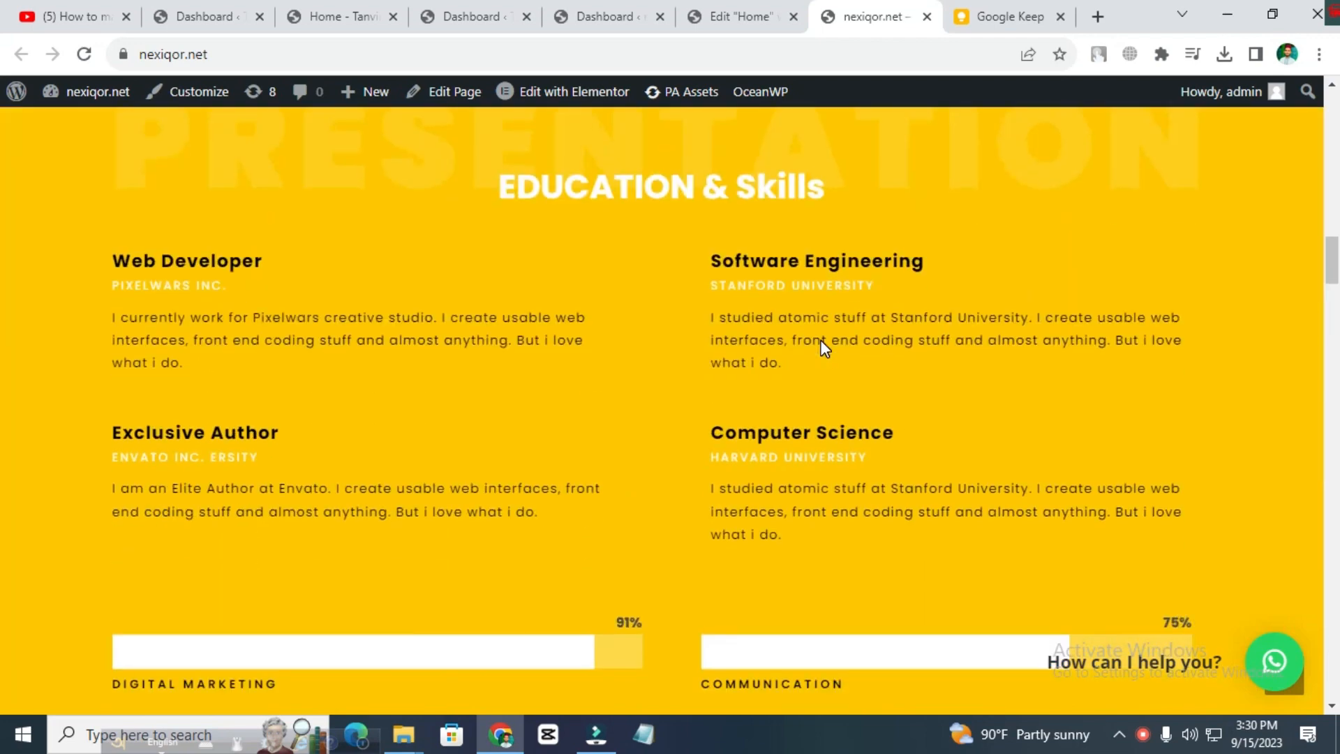
Step: Scroll through the homepage preview and reopen the Home page in the Elementor editor
{"action": "scroll", "coordinate": [824, 349], "scroll_direction": "down", "scroll_amount": 20}
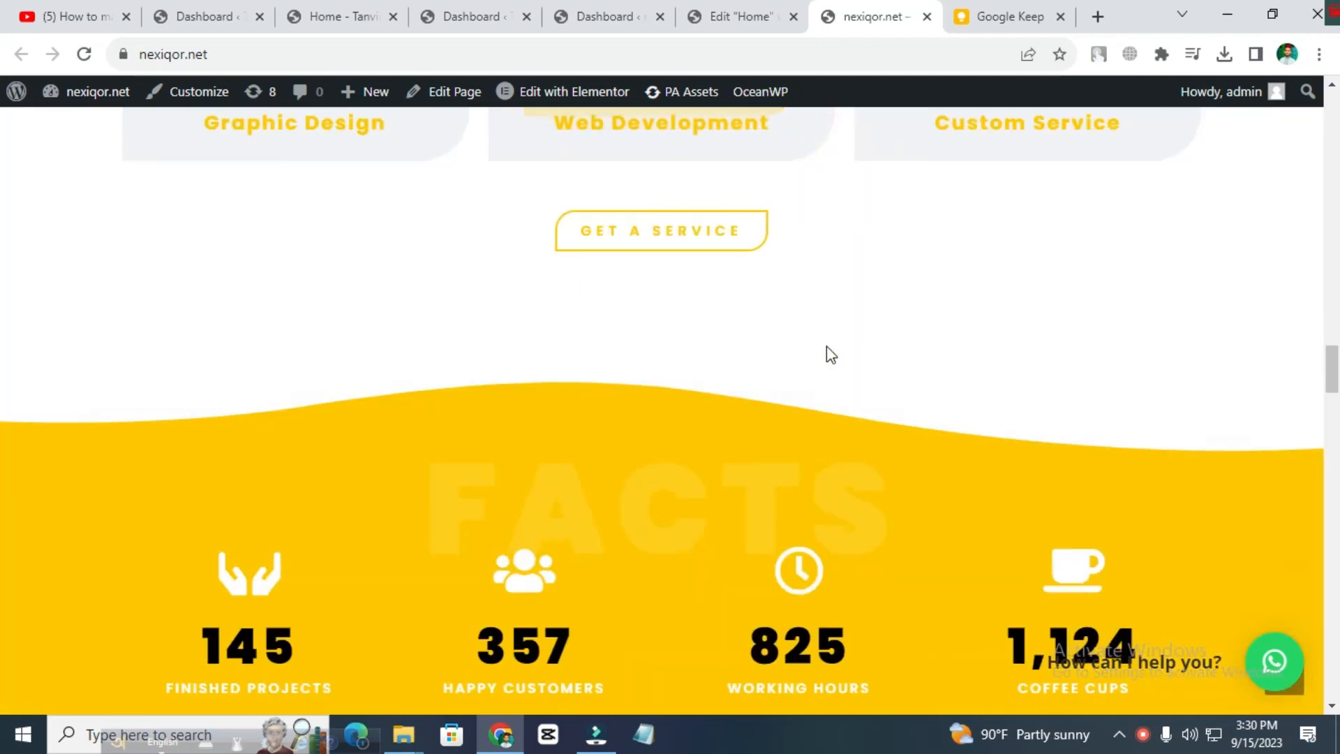
{"action": "scroll", "coordinate": [830, 371], "scroll_direction": "down", "scroll_amount": 20}
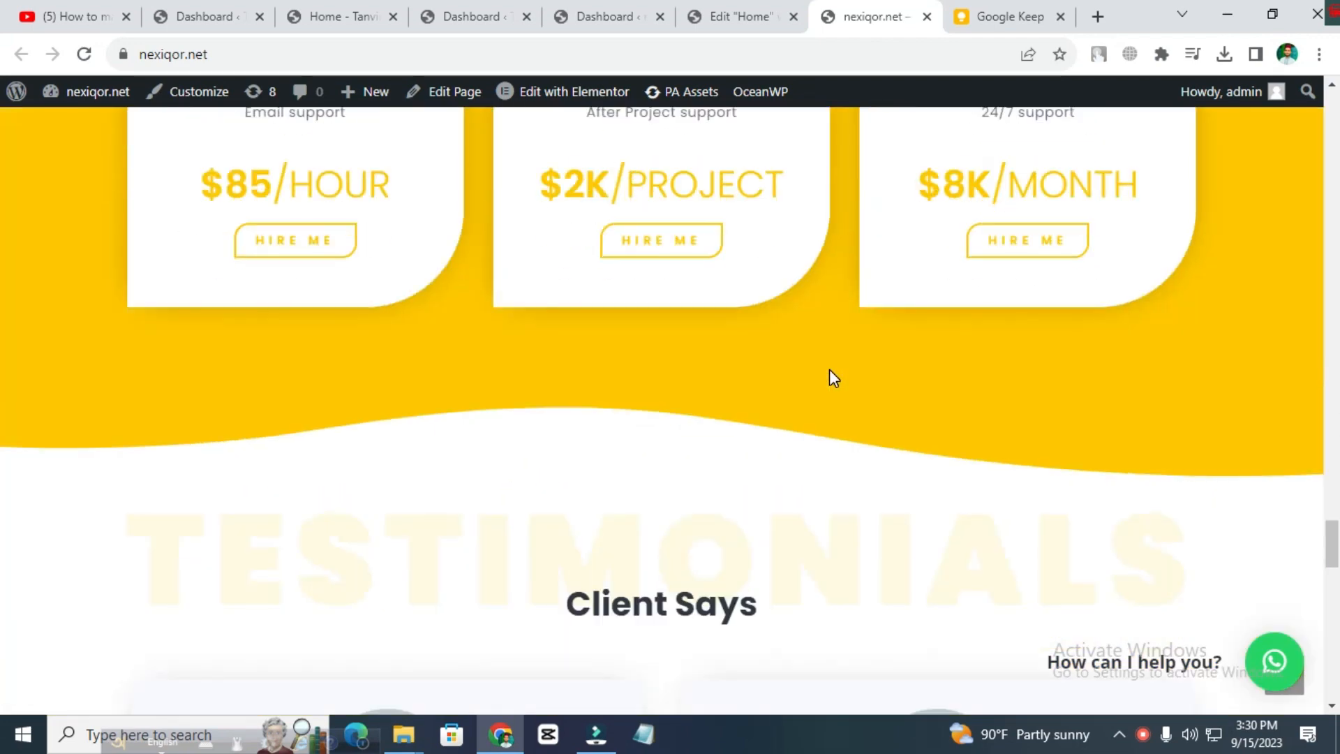
{"action": "scroll", "coordinate": [830, 378], "scroll_direction": "down", "scroll_amount": 5}
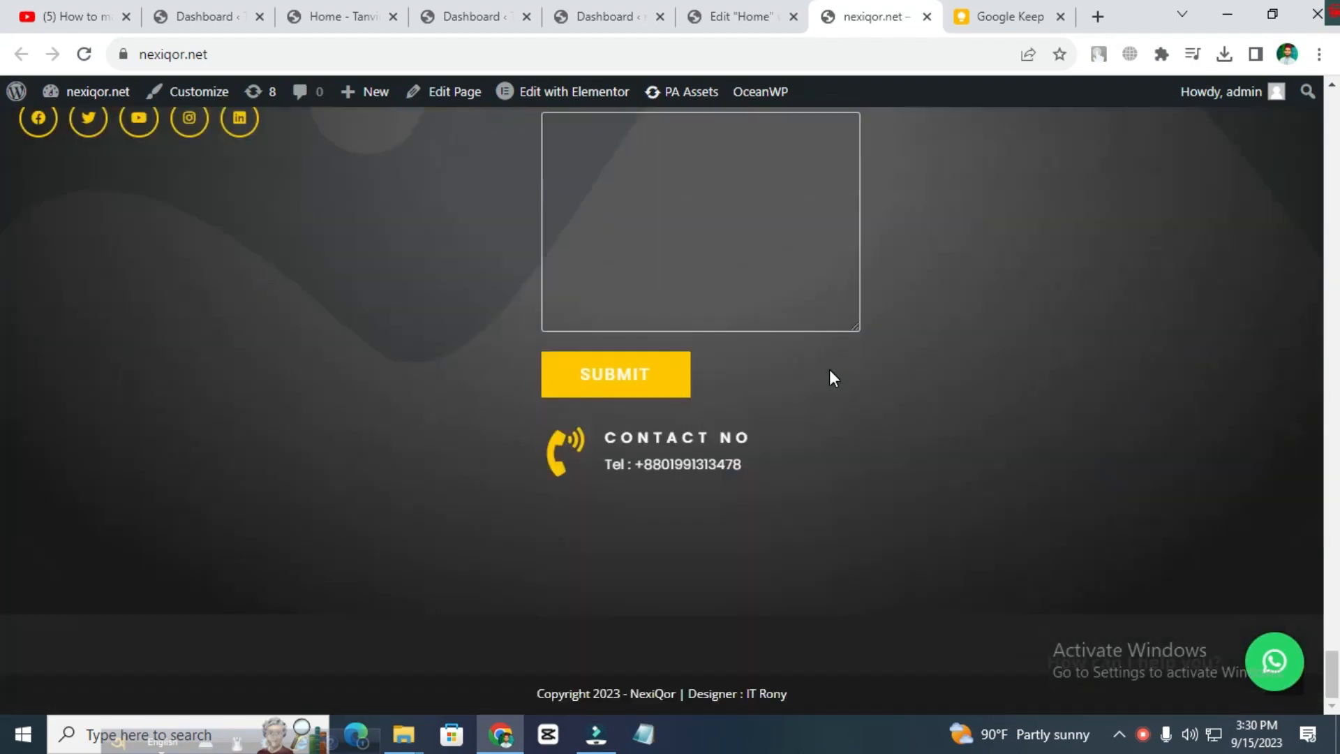
{"action": "scroll", "coordinate": [901, 383], "scroll_direction": "up", "scroll_amount": 5}
{"action": "scroll", "coordinate": [899, 383], "scroll_direction": "up", "scroll_amount": 20}
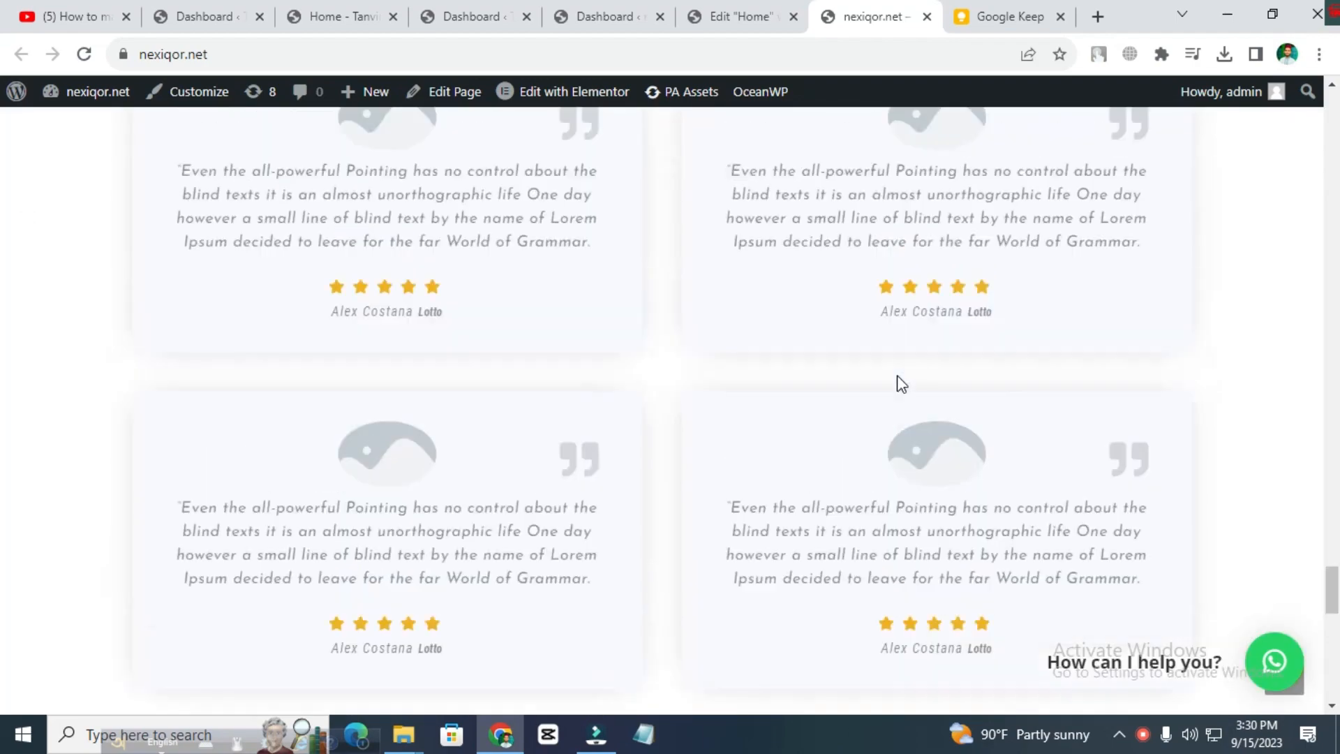
{"action": "scroll", "coordinate": [898, 384], "scroll_direction": "up", "scroll_amount": 15}
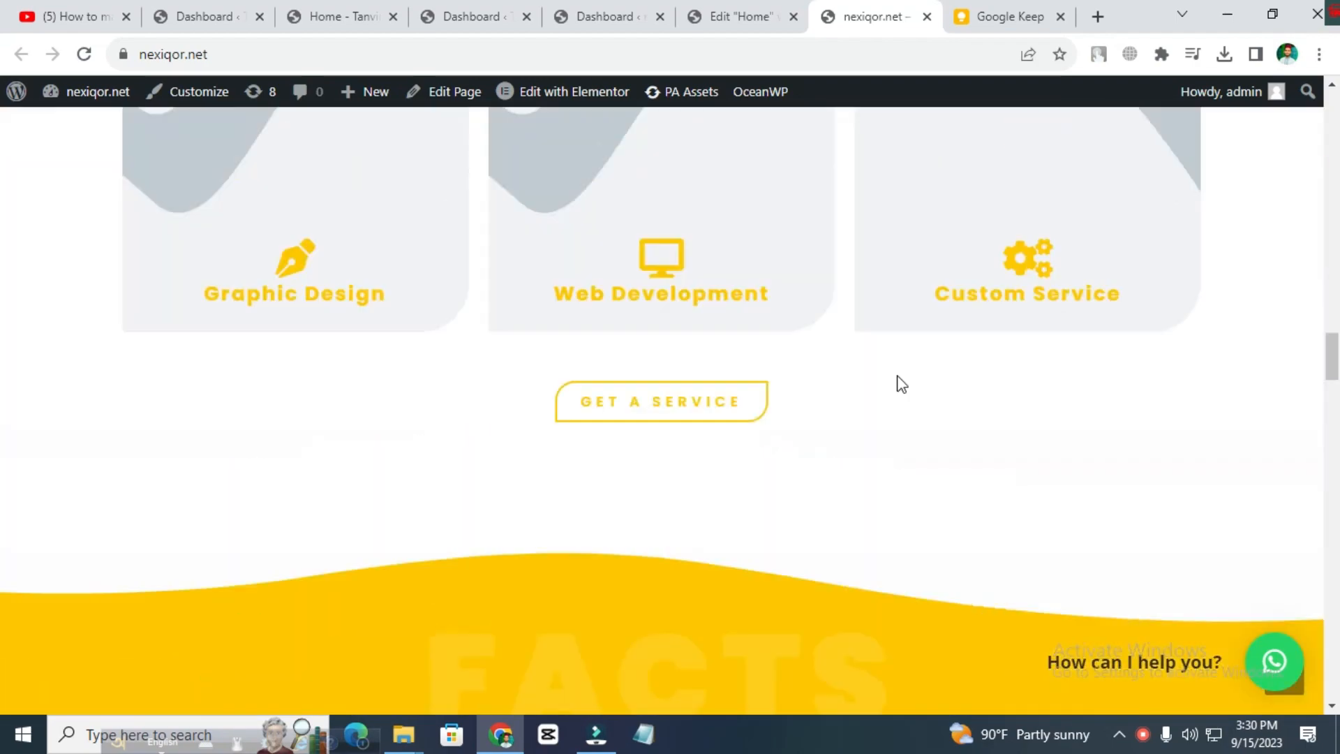
{"action": "scroll", "coordinate": [900, 384], "scroll_direction": "up", "scroll_amount": 10}
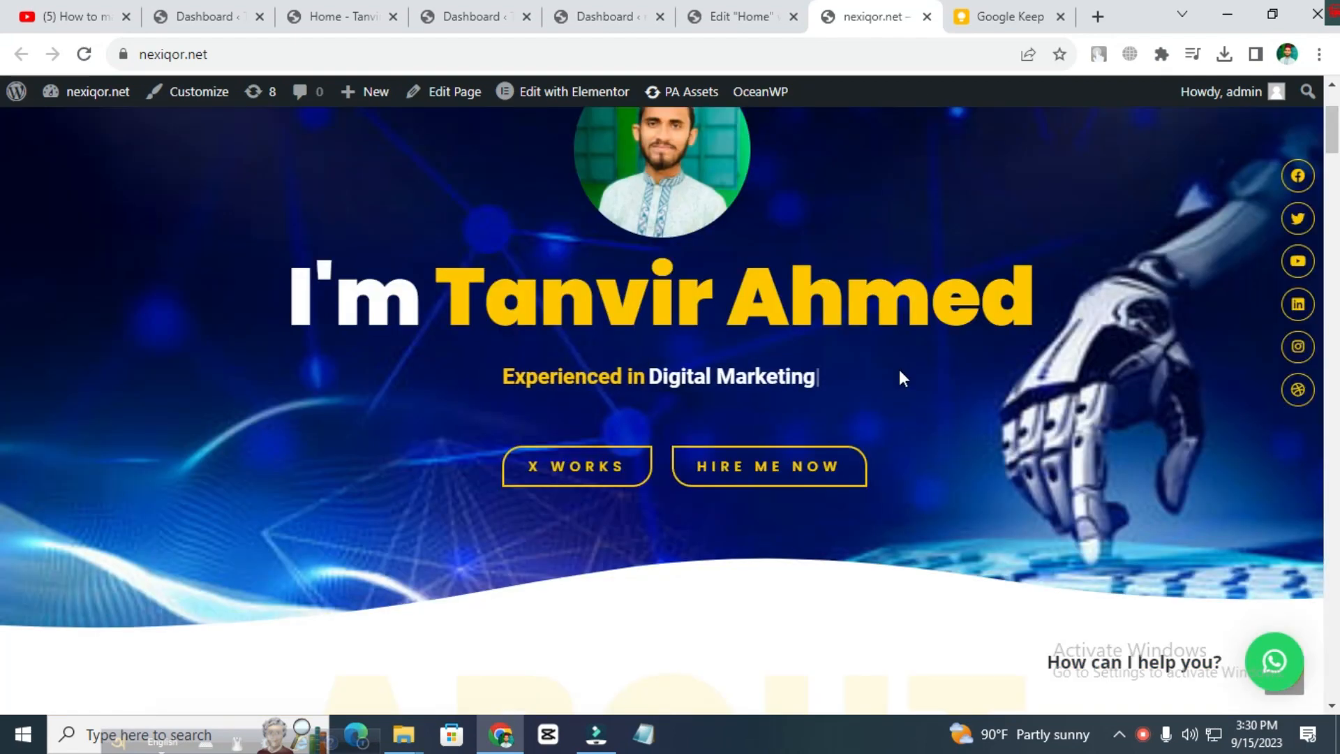
{"action": "scroll", "coordinate": [900, 372], "scroll_direction": "down", "scroll_amount": 5}
{"action": "scroll", "coordinate": [904, 378], "scroll_direction": "up", "scroll_amount": 5}
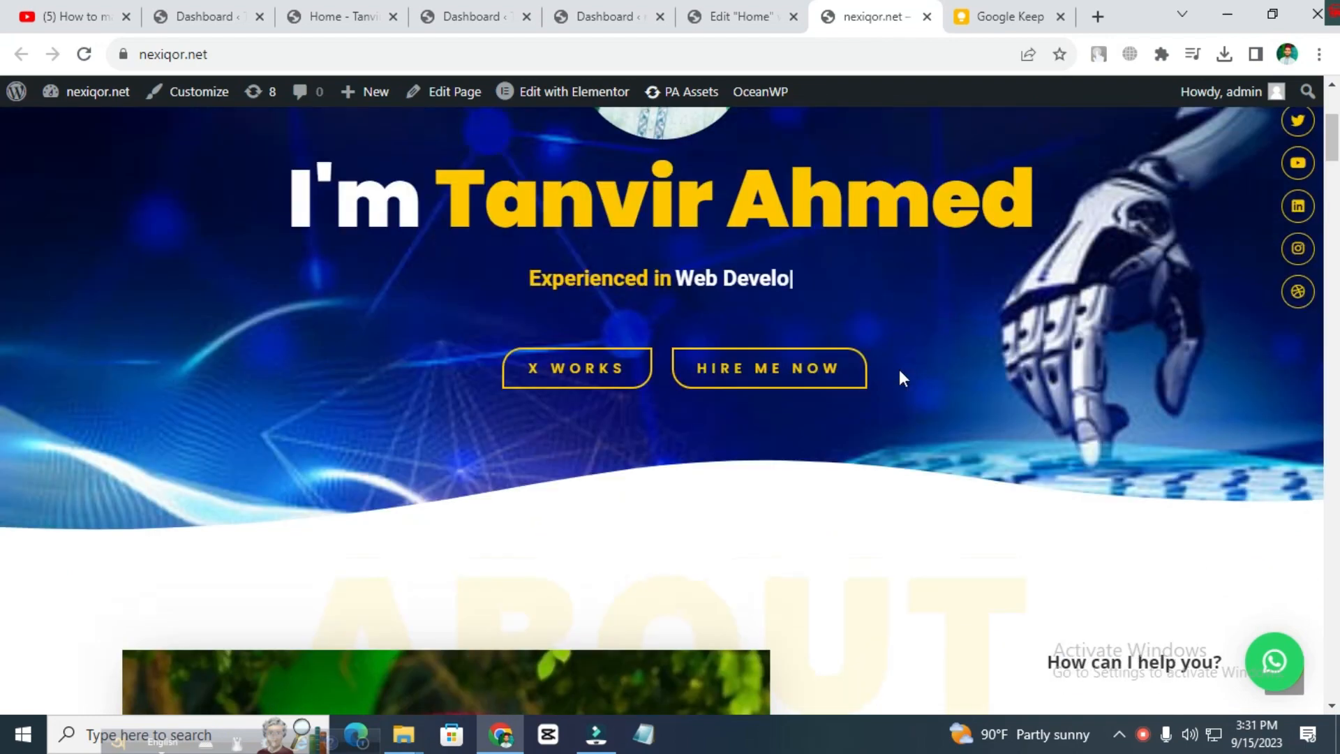
{"action": "scroll", "coordinate": [903, 378], "scroll_direction": "up", "scroll_amount": 4}
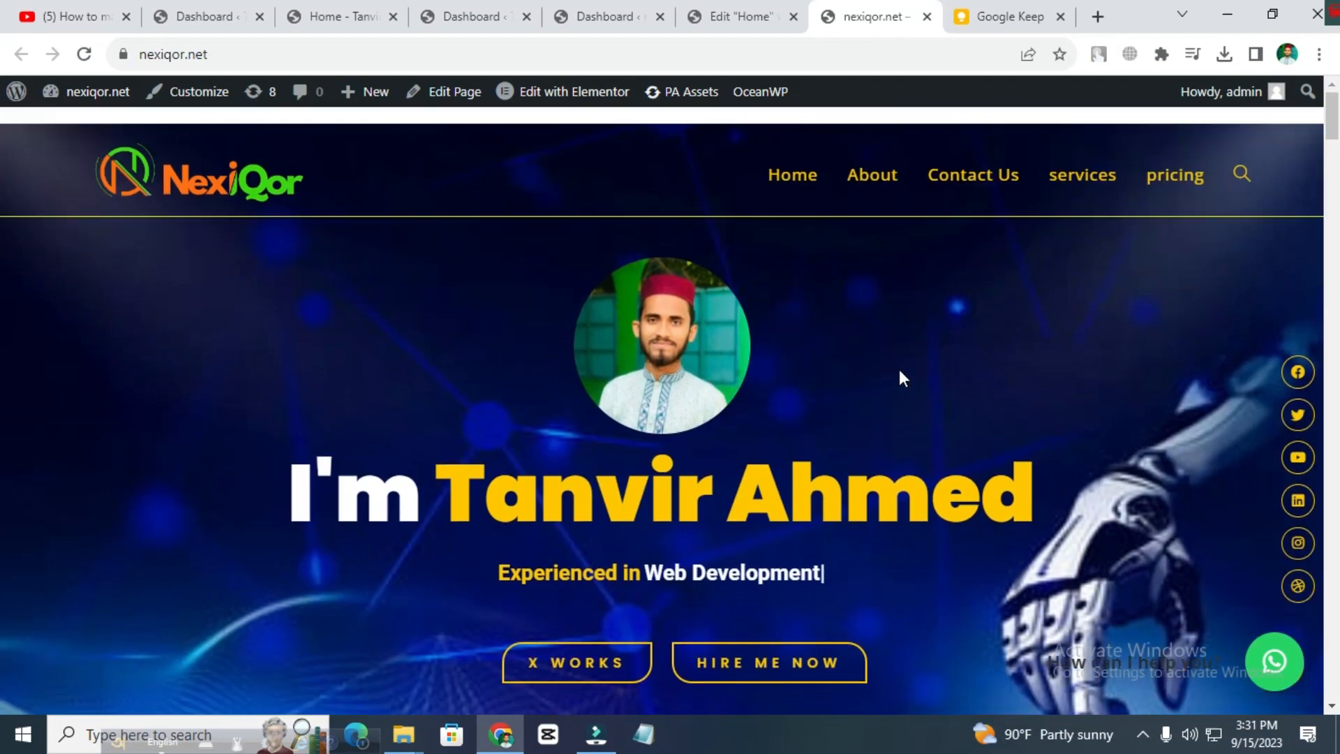
{"action": "scroll", "coordinate": [903, 377], "scroll_direction": "down", "scroll_amount": 5}
{"action": "scroll", "coordinate": [903, 378], "scroll_direction": "down", "scroll_amount": 8}
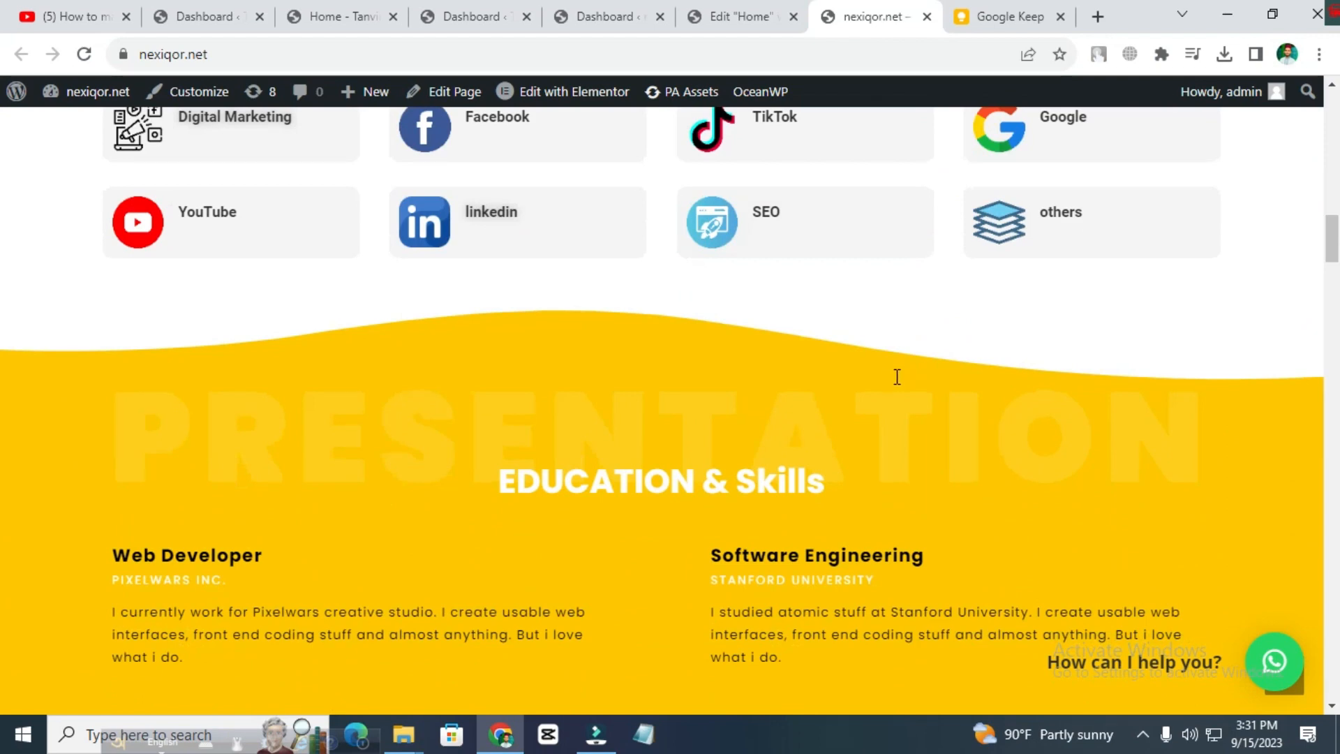
{"action": "scroll", "coordinate": [904, 362], "scroll_direction": "down", "scroll_amount": 15}
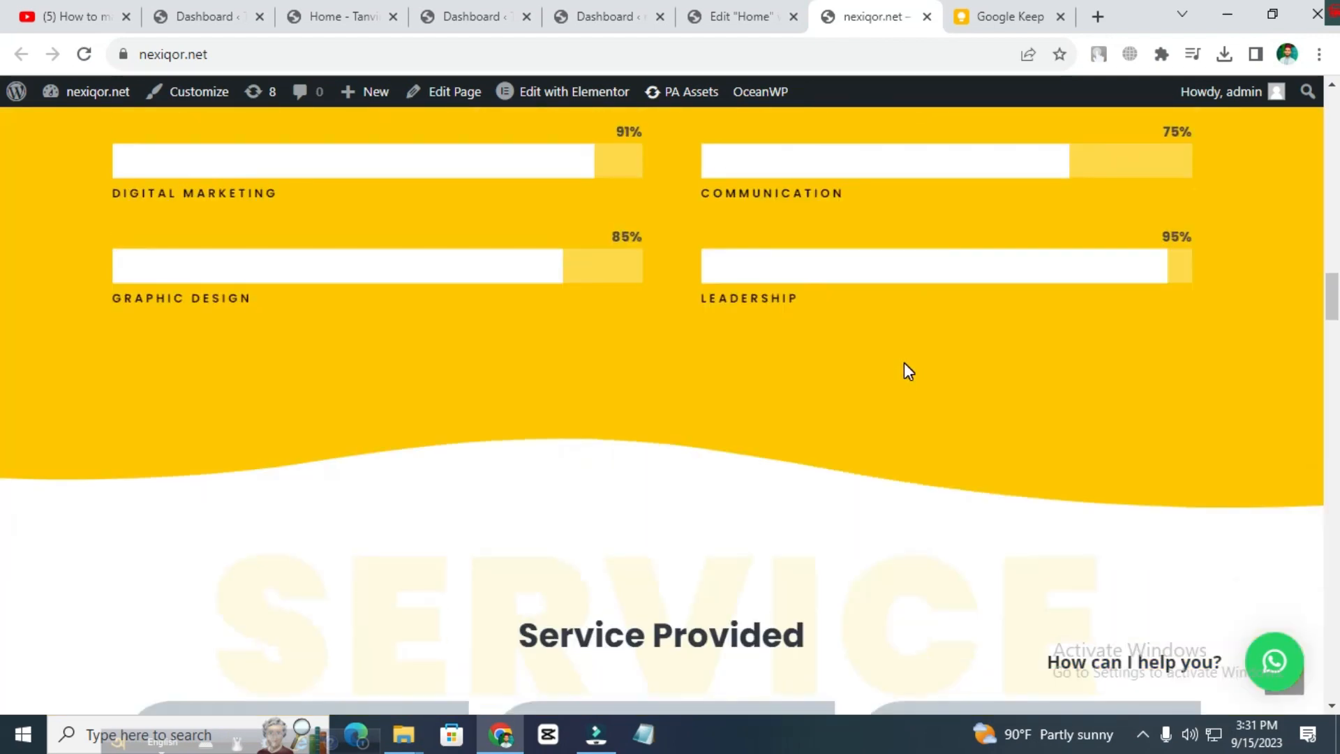
{"action": "scroll", "coordinate": [903, 363], "scroll_direction": "up", "scroll_amount": 20}
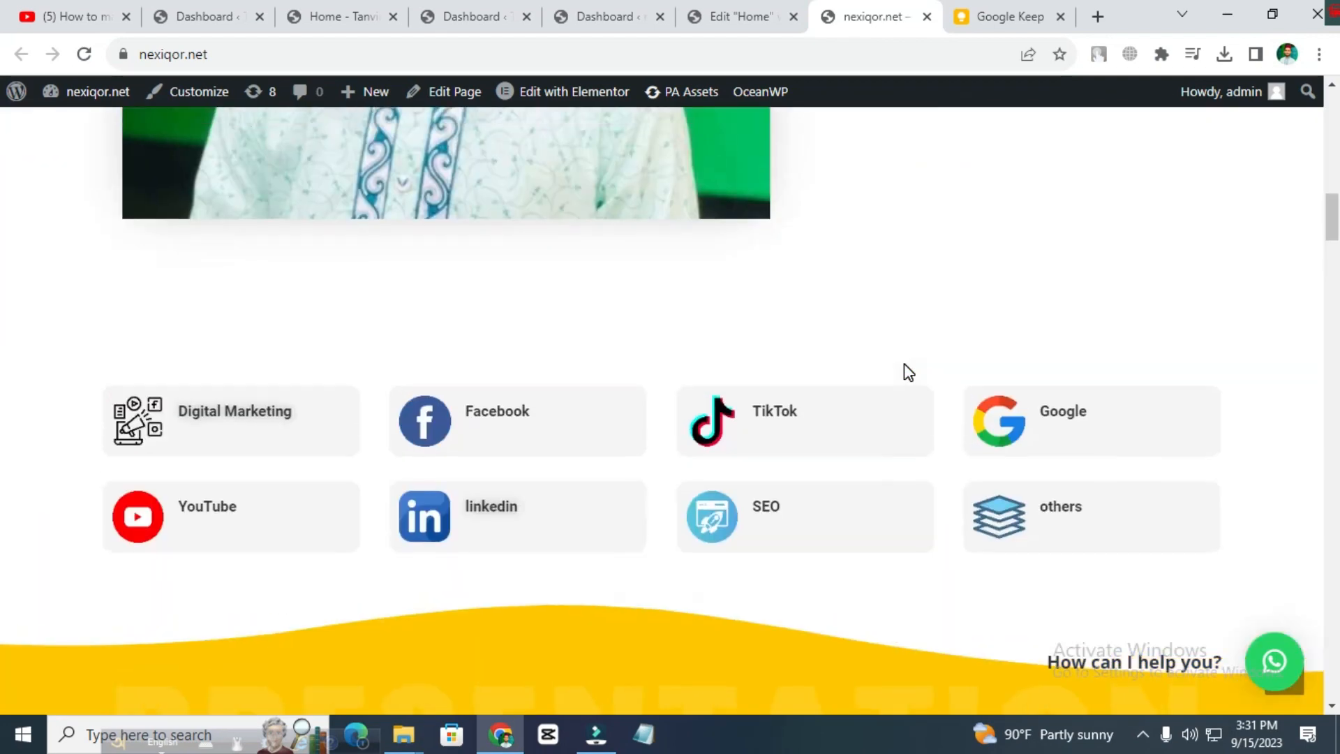
{"action": "scroll", "coordinate": [904, 363], "scroll_direction": "up", "scroll_amount": 10}
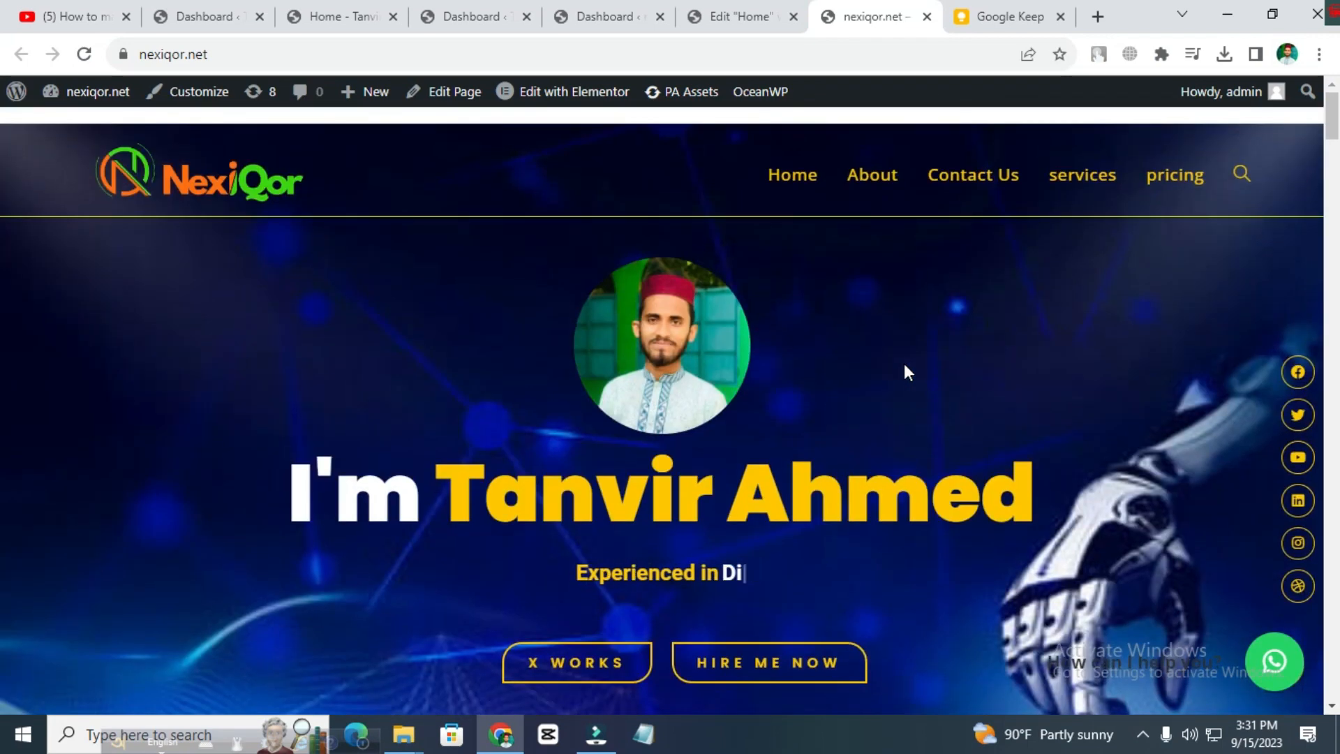
{"action": "left_click", "coordinate": [728, 17]}
{"action": "left_click", "coordinate": [604, 18]}
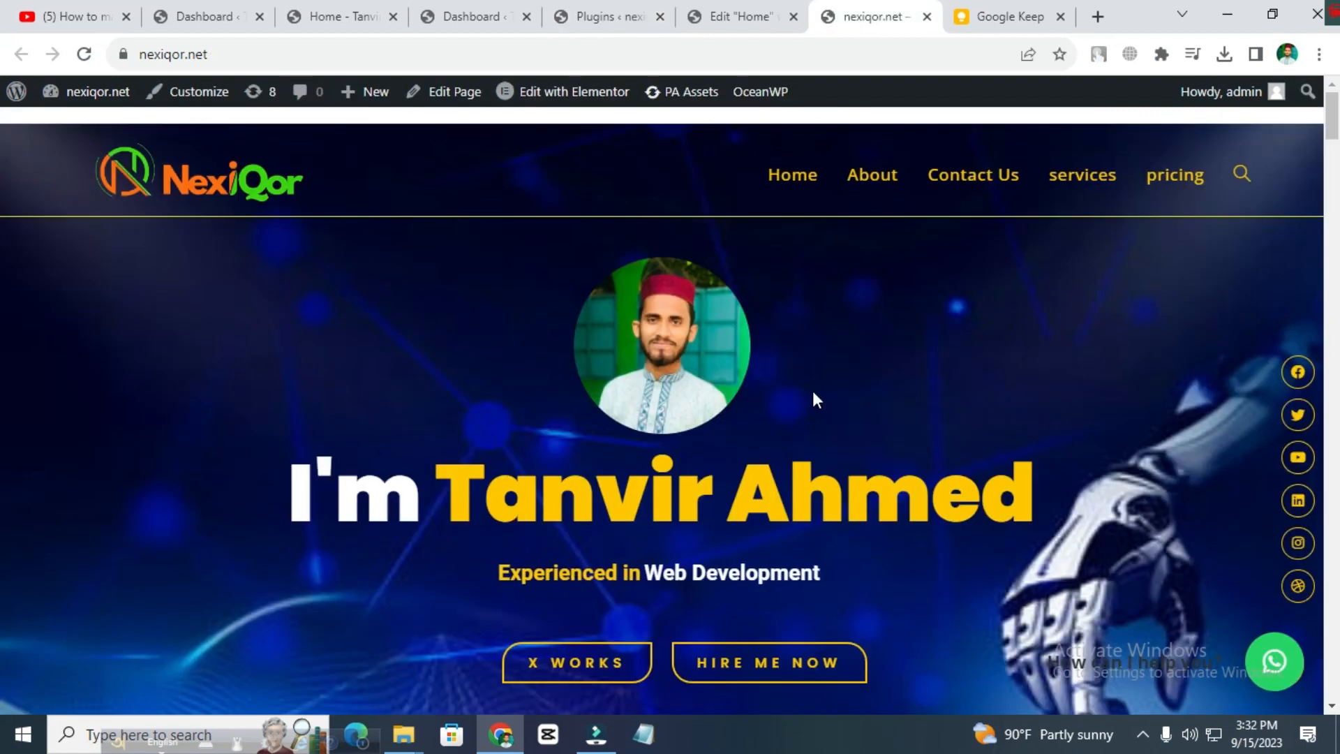
{"action": "left_click", "coordinate": [728, 17]}
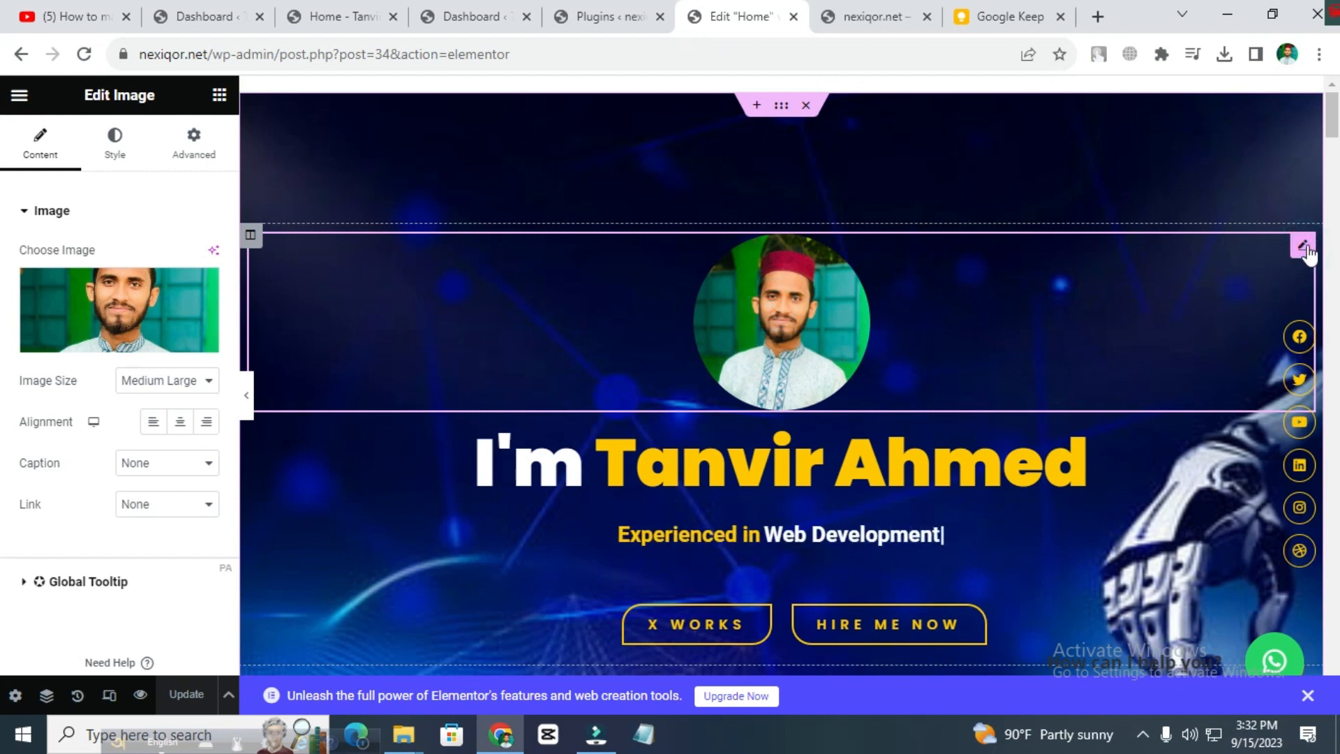
Step: Replace the round hero profile photo with the sunglasses portrait from the Media Library
{"action": "mouse_move", "coordinate": [87, 315]}
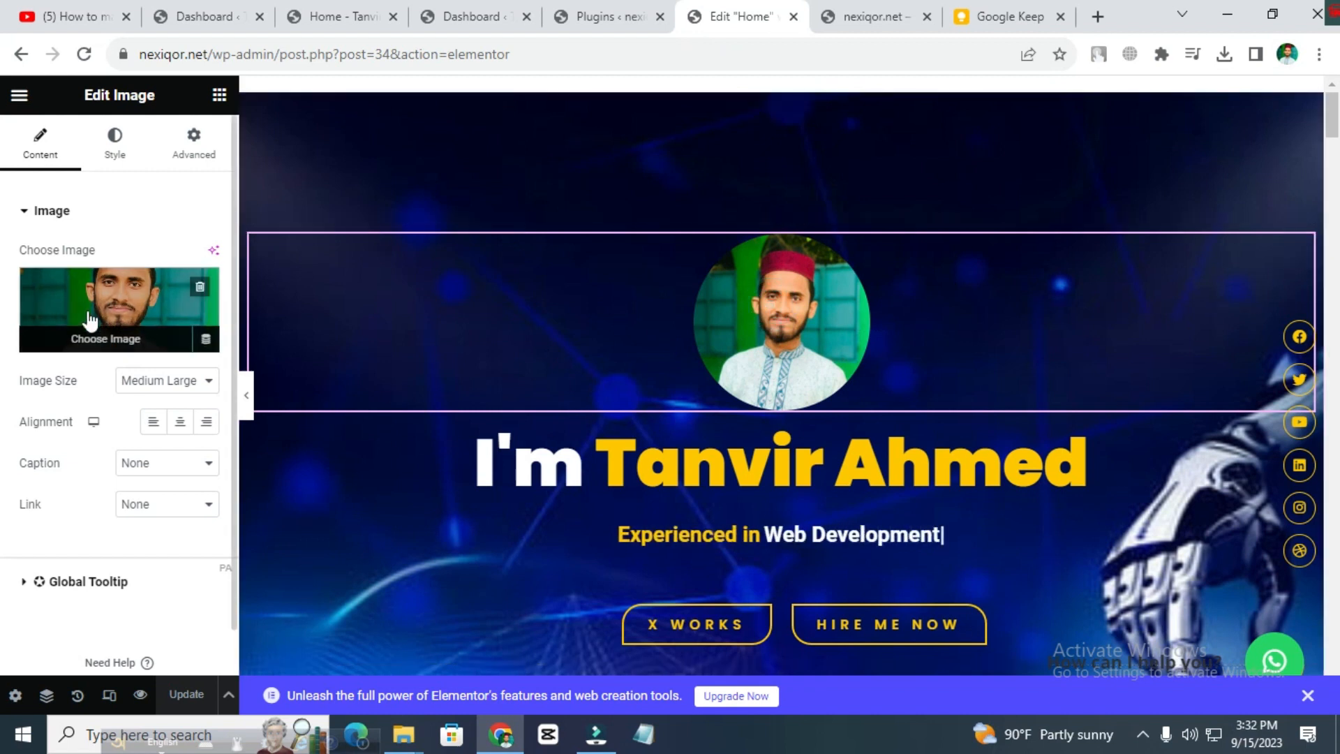
{"action": "left_click", "coordinate": [113, 339]}
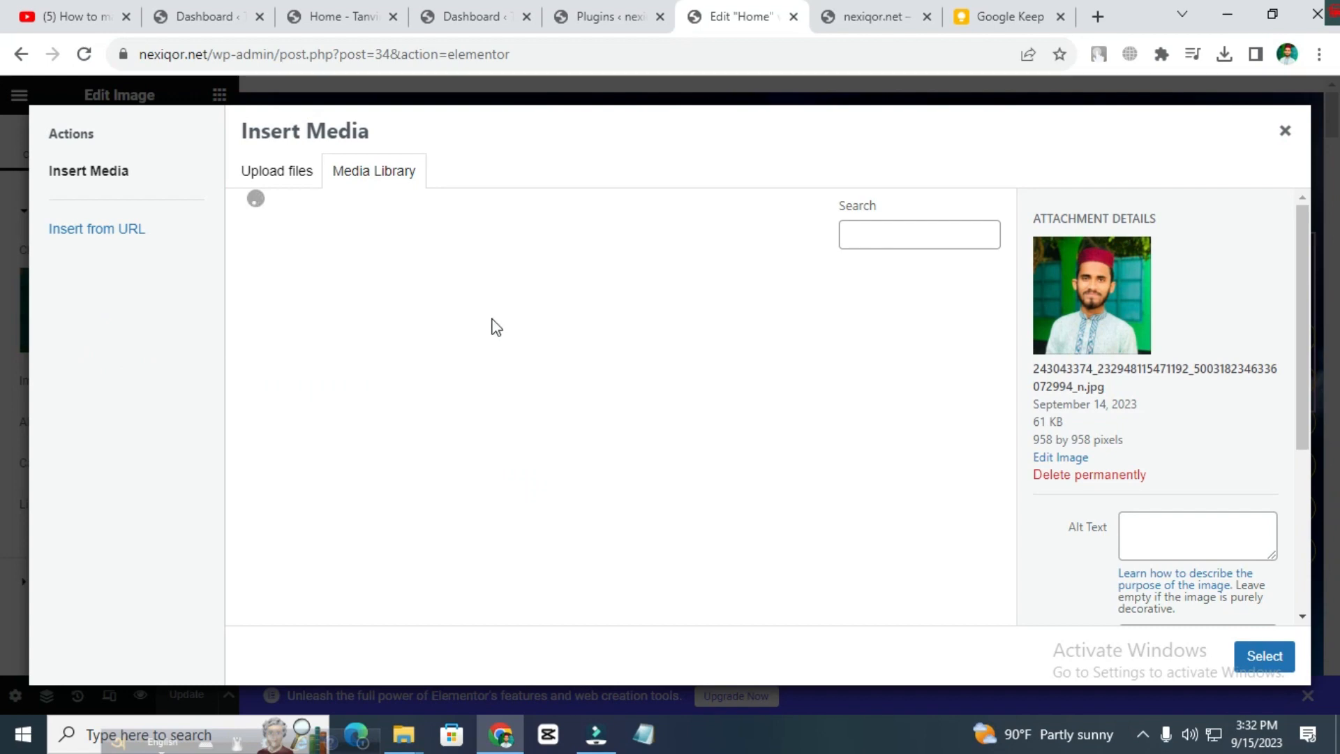
{"action": "scroll", "coordinate": [528, 359], "scroll_direction": "down", "scroll_amount": 10}
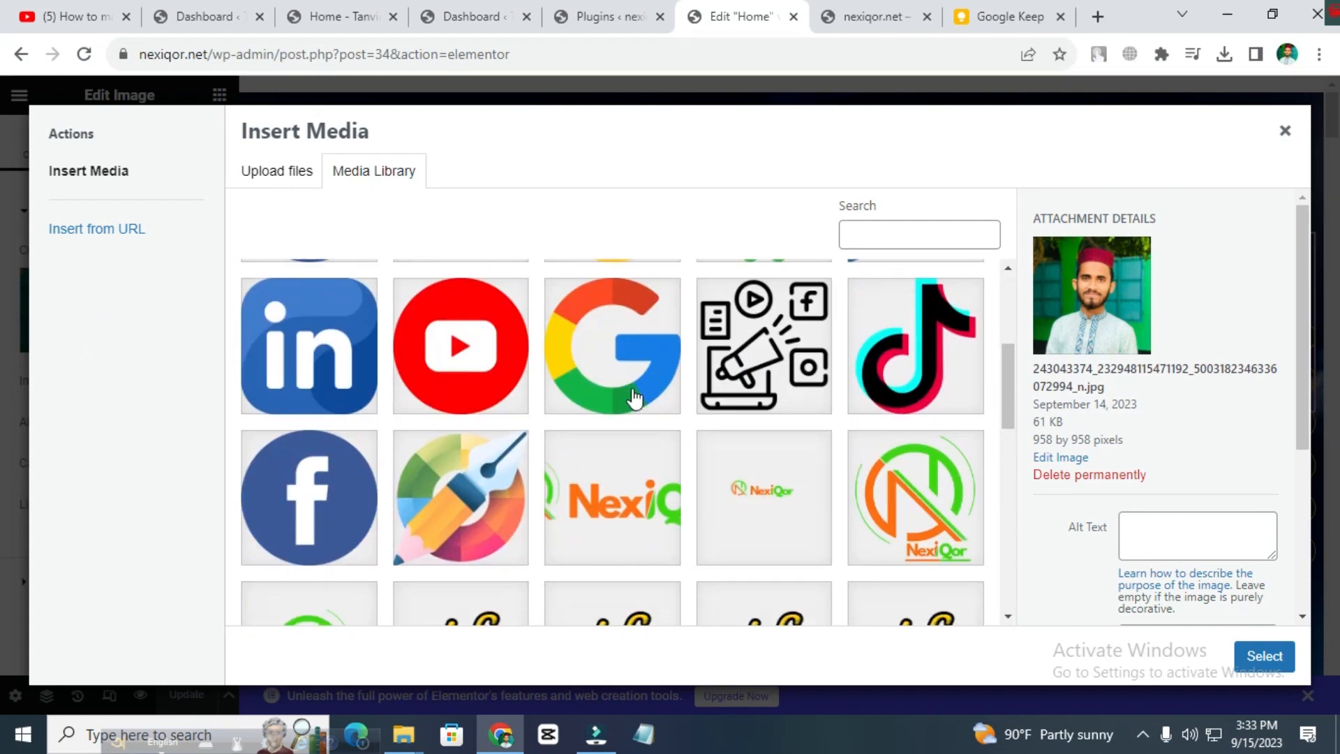
{"action": "left_click", "coordinate": [912, 329]}
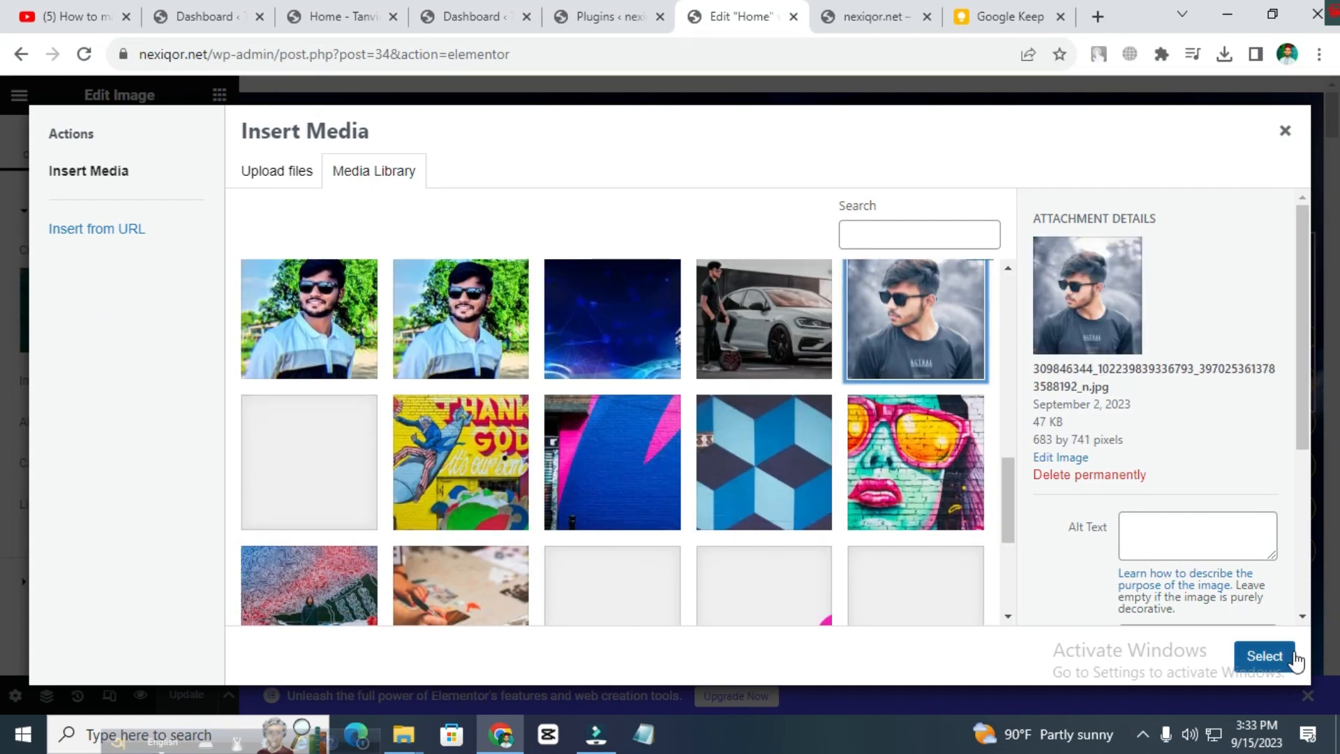
{"action": "left_click", "coordinate": [1264, 655]}
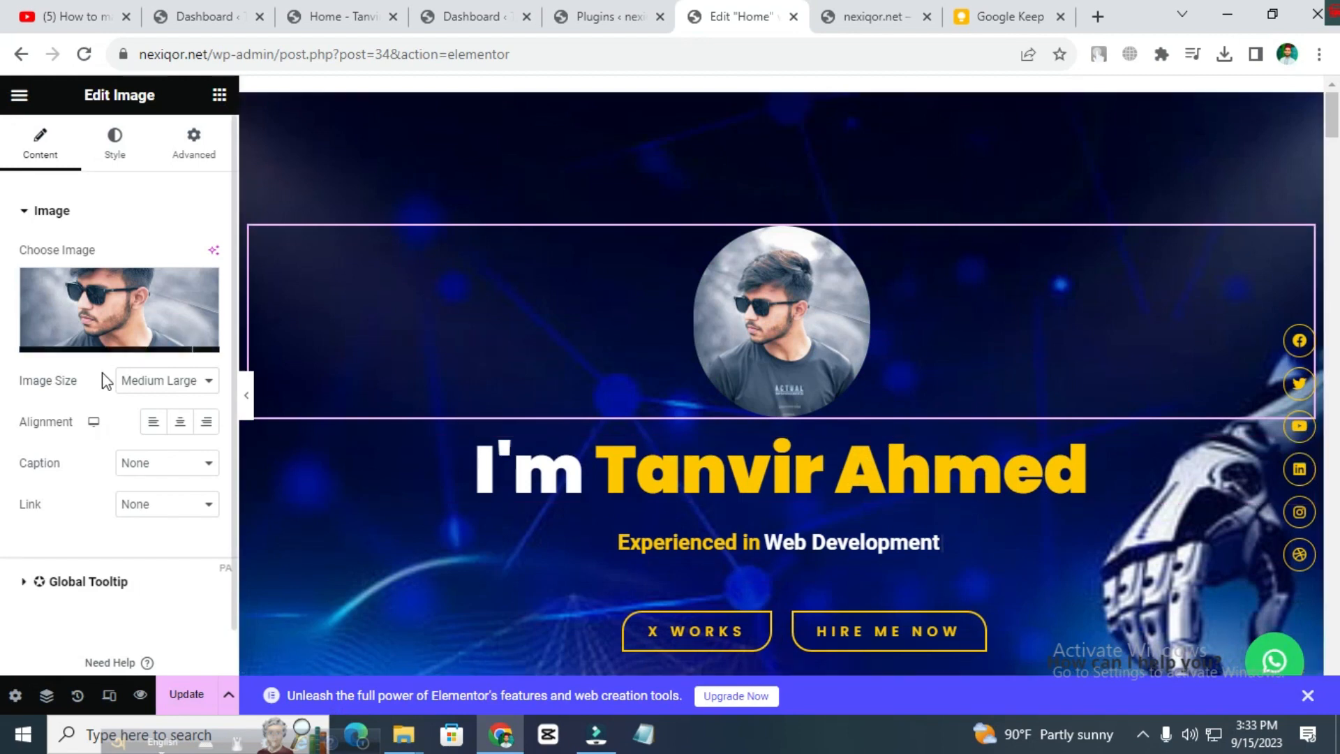
Step: Open the photo's Upload files option, cancel the browse, close the dialog, and select the hero heading
{"action": "left_click", "coordinate": [102, 336]}
{"action": "left_click", "coordinate": [275, 174]}
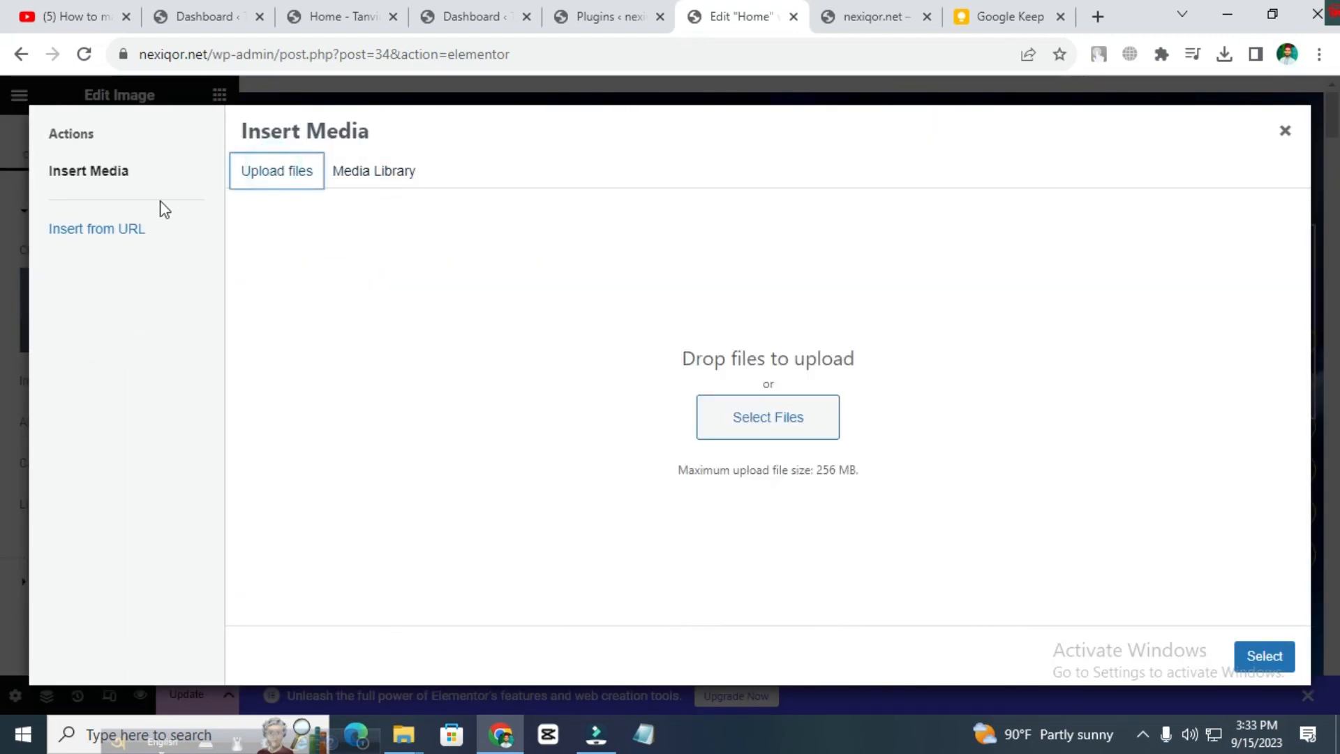
{"action": "left_click", "coordinate": [789, 419]}
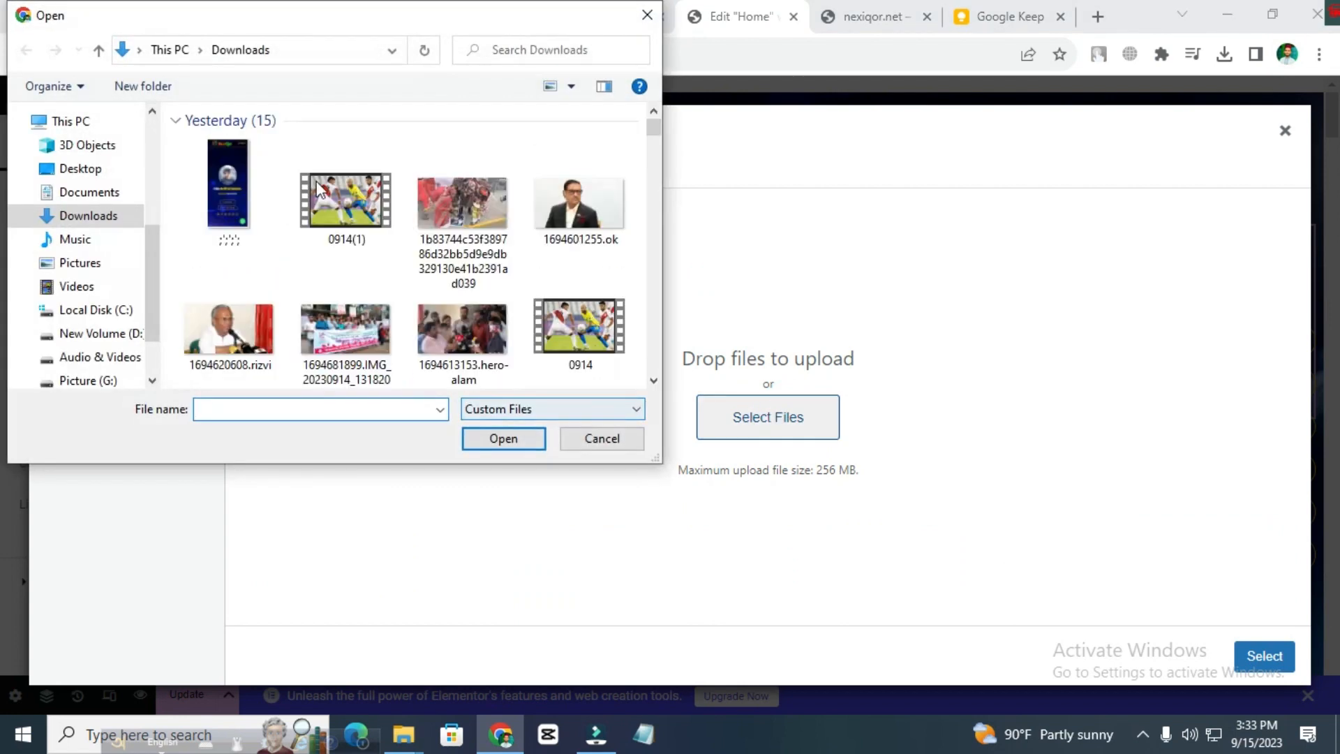
{"action": "left_click", "coordinate": [602, 439]}
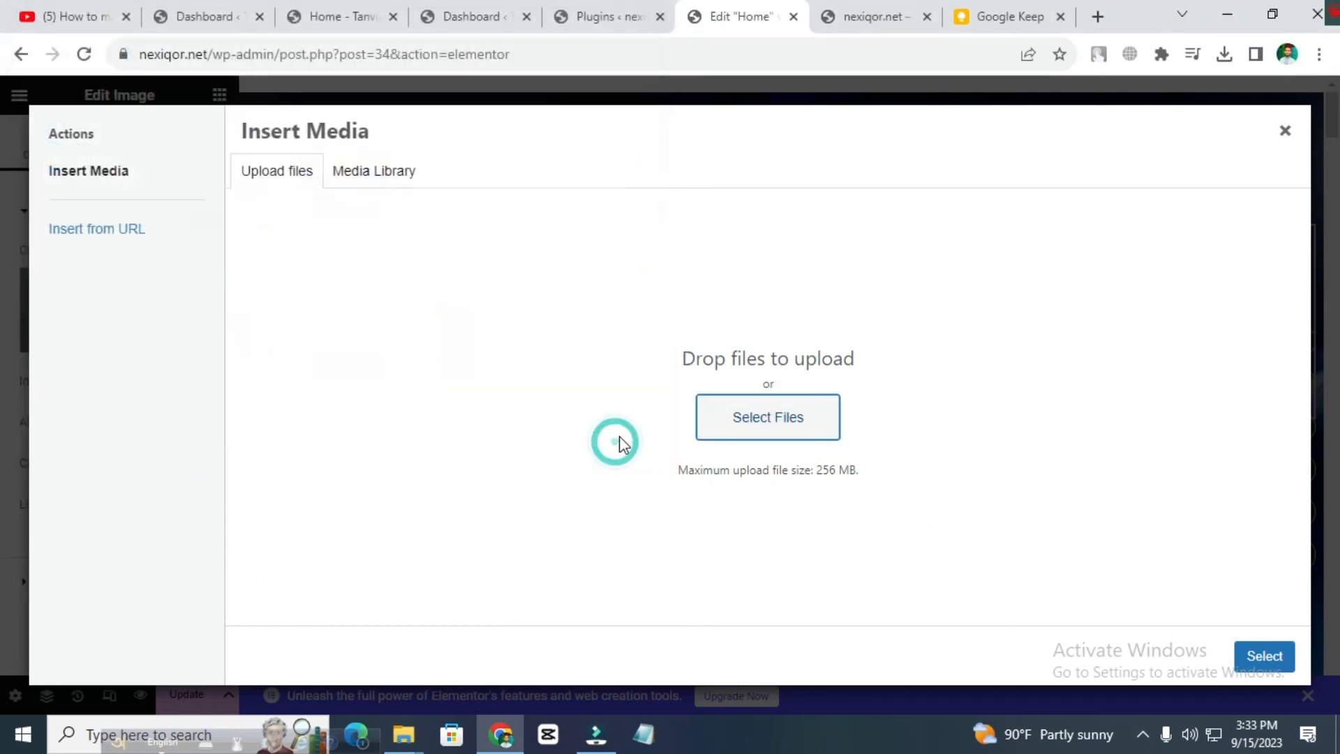
{"action": "left_click", "coordinate": [1285, 132]}
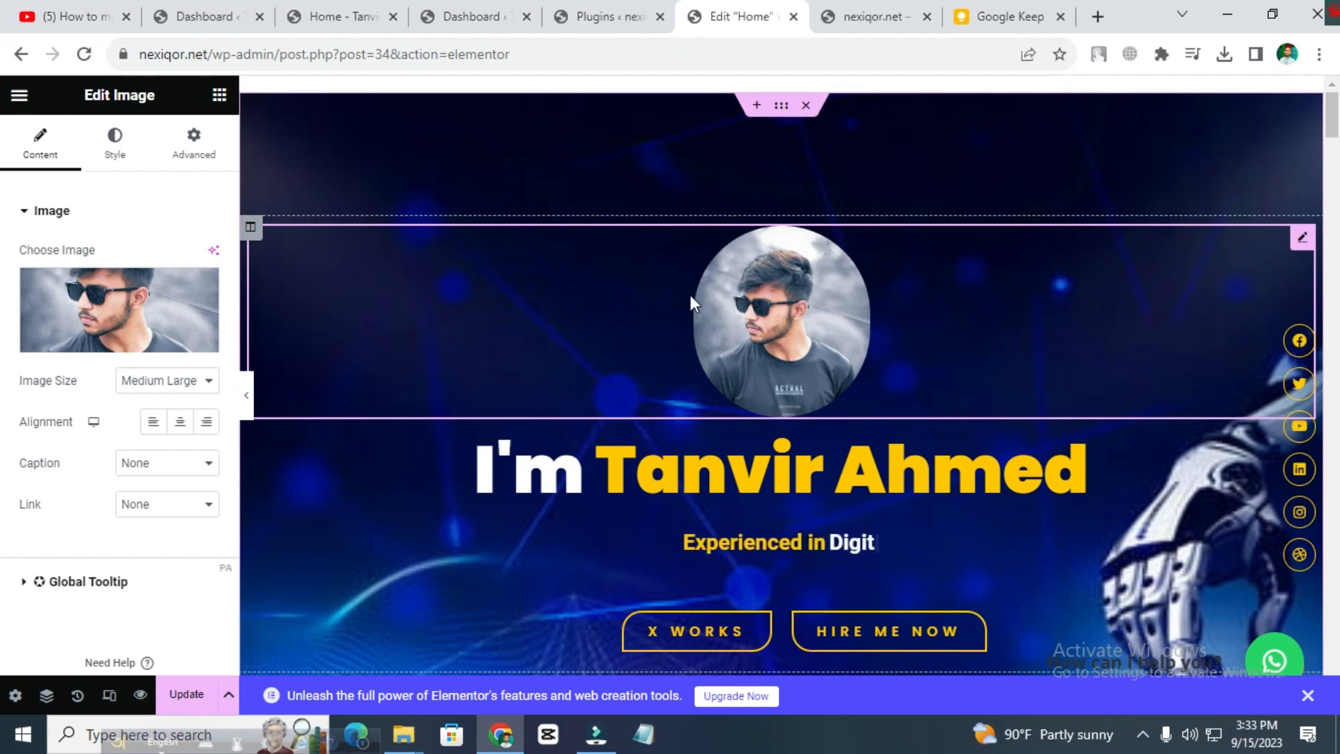
{"action": "left_click", "coordinate": [763, 472]}
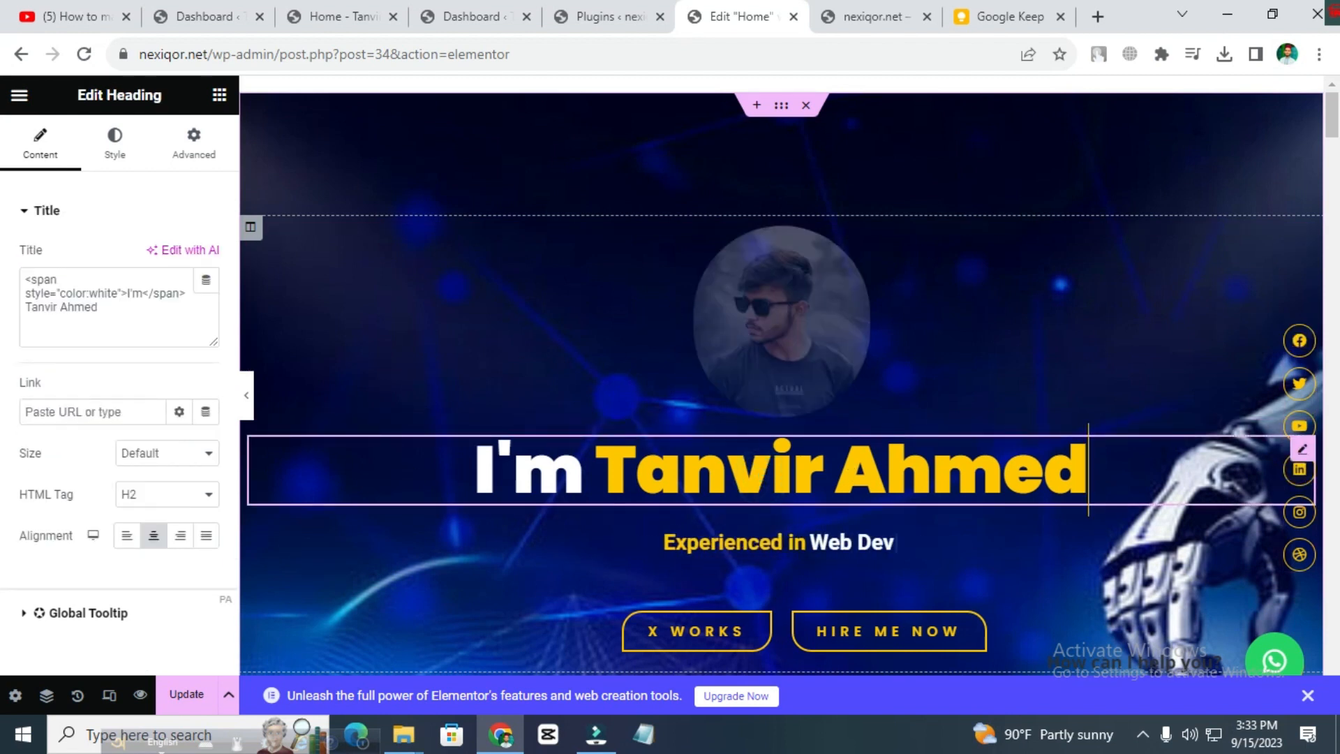
Step: Replace the name in the hero heading's title with the site owner's name
{"action": "left_click", "coordinate": [1302, 448]}
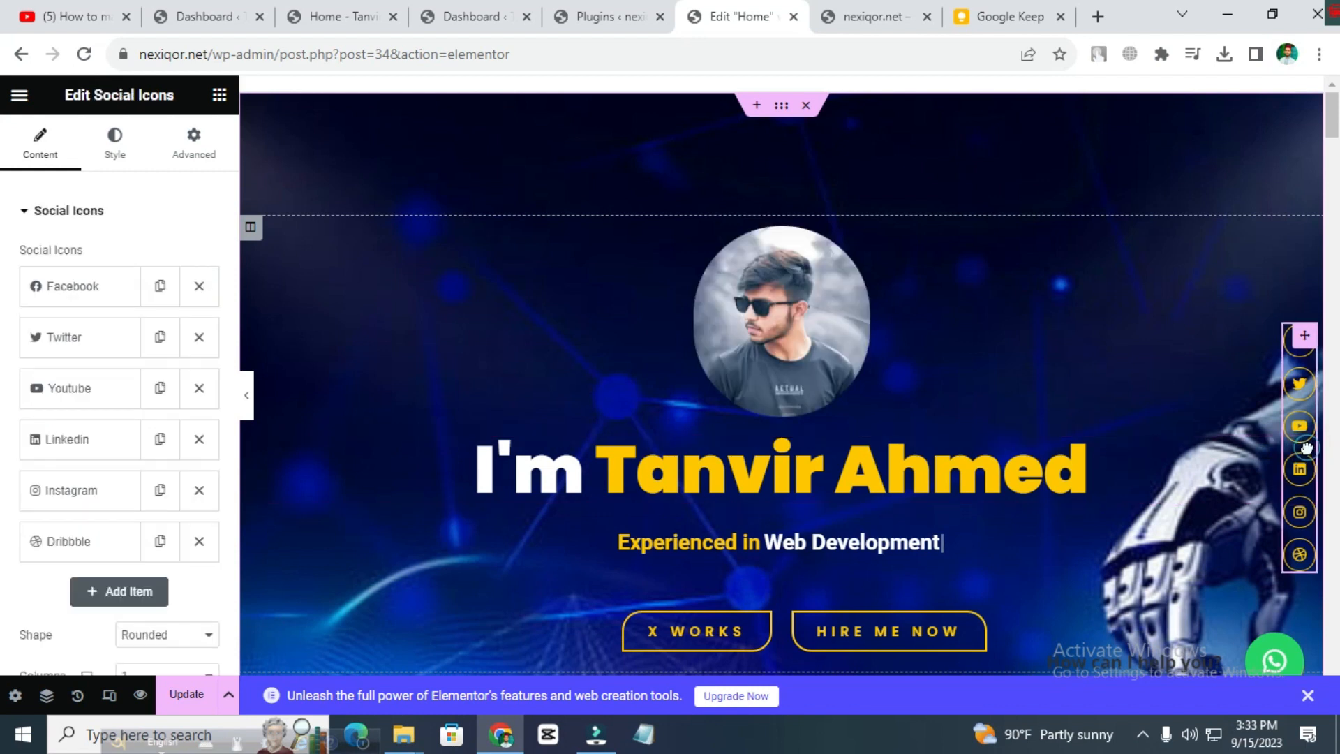
{"action": "left_click", "coordinate": [857, 476]}
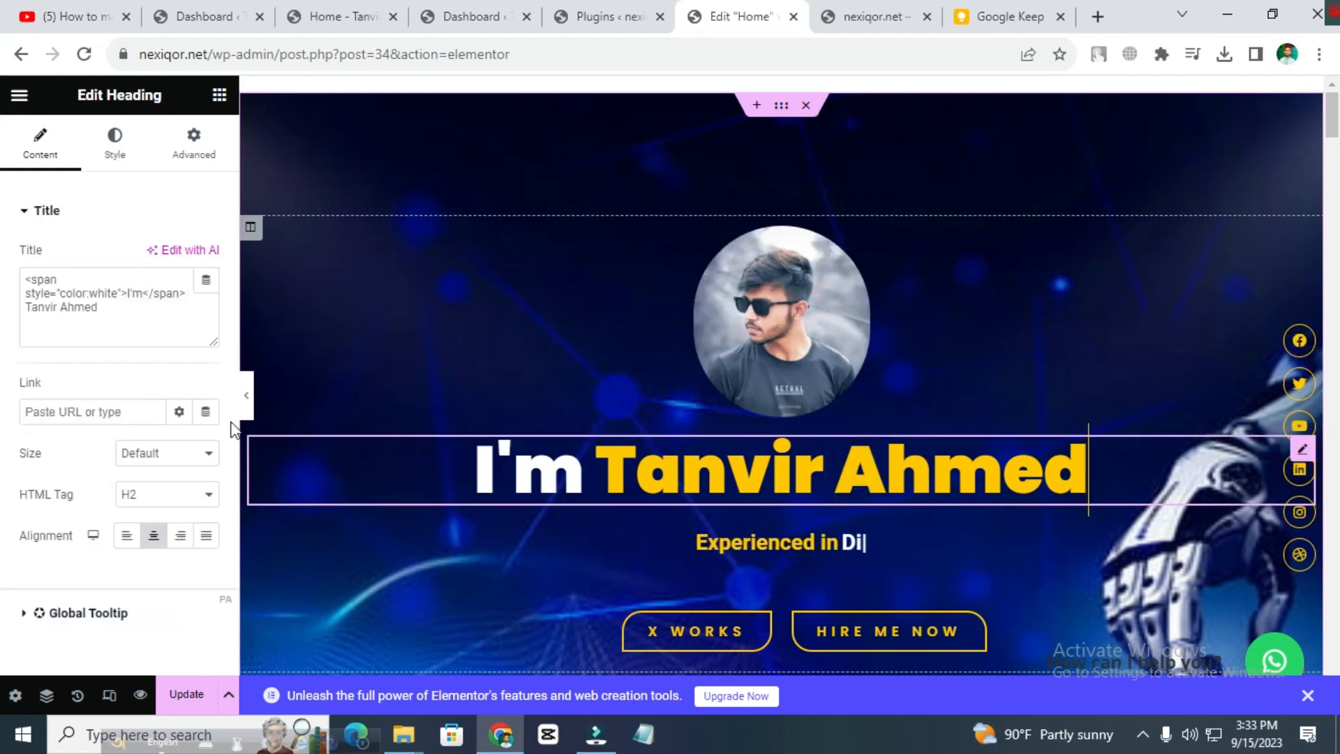
{"action": "left_click", "coordinate": [129, 301]}
{"action": "left_click_drag", "start_coordinate": [129, 307], "coordinate": [25, 307]}
{"action": "type", "text": "AriFul Islam"}
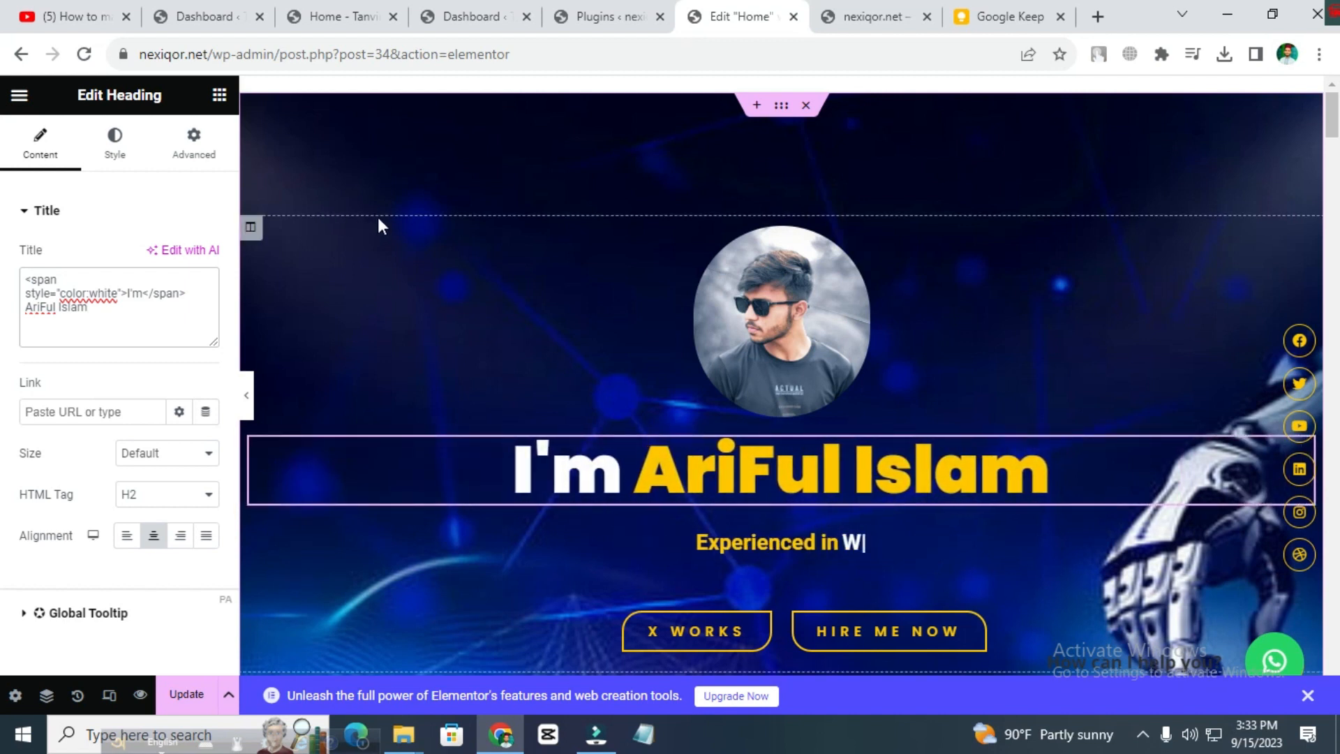
{"action": "left_click", "coordinate": [105, 308]}
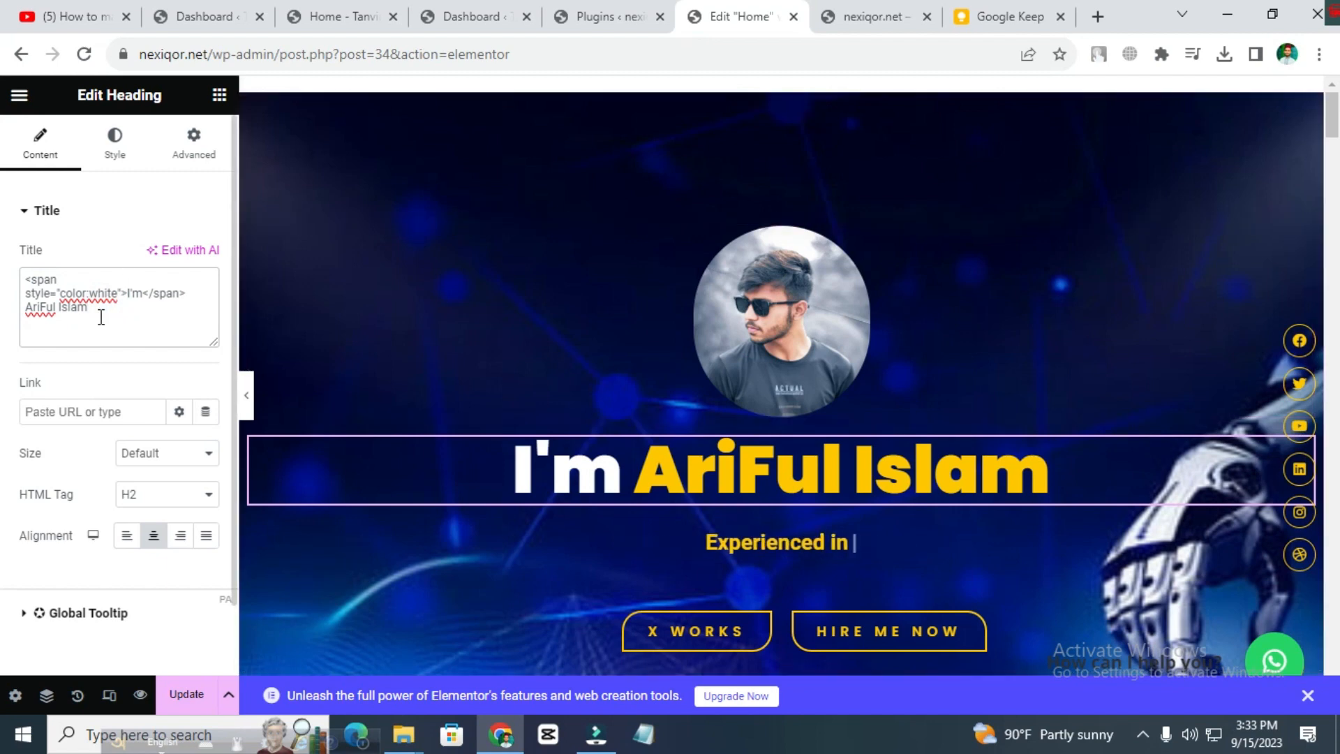
{"action": "left_click", "coordinate": [92, 316]}
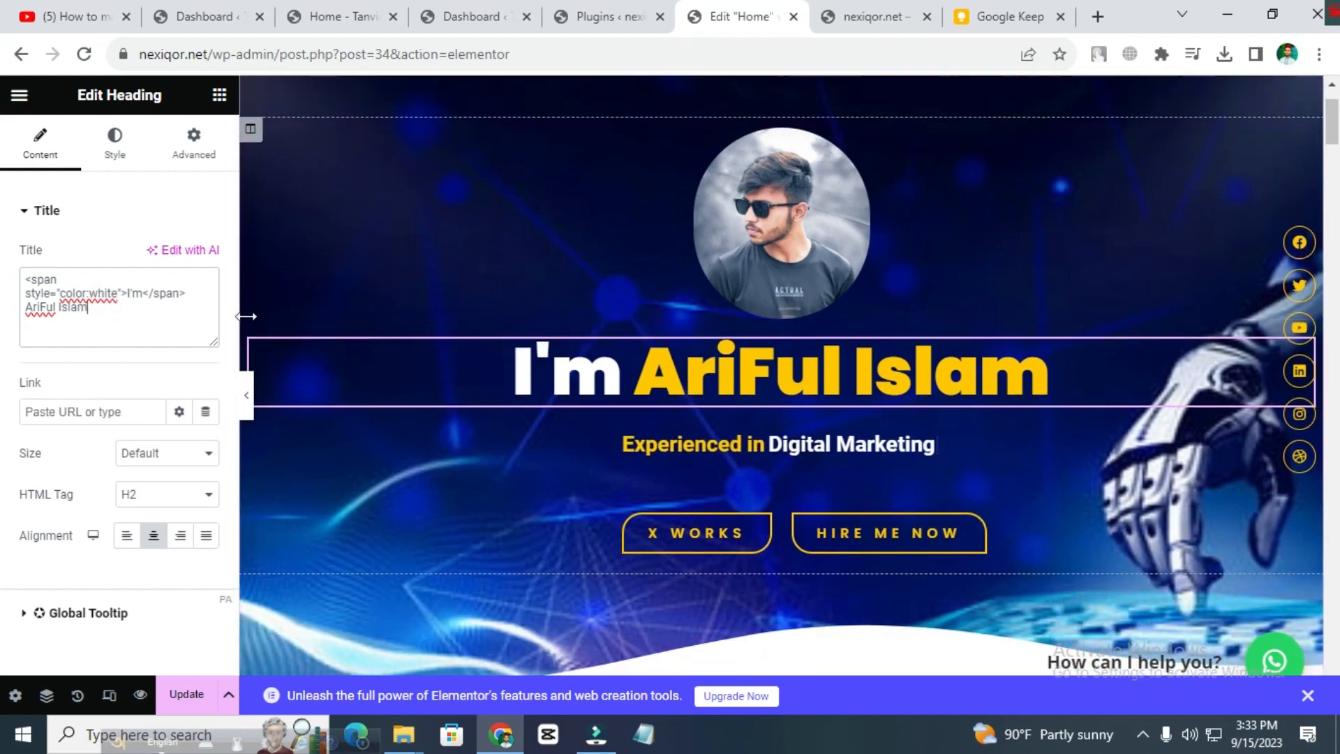
Step: Scroll down to the 'Experienced in…' subtitle and select its animated text widget
{"action": "scroll", "coordinate": [252, 314], "scroll_direction": "down", "scroll_amount": 1}
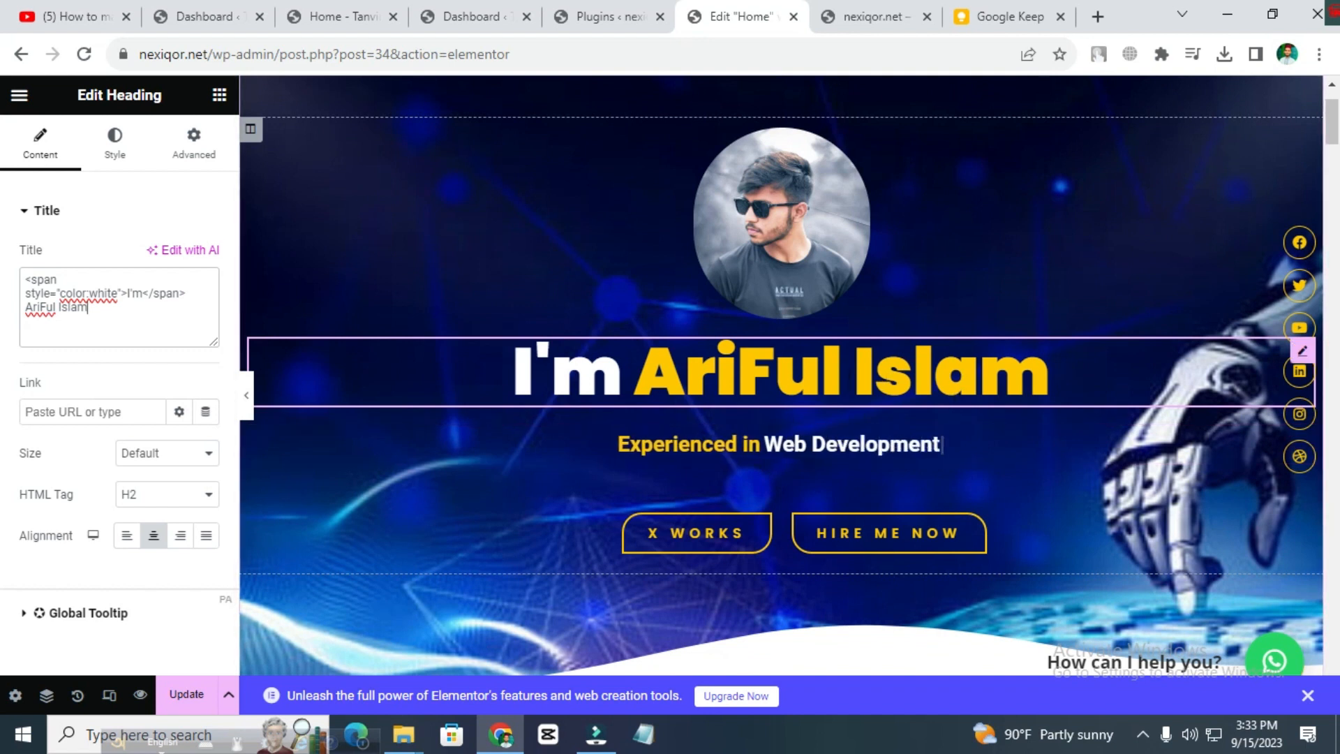
{"action": "scroll", "coordinate": [866, 380], "scroll_direction": "down", "scroll_amount": 1}
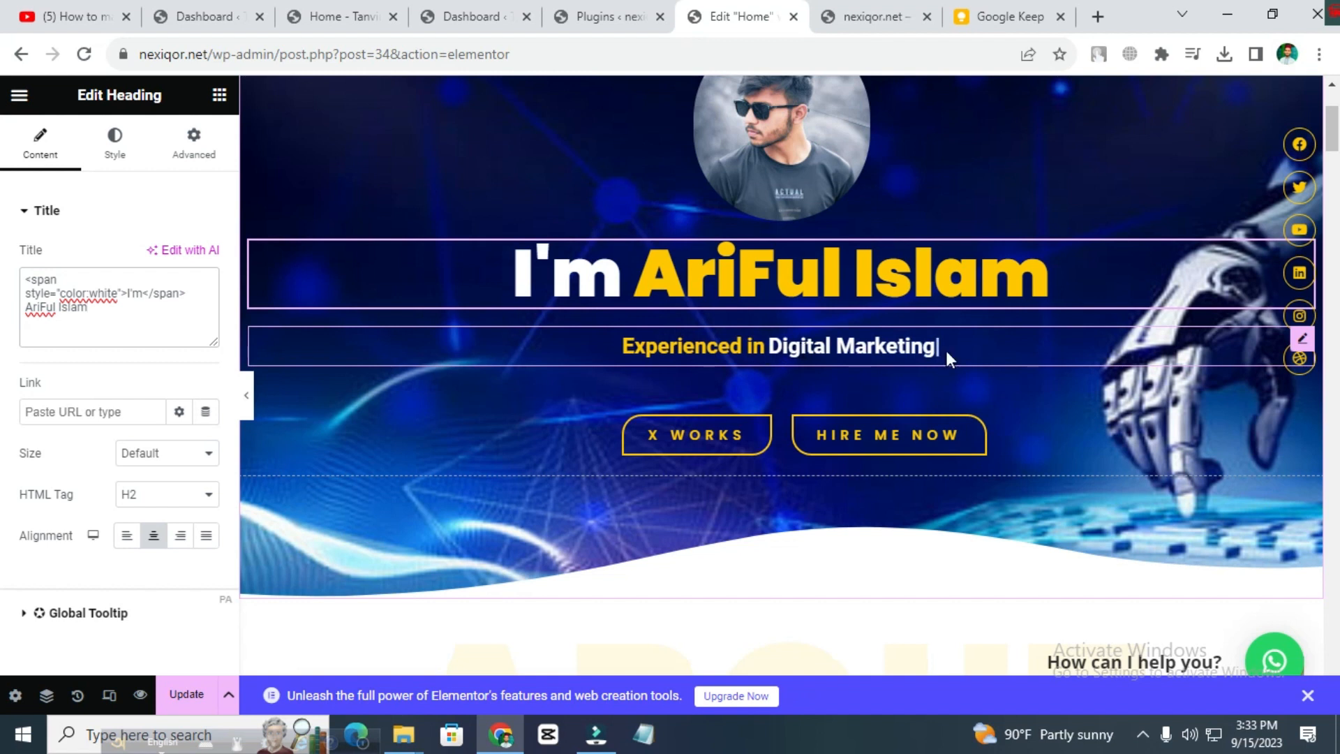
{"action": "left_click", "coordinate": [885, 351]}
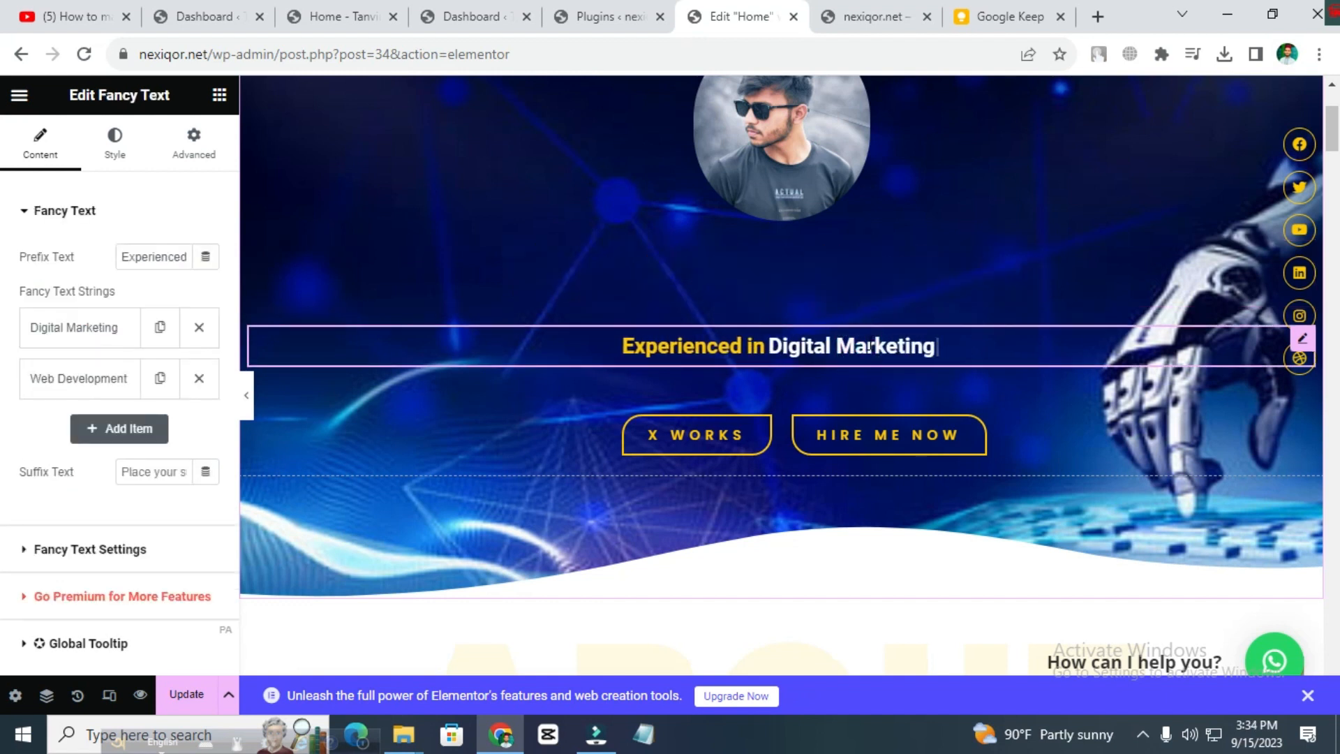
{"action": "left_click", "coordinate": [119, 429]}
{"action": "left_click", "coordinate": [83, 493]}
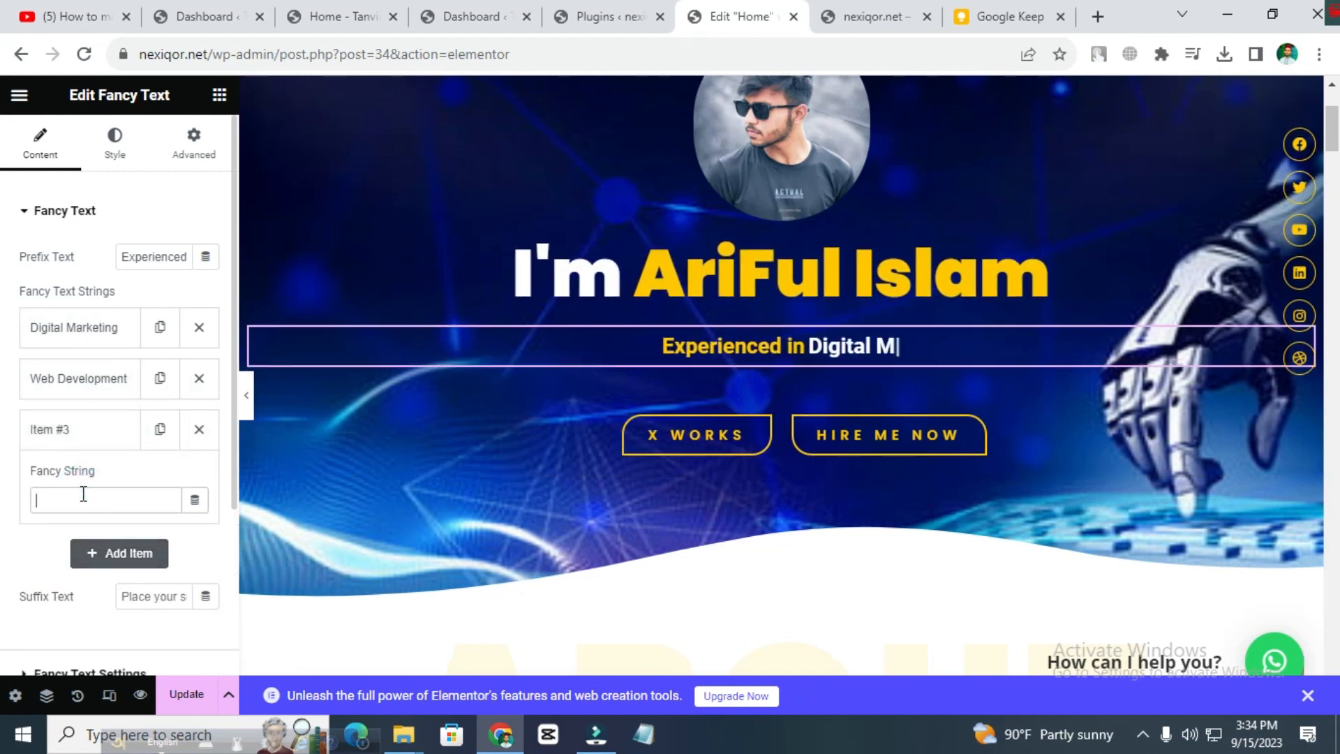
{"action": "type", "text": "facebook"}
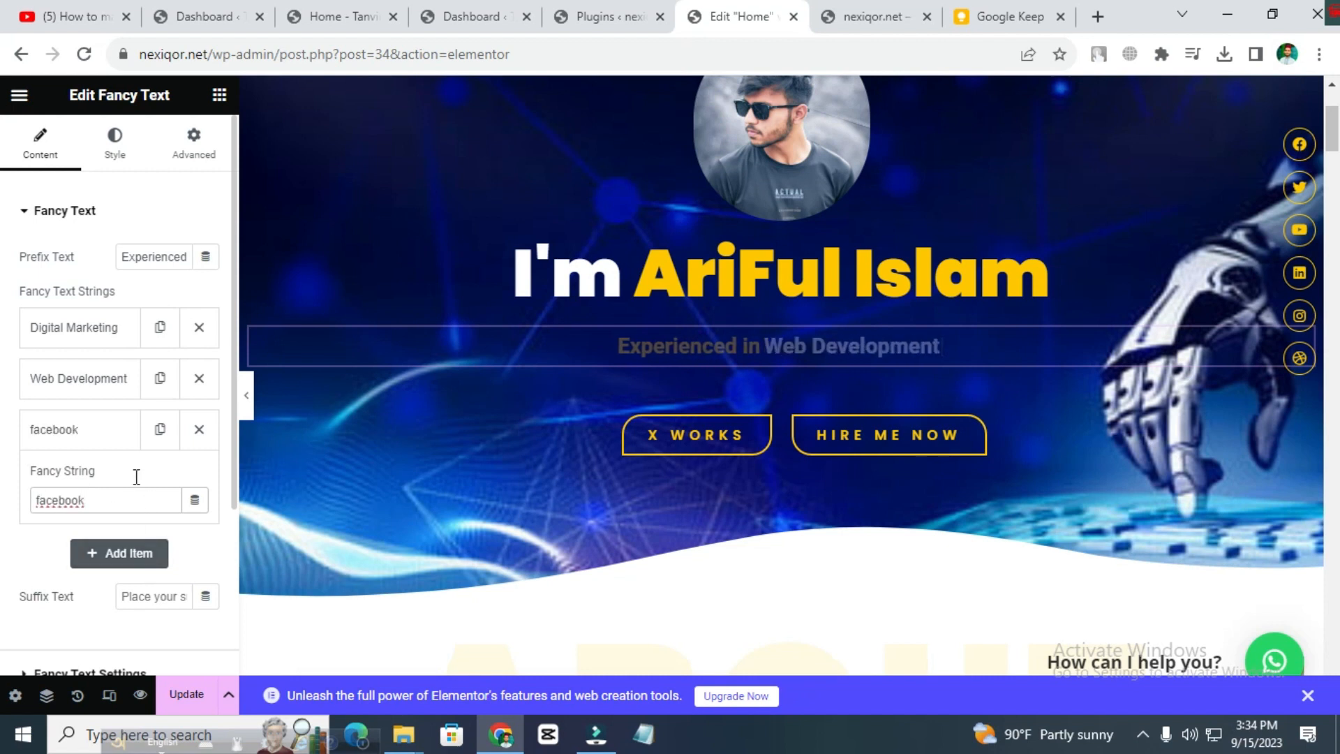
{"action": "left_click", "coordinate": [116, 443]}
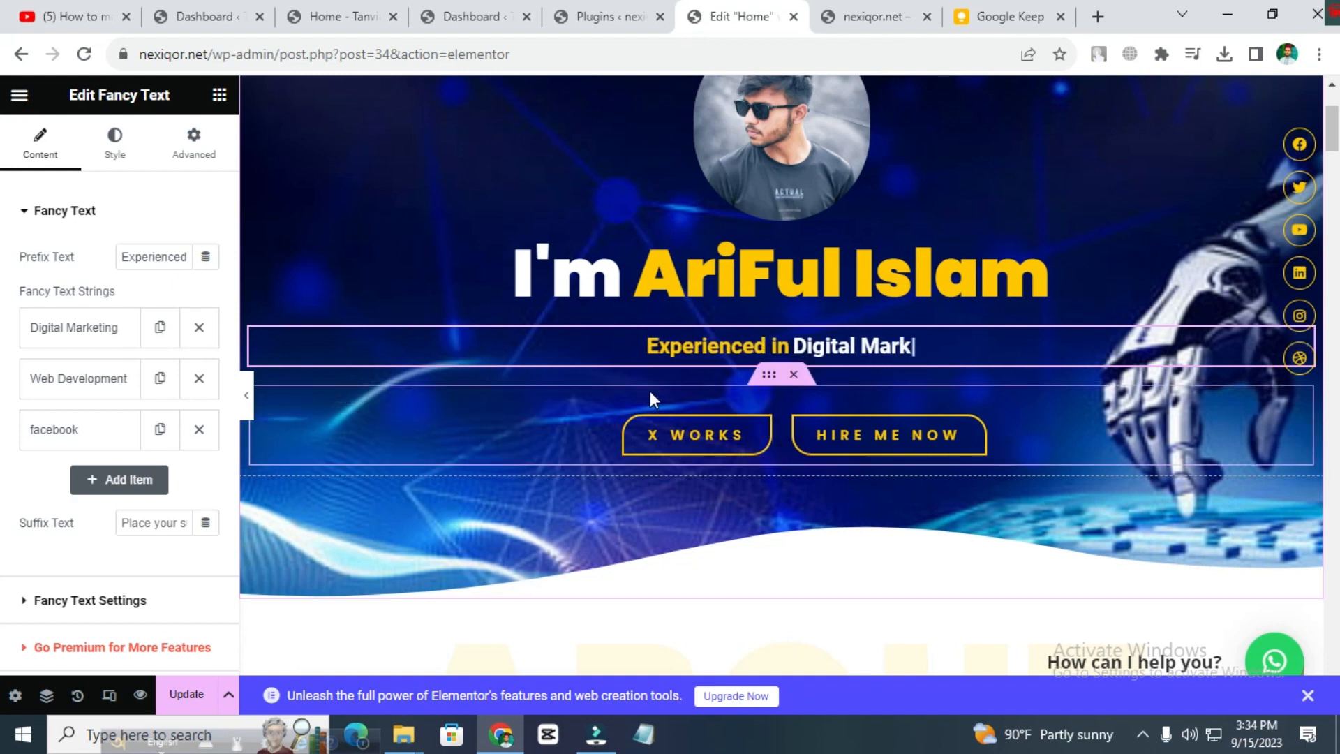
{"action": "left_click", "coordinate": [198, 430]}
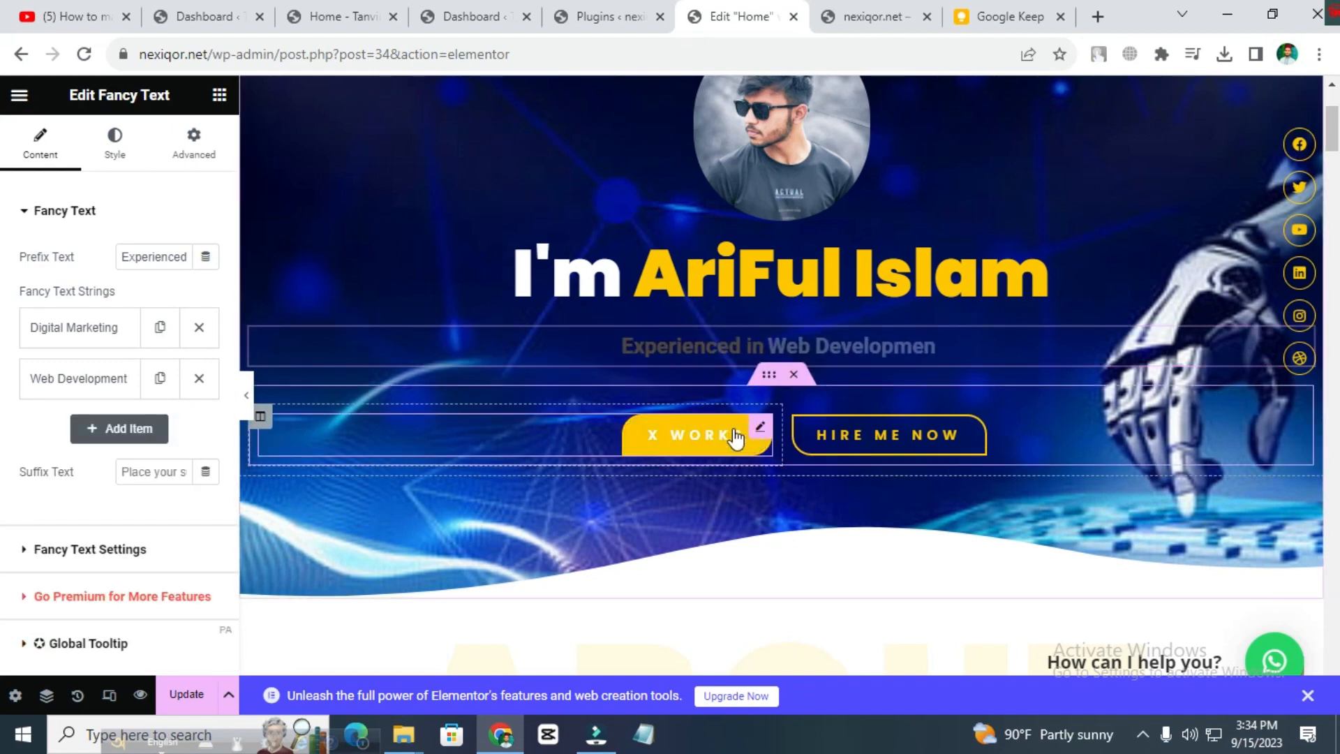
Step: Select the X WORKS button, then the Web Development flip box
{"action": "left_click", "coordinate": [688, 439]}
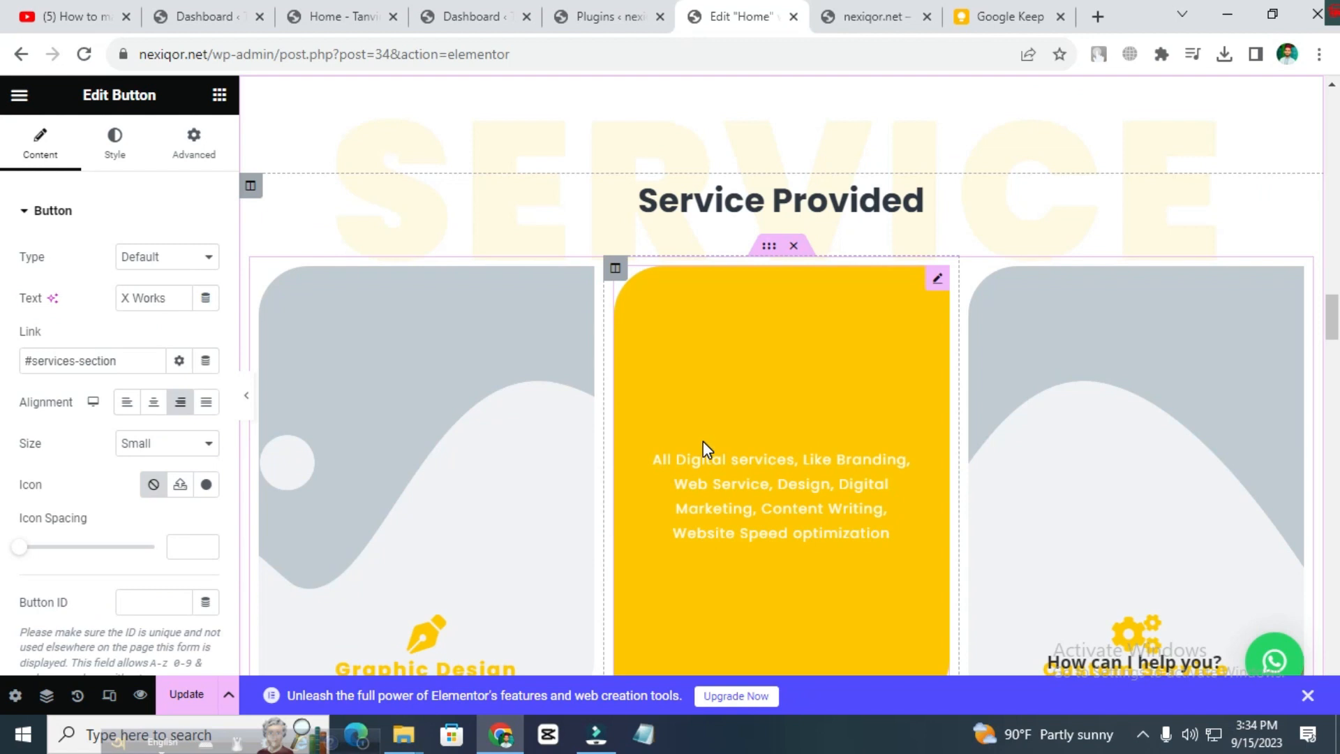
{"action": "scroll", "coordinate": [702, 441], "scroll_direction": "down", "scroll_amount": 3}
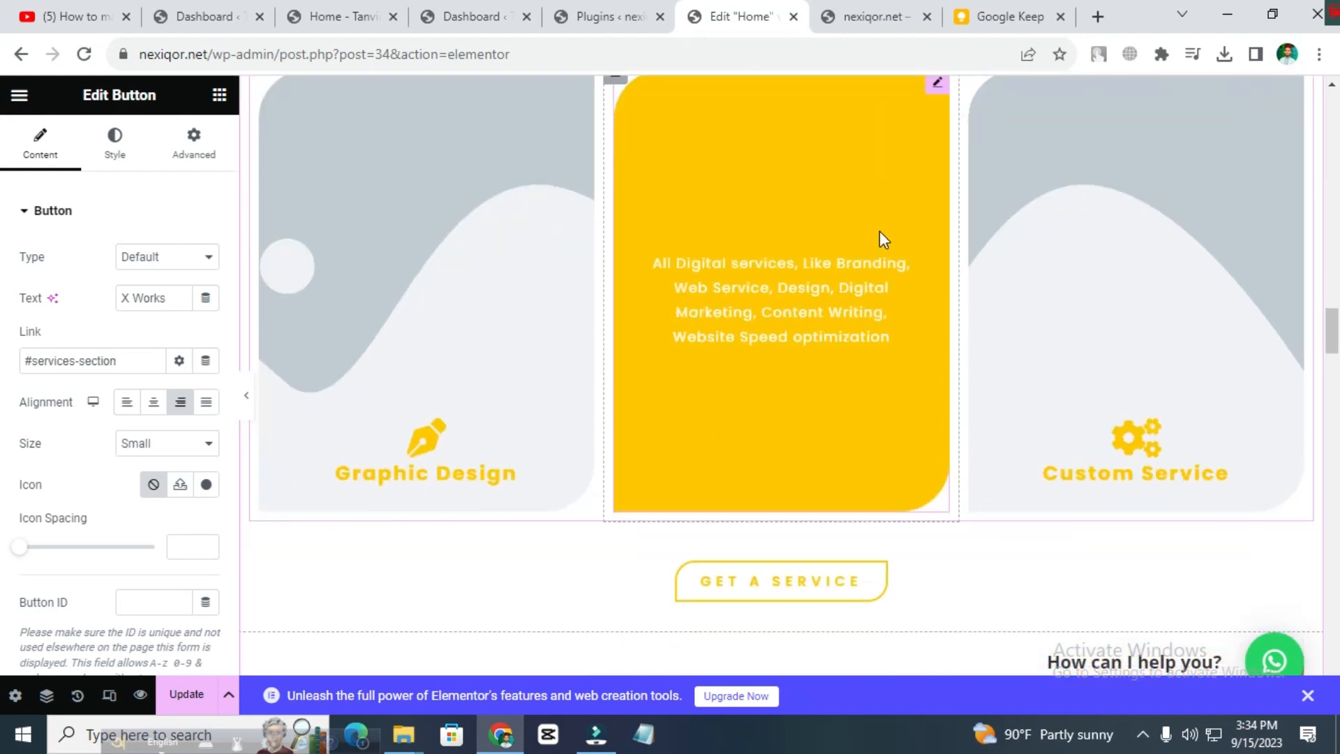
{"action": "scroll", "coordinate": [880, 231], "scroll_direction": "up", "scroll_amount": 1}
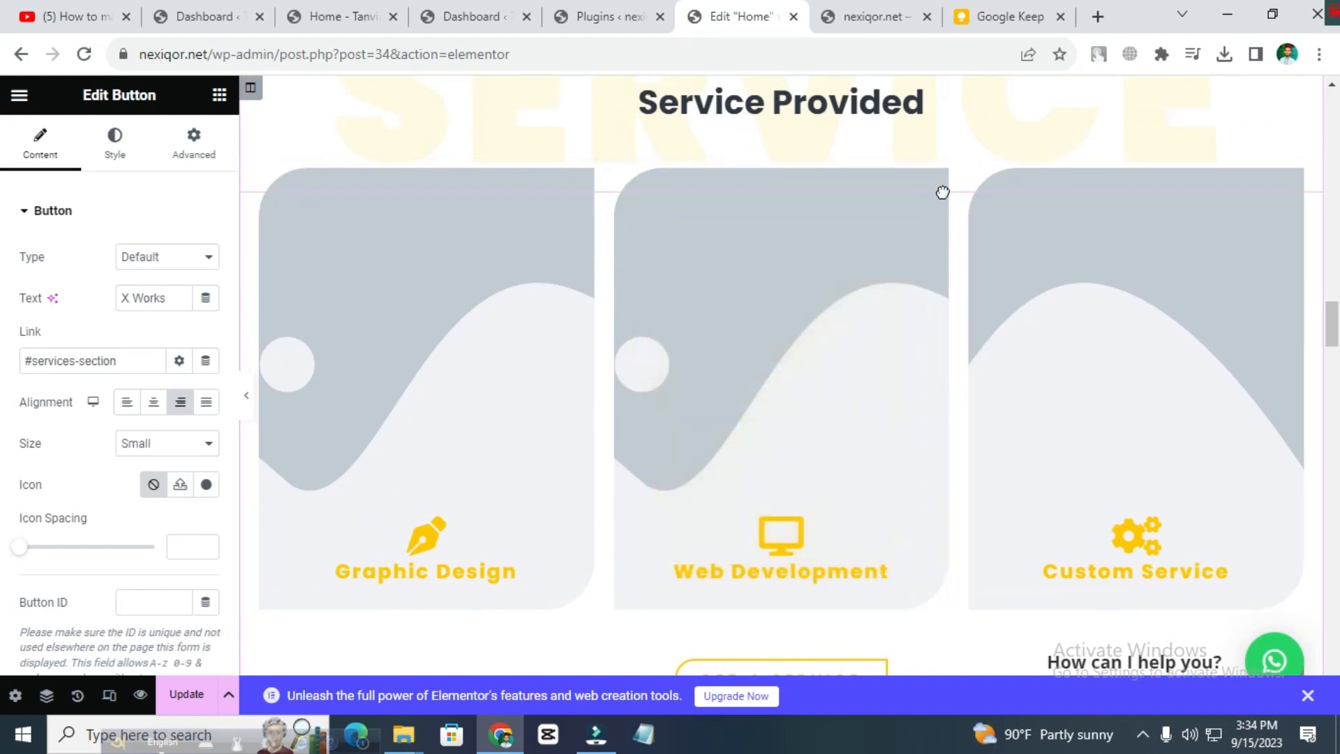
{"action": "left_click", "coordinate": [943, 192]}
{"action": "left_click", "coordinate": [822, 282]}
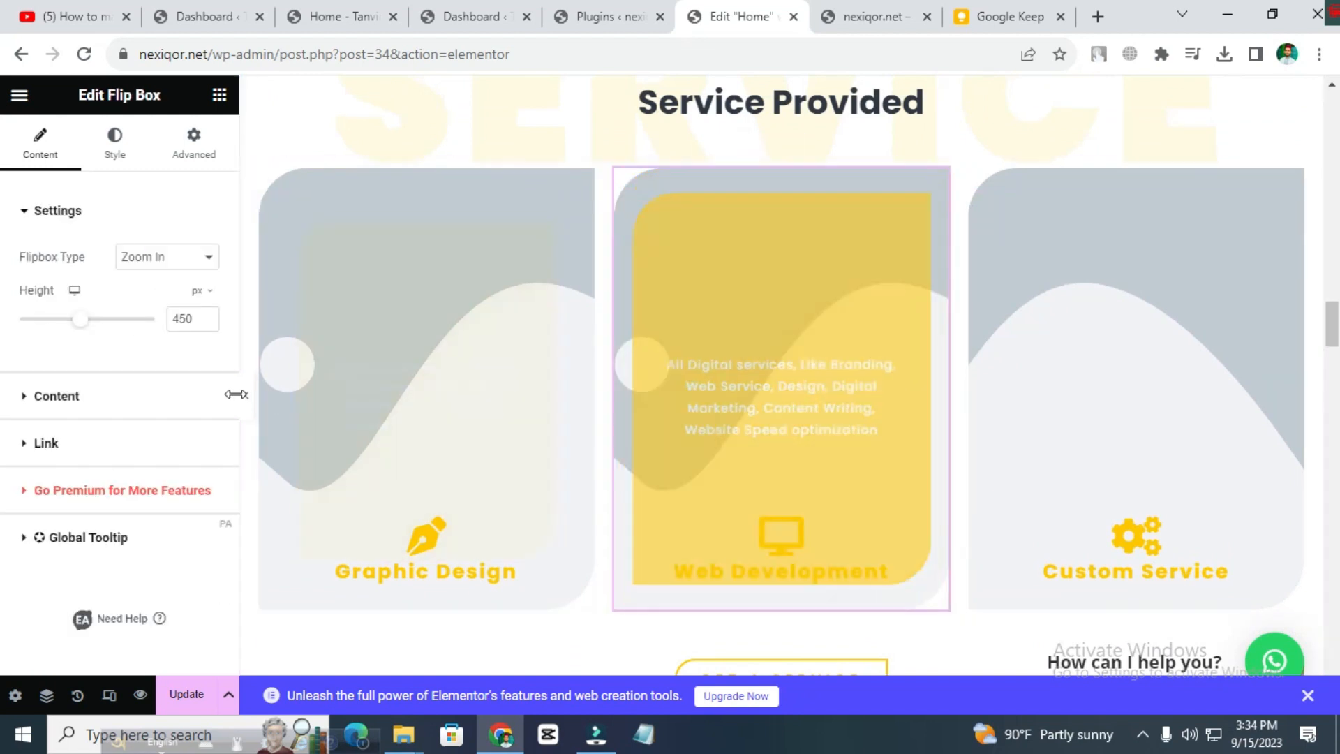
Step: In the flip box Content section, select 'Development' and type 'hg' in the front content, then select HIRE ME NOW
{"action": "left_click", "coordinate": [14, 392]}
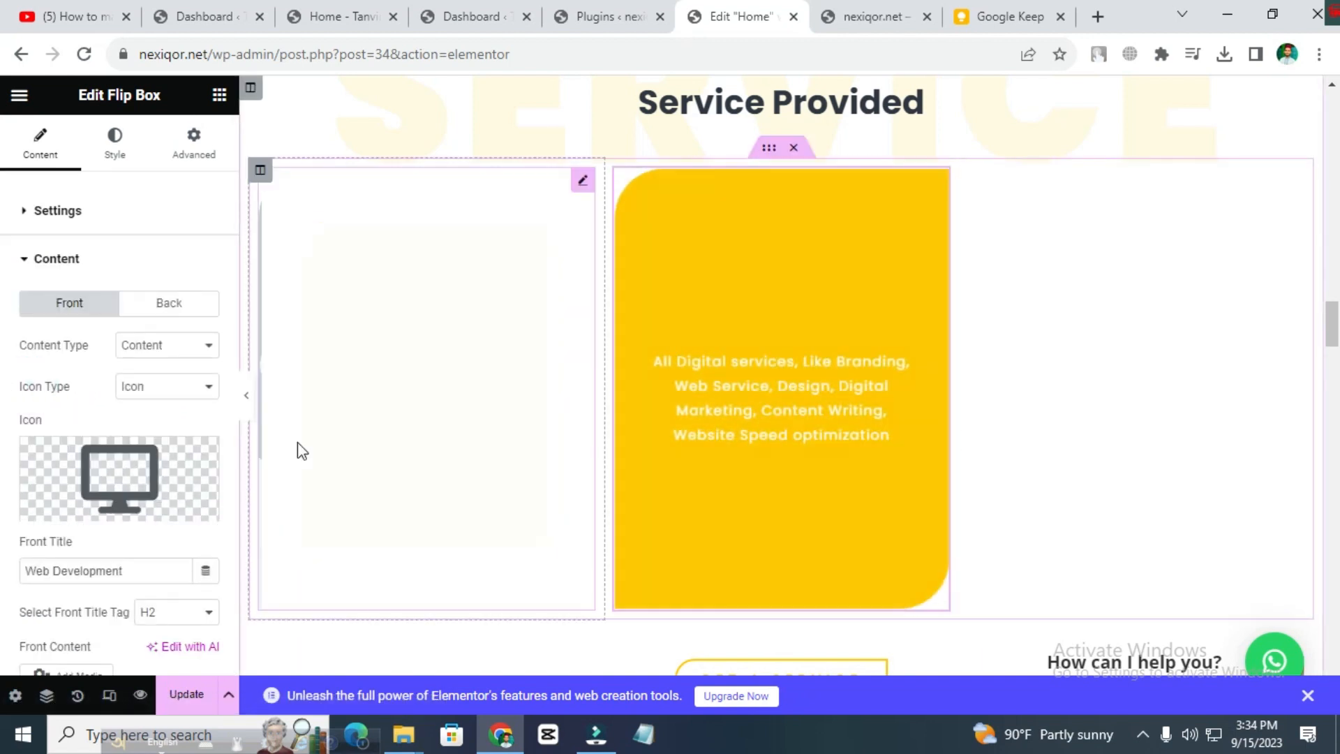
{"action": "scroll", "coordinate": [68, 436], "scroll_direction": "down", "scroll_amount": 1}
{"action": "double_click", "coordinate": [143, 470]}
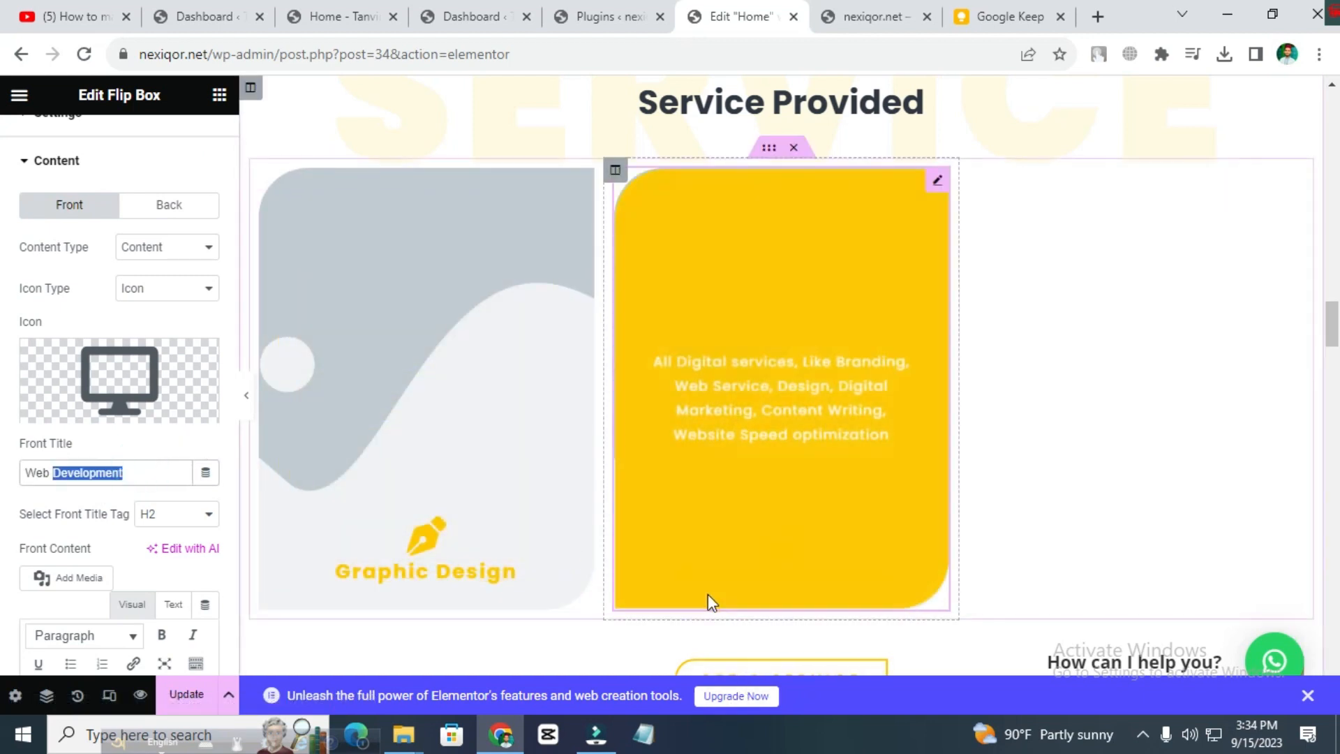
{"action": "scroll", "coordinate": [97, 503], "scroll_direction": "down", "scroll_amount": 3}
{"action": "left_click", "coordinate": [83, 523]}
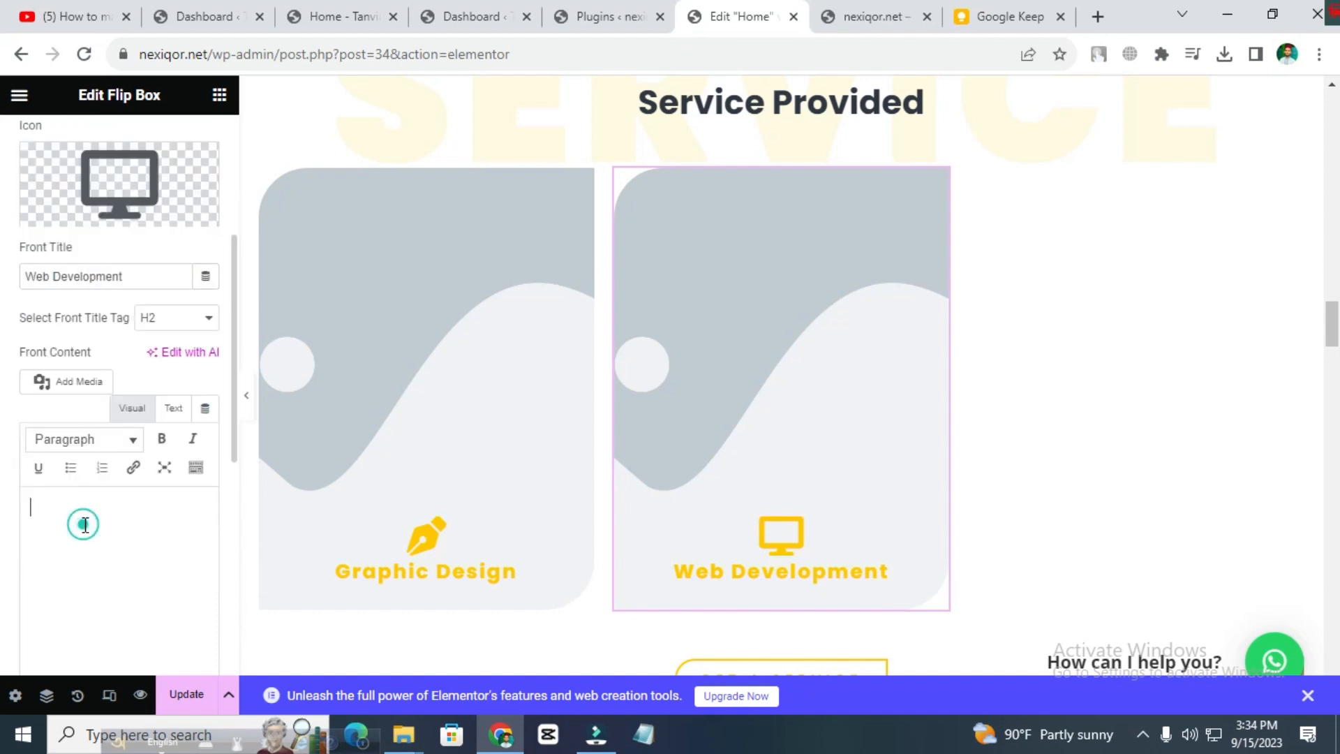
{"action": "type", "text": "hgjkh"}
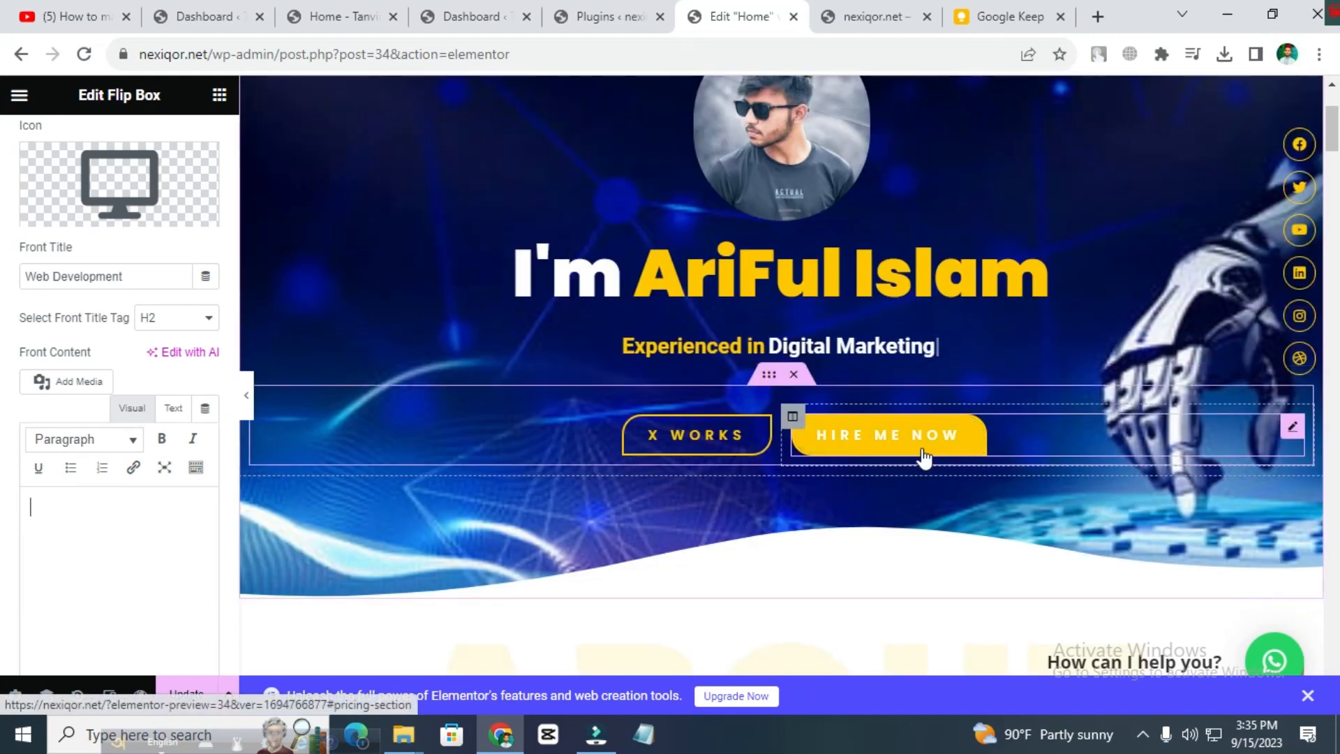
{"action": "left_click", "coordinate": [922, 451]}
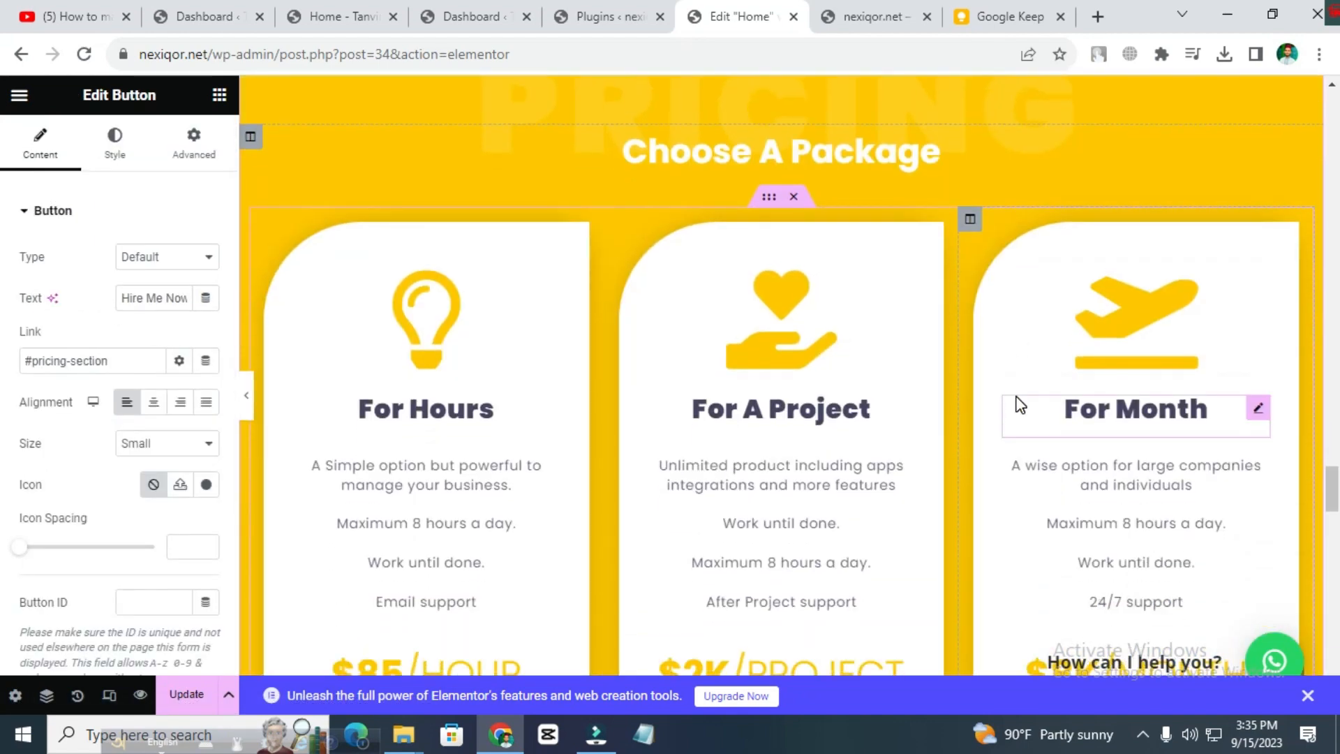
Step: Inspect the For Hours card's heading, description, $85/HOUR price and HIRE ME button
{"action": "scroll", "coordinate": [1015, 245], "scroll_direction": "down", "scroll_amount": 3}
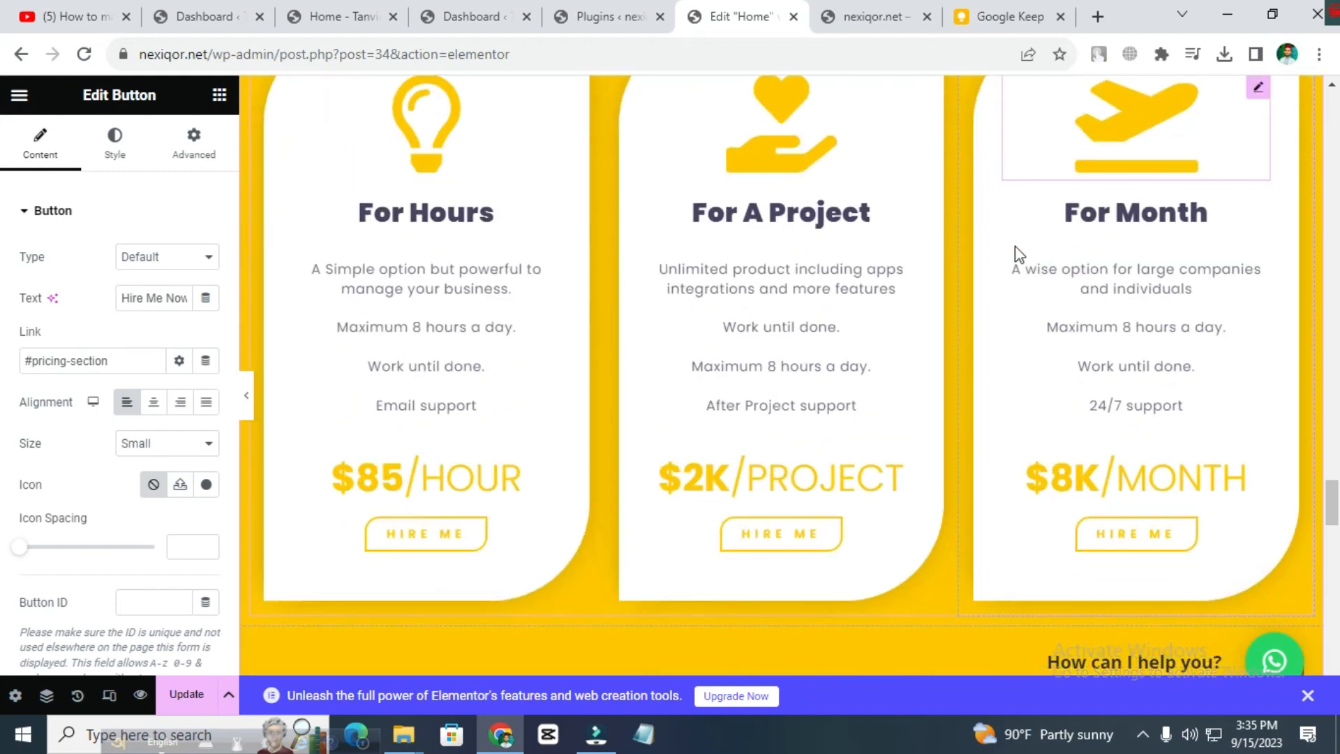
{"action": "scroll", "coordinate": [957, 340], "scroll_direction": "up", "scroll_amount": 1}
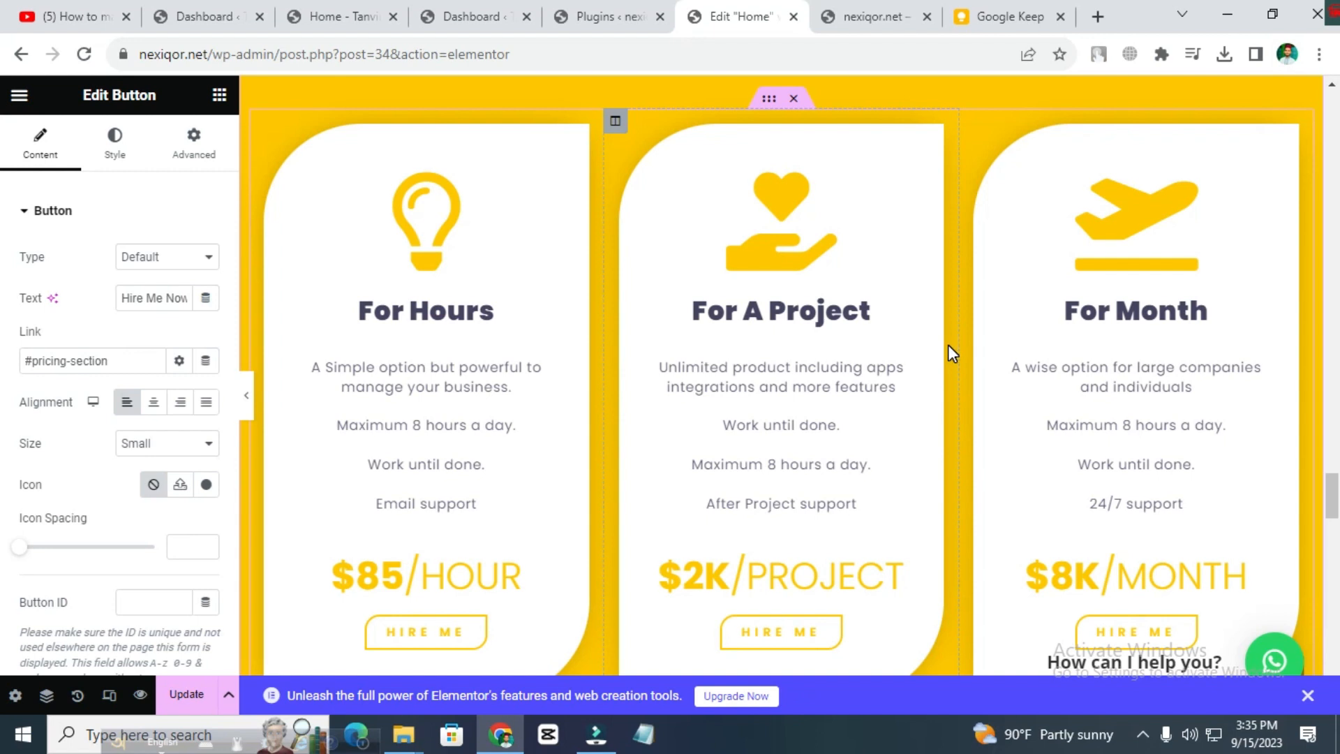
{"action": "scroll", "coordinate": [914, 408], "scroll_direction": "down", "scroll_amount": 1}
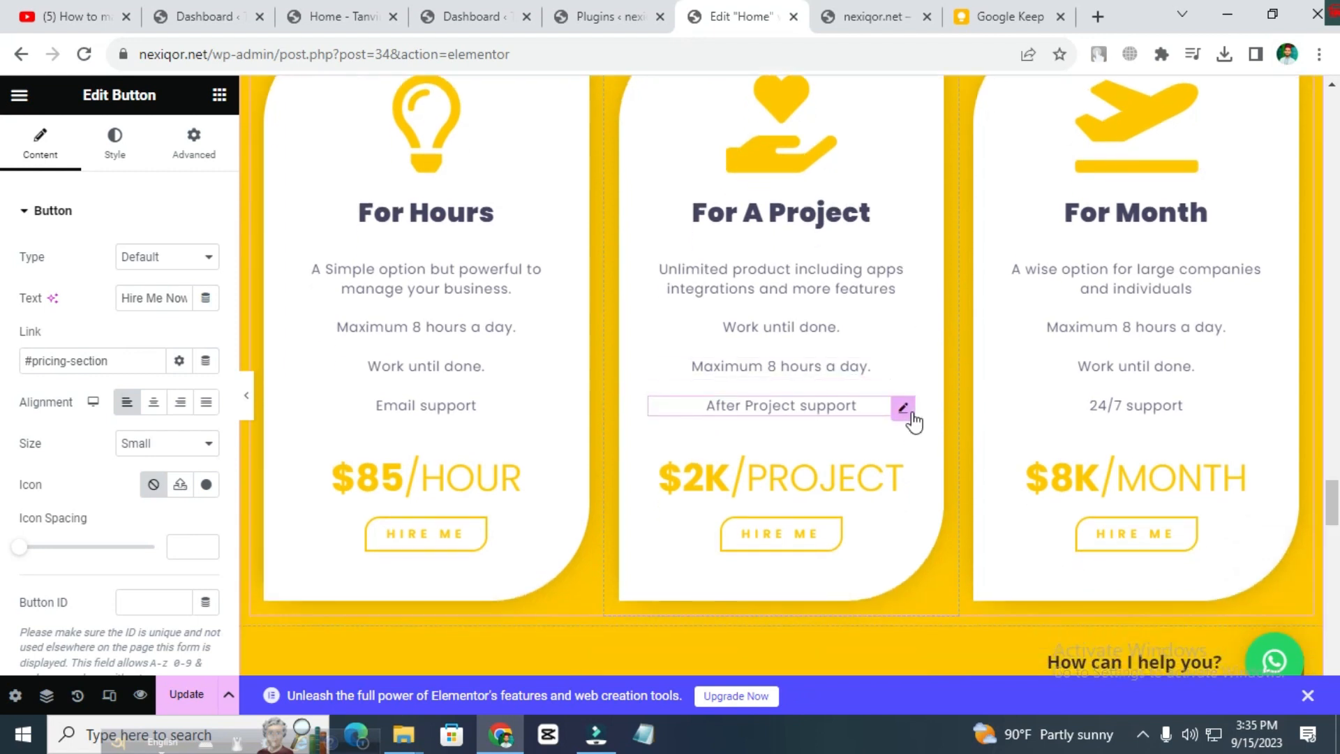
{"action": "left_click", "coordinate": [417, 215]}
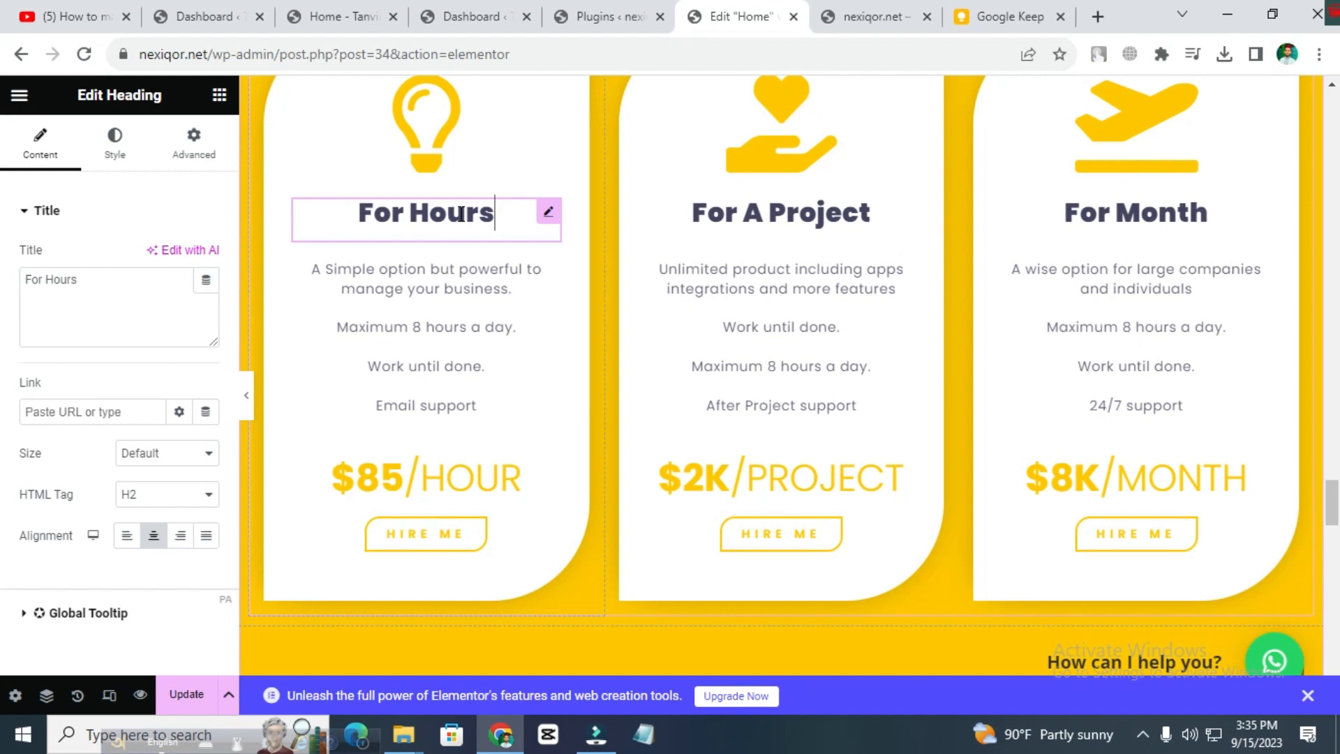
{"action": "left_click", "coordinate": [472, 271]}
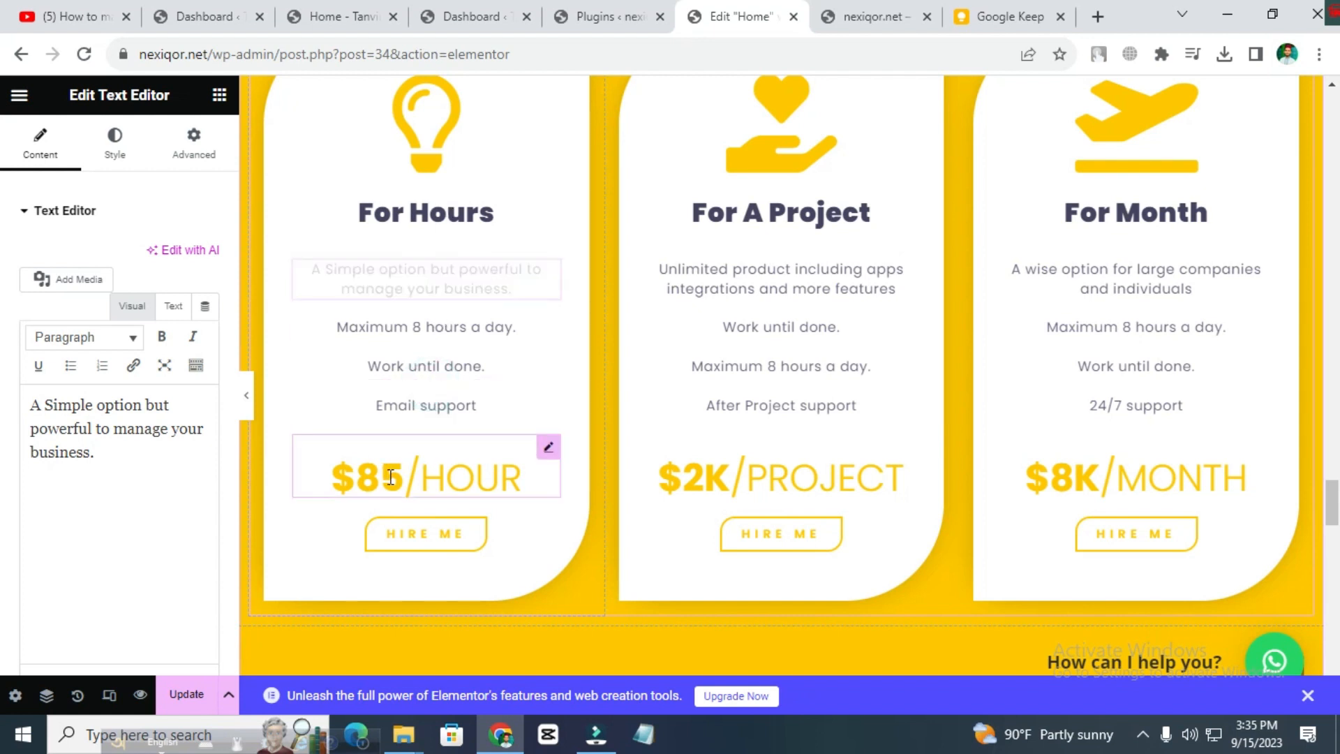
{"action": "left_click", "coordinate": [412, 476]}
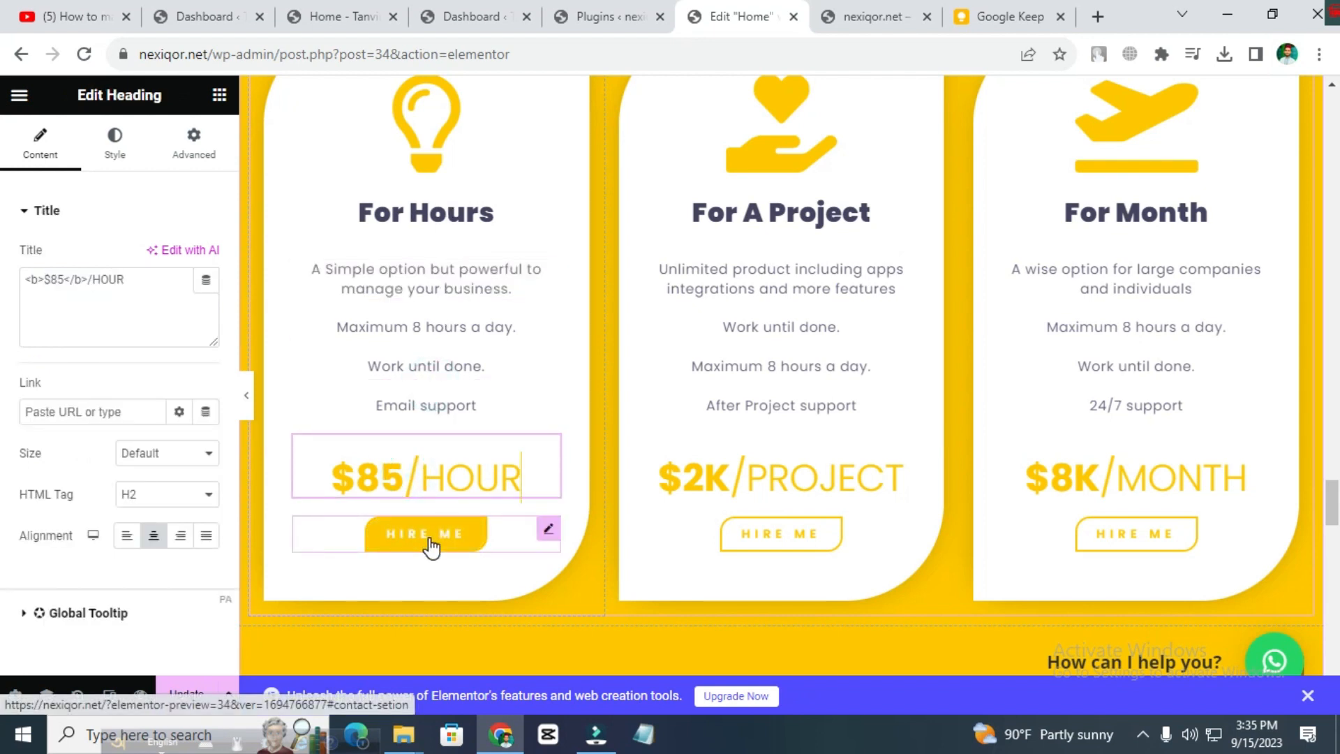
{"action": "left_click", "coordinate": [428, 538]}
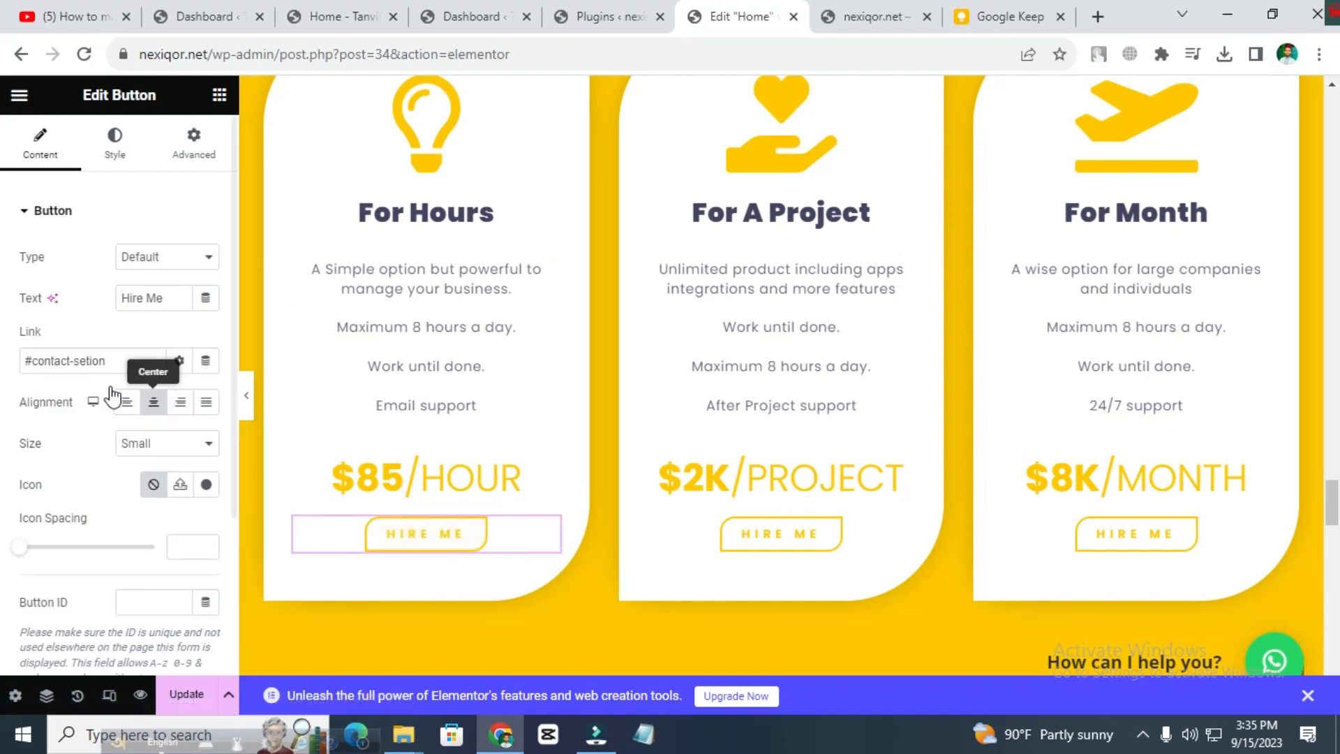
Step: Select the HIRE ME button's #contact-setion link text, then select the For A Project heart icon
{"action": "left_click_drag", "start_coordinate": [115, 362], "coordinate": [2, 366]}
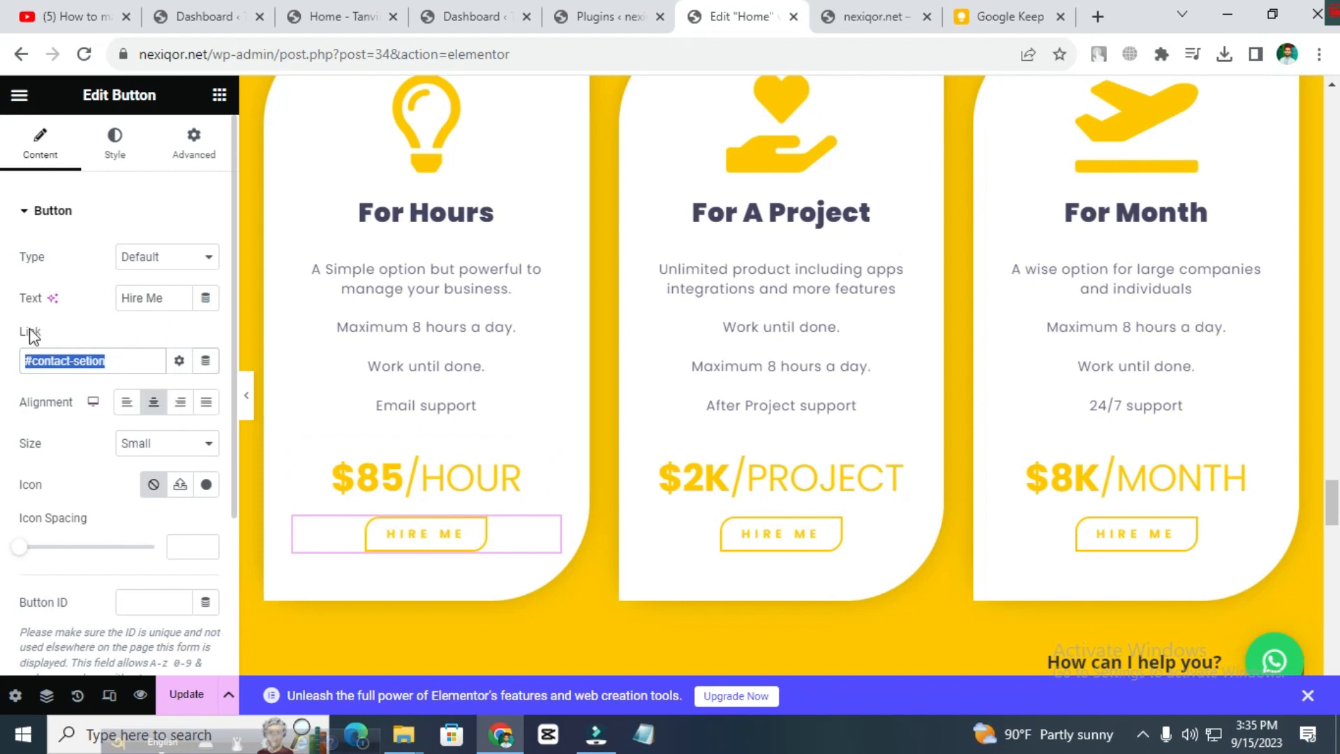
{"action": "left_click", "coordinate": [126, 362]}
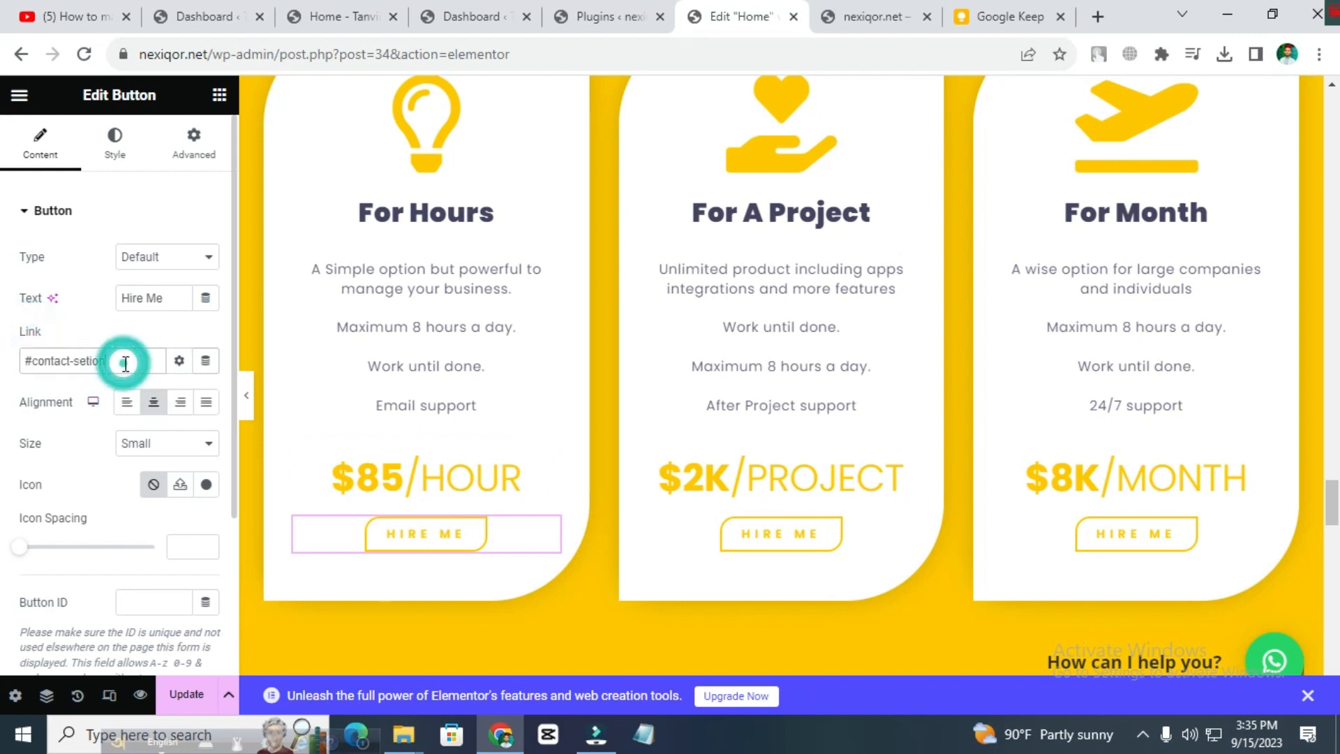
{"action": "scroll", "coordinate": [611, 418], "scroll_direction": "up", "scroll_amount": 2}
{"action": "left_click", "coordinate": [781, 314]}
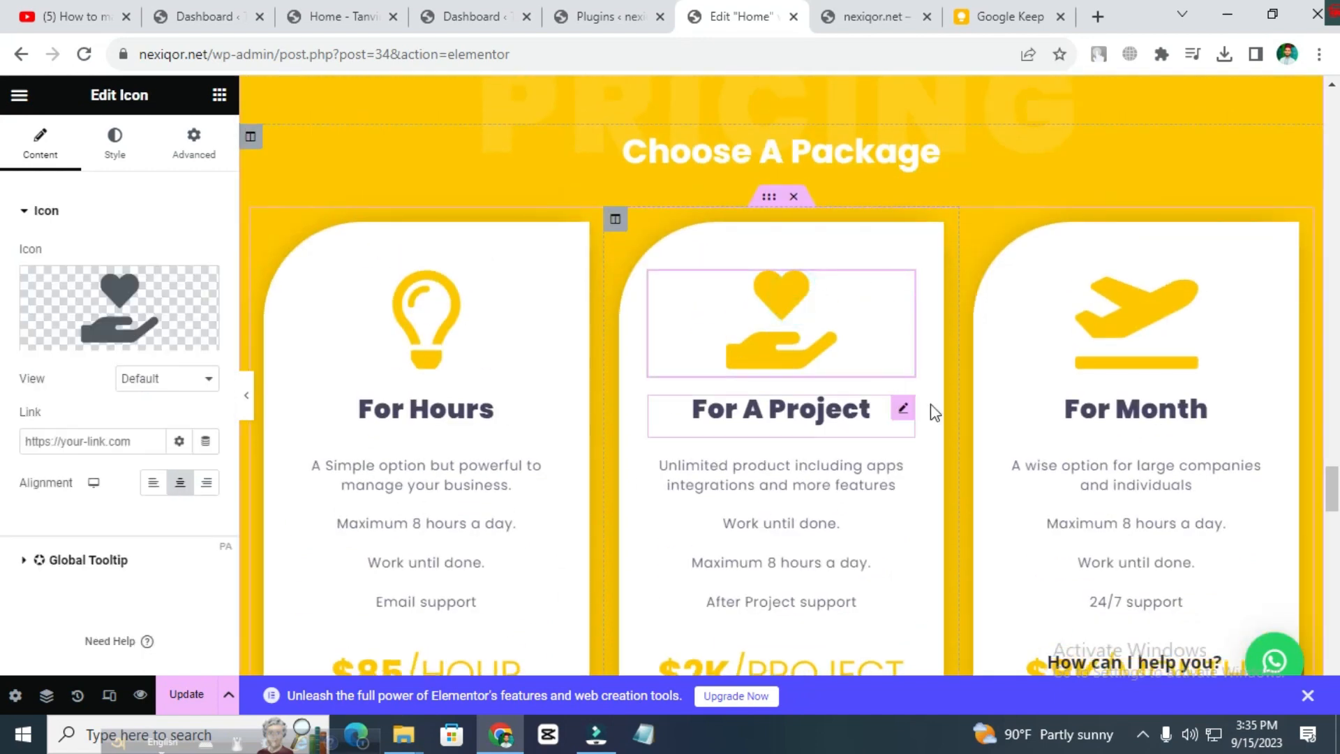
Step: Replace the For Hours light-bulb icon with the second Laugh icon from the Icon Library
{"action": "left_click", "coordinate": [1132, 483]}
{"action": "left_click", "coordinate": [427, 305]}
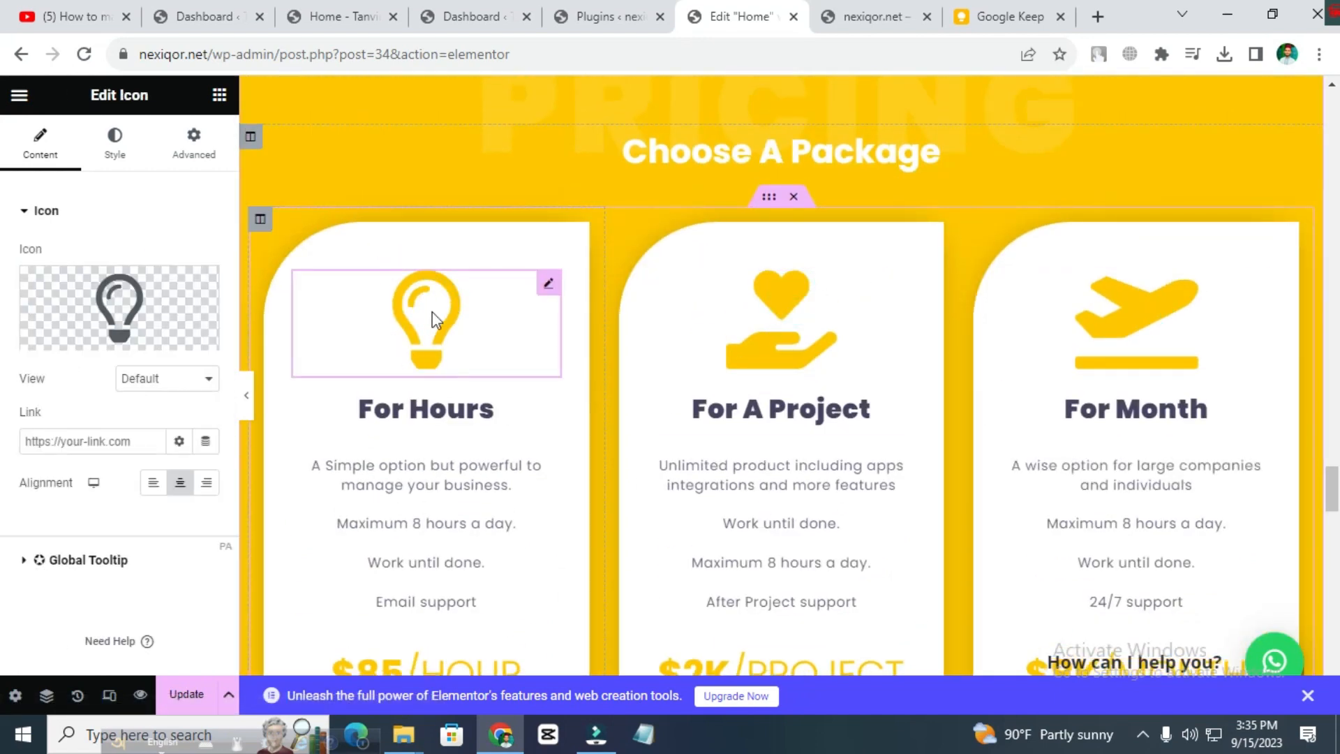
{"action": "mouse_move", "coordinate": [85, 342]}
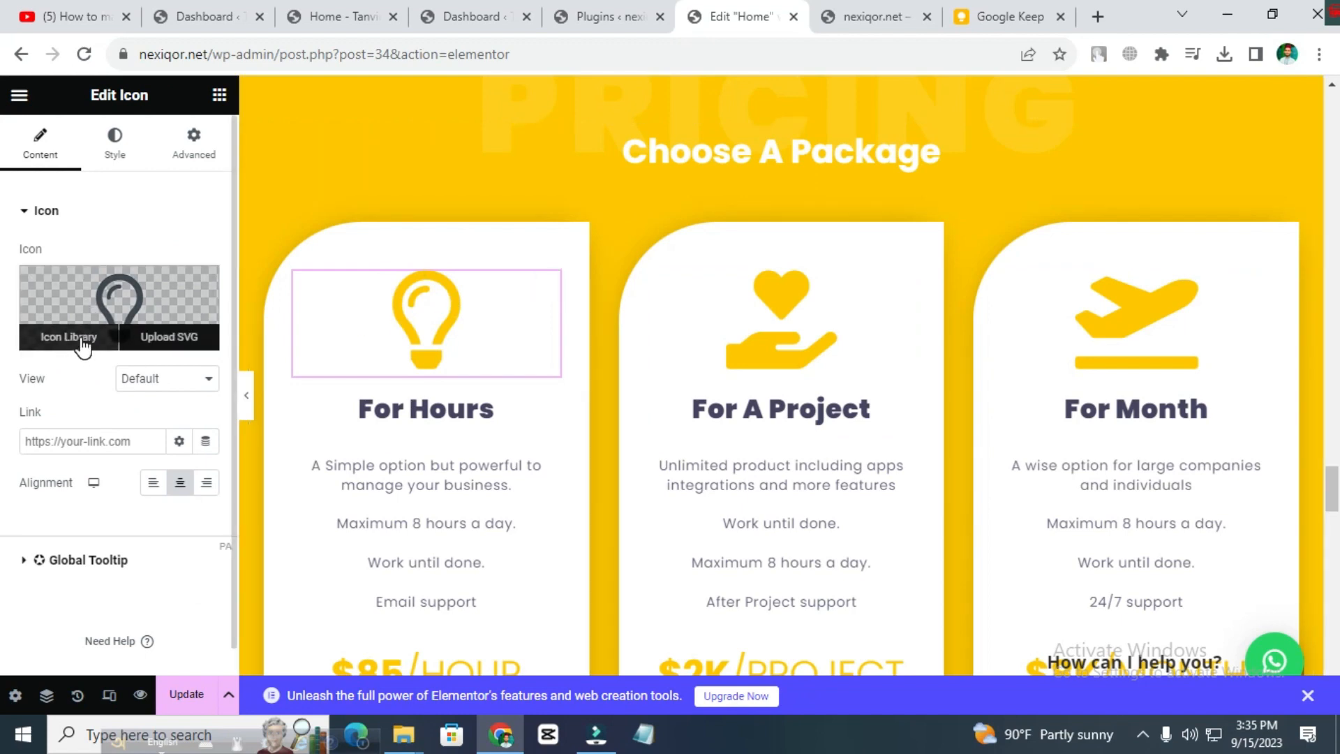
{"action": "left_click", "coordinate": [82, 338]}
{"action": "left_click", "coordinate": [640, 312]}
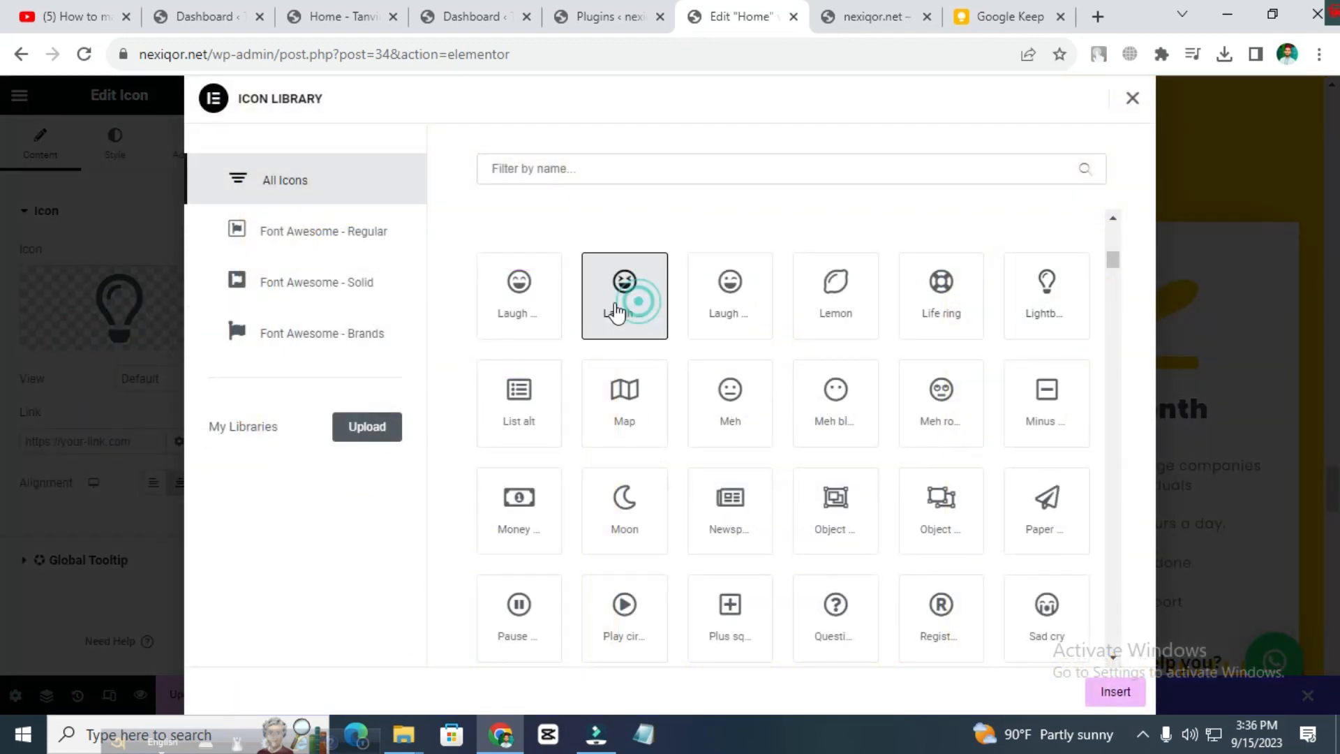
{"action": "left_click", "coordinate": [1120, 692]}
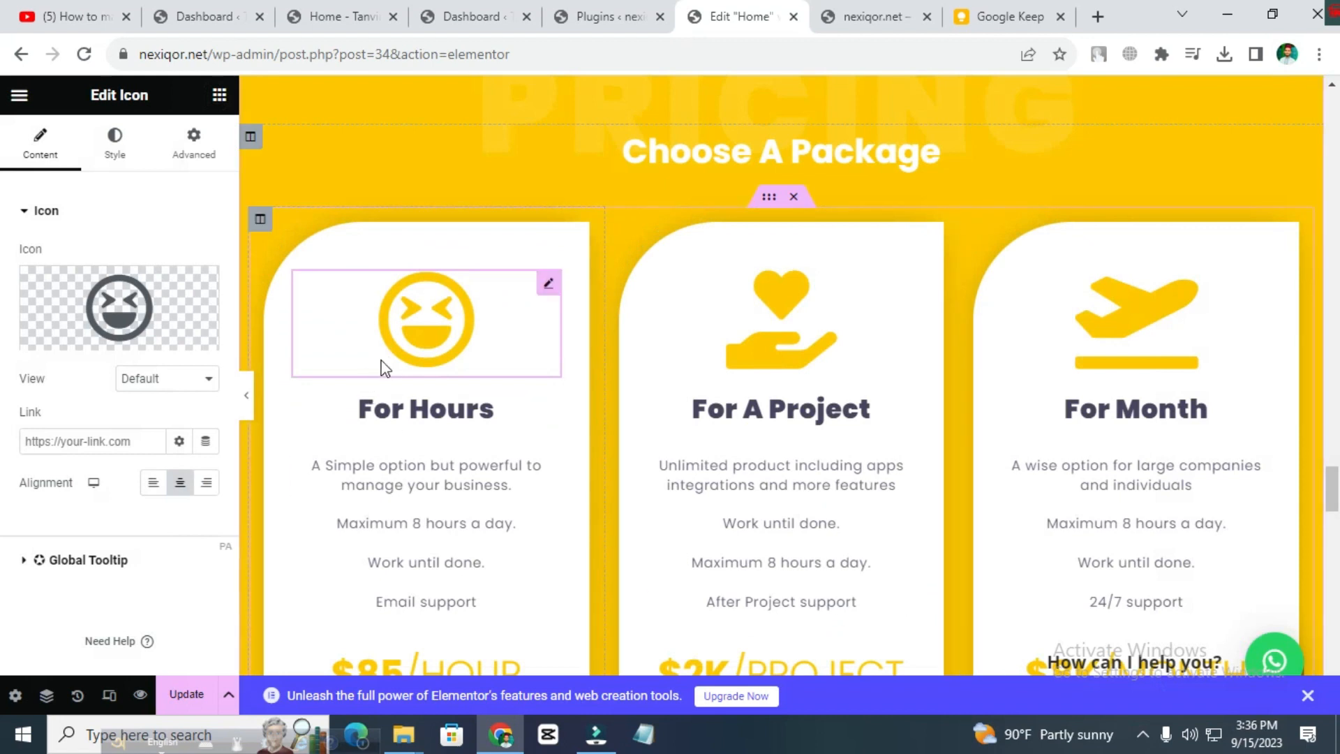
Step: Open Upload SVG and Select Files, then cancel and close the upload window
{"action": "mouse_move", "coordinate": [161, 347]}
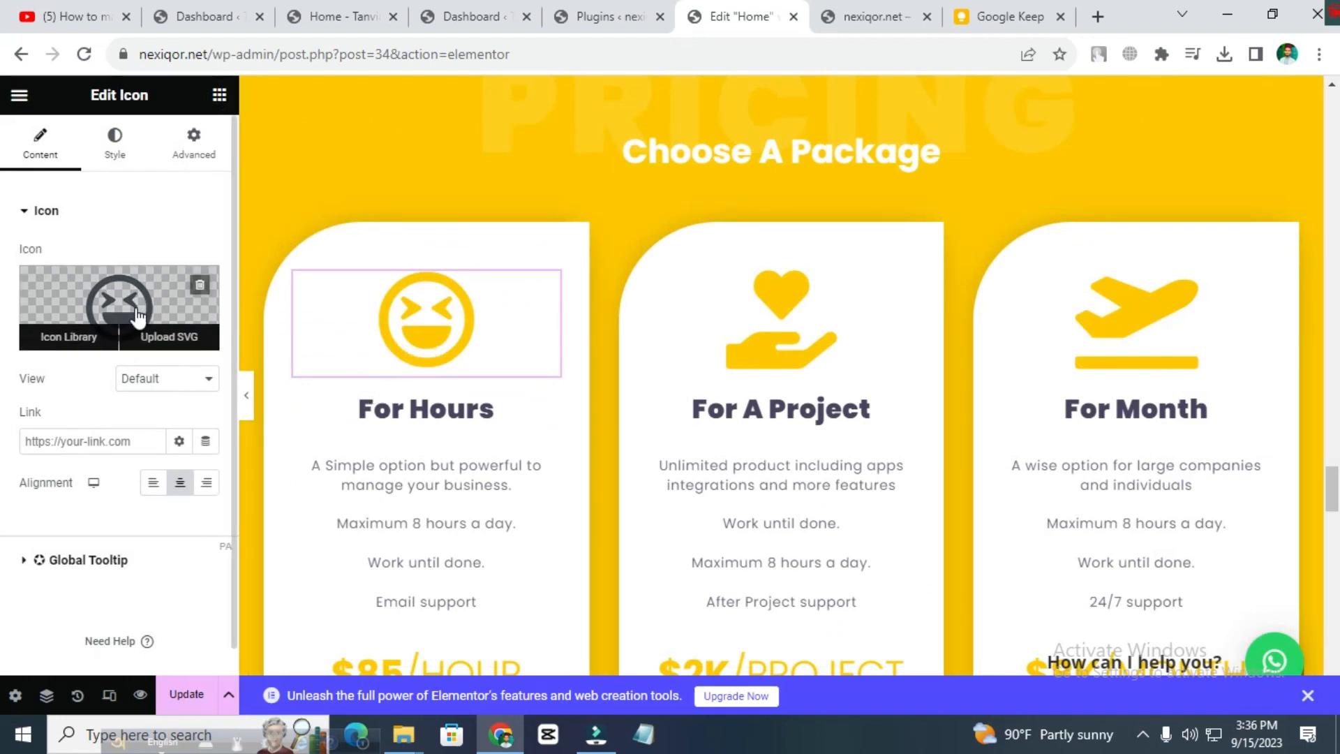
{"action": "left_click", "coordinate": [165, 339]}
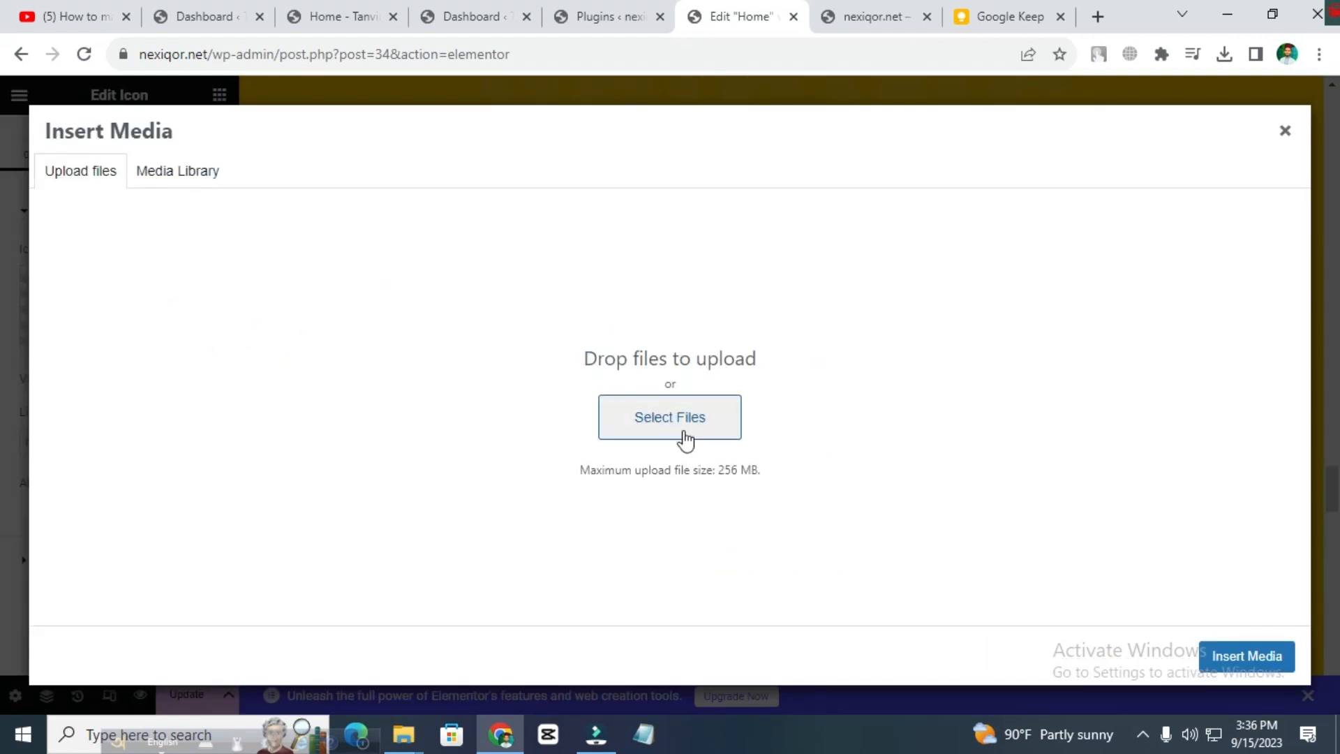
{"action": "left_click", "coordinate": [651, 419]}
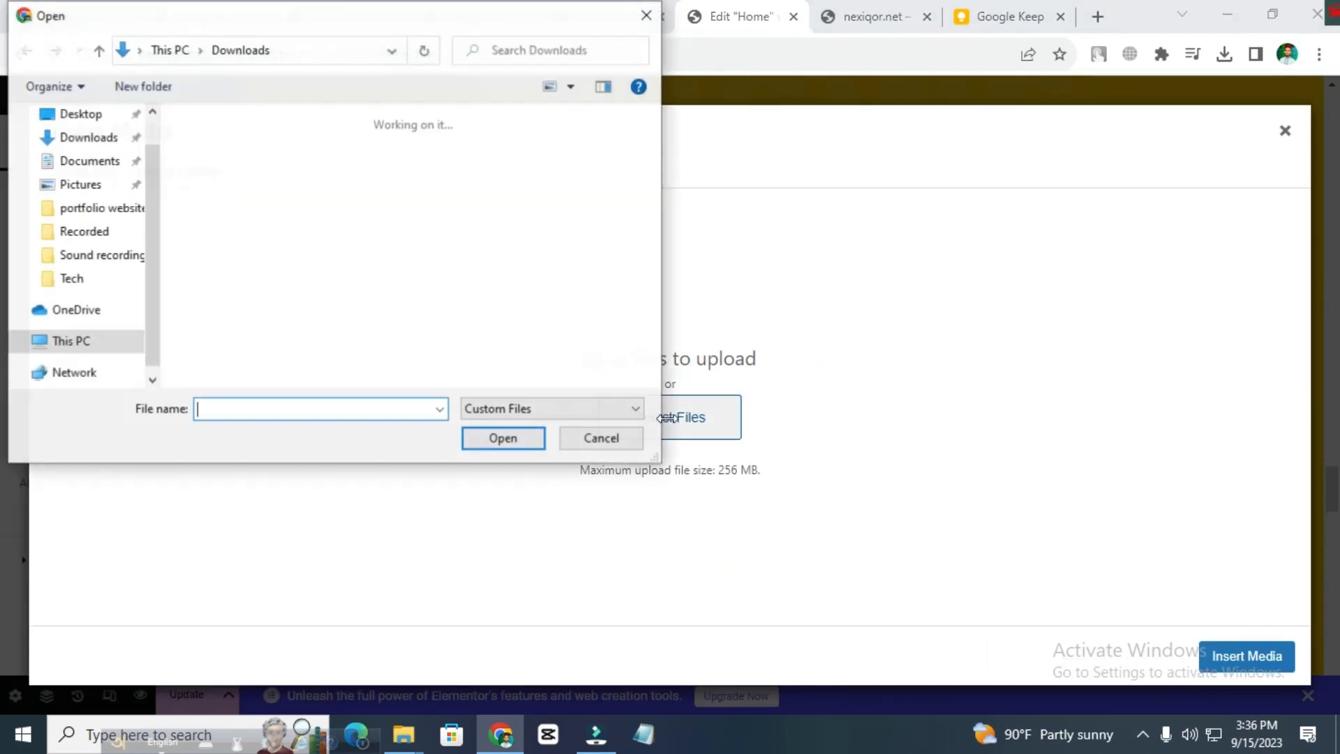
{"action": "scroll", "coordinate": [371, 298], "scroll_direction": "down", "scroll_amount": 3}
{"action": "scroll", "coordinate": [374, 290], "scroll_direction": "up", "scroll_amount": 3}
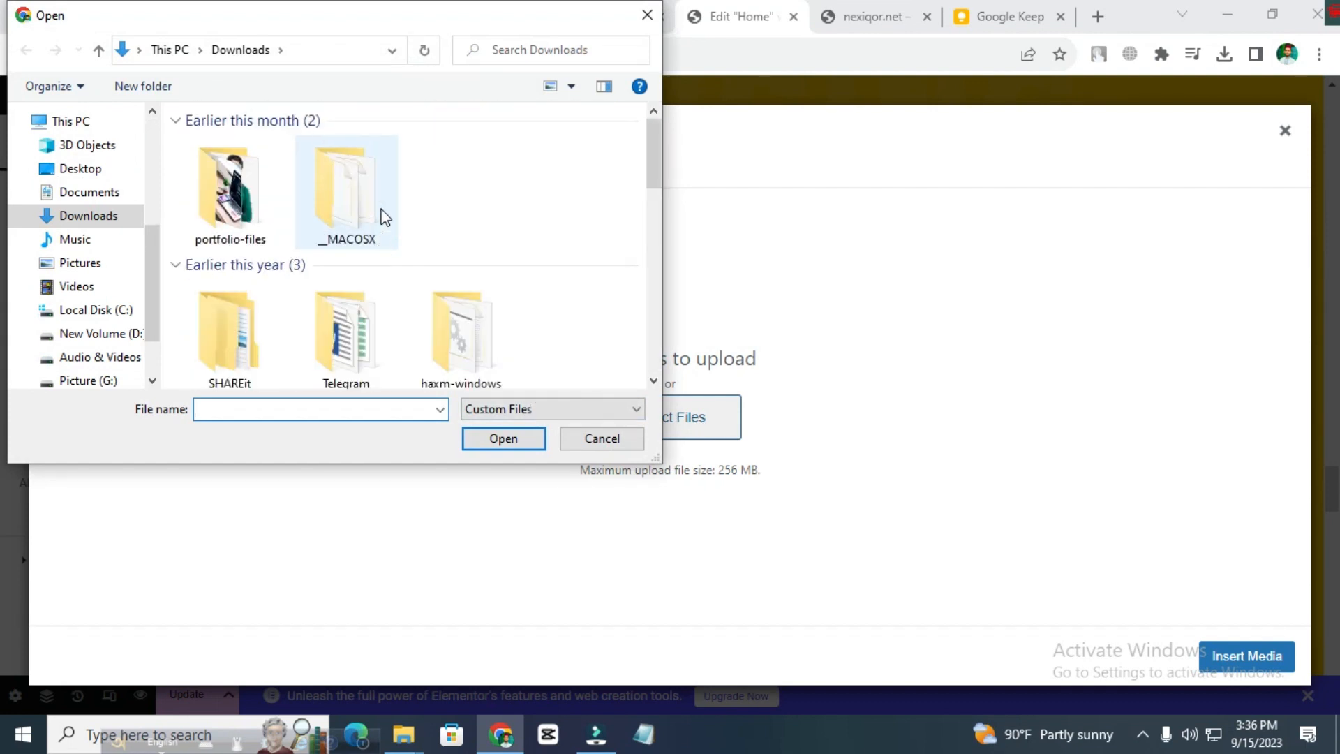
{"action": "left_click", "coordinate": [600, 437]}
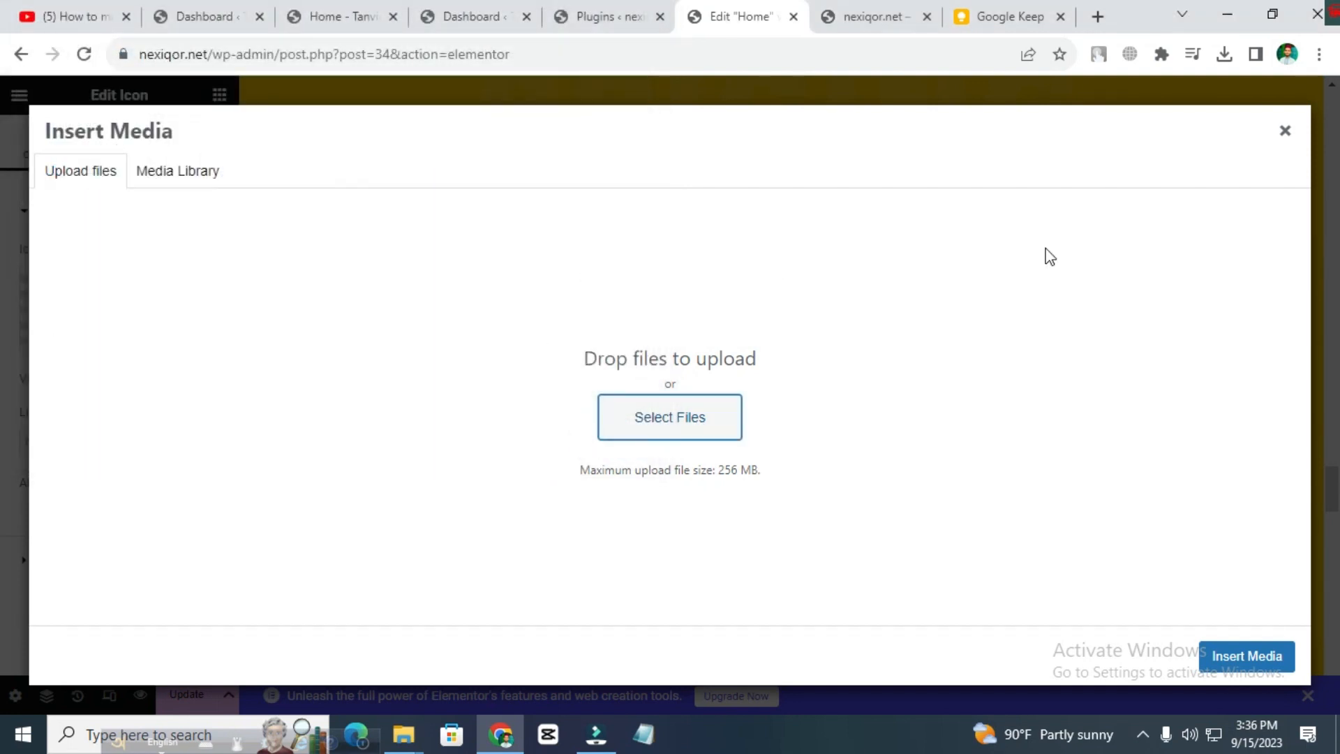
{"action": "left_click", "coordinate": [1286, 133]}
{"action": "scroll", "coordinate": [907, 326], "scroll_direction": "down", "scroll_amount": 4}
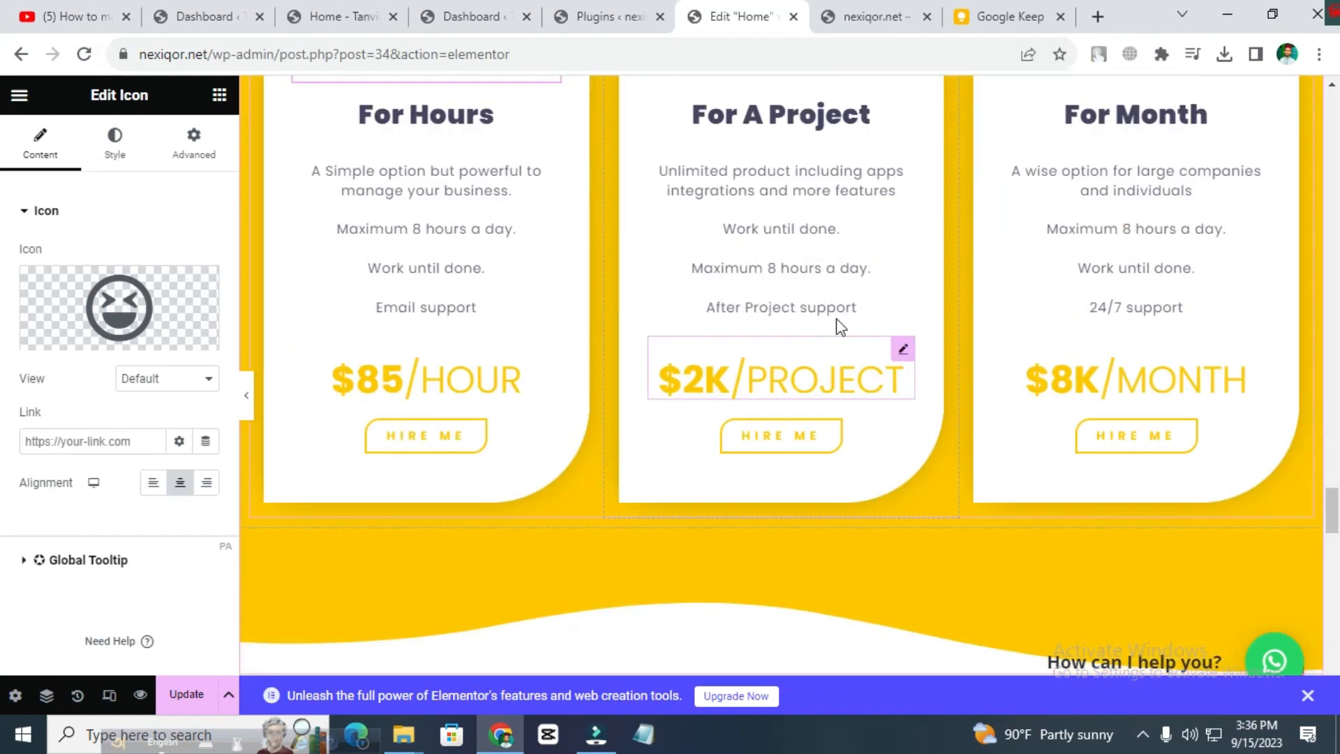
Step: Scroll to the About section and select its heading
{"action": "scroll", "coordinate": [840, 319], "scroll_direction": "up", "scroll_amount": 7}
{"action": "left_click_drag", "start_coordinate": [1328, 462], "coordinate": [1327, 120]}
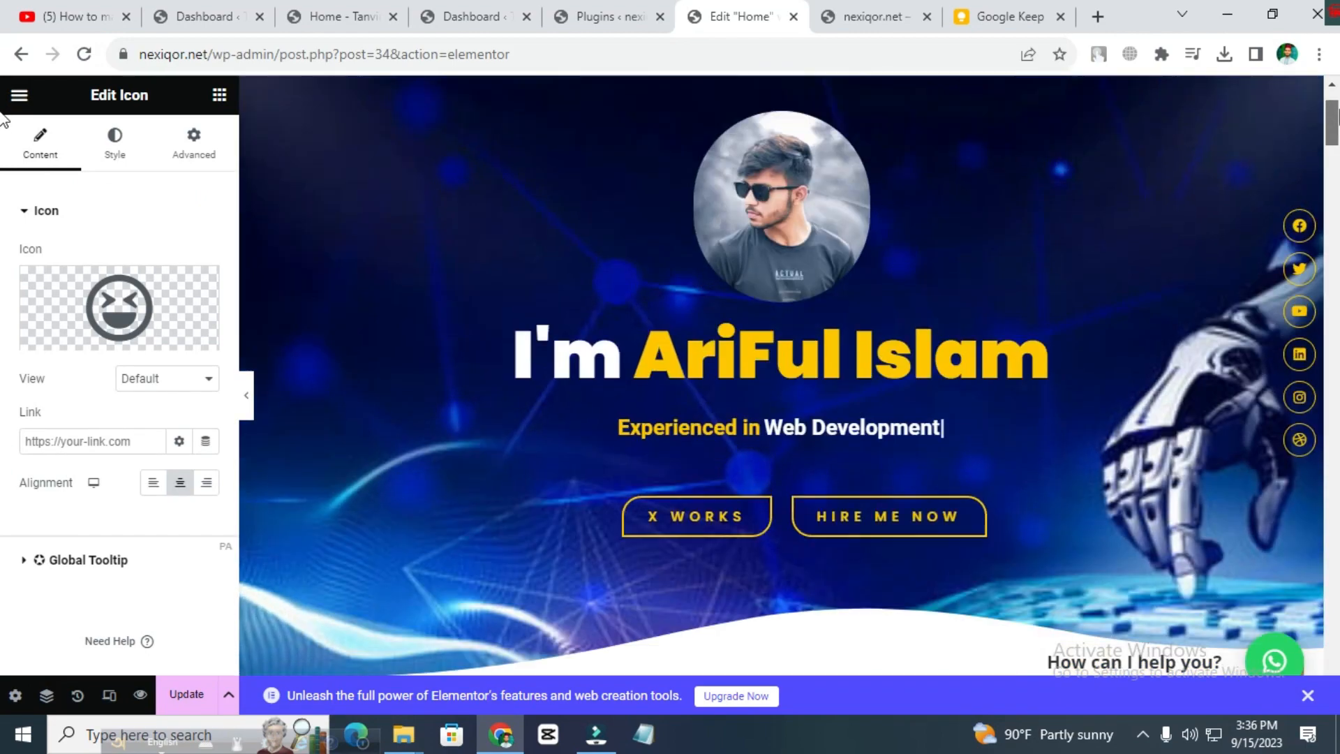
{"action": "scroll", "coordinate": [826, 294], "scroll_direction": "down", "scroll_amount": 7}
{"action": "scroll", "coordinate": [991, 293], "scroll_direction": "up", "scroll_amount": 3}
{"action": "left_click", "coordinate": [1013, 366]}
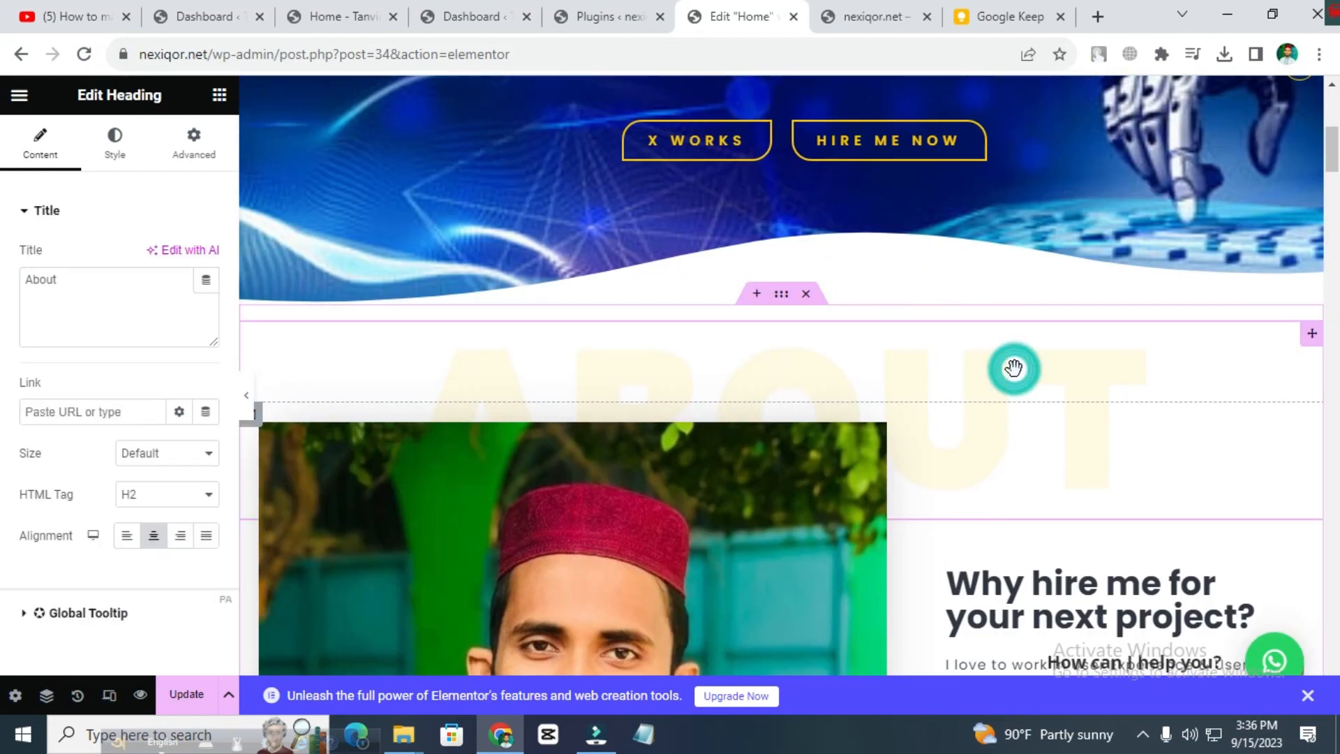
{"action": "scroll", "coordinate": [1016, 377], "scroll_direction": "down", "scroll_amount": 4}
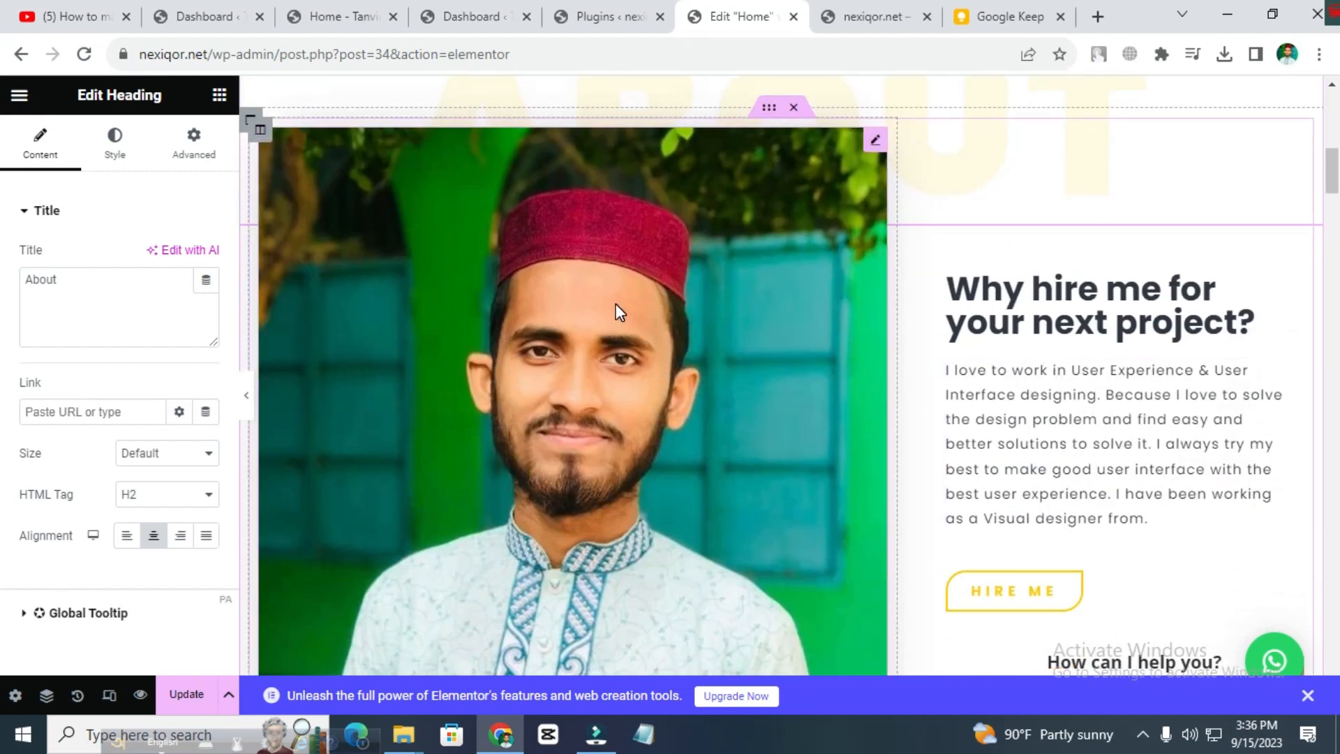
Step: Replace the About photo with the Media Library sunglasses portrait in front of trees
{"action": "left_click", "coordinate": [637, 302]}
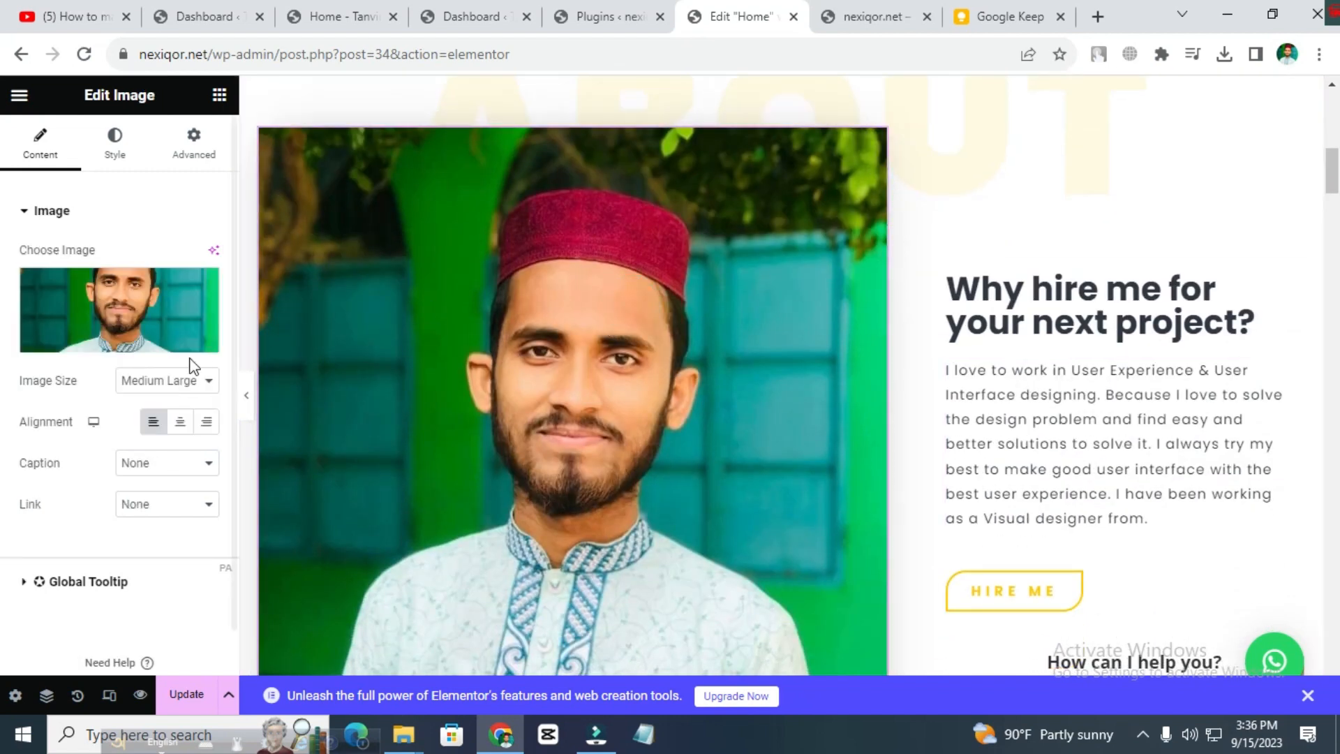
{"action": "left_click", "coordinate": [113, 342]}
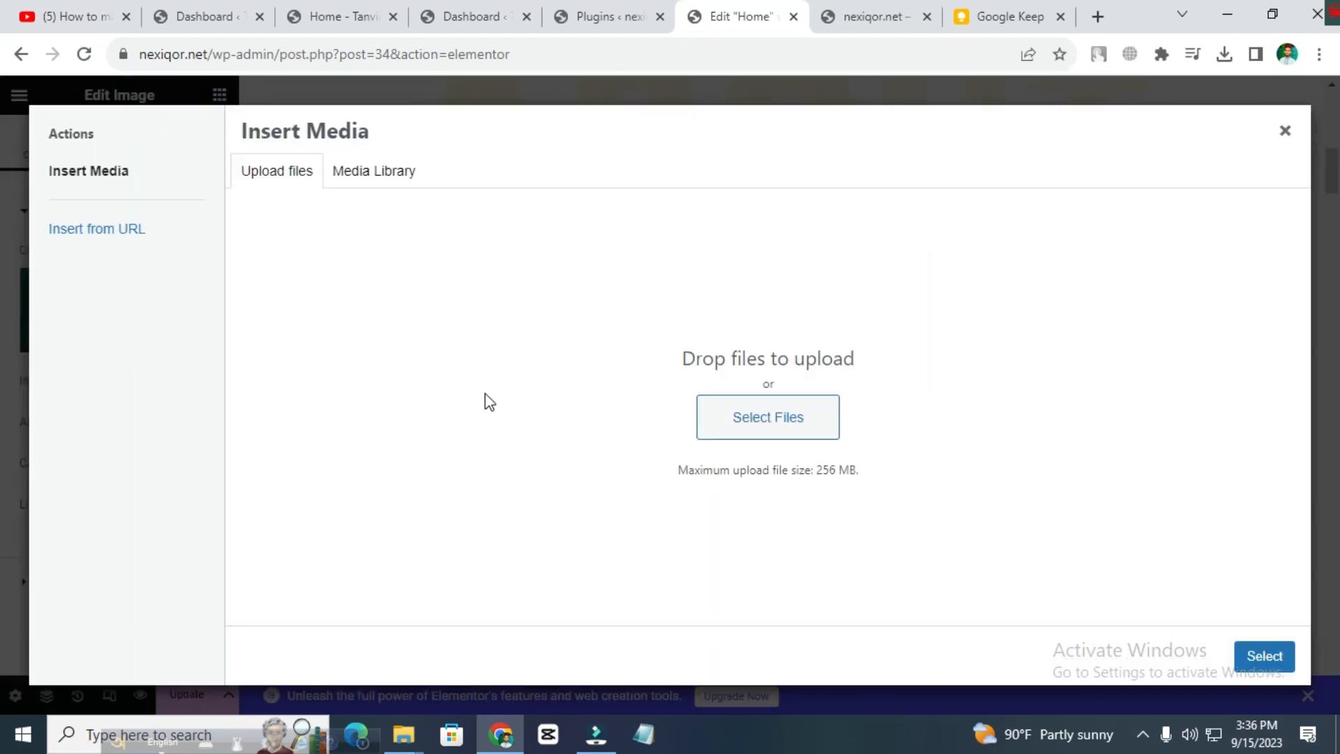
{"action": "left_click", "coordinate": [368, 173]}
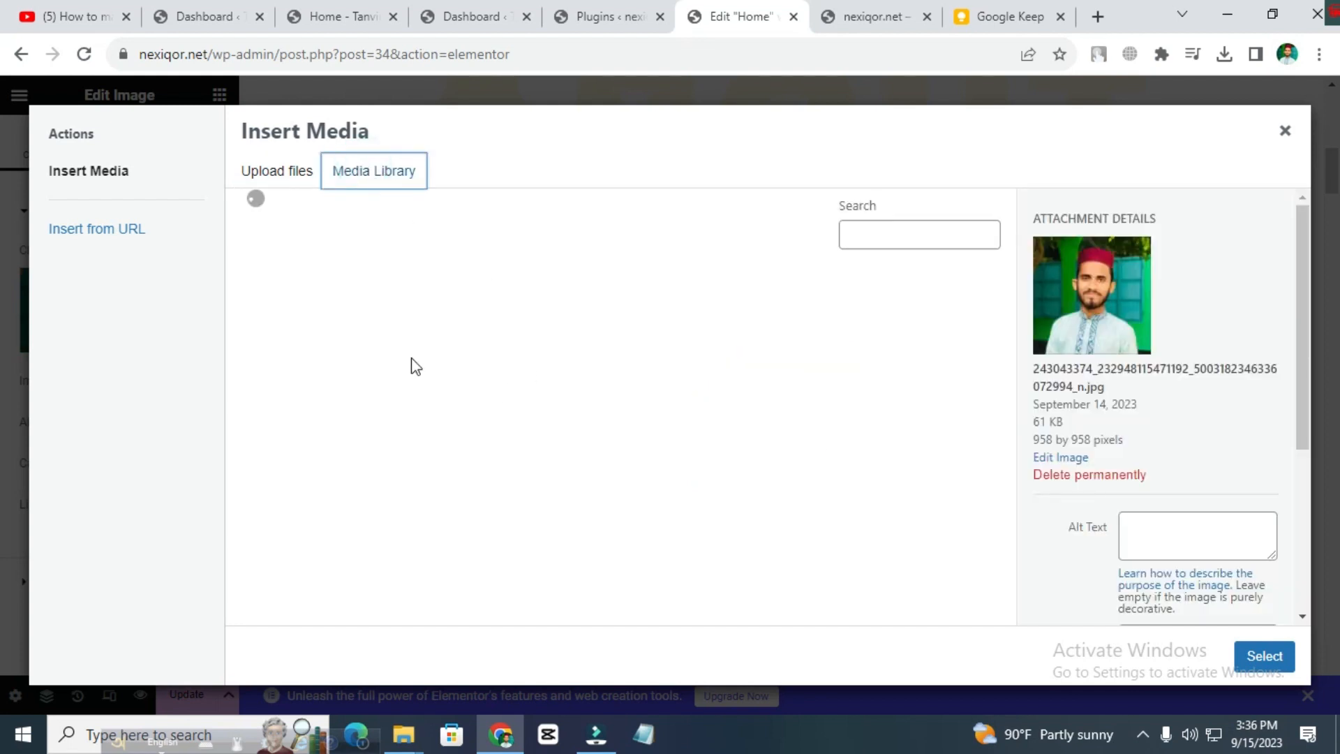
{"action": "scroll", "coordinate": [593, 431], "scroll_direction": "down", "scroll_amount": 10}
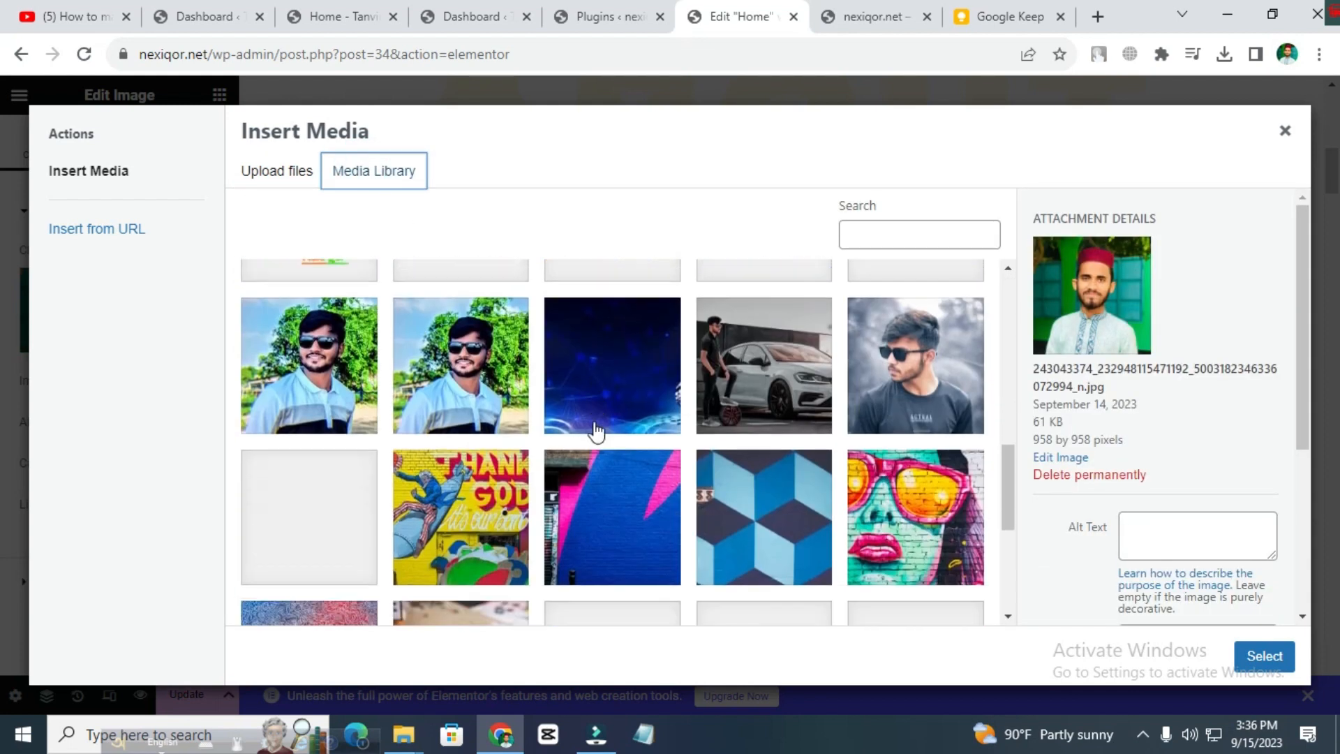
{"action": "left_click", "coordinate": [883, 342]}
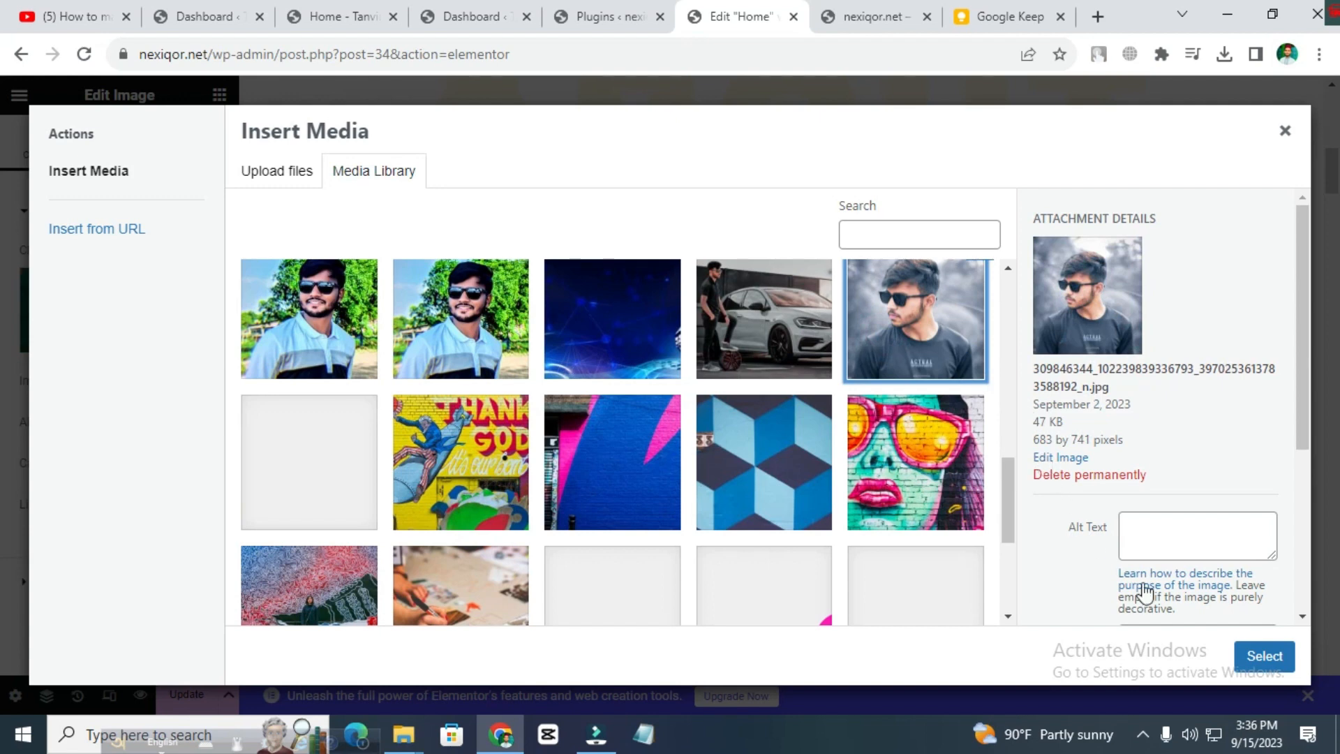
{"action": "left_click", "coordinate": [484, 373]}
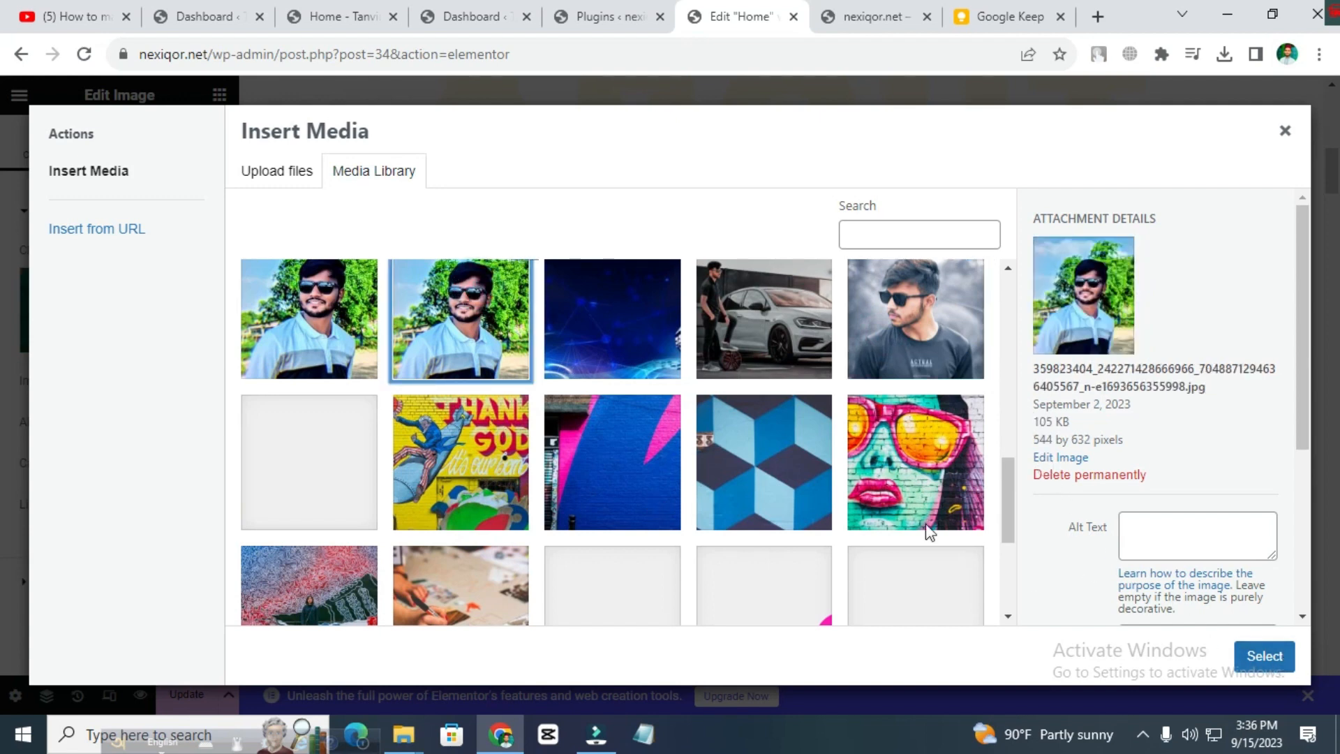
{"action": "left_click", "coordinate": [370, 336]}
{"action": "left_click", "coordinate": [1264, 656]}
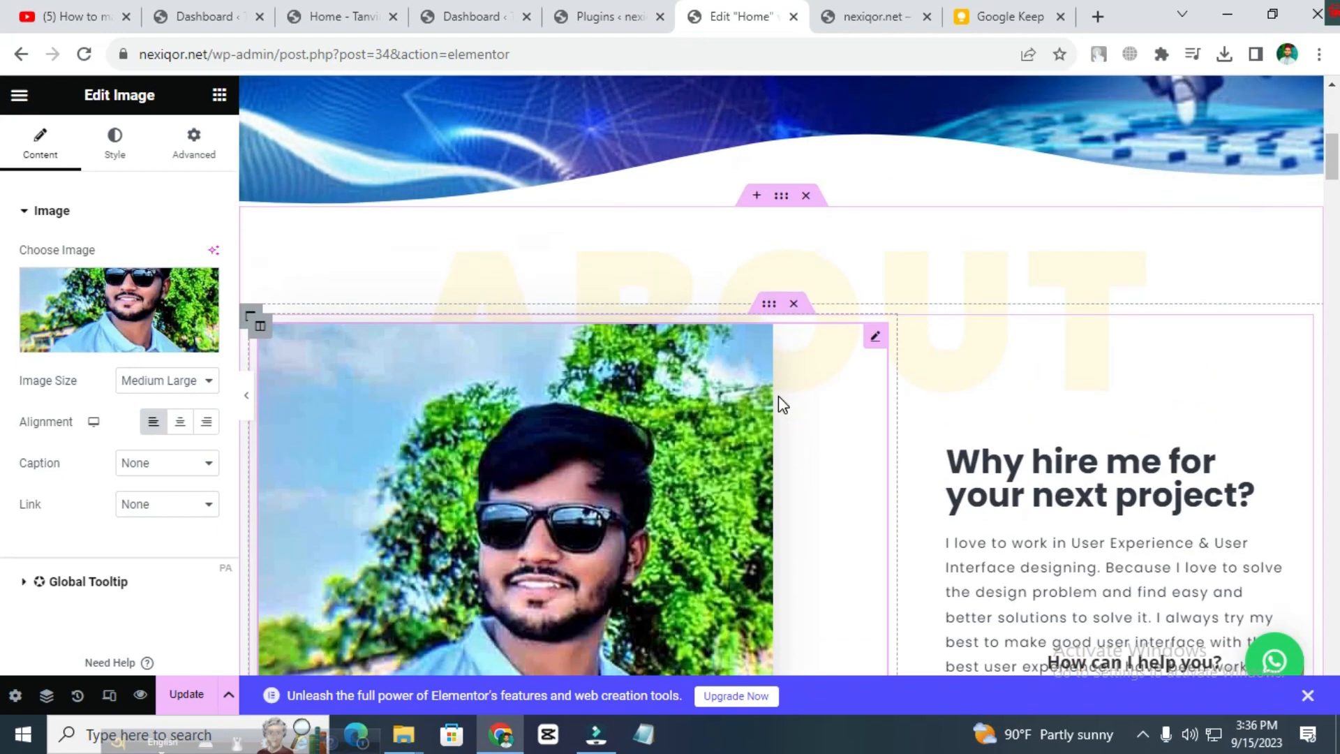
{"action": "left_click", "coordinate": [1134, 485]}
{"action": "scroll", "coordinate": [1148, 485], "scroll_direction": "down", "scroll_amount": 3}
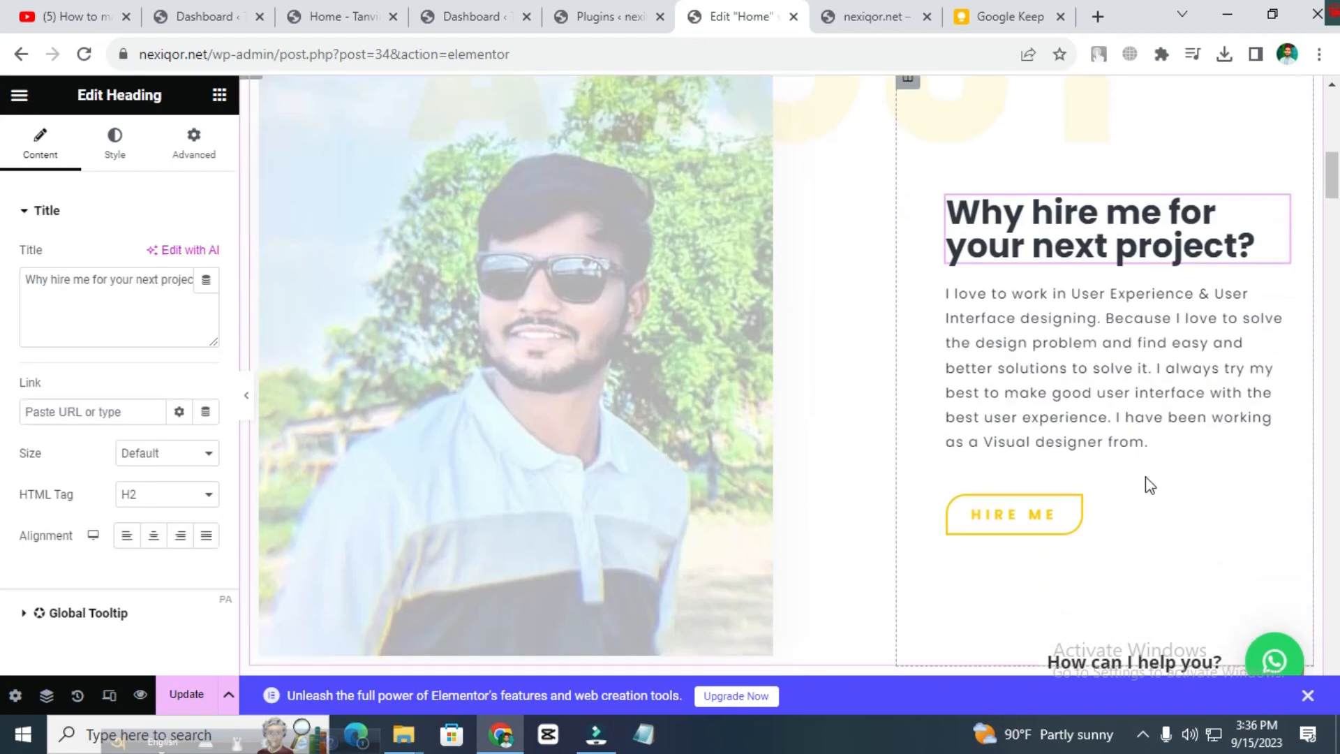
{"action": "double_click", "coordinate": [1067, 295]}
{"action": "left_click", "coordinate": [1073, 297]}
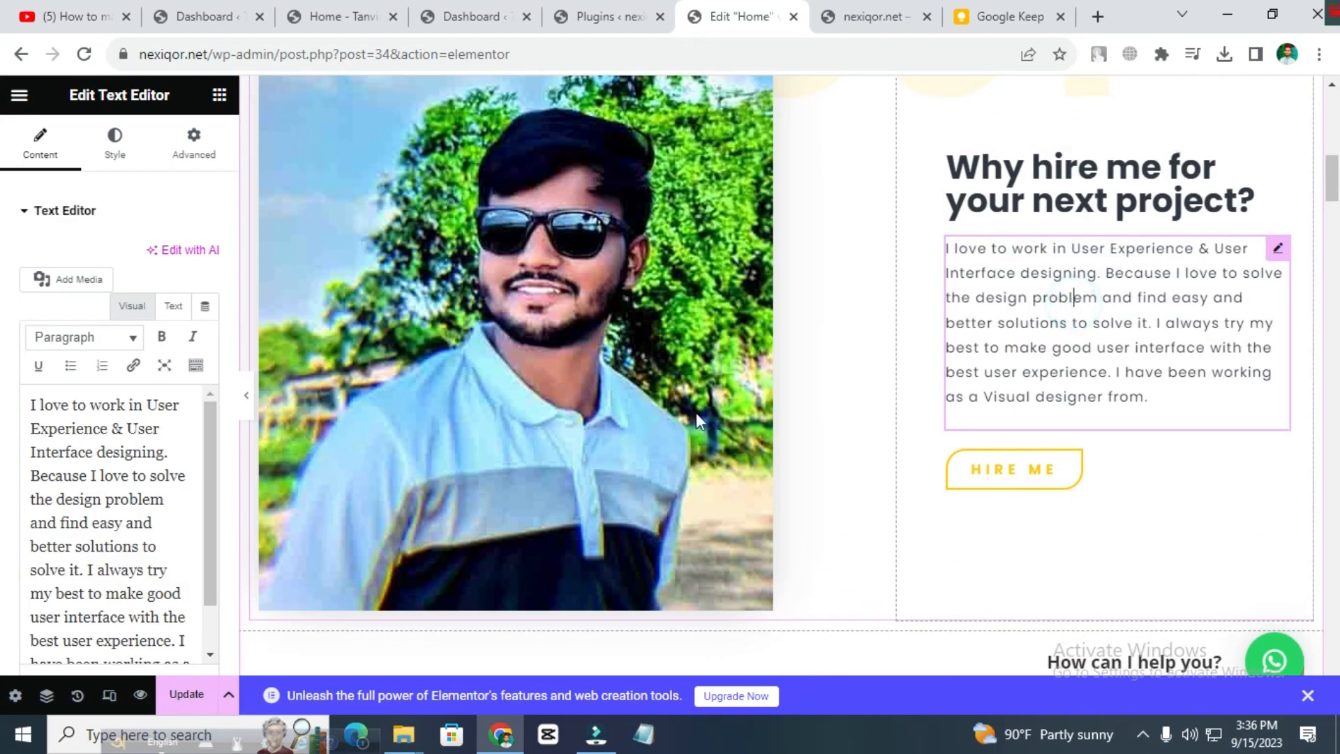
{"action": "left_click", "coordinate": [108, 428]}
{"action": "scroll", "coordinate": [1203, 365], "scroll_direction": "down", "scroll_amount": 1}
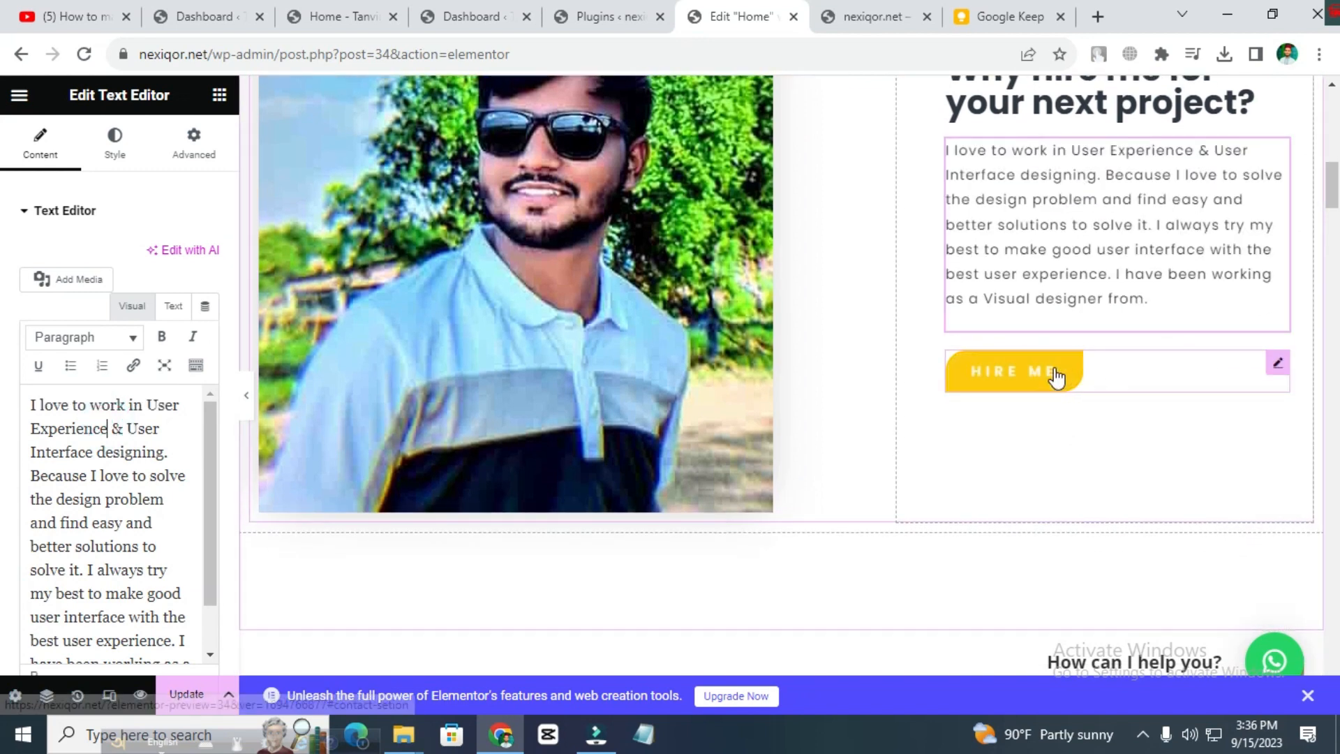
{"action": "scroll", "coordinate": [1074, 418], "scroll_direction": "down", "scroll_amount": 2}
{"action": "scroll", "coordinate": [1061, 328], "scroll_direction": "up", "scroll_amount": 2}
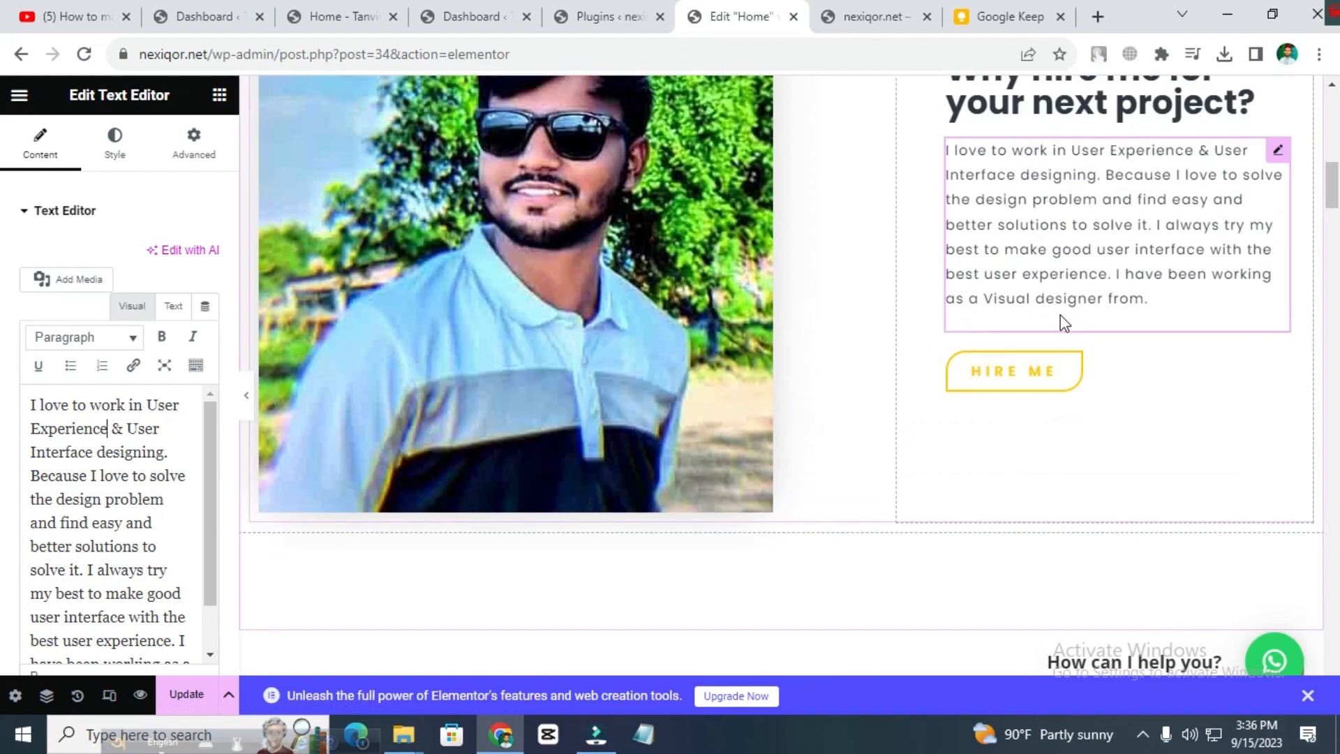
{"action": "left_click", "coordinate": [1053, 374]}
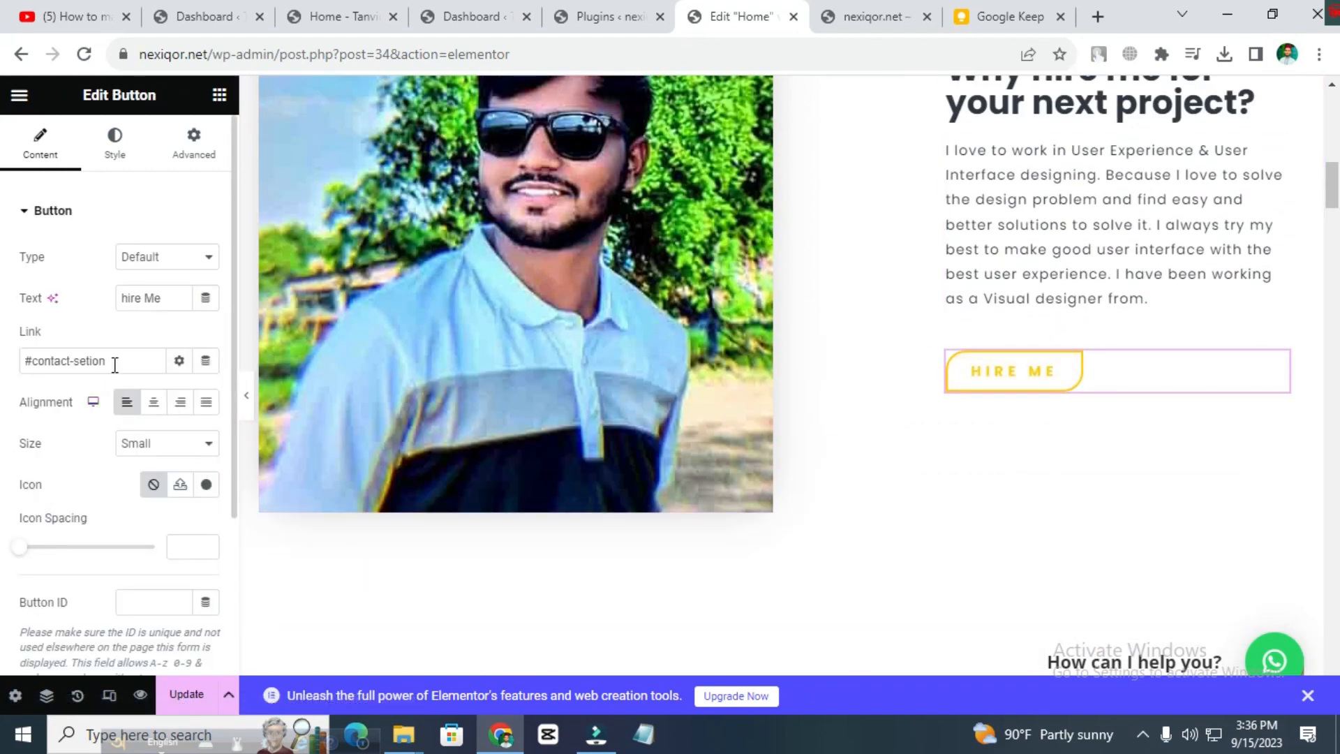
{"action": "left_click_drag", "start_coordinate": [120, 360], "coordinate": [3, 366]}
{"action": "left_click", "coordinate": [108, 362]}
{"action": "left_click_drag", "start_coordinate": [120, 360], "coordinate": [1, 371]}
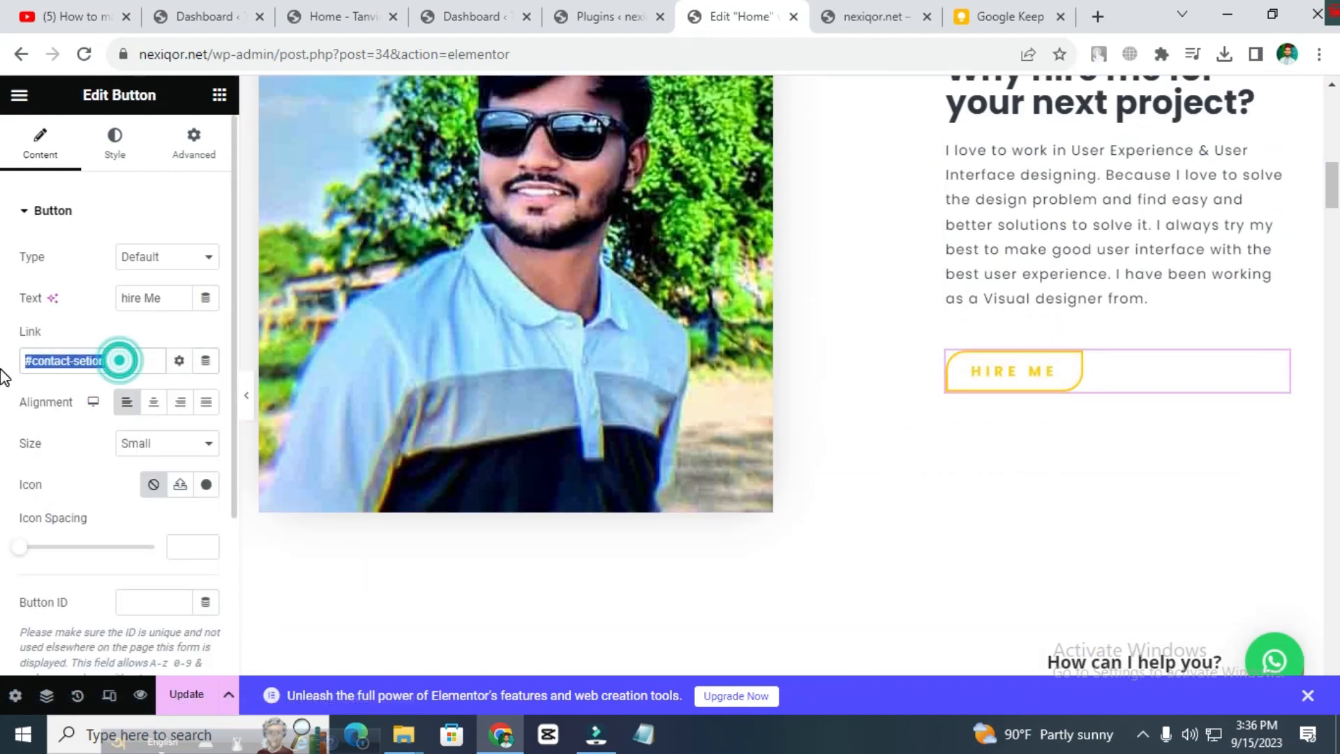
{"action": "left_click", "coordinate": [122, 362]}
{"action": "scroll", "coordinate": [127, 366], "scroll_direction": "down", "scroll_amount": 3}
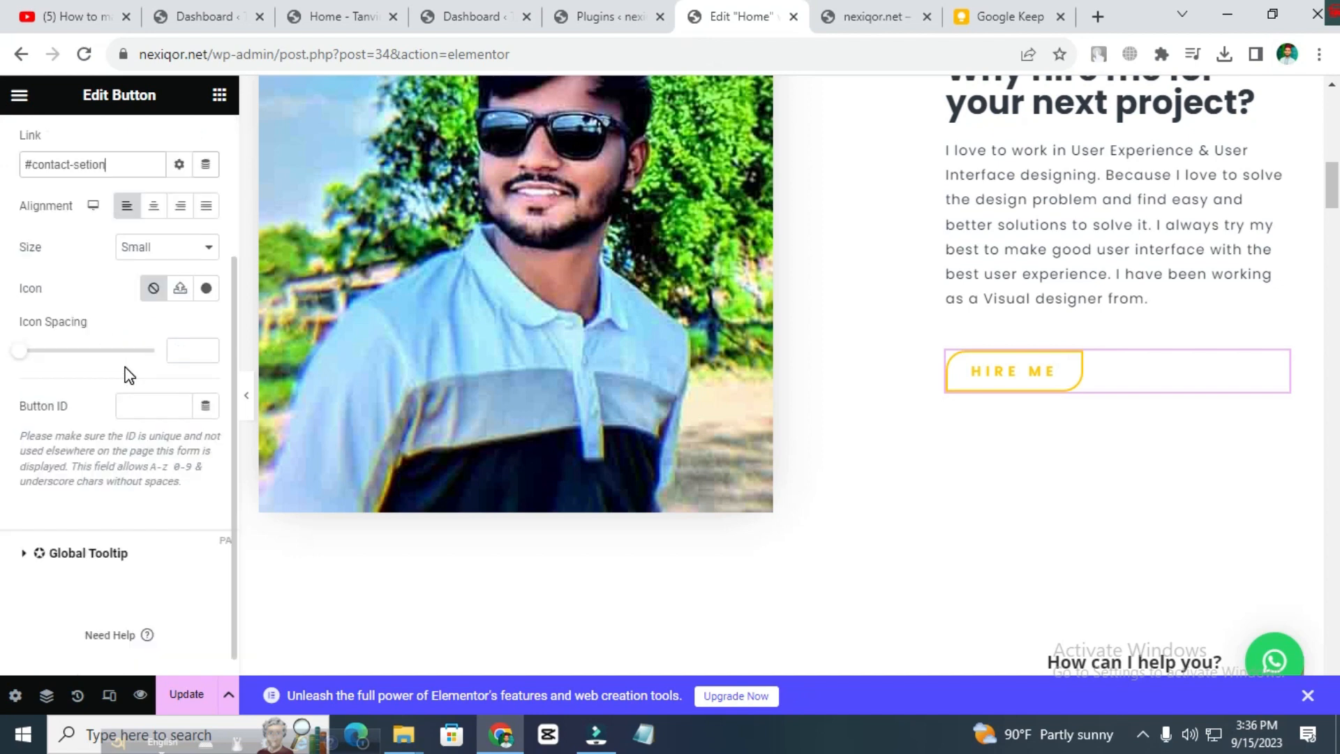
{"action": "scroll", "coordinate": [936, 319], "scroll_direction": "up", "scroll_amount": 5}
{"action": "left_click", "coordinate": [846, 234]}
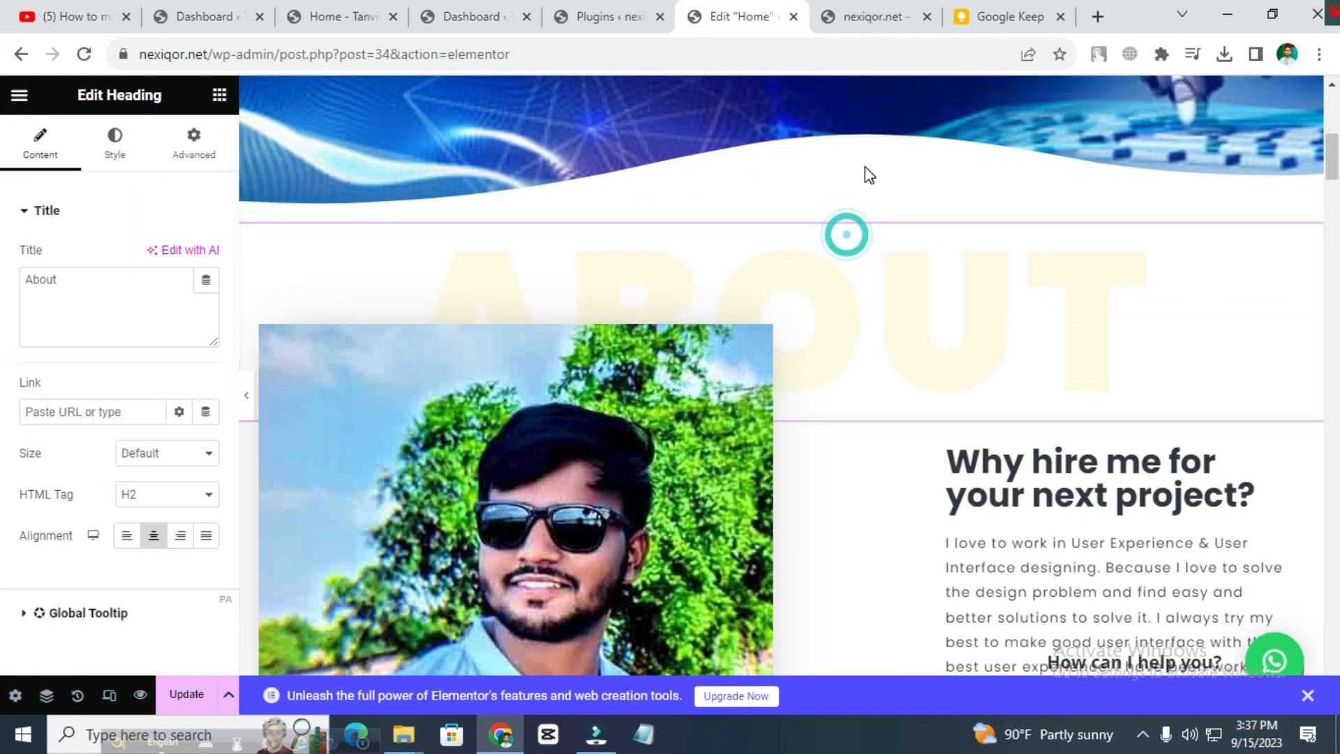
{"action": "left_click", "coordinate": [782, 198]}
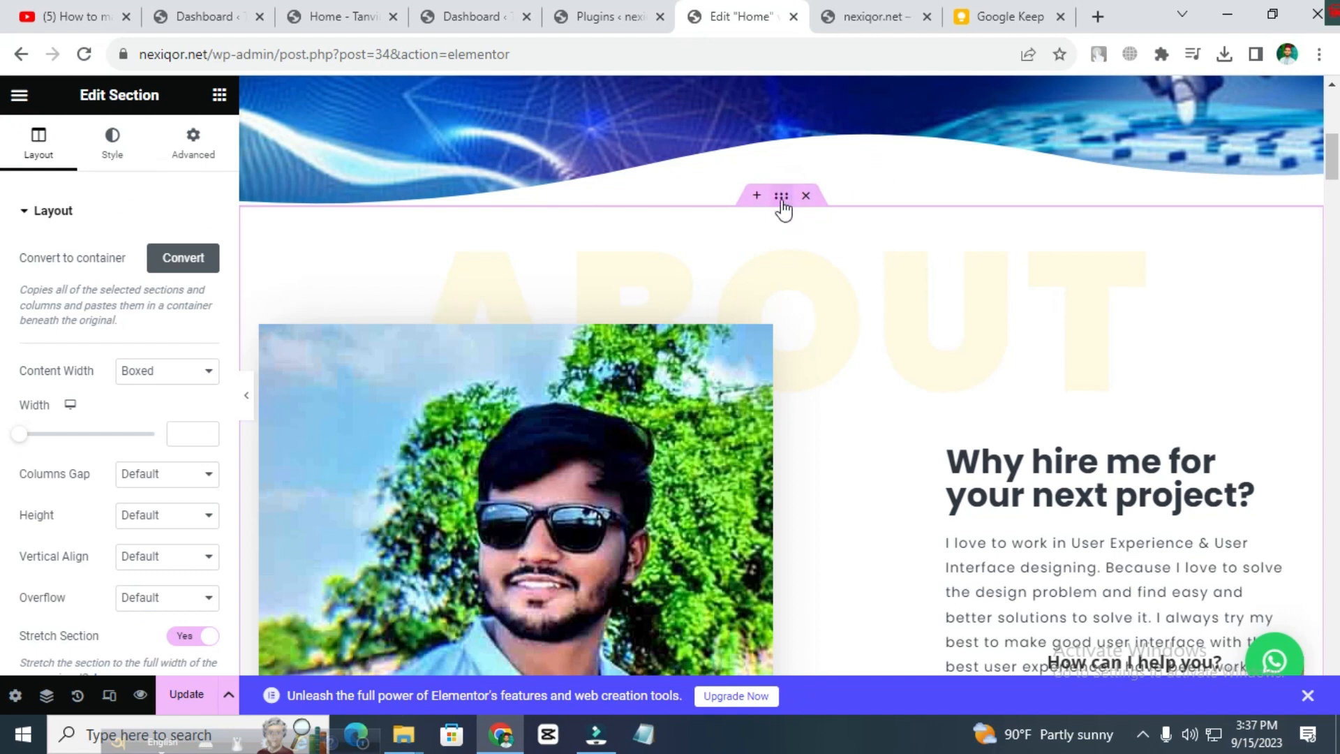
{"action": "left_click", "coordinate": [112, 140]}
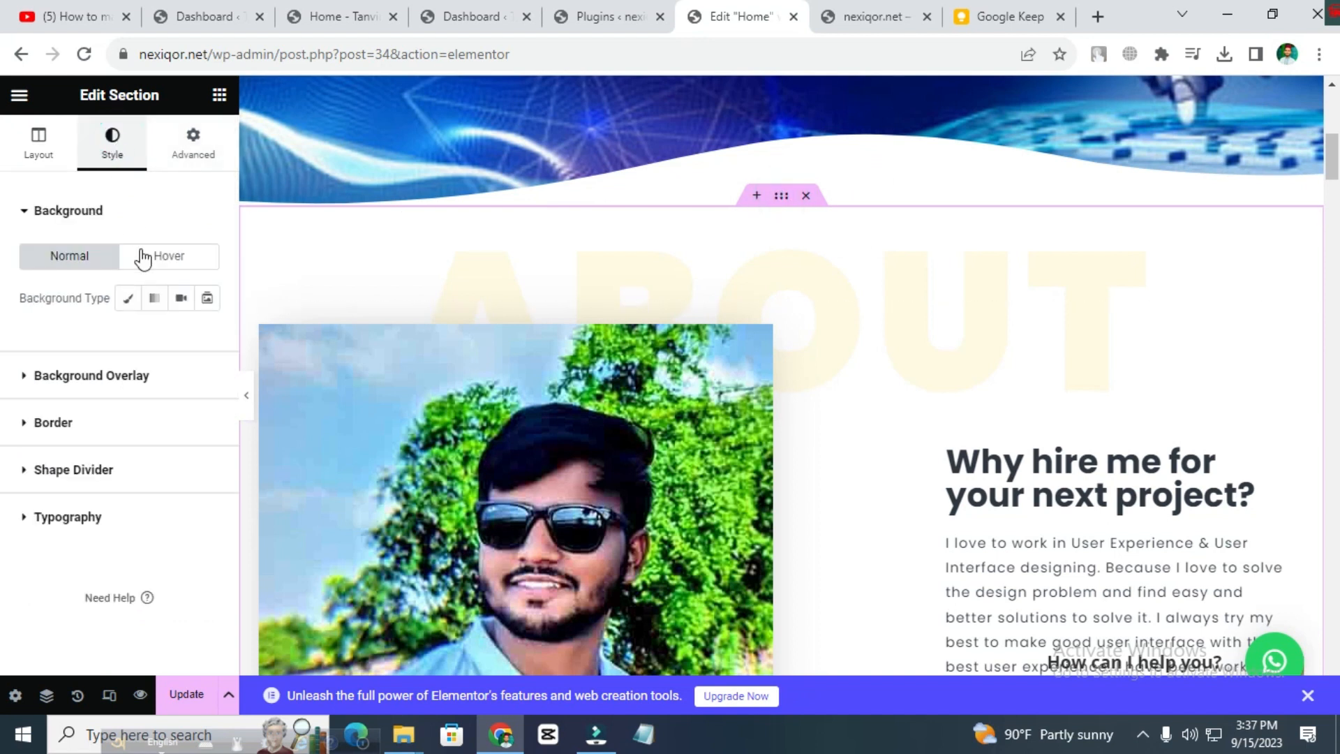
{"action": "left_click", "coordinate": [126, 301]}
{"action": "left_click", "coordinate": [209, 340]}
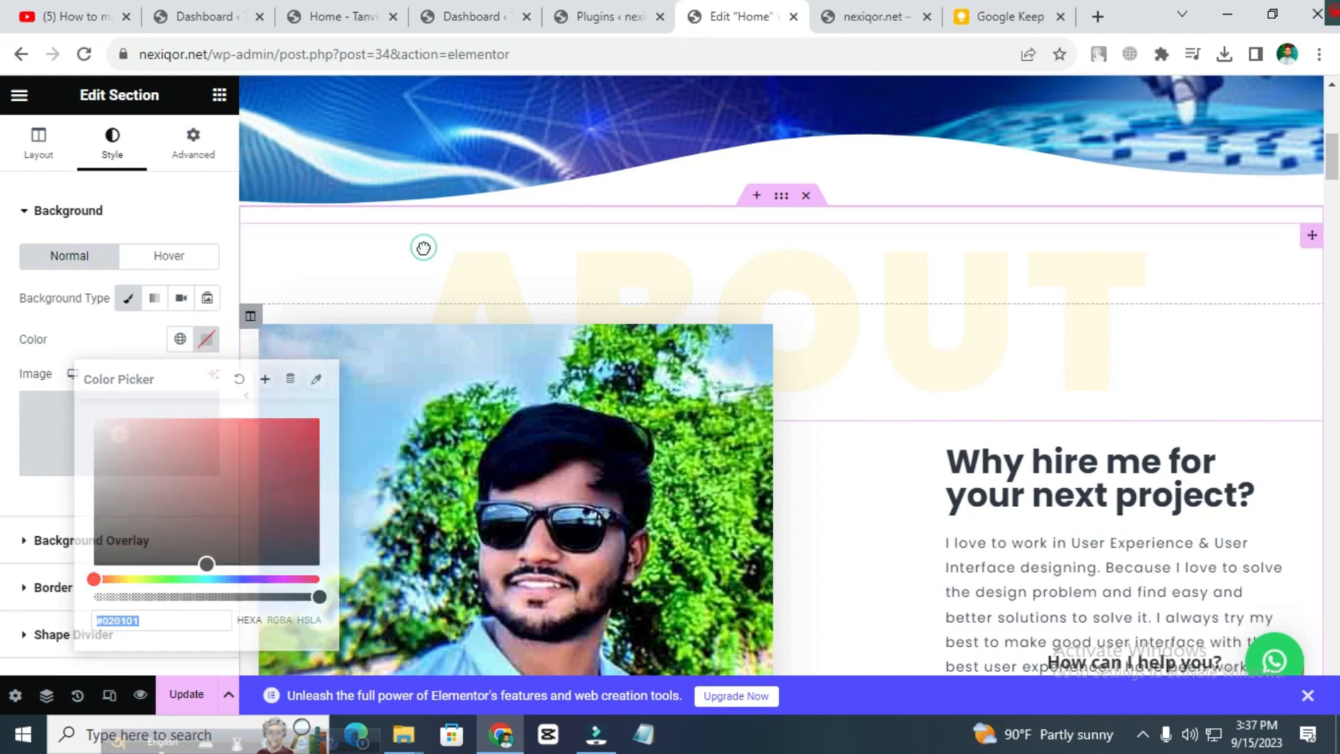
{"action": "left_click", "coordinate": [423, 251]}
{"action": "scroll", "coordinate": [932, 504], "scroll_direction": "down", "scroll_amount": 8}
{"action": "scroll", "coordinate": [572, 407], "scroll_direction": "down", "scroll_amount": 2}
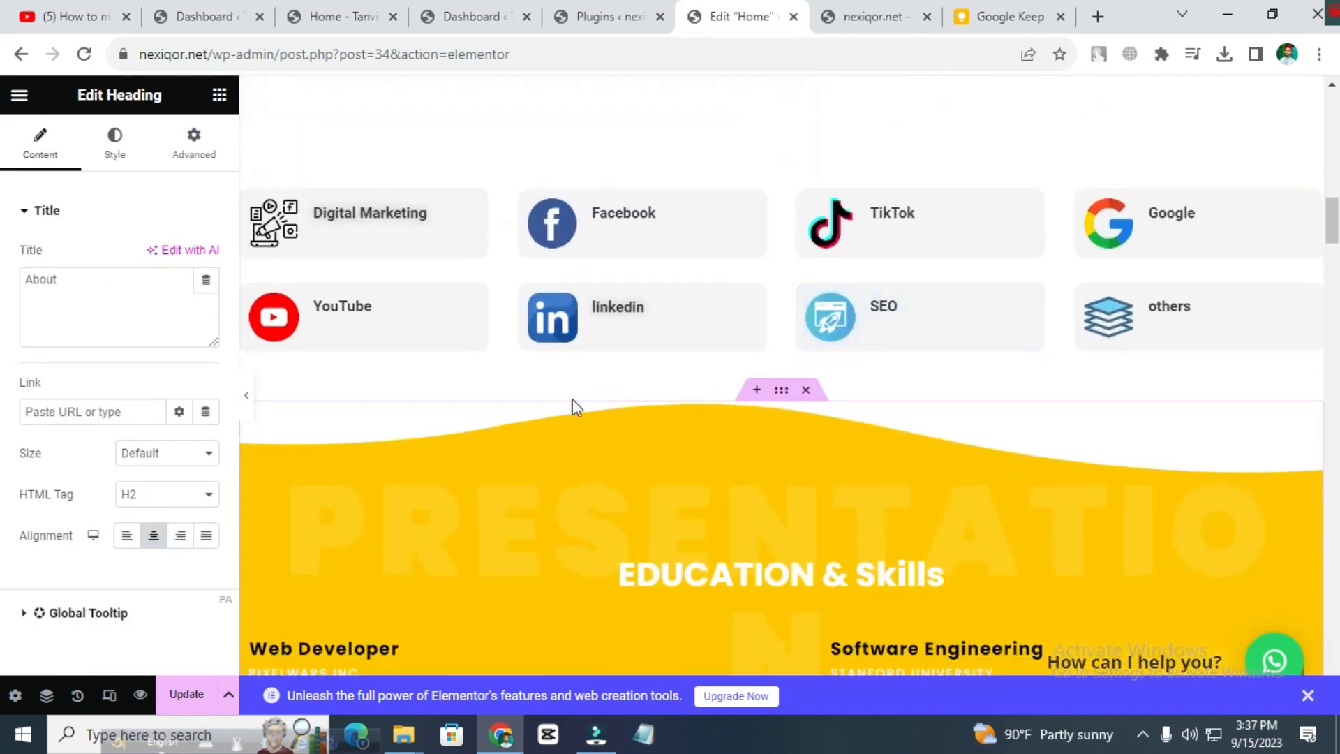
{"action": "scroll", "coordinate": [365, 374], "scroll_direction": "up", "scroll_amount": 3}
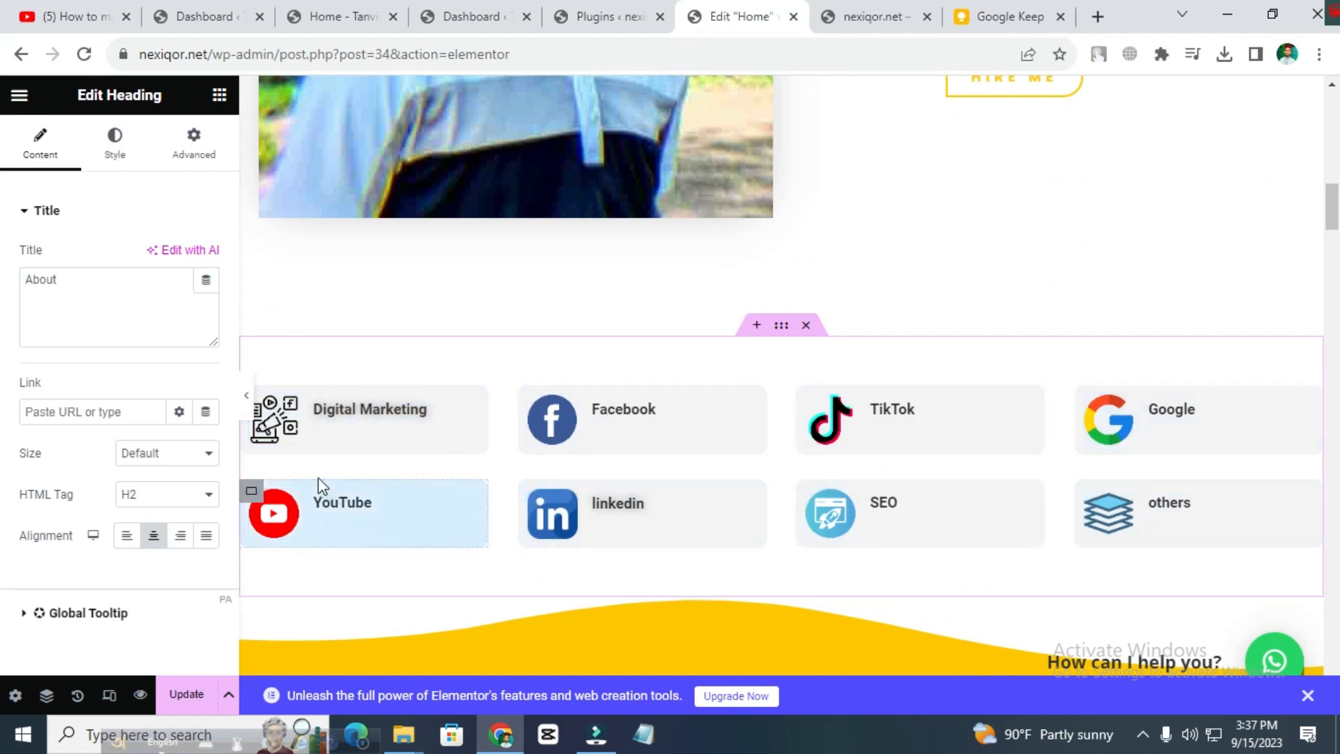
Step: Open the Digital Marketing image box's settings and select its title text and link URL
{"action": "left_click", "coordinate": [359, 412]}
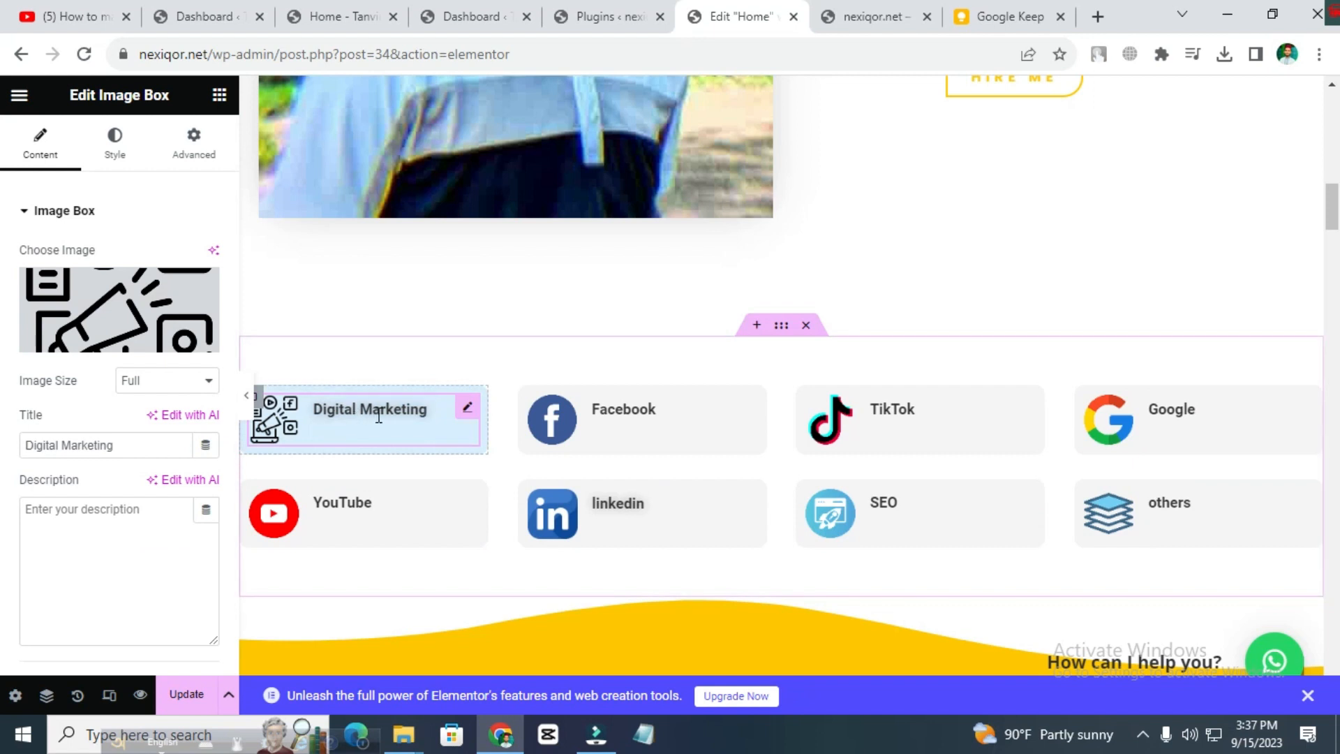
{"action": "left_click_drag", "start_coordinate": [135, 443], "coordinate": [4, 458]}
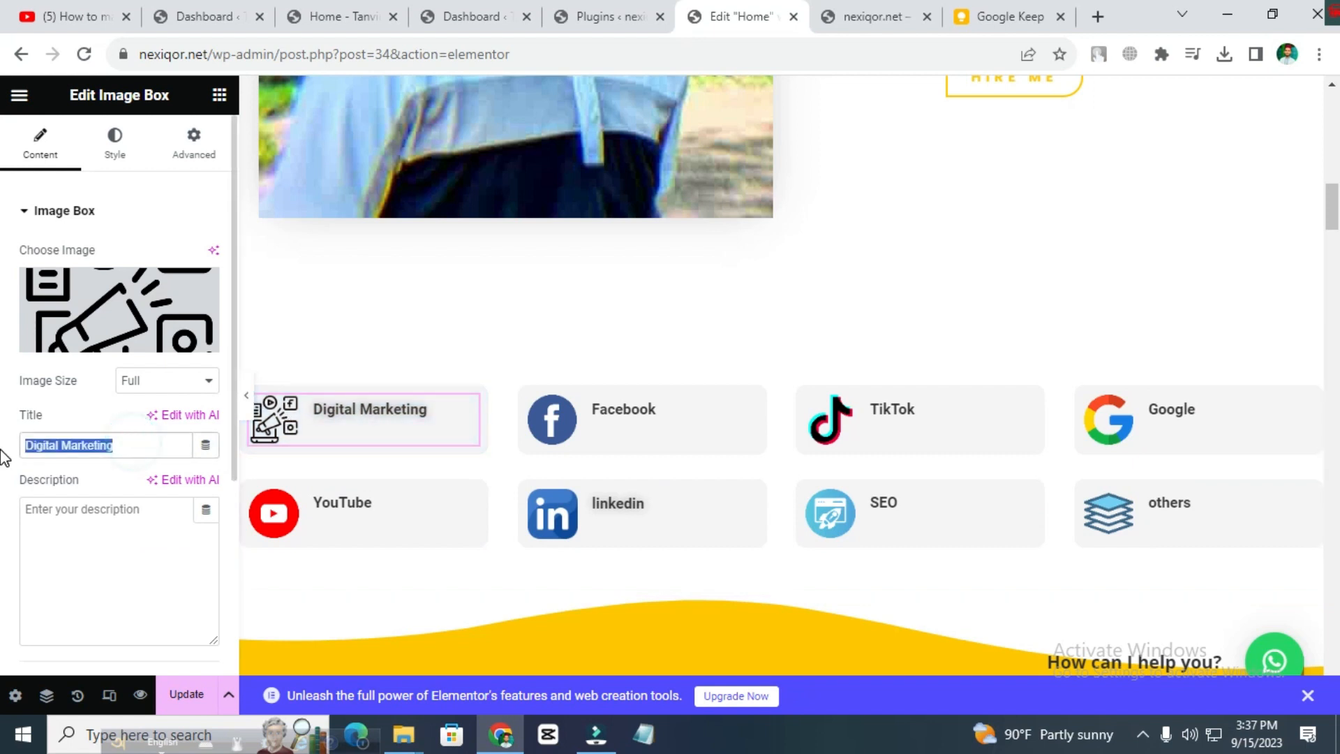
{"action": "left_click_drag", "start_coordinate": [135, 445], "coordinate": [12, 445]}
{"action": "left_click", "coordinate": [138, 454]}
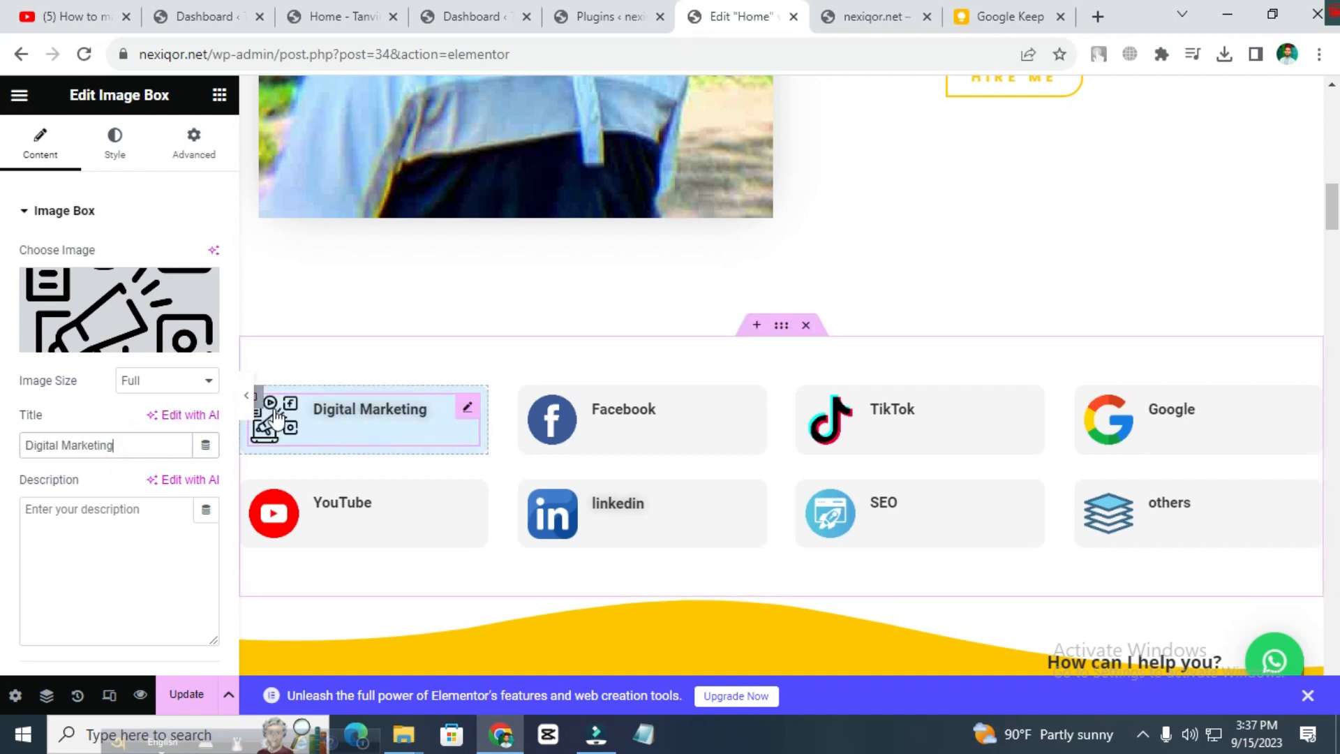
{"action": "mouse_move", "coordinate": [117, 349]}
{"action": "scroll", "coordinate": [252, 363], "scroll_direction": "down", "scroll_amount": 4}
{"action": "left_click", "coordinate": [104, 444]}
{"action": "scroll", "coordinate": [104, 433], "scroll_direction": "down", "scroll_amount": 4}
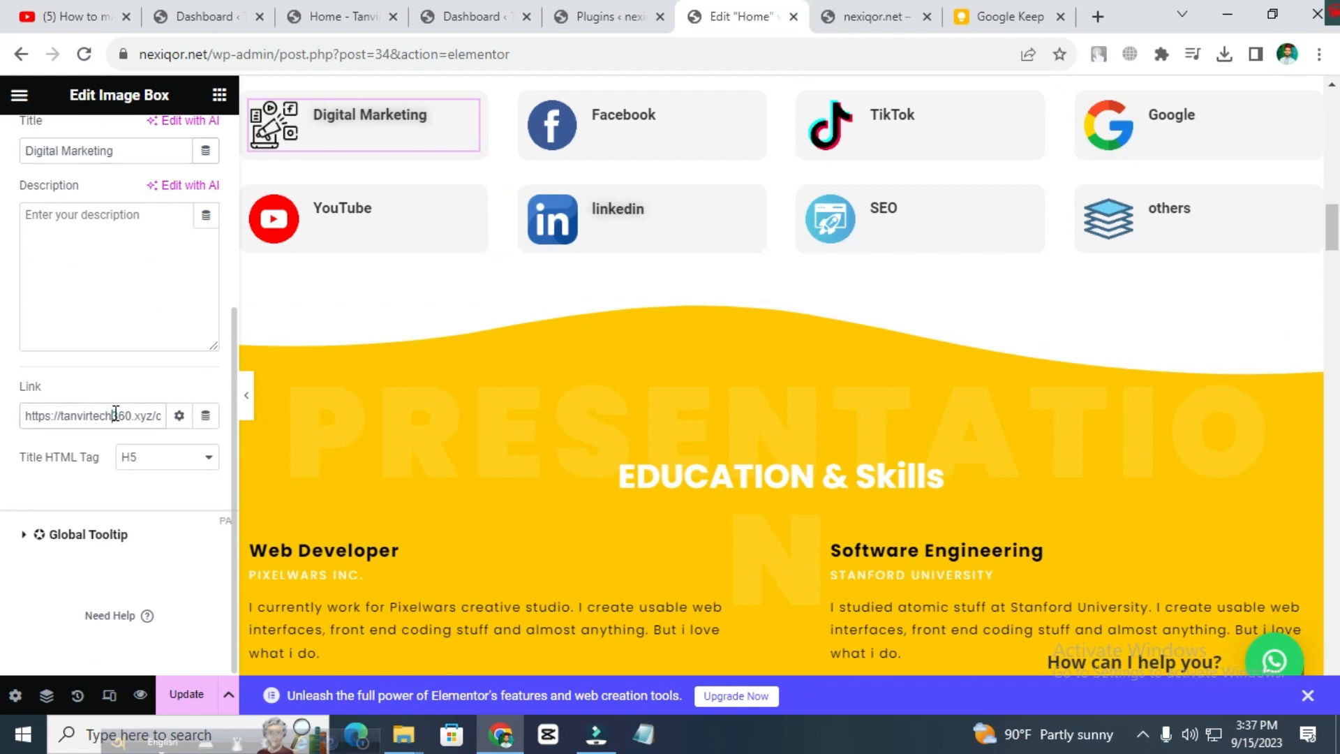
{"action": "triple_click", "coordinate": [116, 412]}
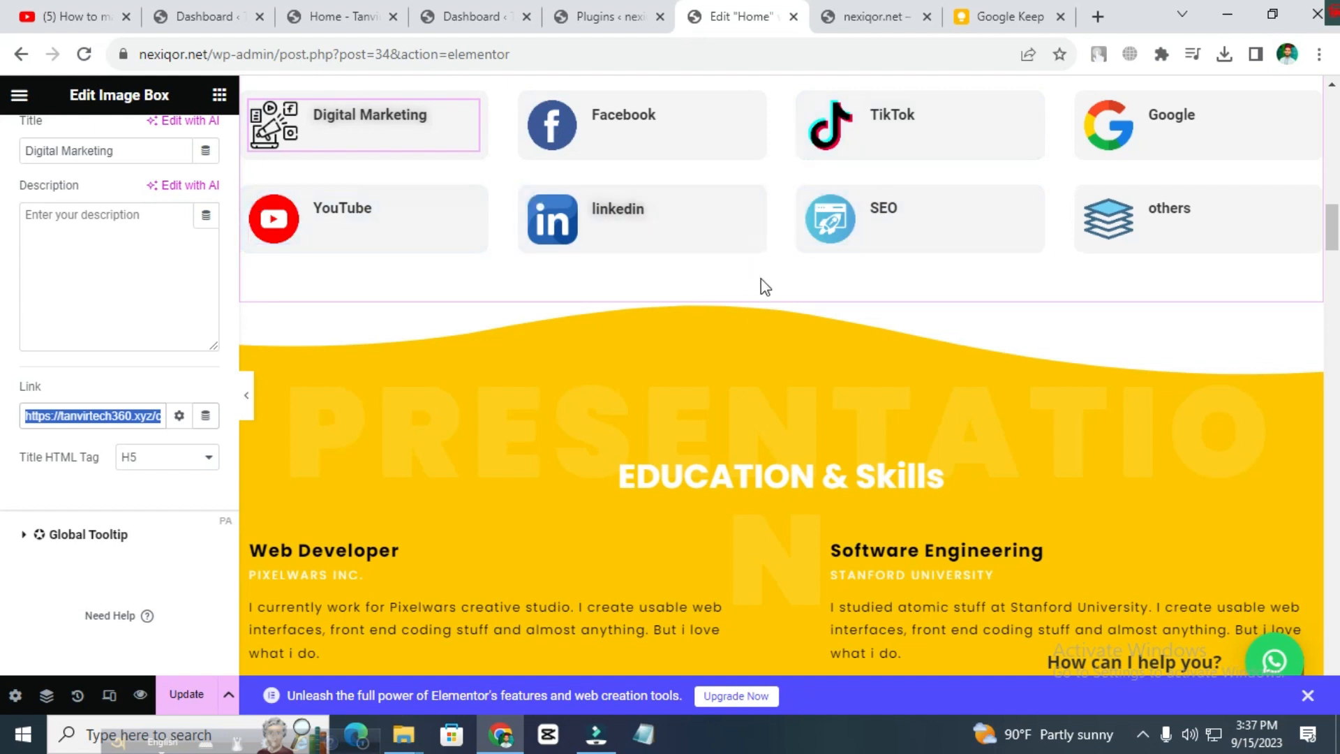
Step: Inspect the PRESENTATION heading and select the EDUCATION & Skills title text
{"action": "left_click", "coordinate": [766, 380]}
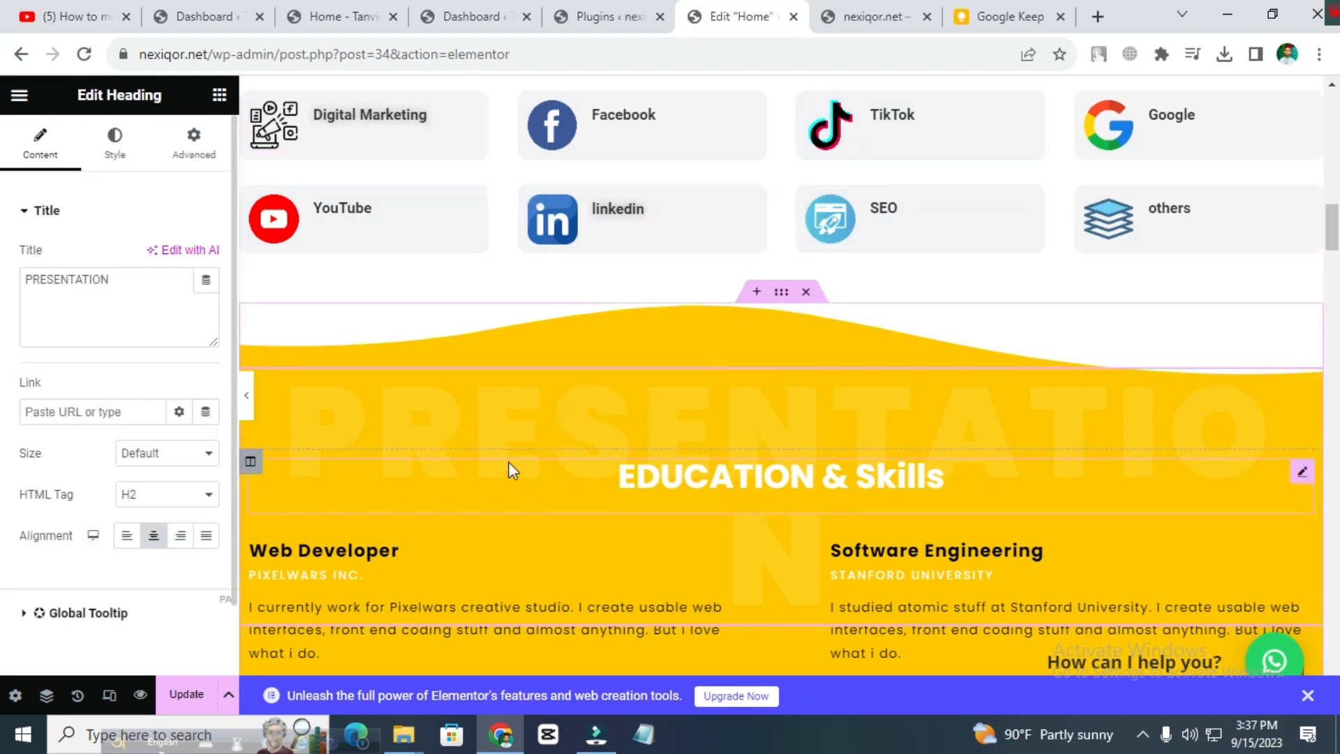
{"action": "scroll", "coordinate": [761, 412], "scroll_direction": "down", "scroll_amount": 1}
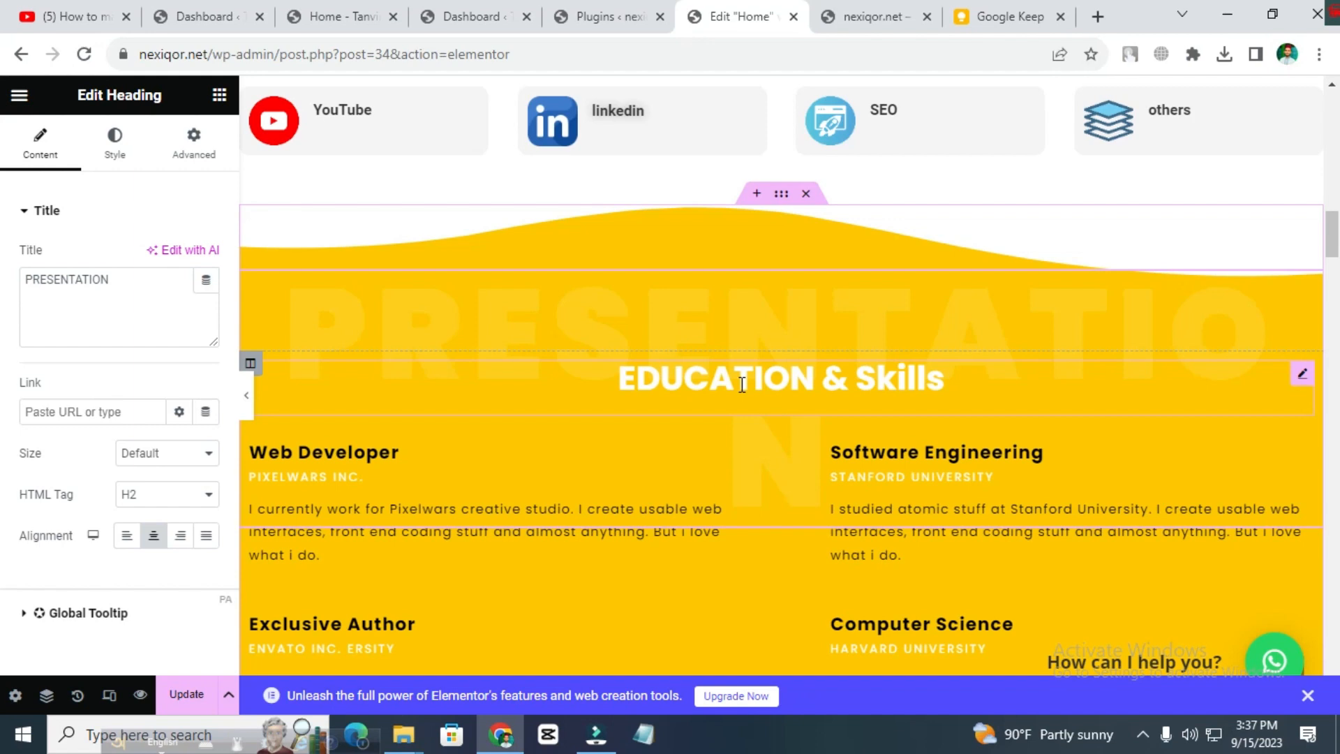
{"action": "scroll", "coordinate": [742, 384], "scroll_direction": "down", "scroll_amount": 2}
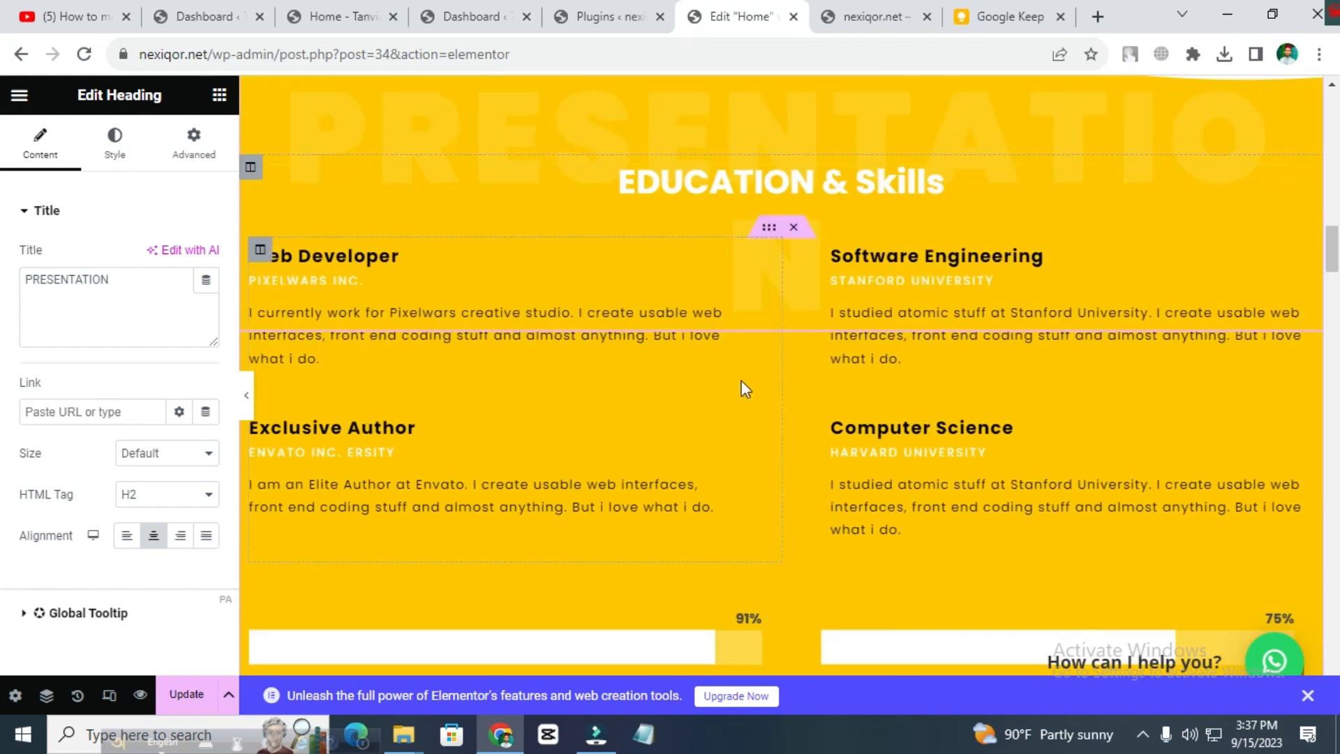
{"action": "left_click", "coordinate": [819, 175]}
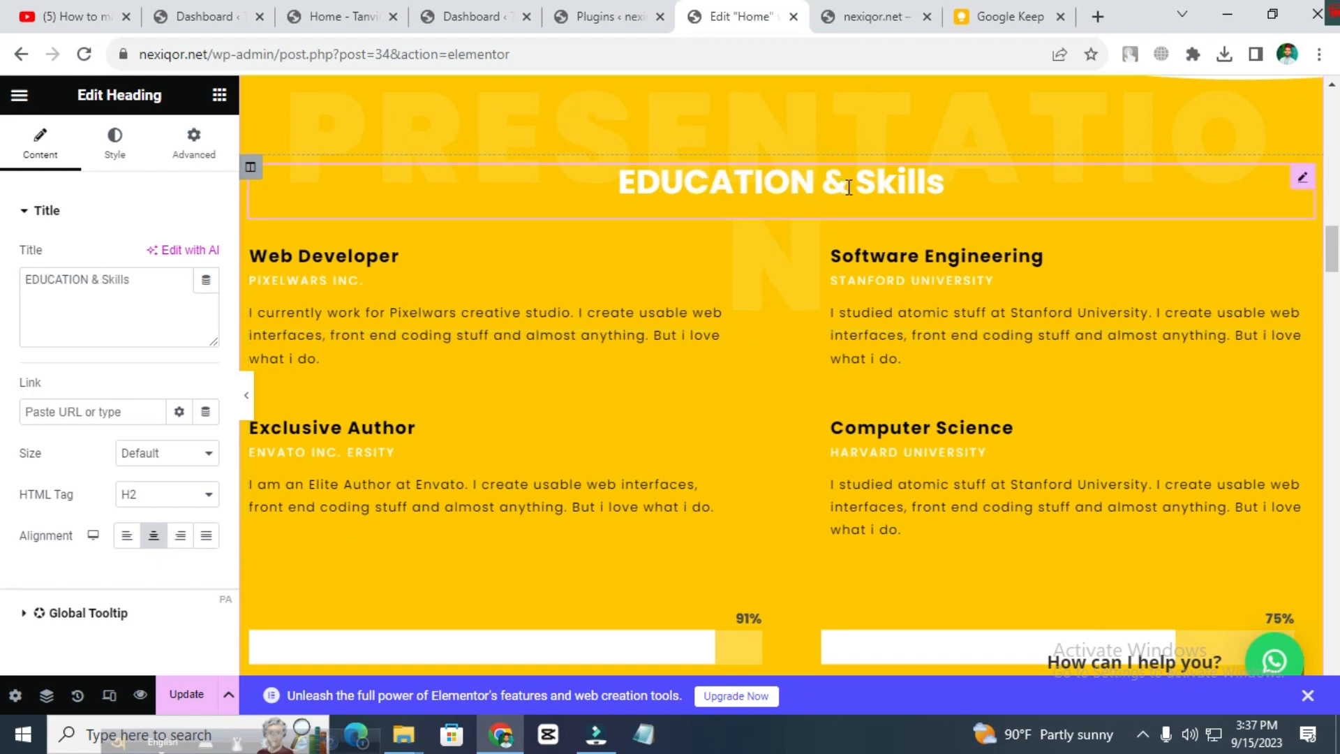
{"action": "triple_click", "coordinate": [143, 274]}
{"action": "left_click", "coordinate": [140, 277]}
{"action": "triple_click", "coordinate": [139, 275]}
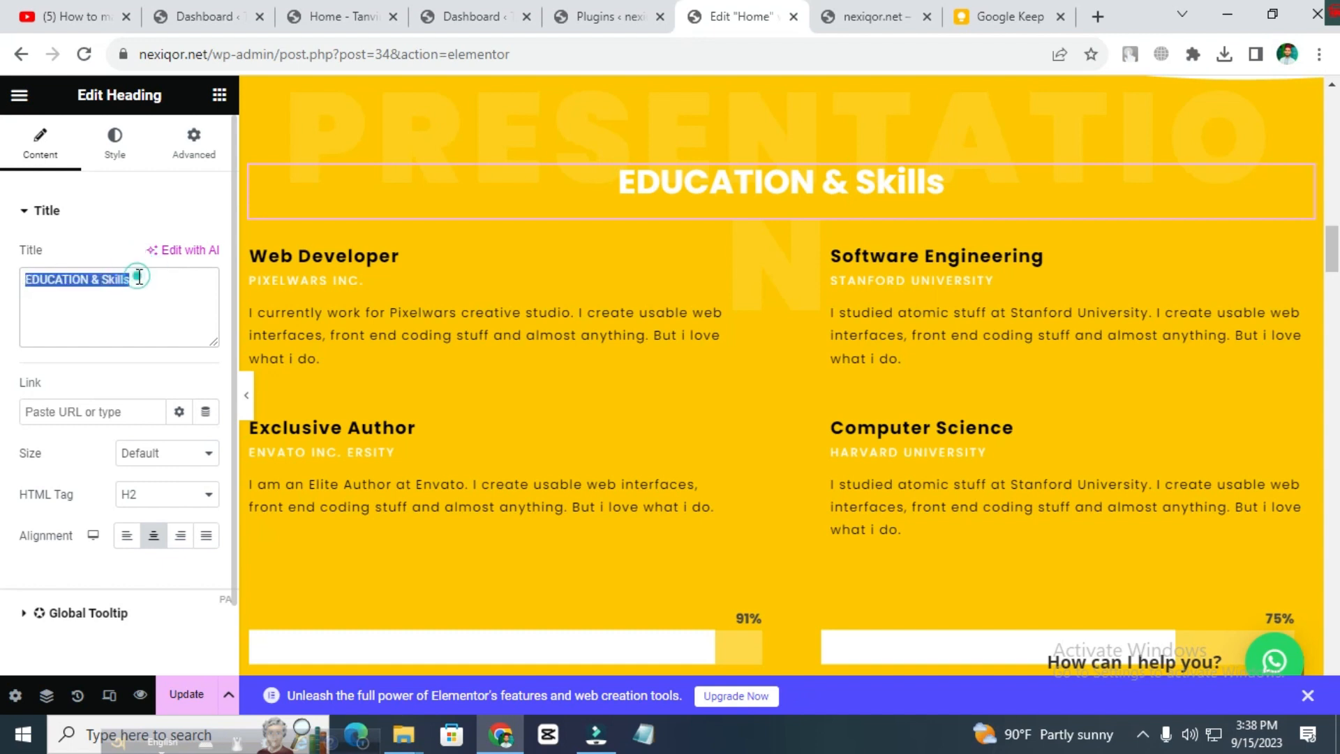
Step: Open the Web Developer description, then the 'Envato Inc. ersity' subtitle text for editing
{"action": "left_click", "coordinate": [333, 264]}
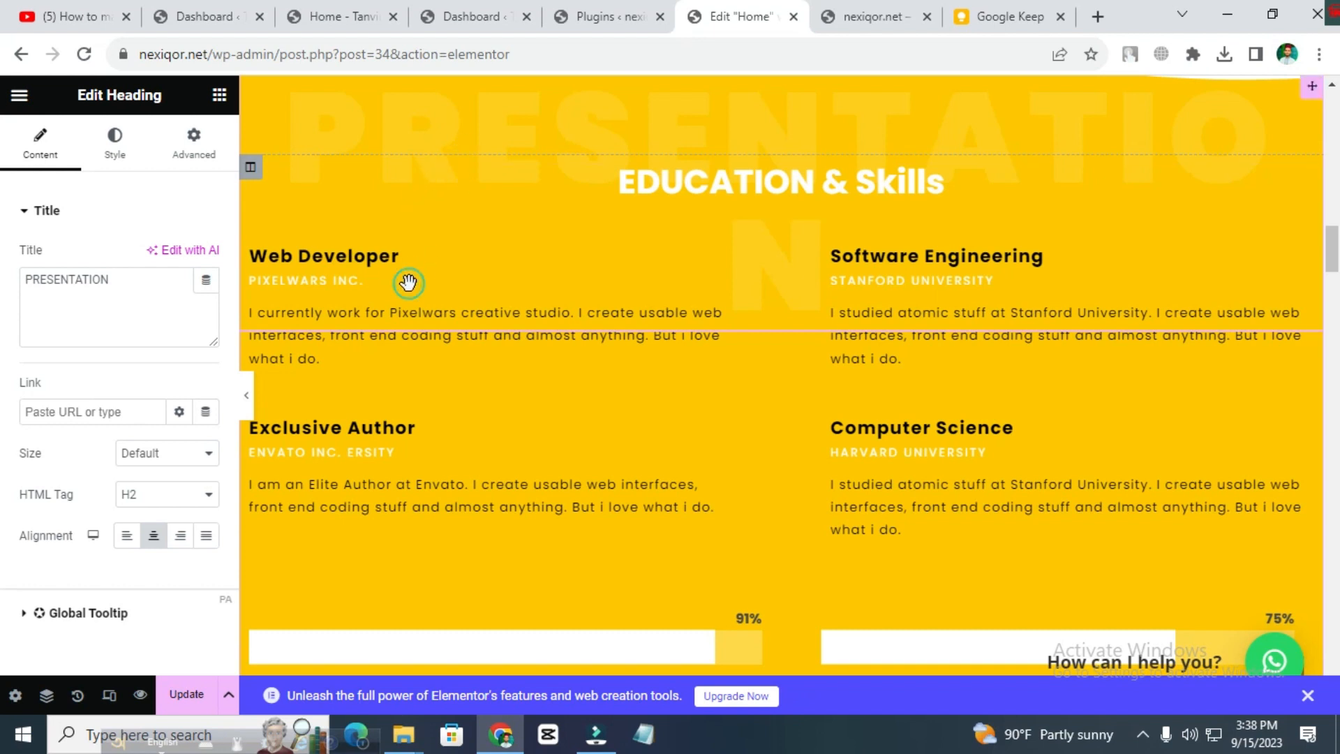
{"action": "scroll", "coordinate": [135, 428], "scroll_direction": "down", "scroll_amount": 1}
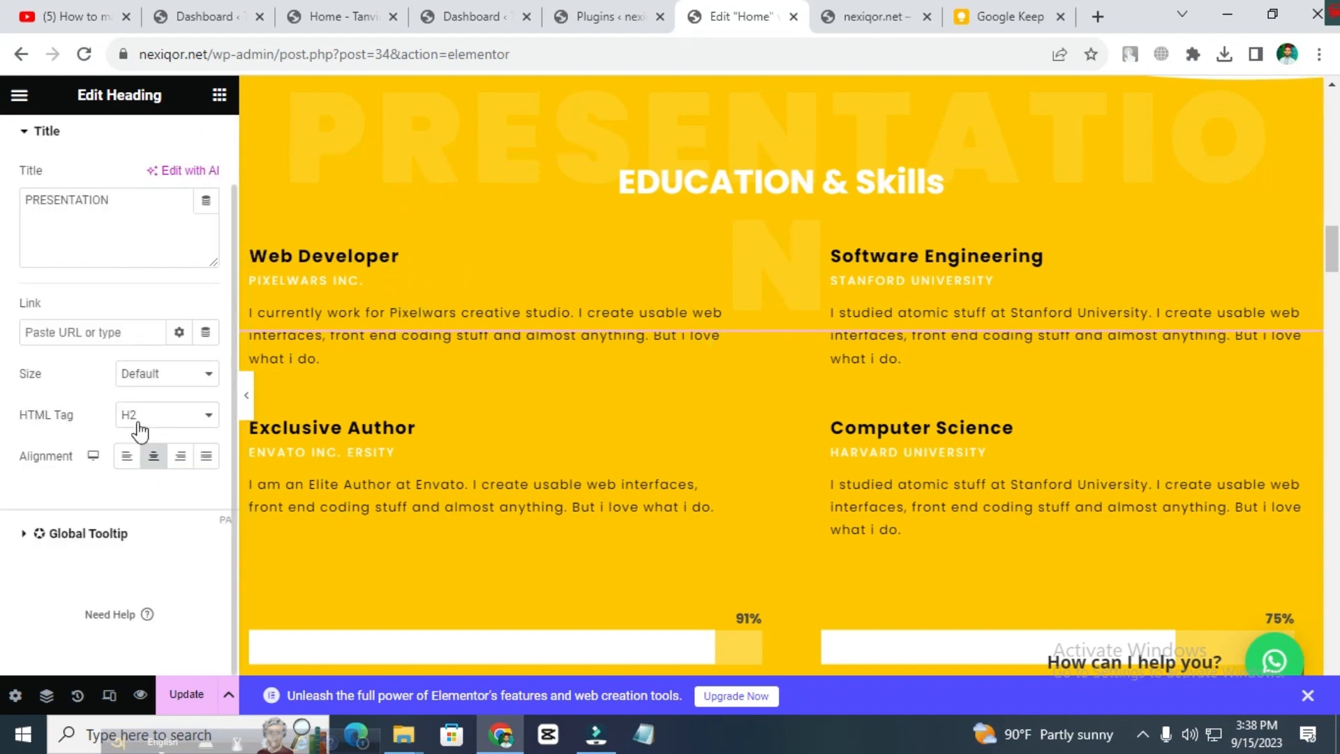
{"action": "left_click", "coordinate": [458, 381]}
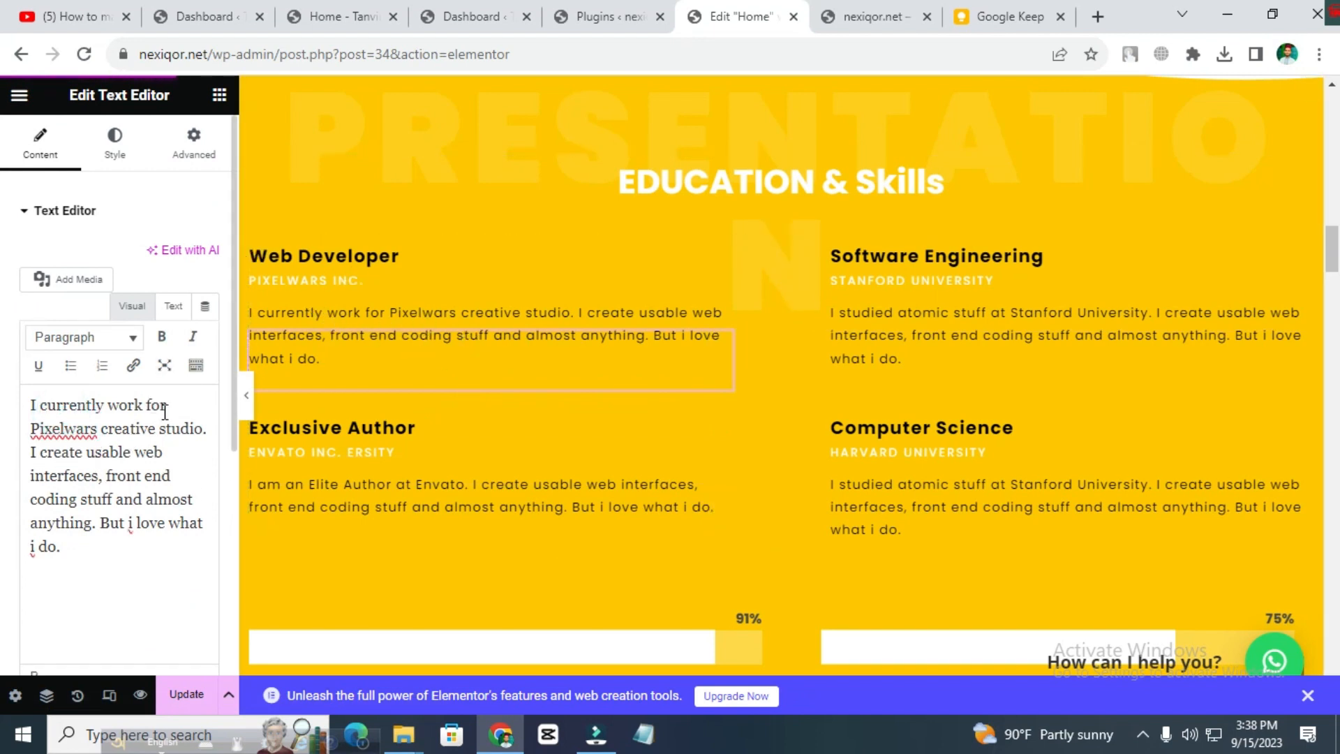
{"action": "left_click", "coordinate": [516, 260]}
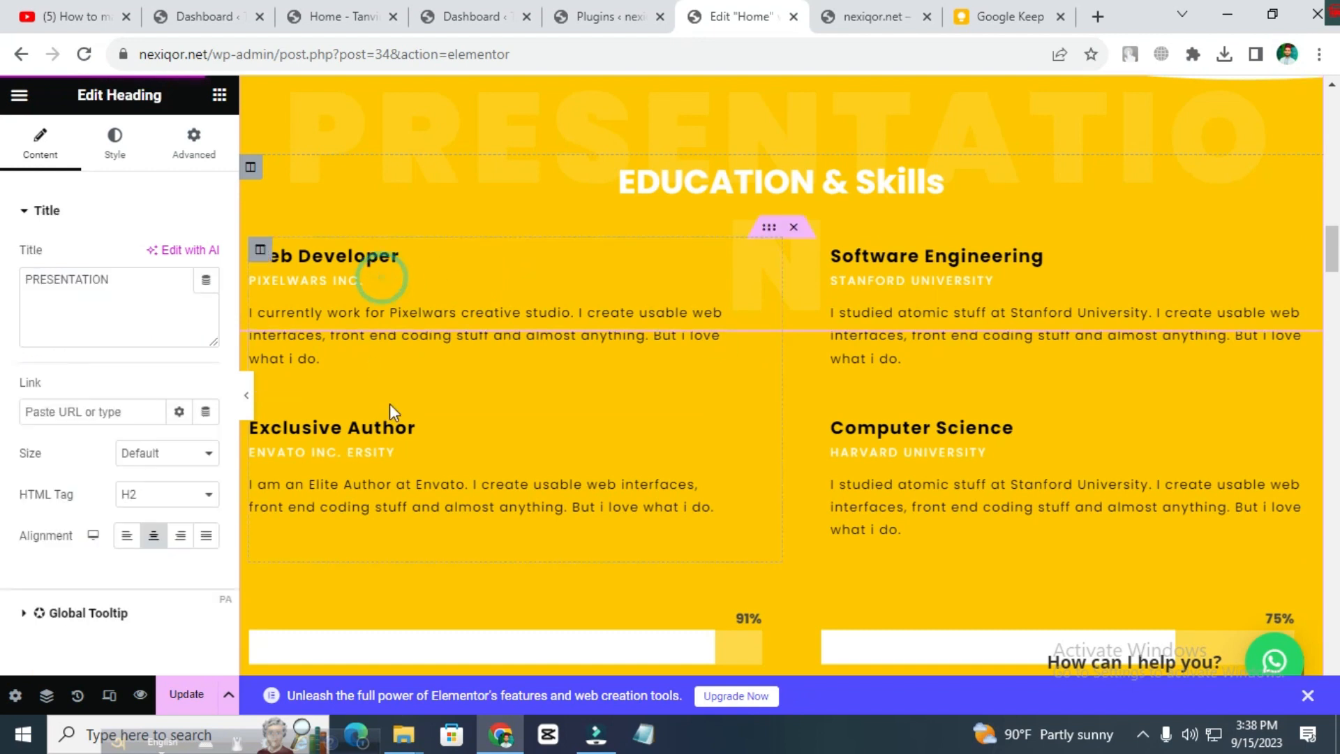
{"action": "left_click", "coordinate": [384, 466]}
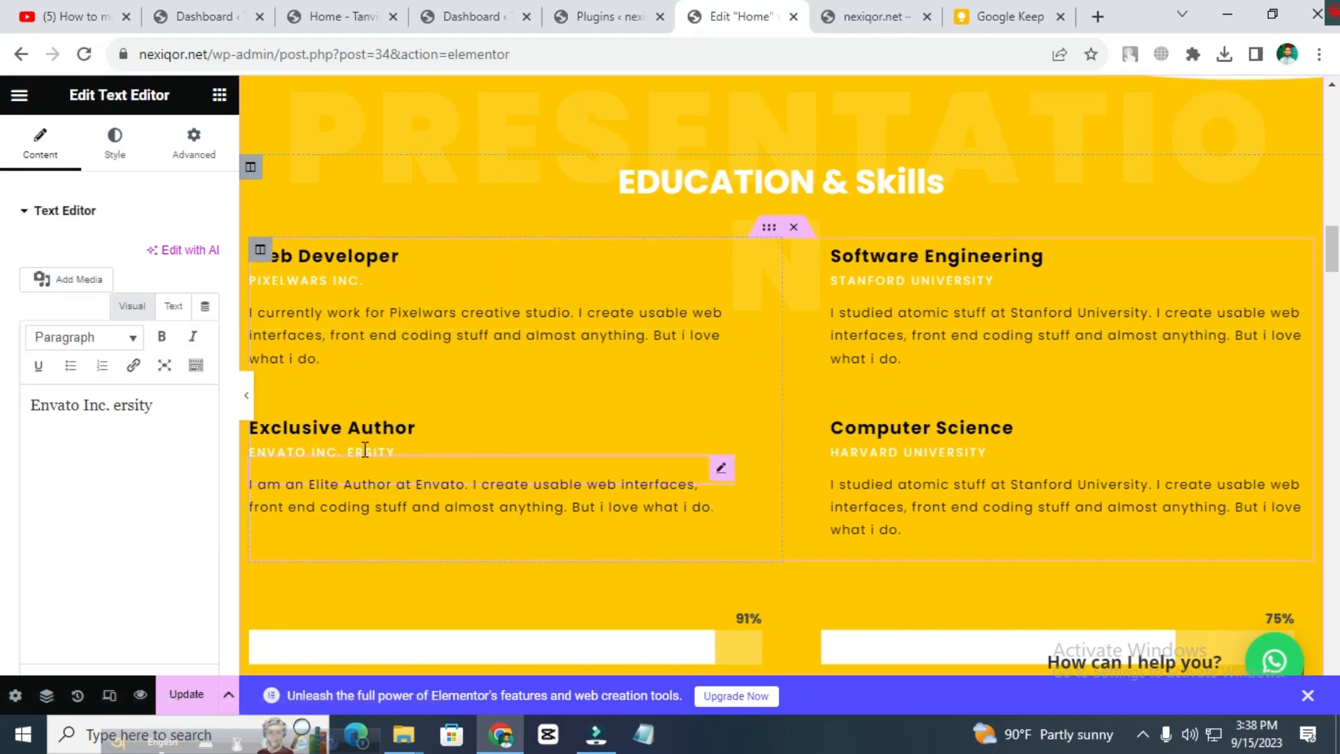
{"action": "left_click", "coordinate": [165, 404]}
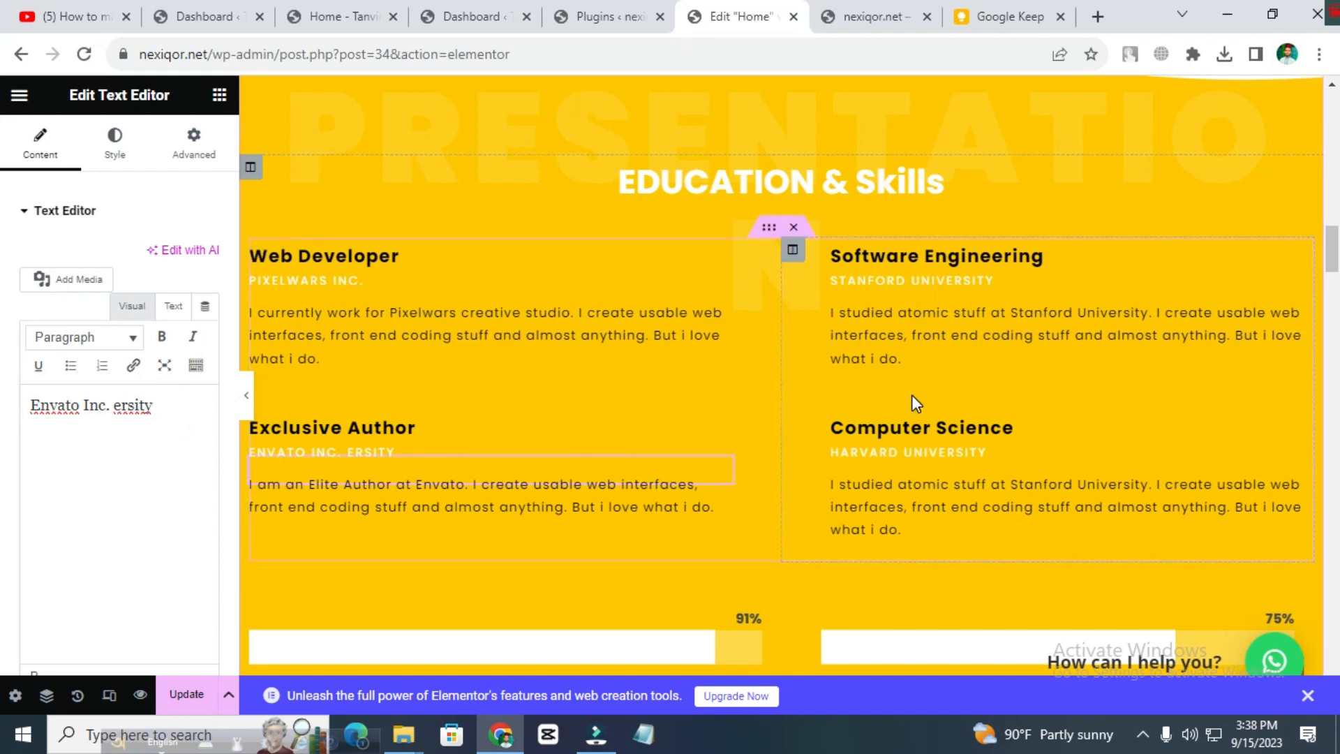
{"action": "scroll", "coordinate": [770, 354], "scroll_direction": "down", "scroll_amount": 3}
{"action": "scroll", "coordinate": [772, 357], "scroll_direction": "down", "scroll_amount": 9}
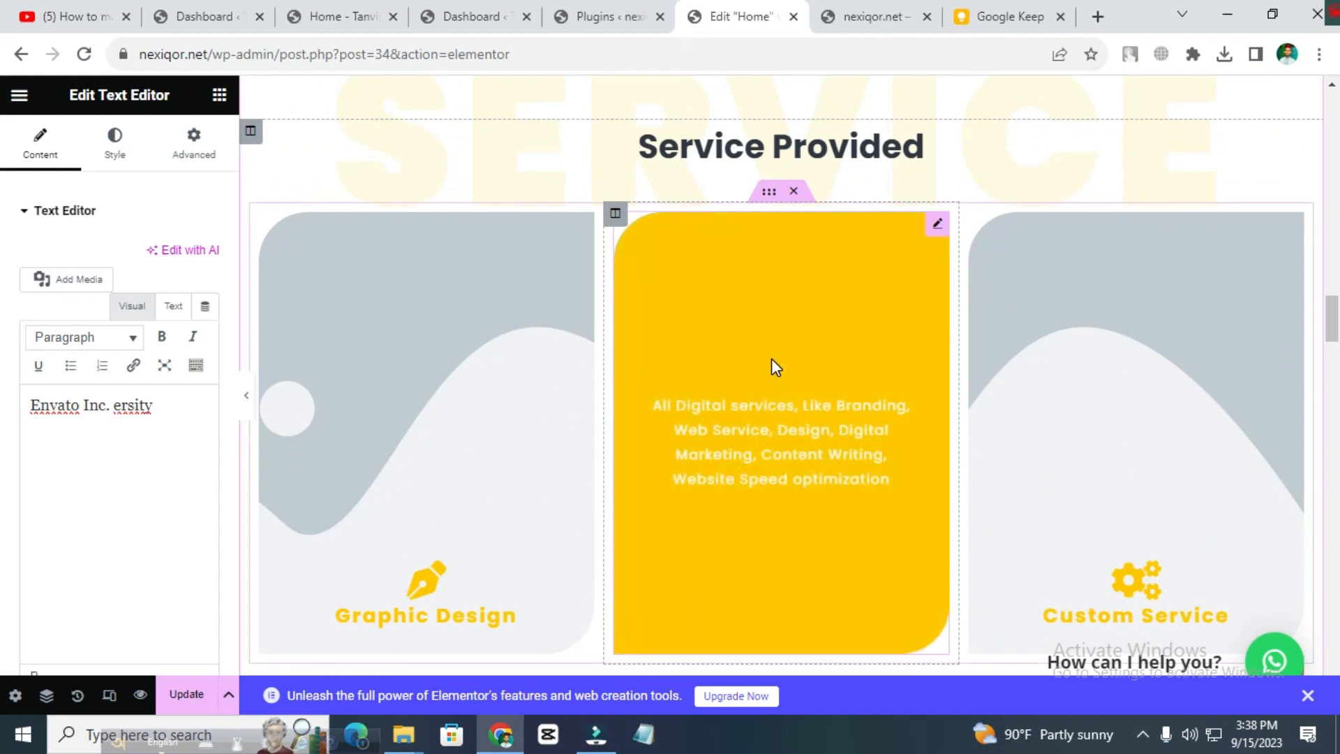
Step: Open the Recent Work Filterable Gallery settings and check its inner section layout
{"action": "scroll", "coordinate": [783, 362], "scroll_direction": "down", "scroll_amount": 9}
{"action": "scroll", "coordinate": [793, 358], "scroll_direction": "down", "scroll_amount": 10}
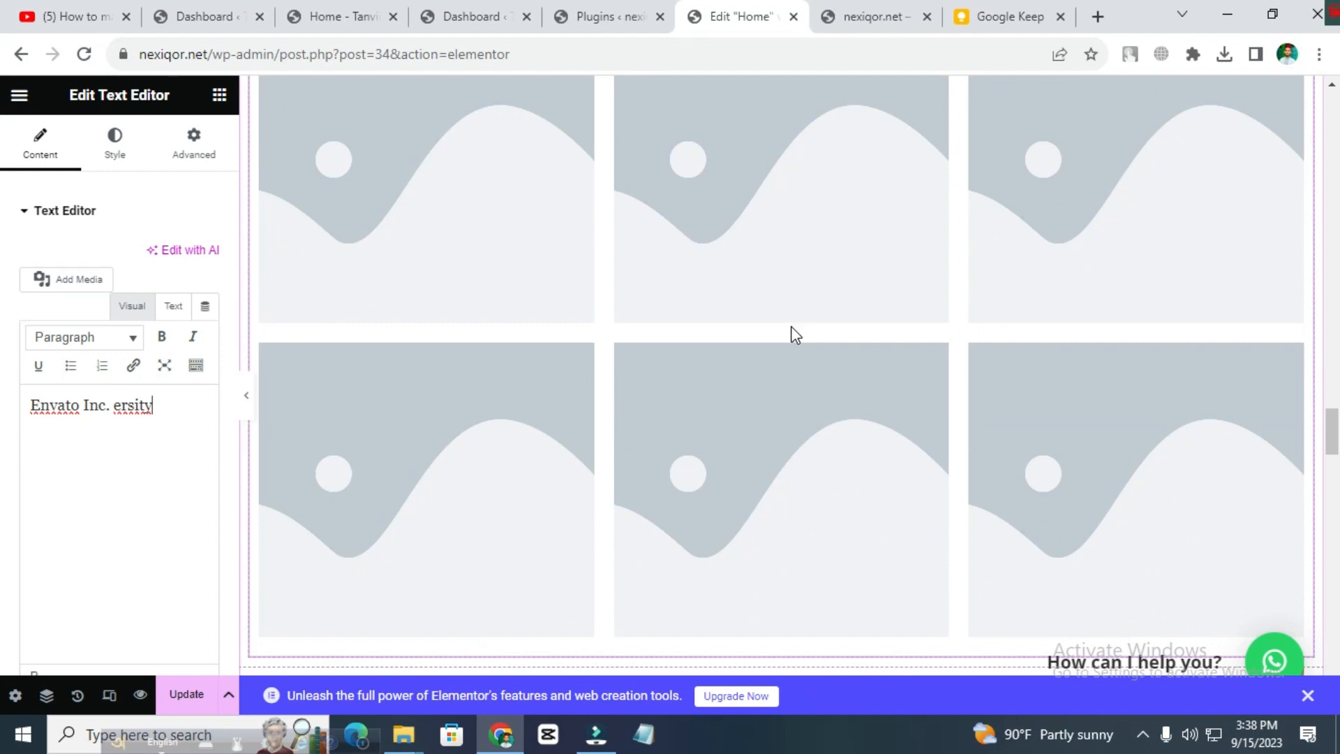
{"action": "scroll", "coordinate": [788, 328], "scroll_direction": "up", "scroll_amount": 3}
{"action": "left_click", "coordinate": [458, 295]}
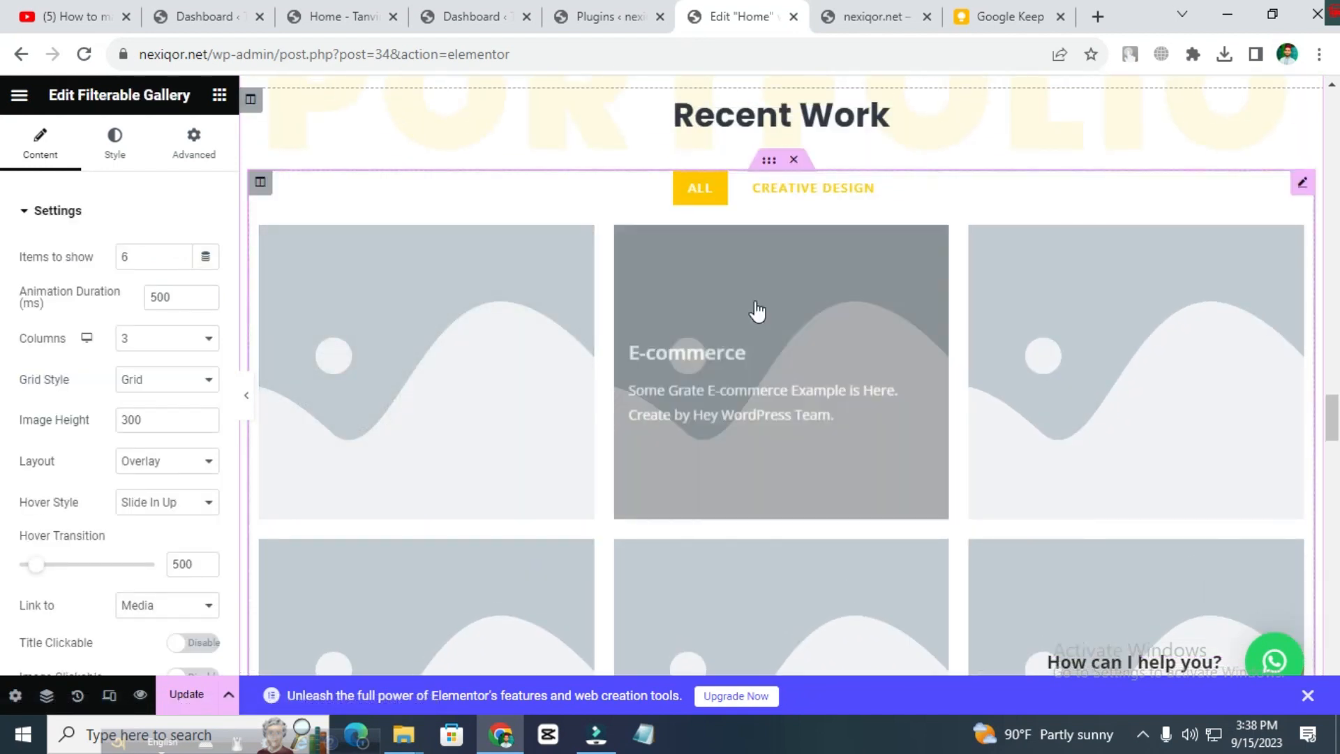
{"action": "left_click", "coordinate": [766, 158]}
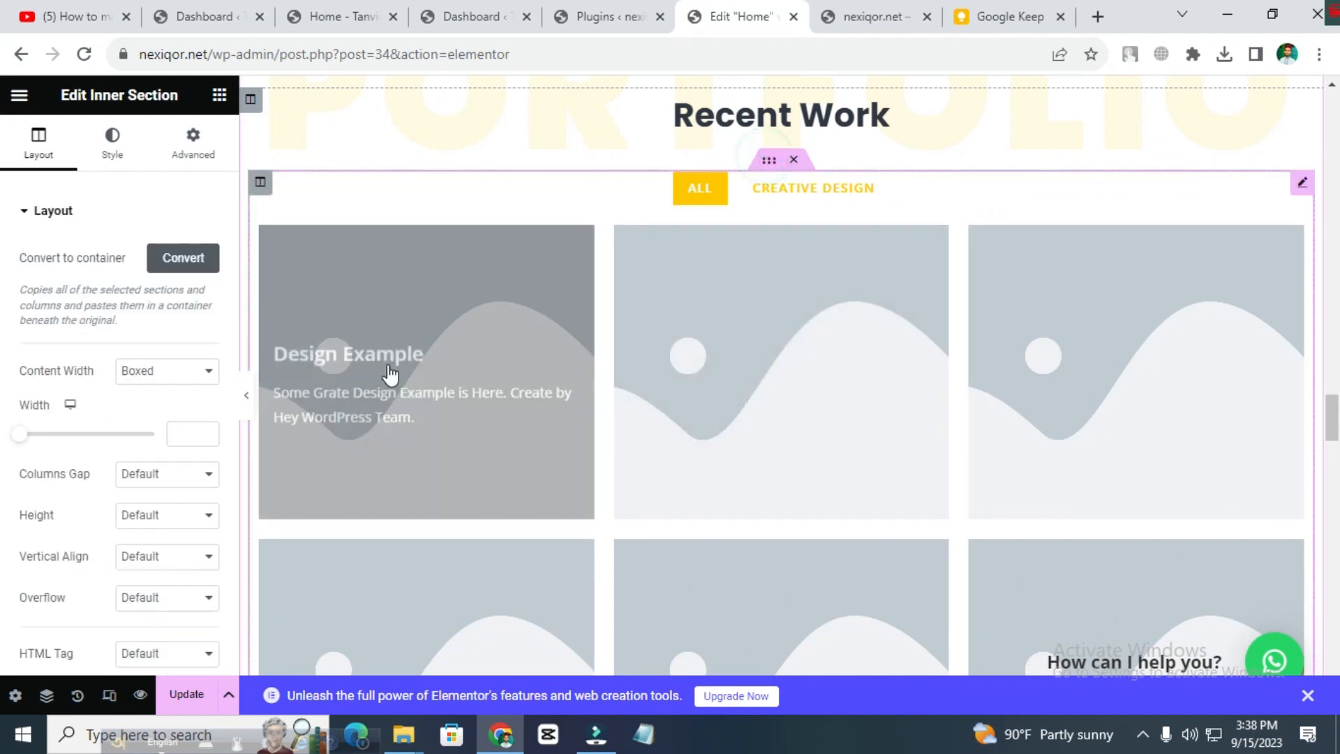
{"action": "left_click", "coordinate": [430, 272]}
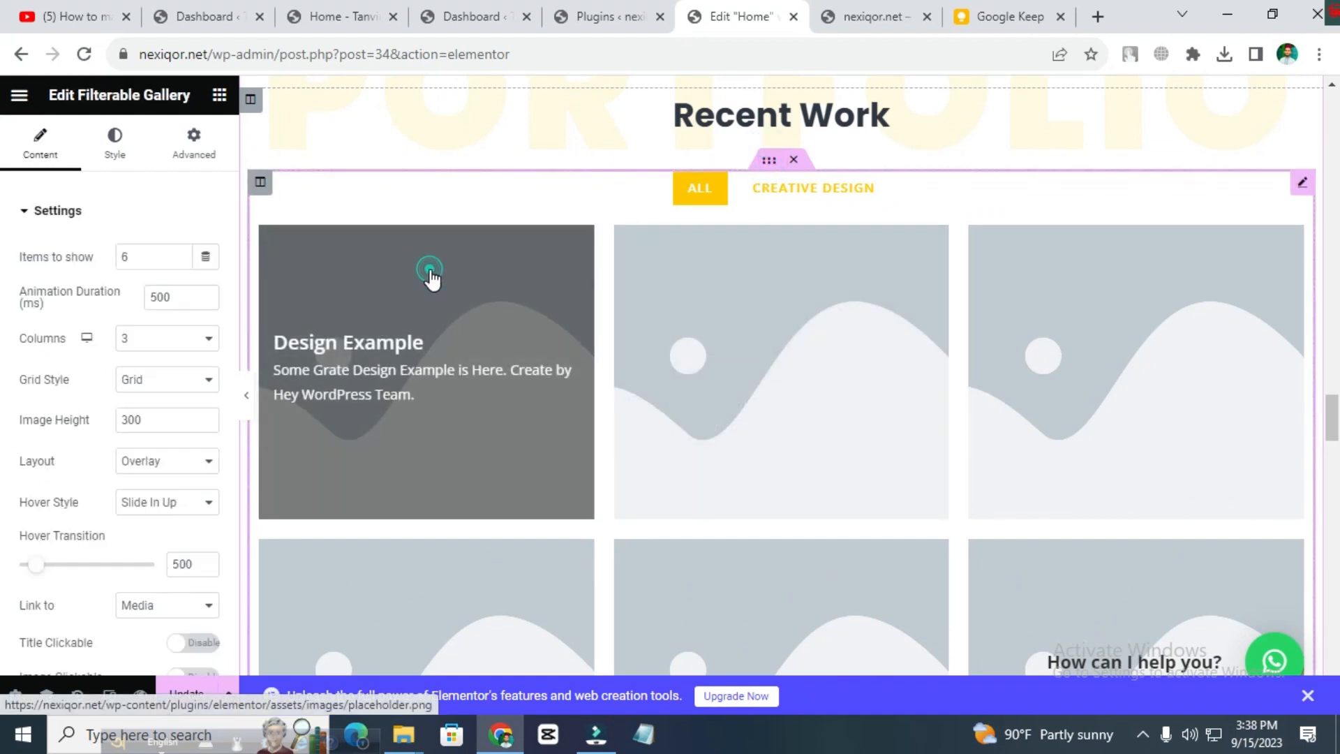
Step: Scroll down to bring the Choose A Package pricing section into view
{"action": "scroll", "coordinate": [432, 279], "scroll_direction": "down", "scroll_amount": 3}
{"action": "scroll", "coordinate": [122, 448], "scroll_direction": "down", "scroll_amount": 6}
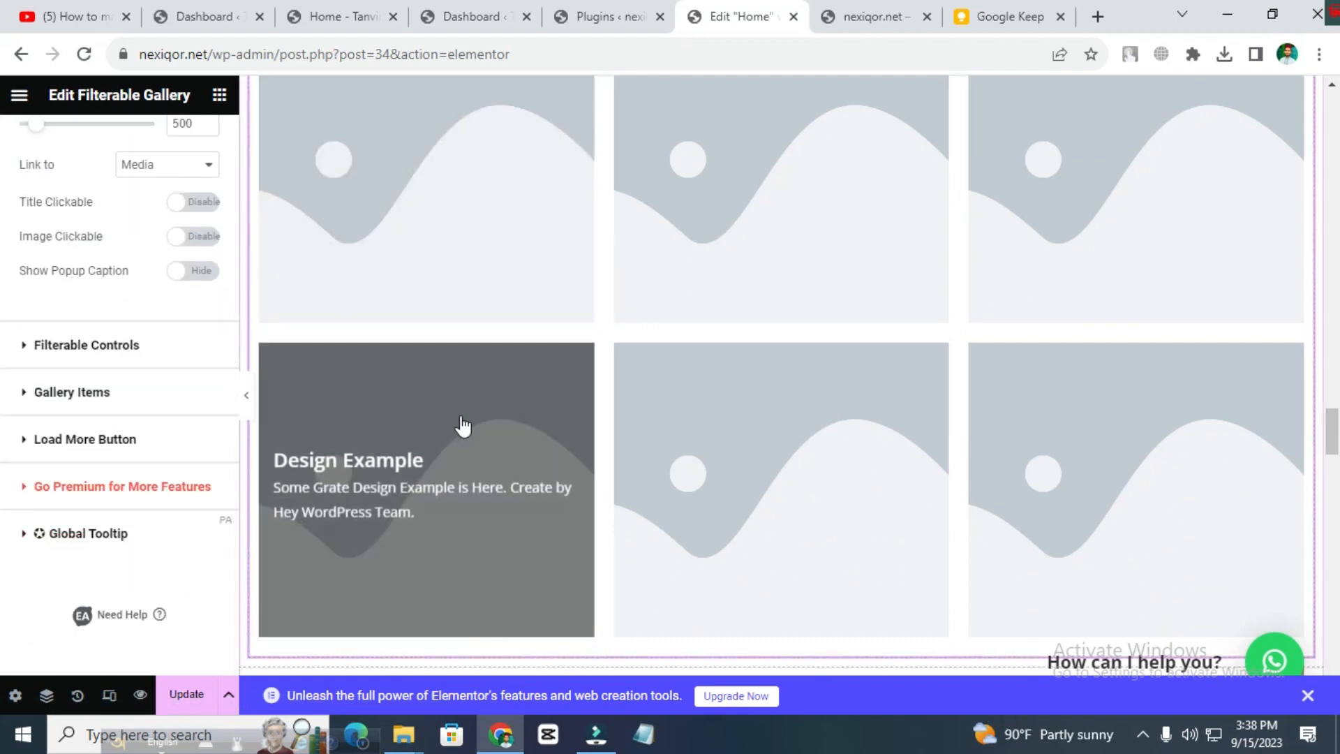
{"action": "left_click", "coordinate": [460, 419]}
{"action": "scroll", "coordinate": [523, 416], "scroll_direction": "up", "scroll_amount": 7}
{"action": "scroll", "coordinate": [970, 433], "scroll_direction": "down", "scroll_amount": 4}
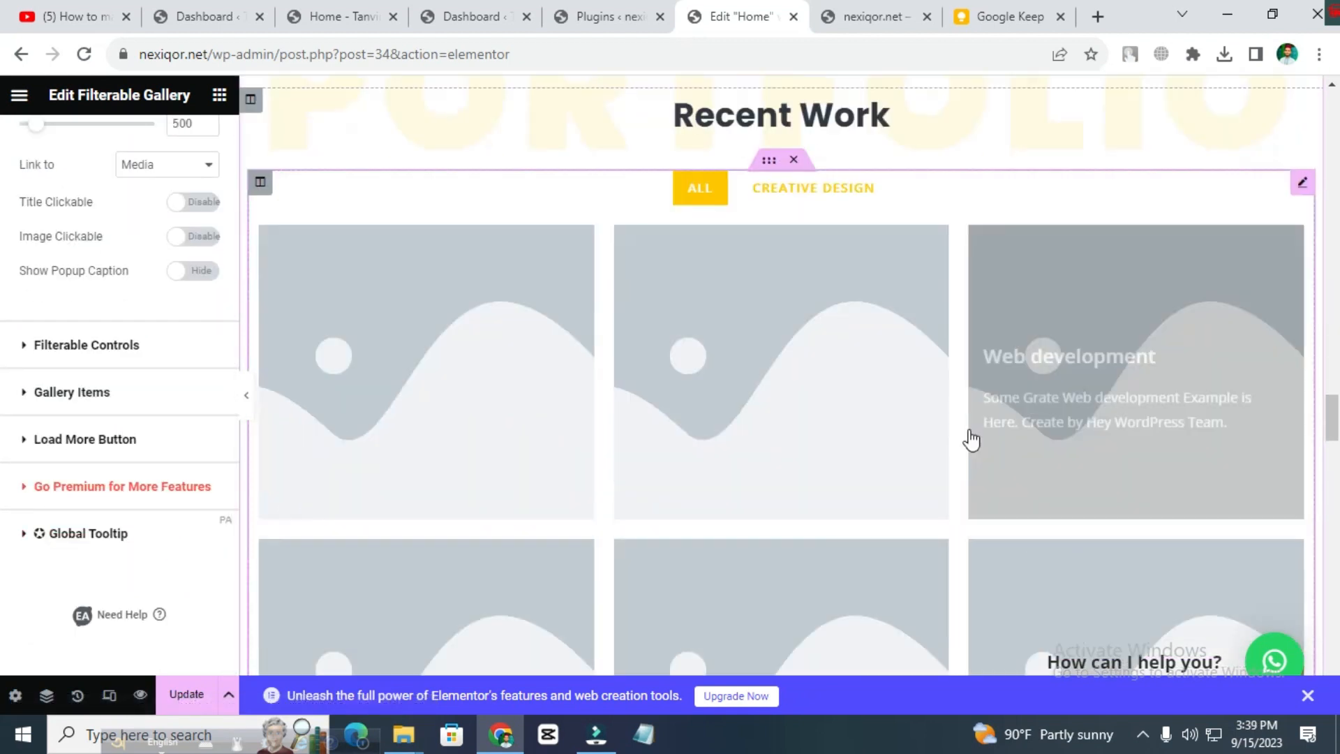
{"action": "scroll", "coordinate": [968, 396], "scroll_direction": "down", "scroll_amount": 10}
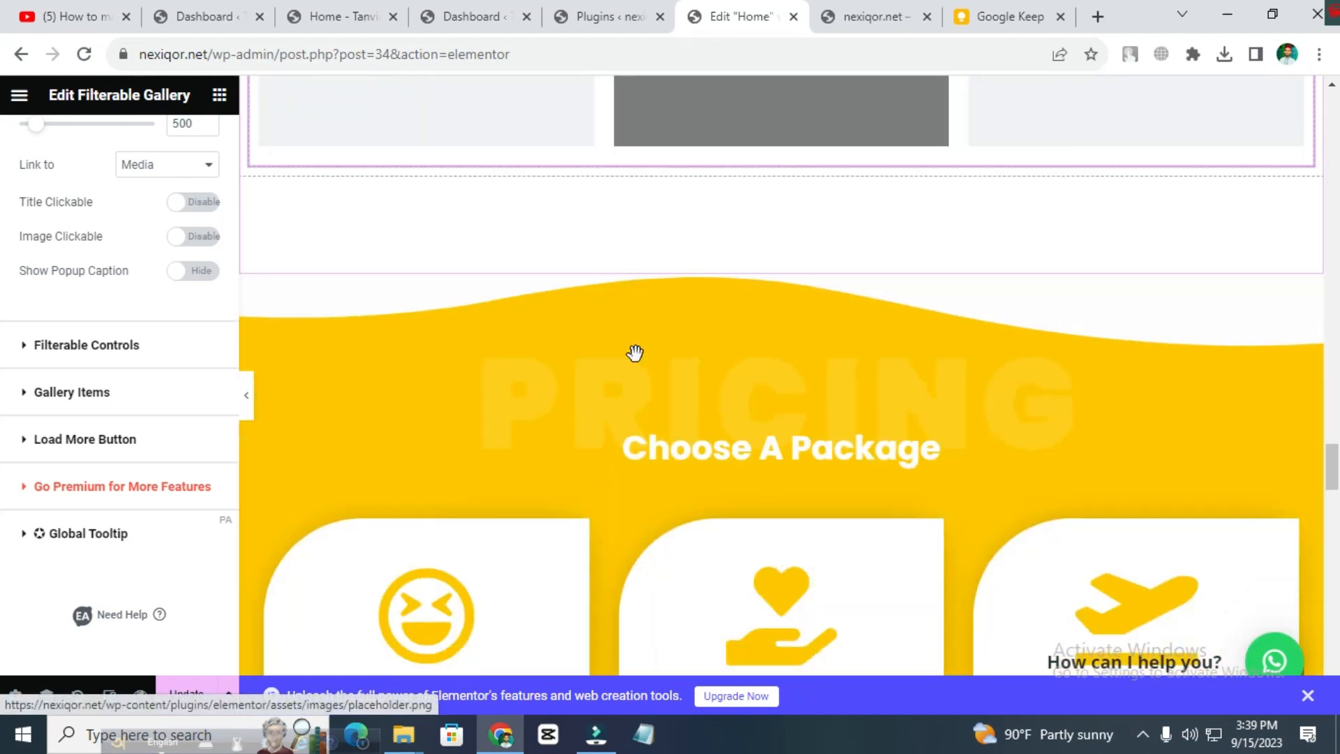
{"action": "scroll", "coordinate": [695, 329], "scroll_direction": "down", "scroll_amount": 3}
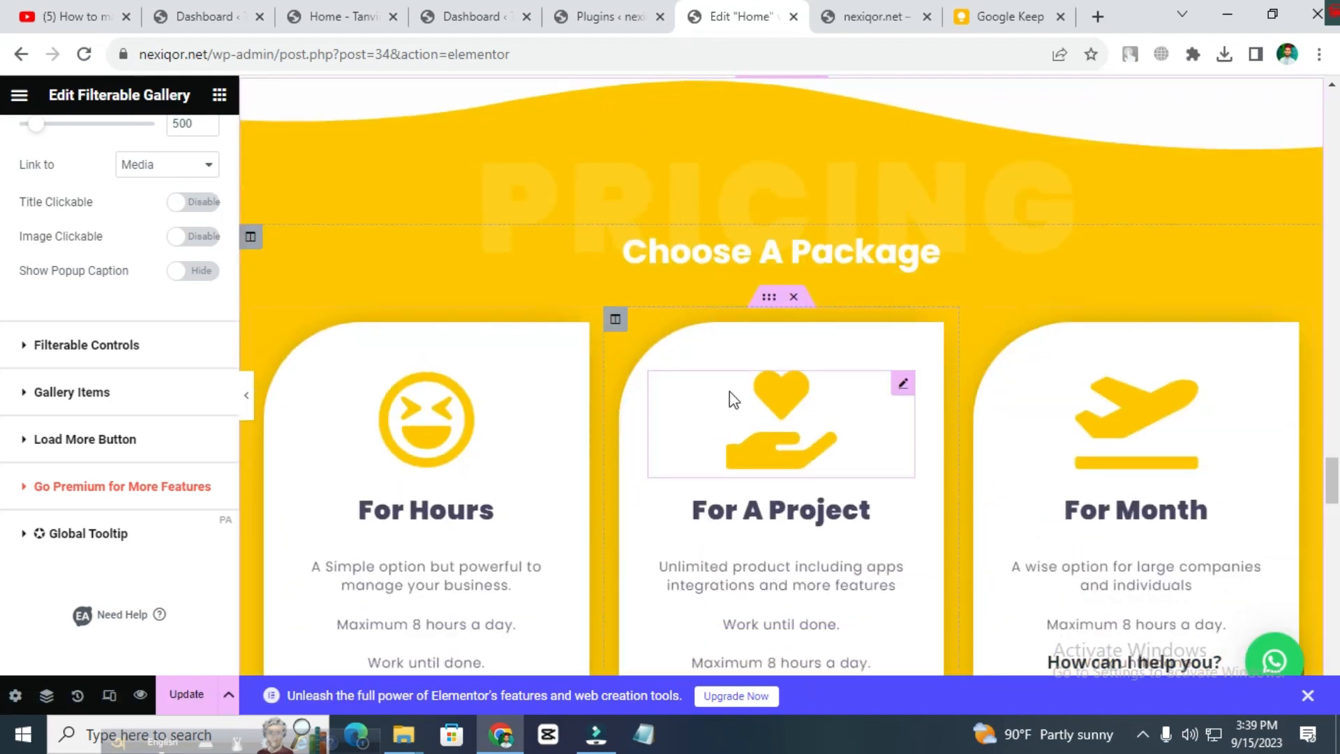
Step: Open the Choose A Package heading's settings and scroll the page
{"action": "left_click", "coordinate": [844, 249]}
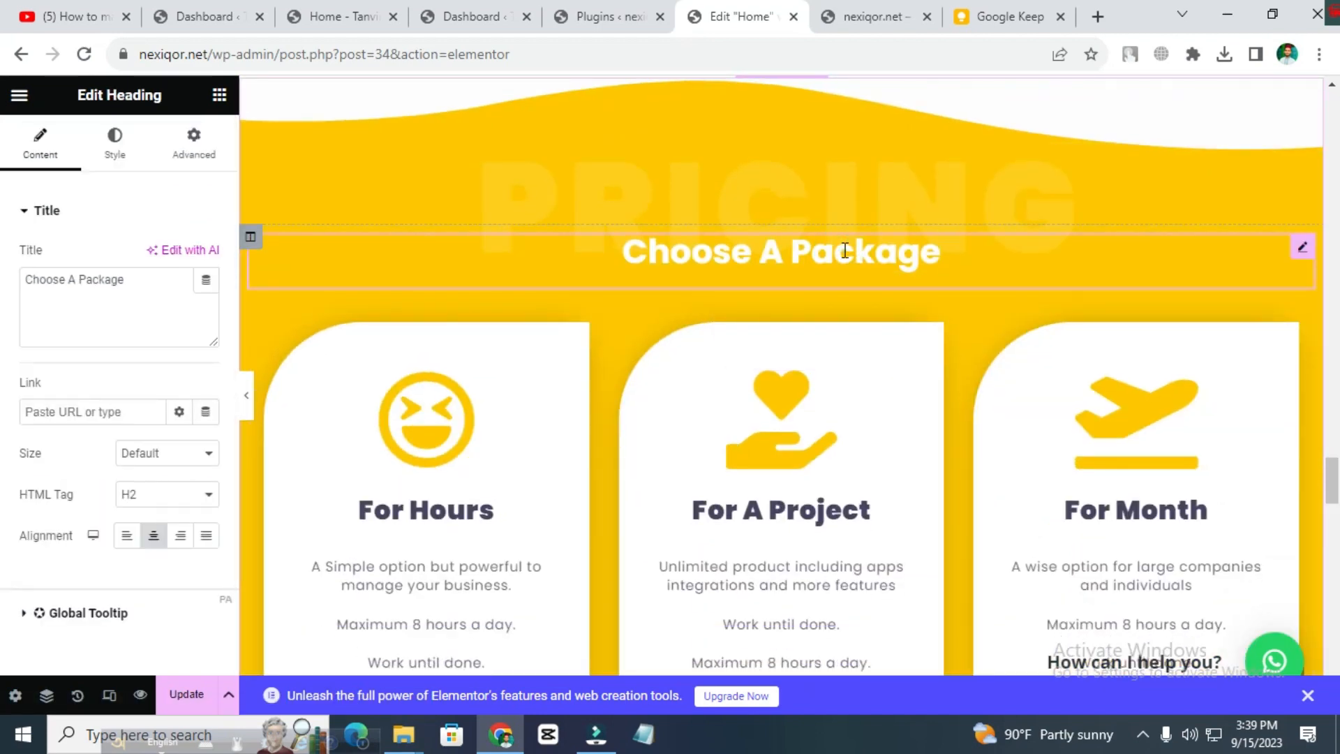
{"action": "scroll", "coordinate": [857, 255], "scroll_direction": "down", "scroll_amount": 4}
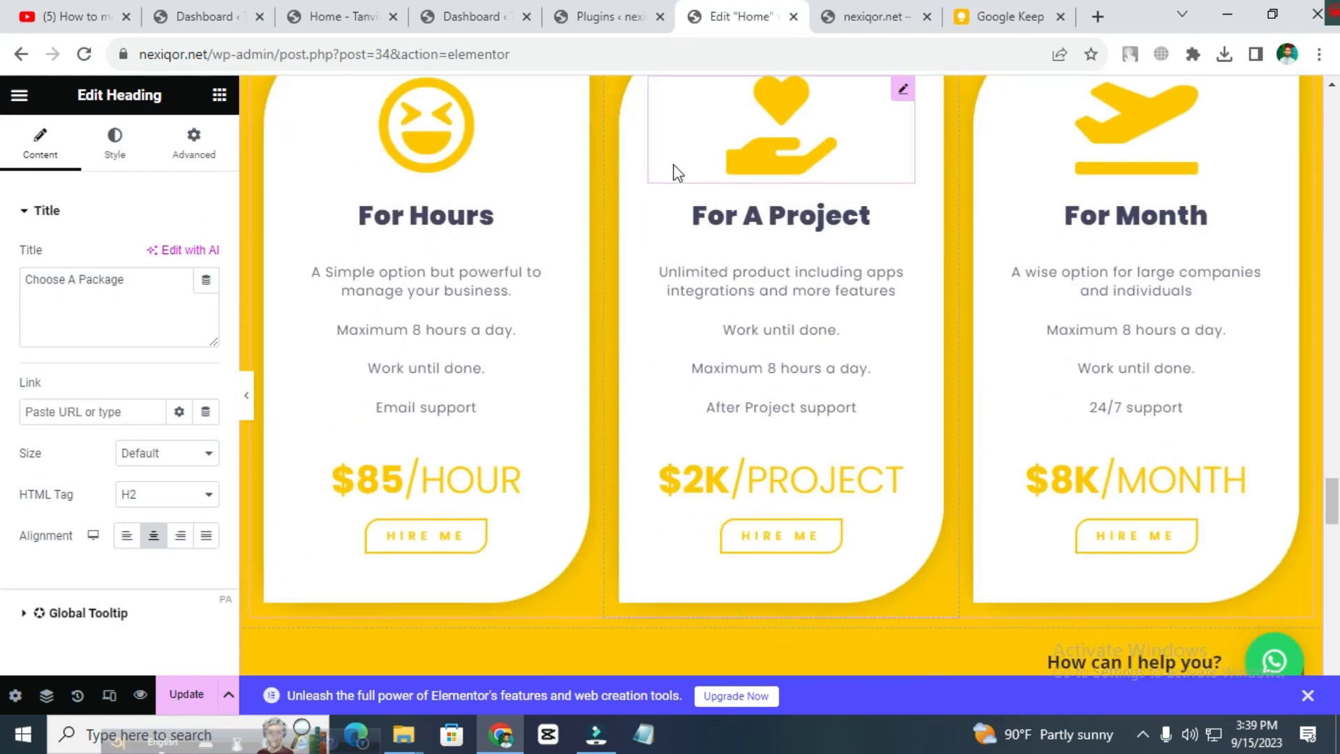
{"action": "scroll", "coordinate": [907, 258], "scroll_direction": "down", "scroll_amount": 12}
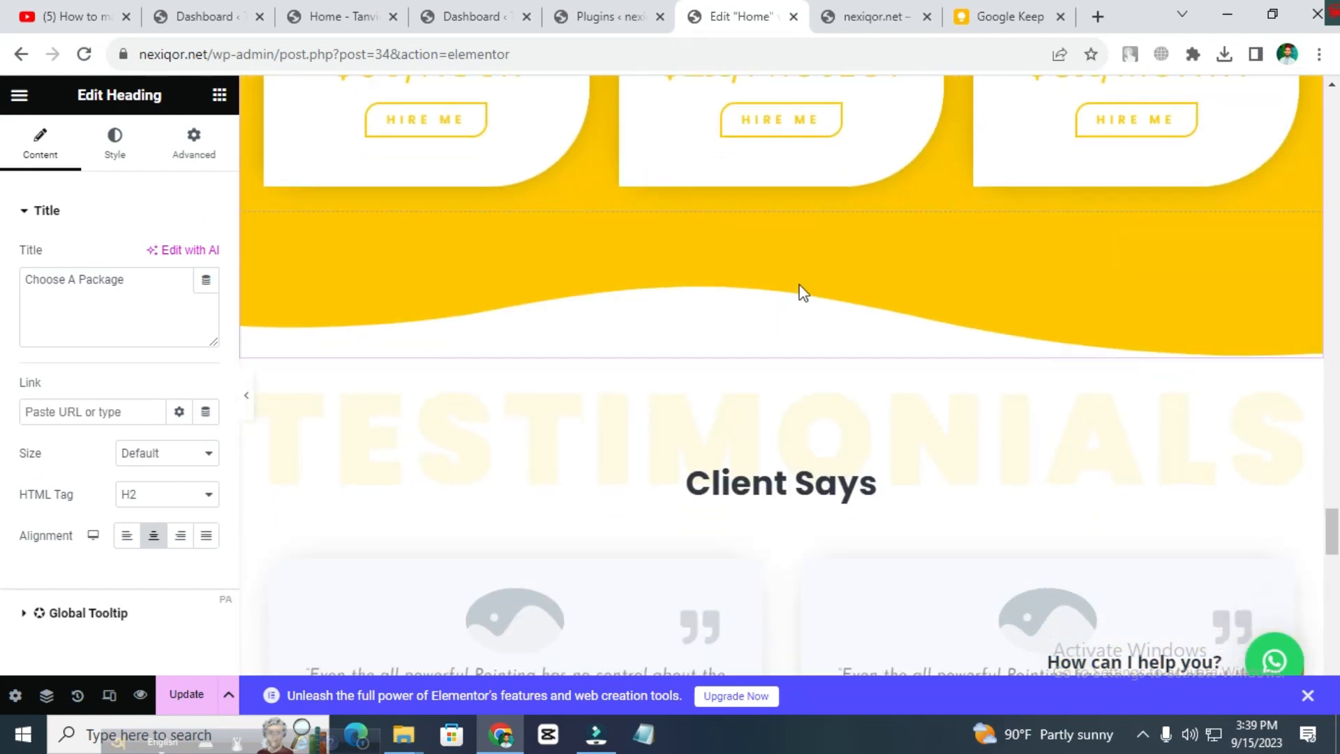
{"action": "scroll", "coordinate": [851, 298], "scroll_direction": "up", "scroll_amount": 3}
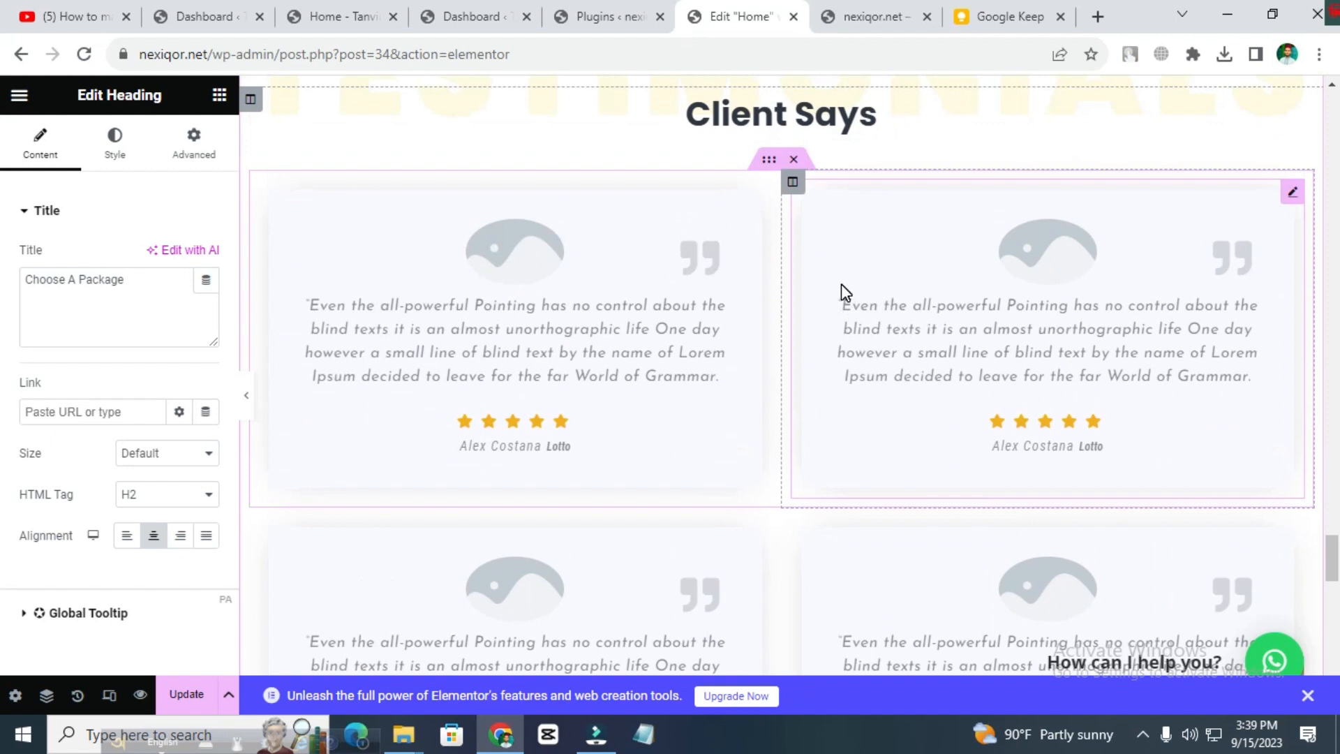
Step: Open the left testimonial card's settings and expand its Testimonial Content section
{"action": "left_click", "coordinate": [577, 316]}
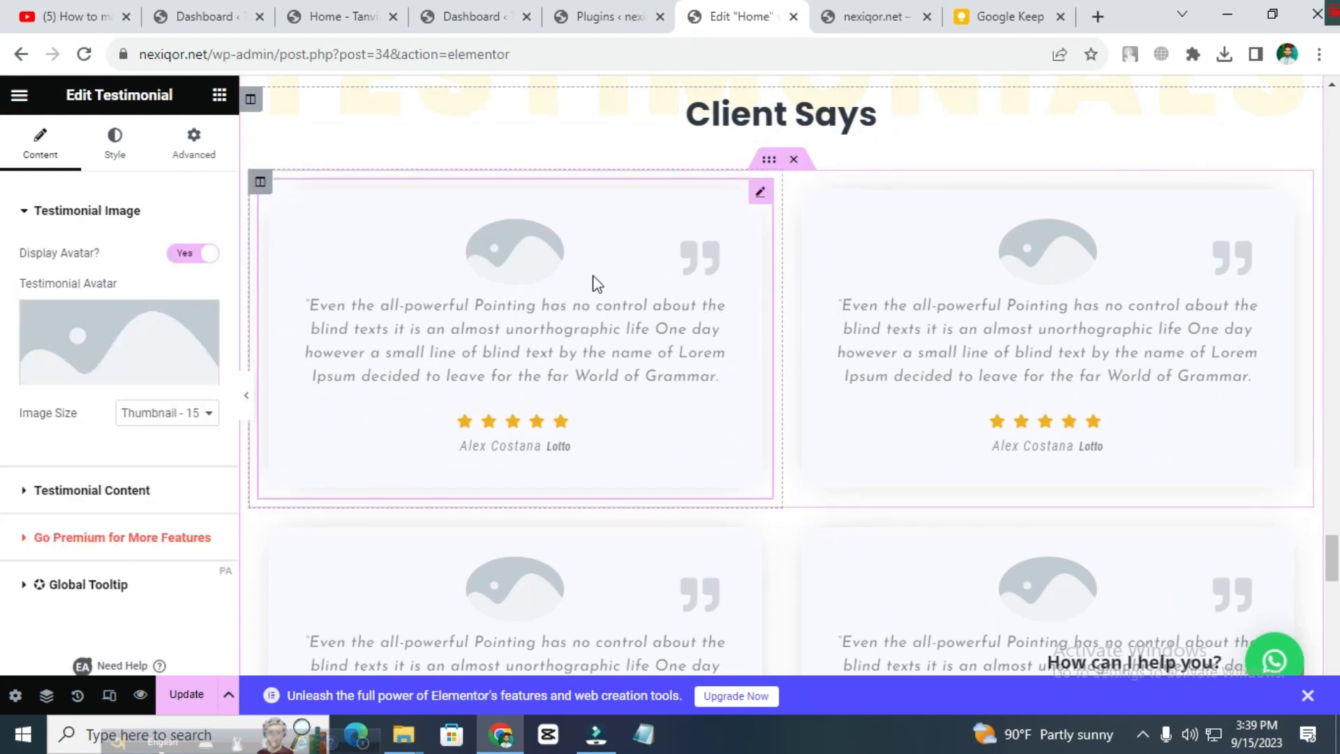
{"action": "scroll", "coordinate": [625, 314], "scroll_direction": "down", "scroll_amount": 3}
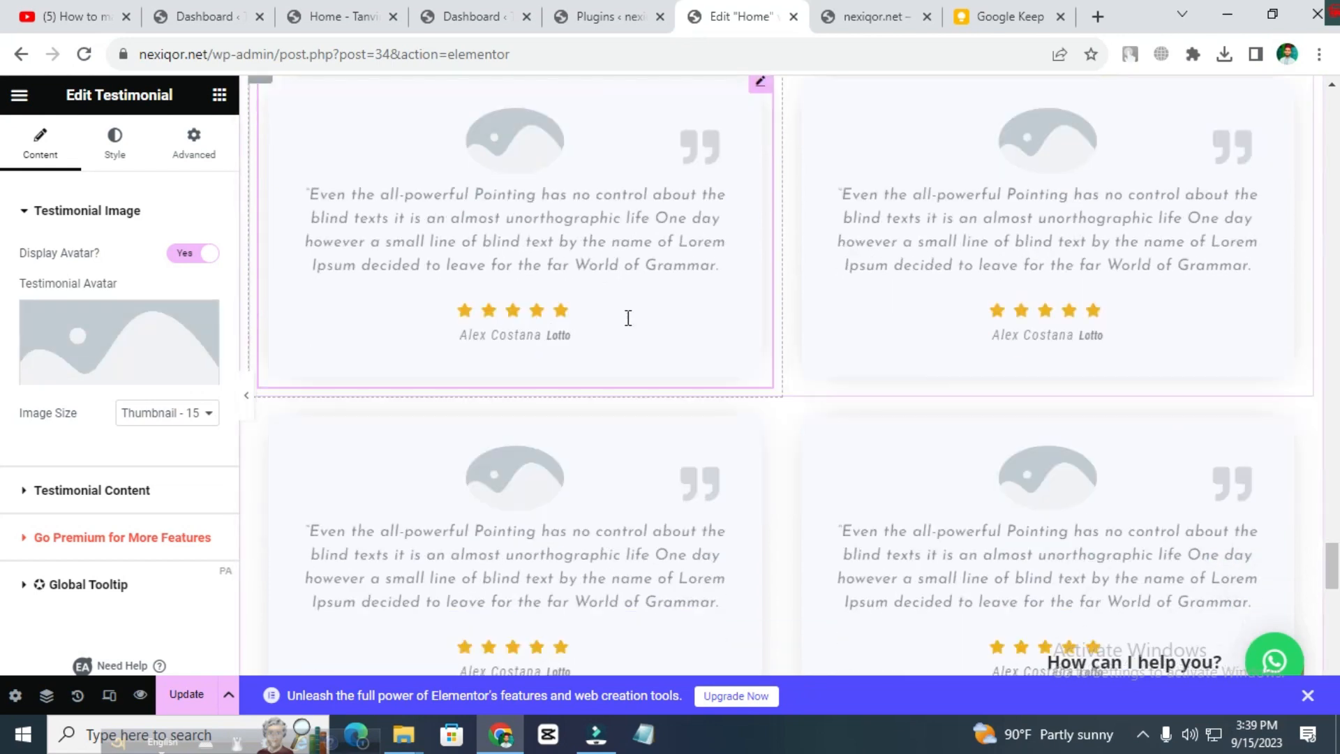
{"action": "scroll", "coordinate": [641, 221], "scroll_direction": "up", "scroll_amount": 3}
{"action": "left_click", "coordinate": [758, 190]}
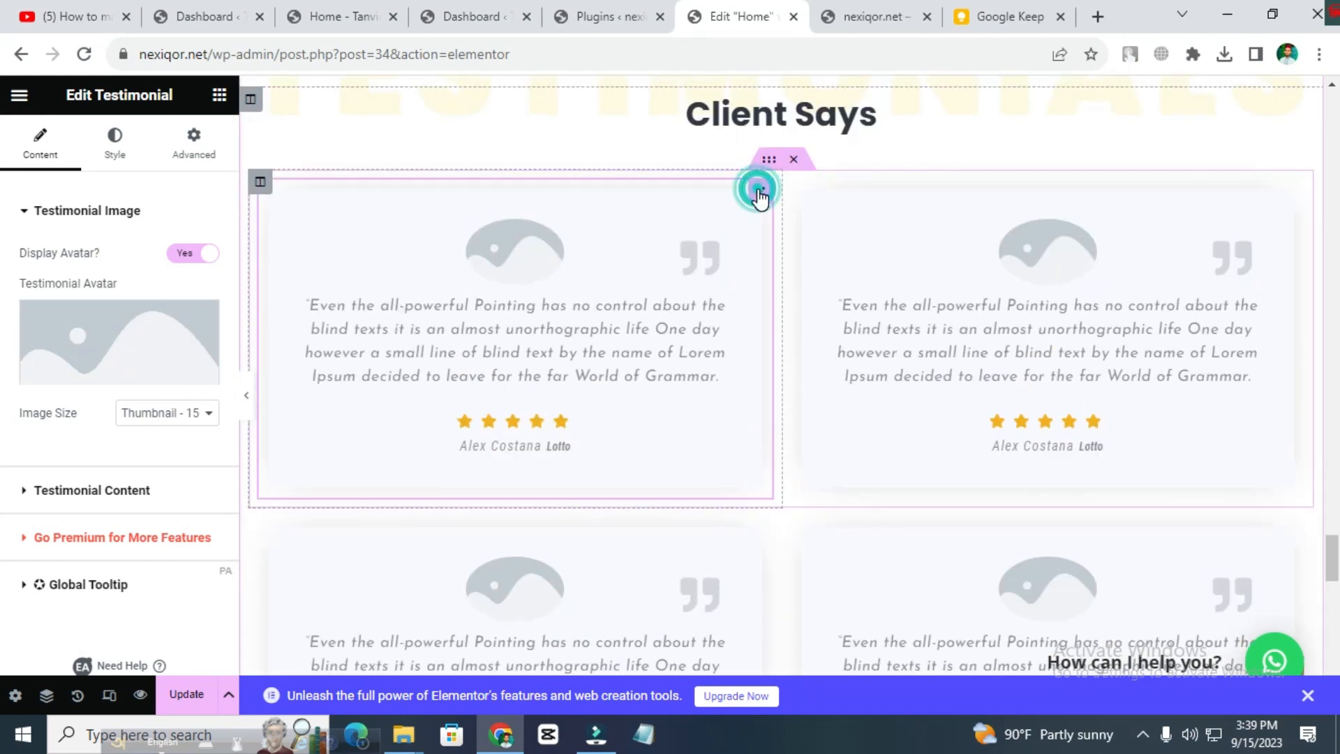
{"action": "scroll", "coordinate": [132, 426], "scroll_direction": "down", "scroll_amount": 1}
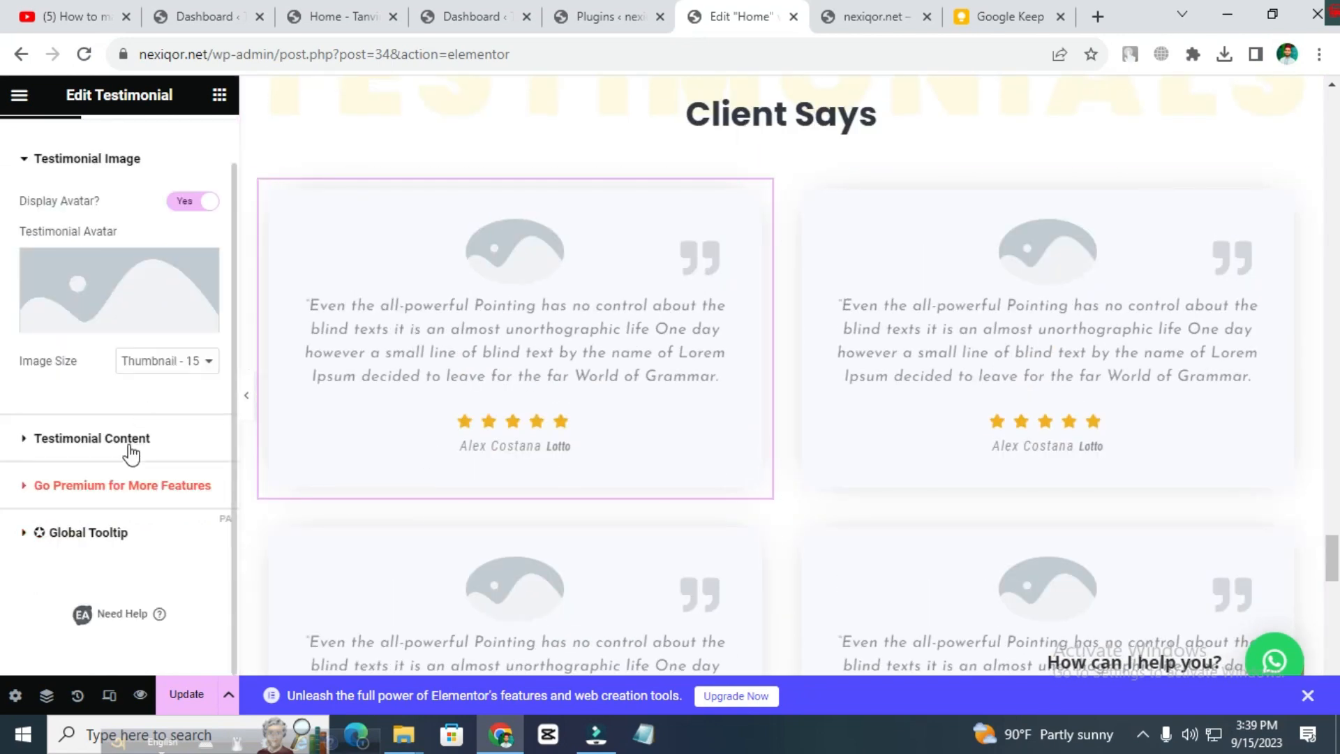
{"action": "left_click", "coordinate": [86, 438]}
Step: Select the 'Even the all-powerful Pointing…' description text in the testimonial editor
{"action": "scroll", "coordinate": [105, 419], "scroll_direction": "down", "scroll_amount": 3}
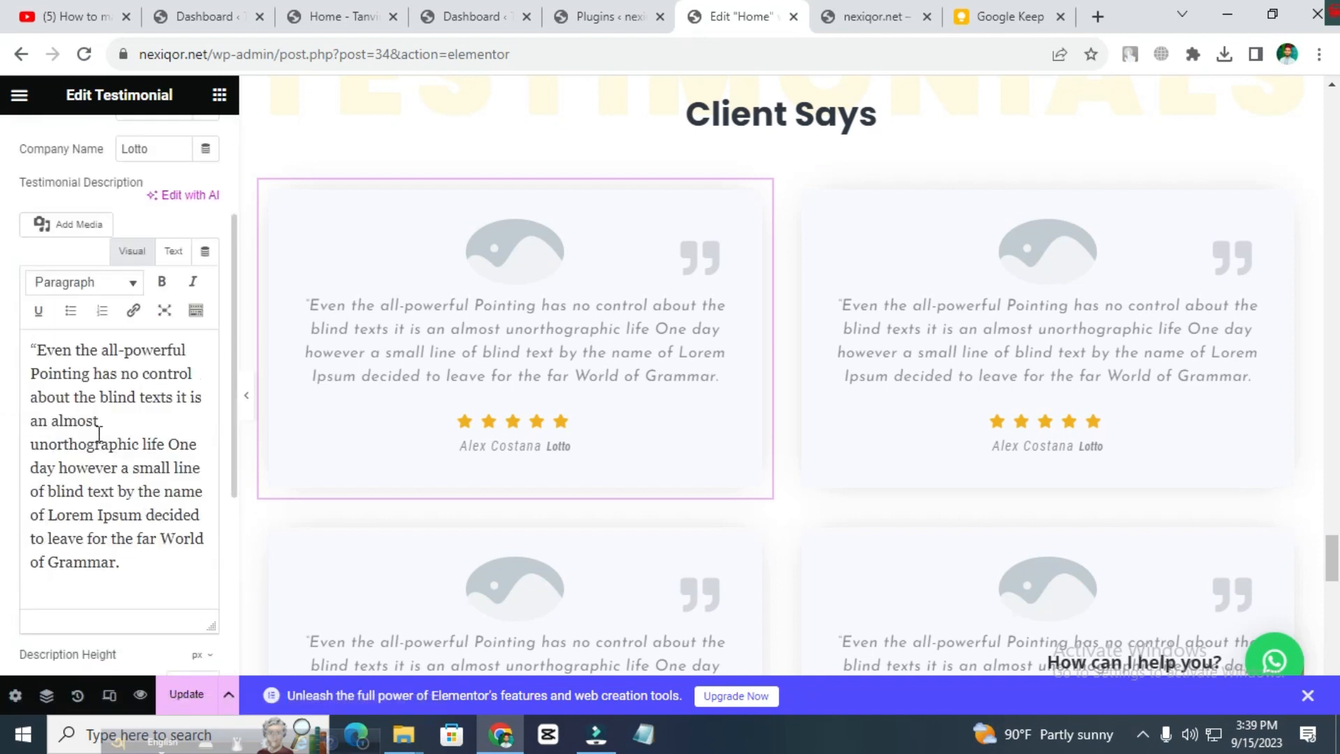
{"action": "left_click", "coordinate": [93, 367]}
{"action": "left_click_drag", "start_coordinate": [62, 358], "coordinate": [88, 462]}
{"action": "left_click", "coordinate": [69, 400]}
{"action": "triple_click", "coordinate": [40, 349]}
{"action": "left_click", "coordinate": [125, 492]}
{"action": "scroll", "coordinate": [892, 360], "scroll_direction": "down", "scroll_amount": 10}
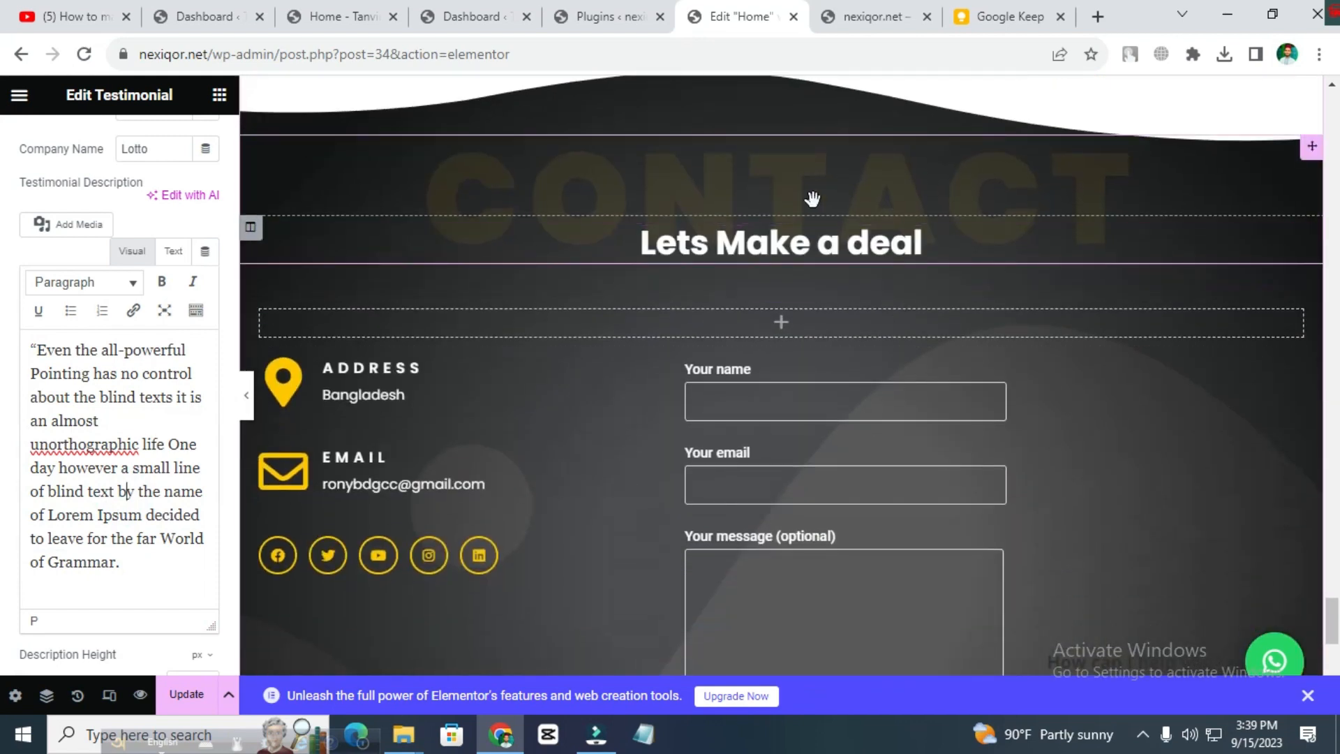
Step: Select the CONTACT heading and the ADDRESS icon box's title
{"action": "left_click", "coordinate": [967, 198]}
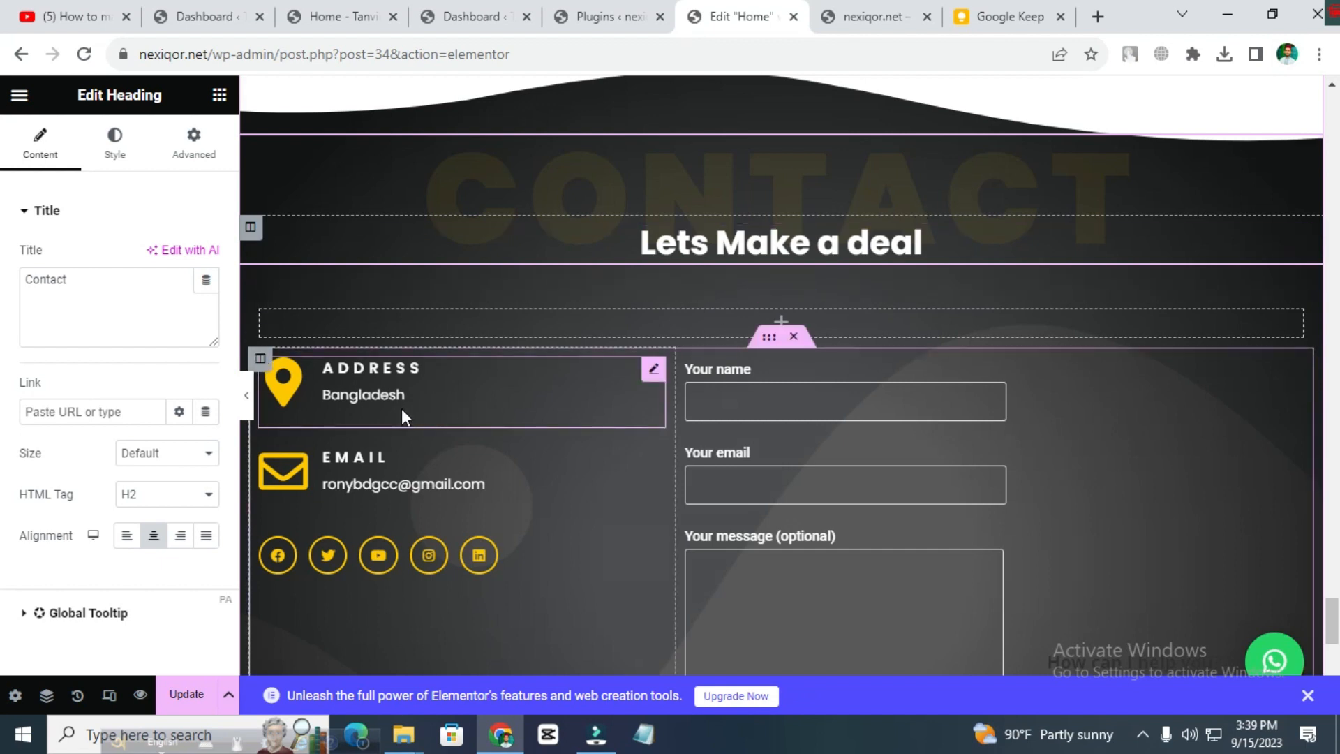
{"action": "left_click", "coordinate": [651, 372]}
{"action": "mouse_move", "coordinate": [139, 323]}
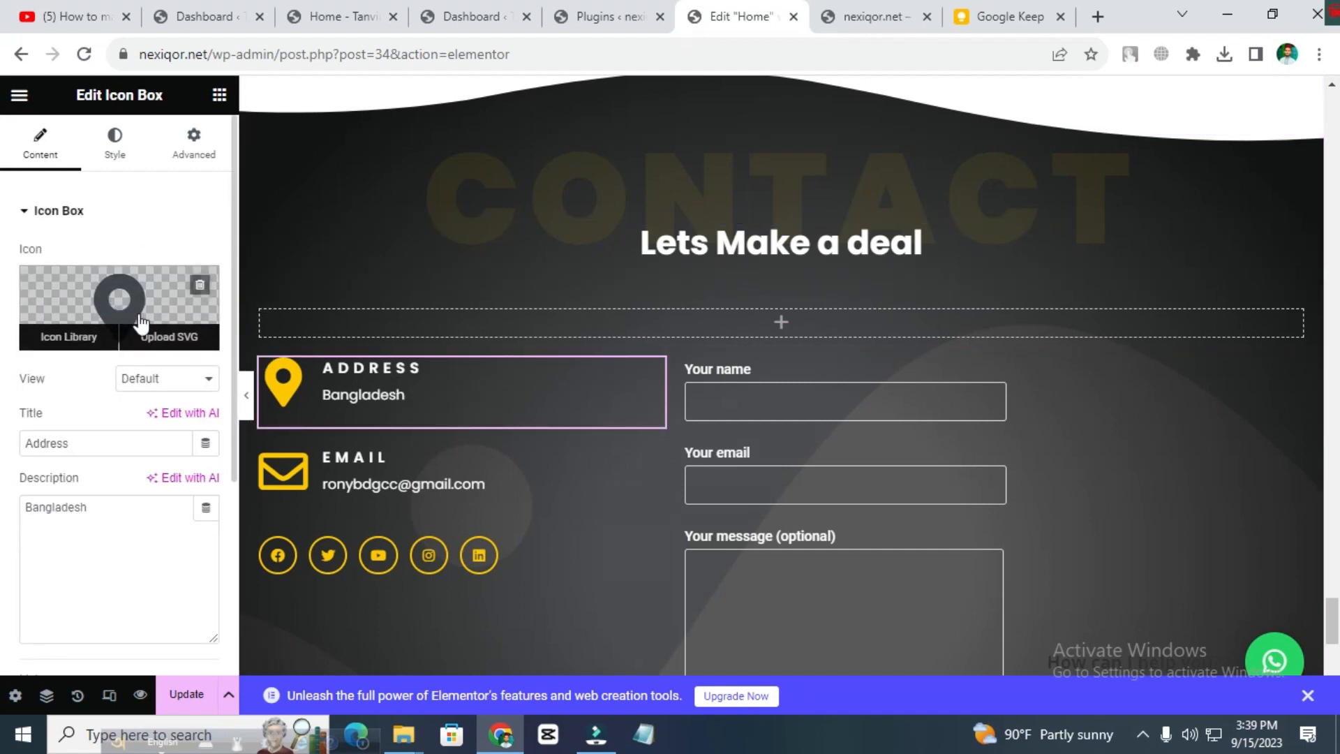
{"action": "left_click", "coordinate": [375, 368]}
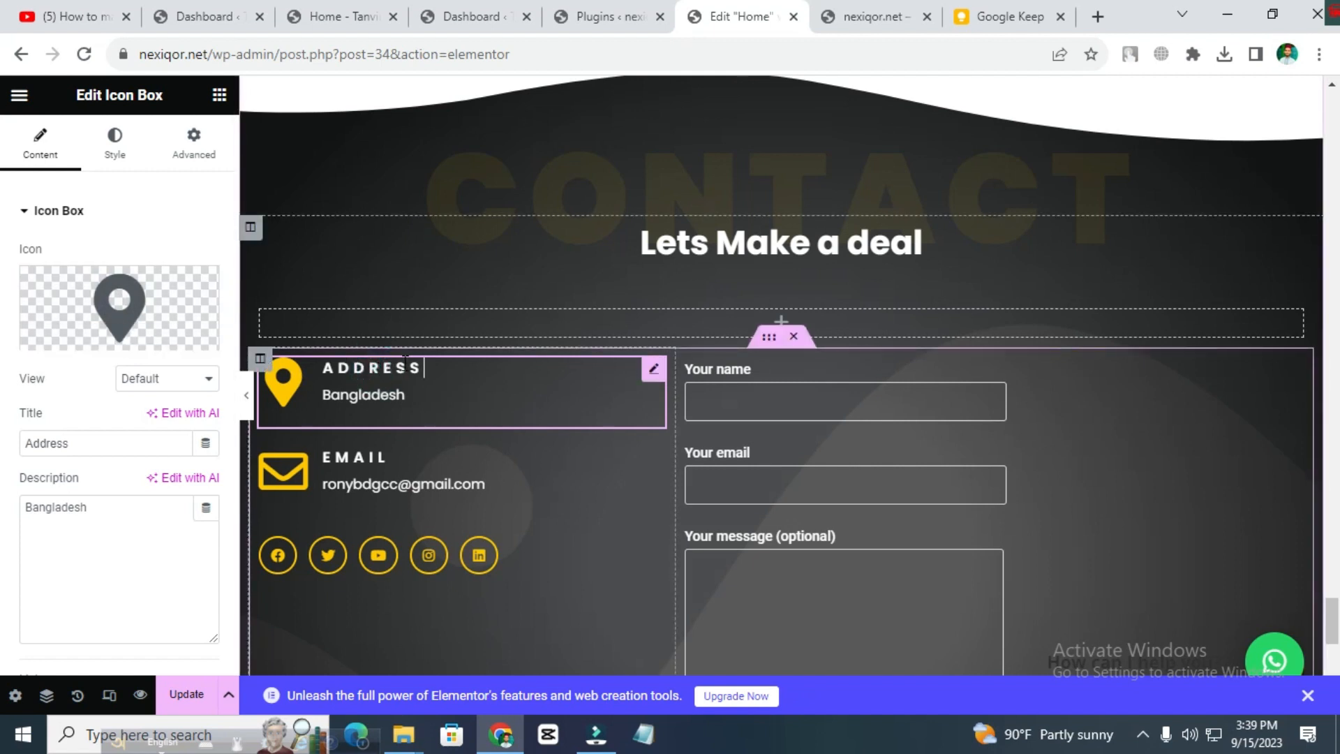
Step: Replace the EMAIL box's description with the new email address
{"action": "left_click", "coordinate": [427, 473]}
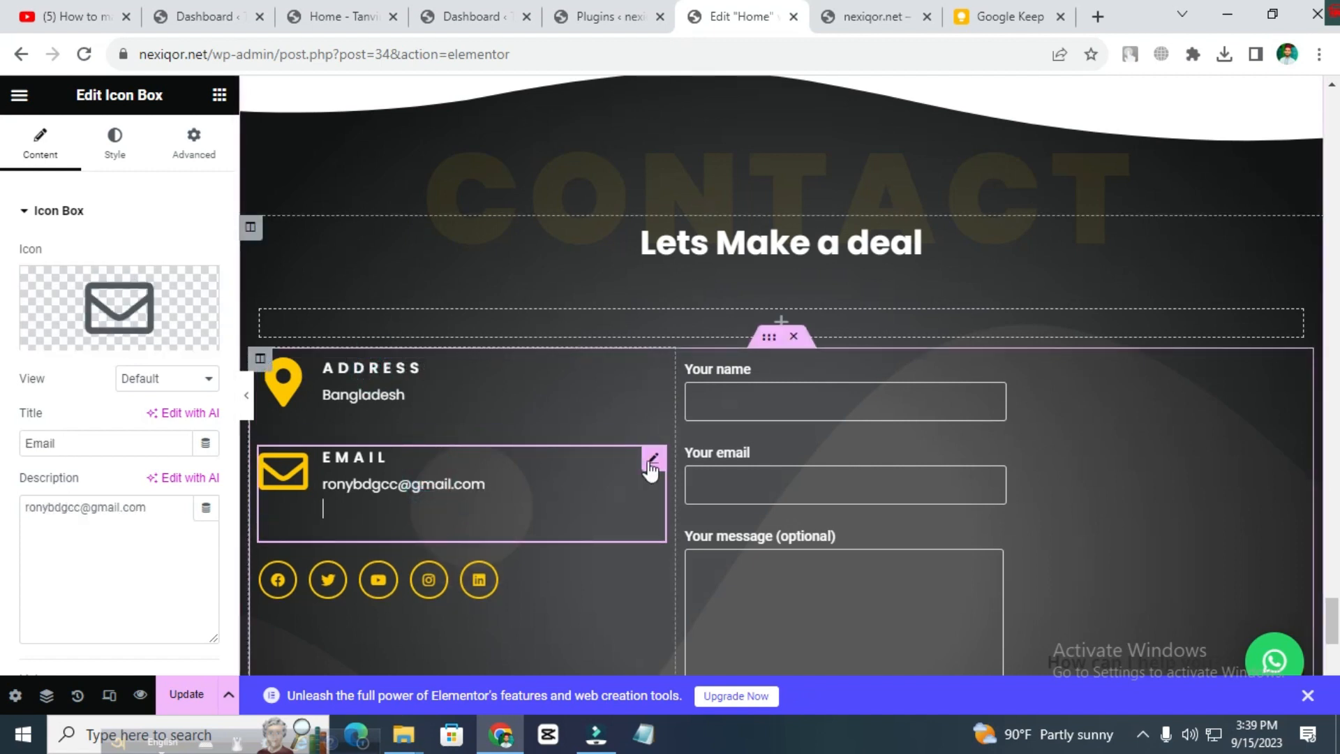
{"action": "left_click_drag", "start_coordinate": [174, 504], "coordinate": [3, 508]}
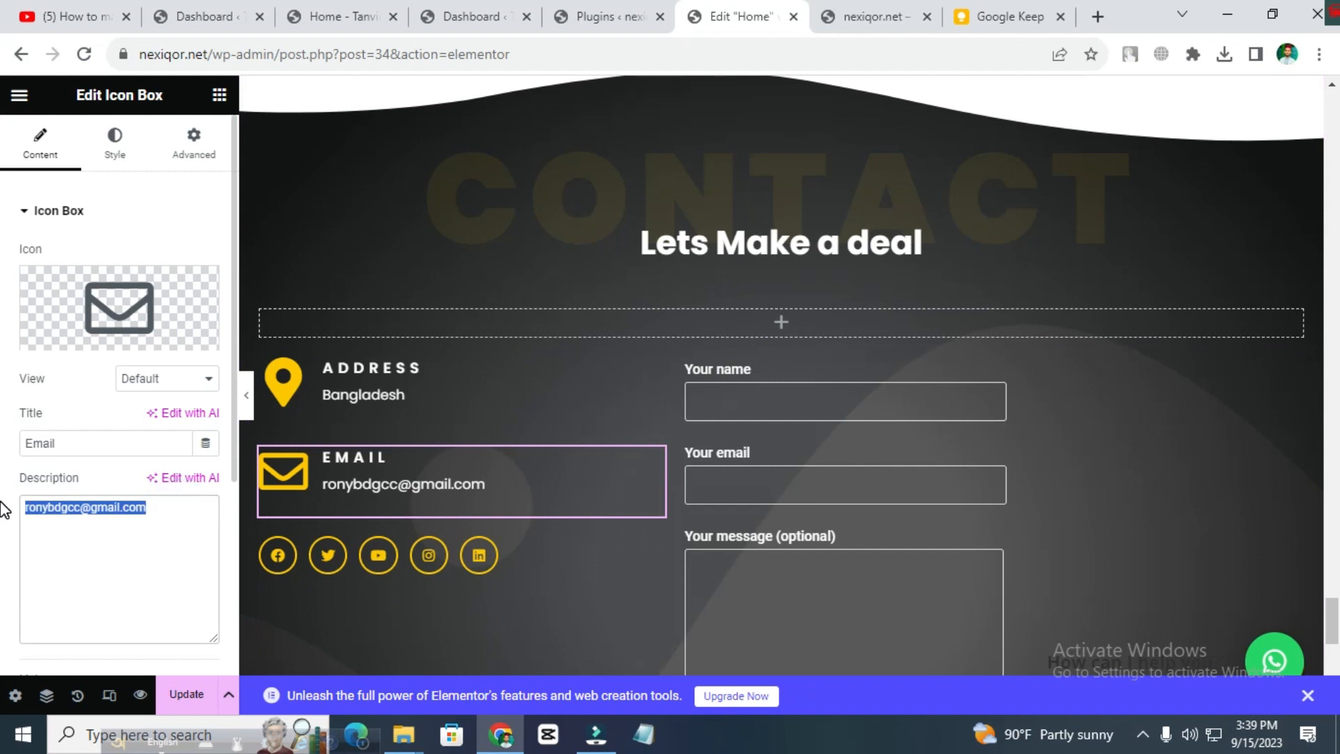
{"action": "key", "text": "ctrl+v"}
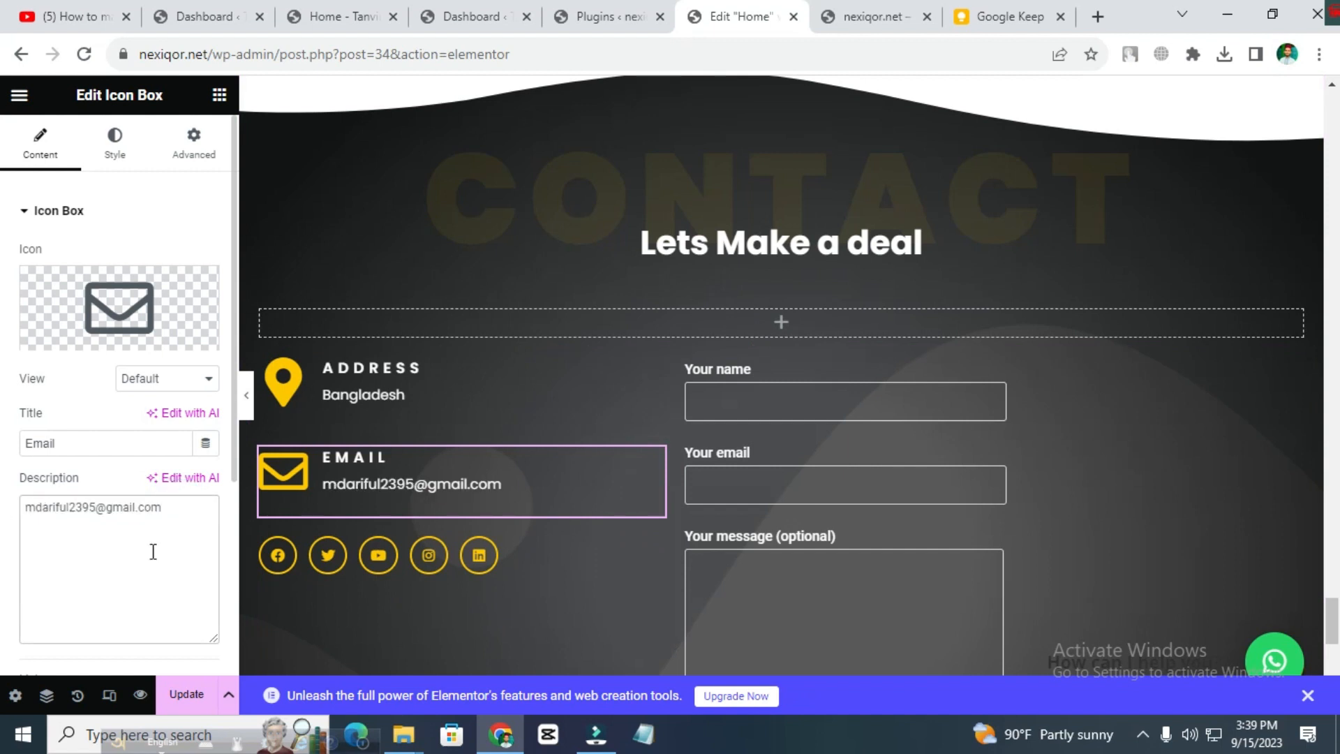
{"action": "scroll", "coordinate": [468, 549], "scroll_direction": "down", "scroll_amount": 5}
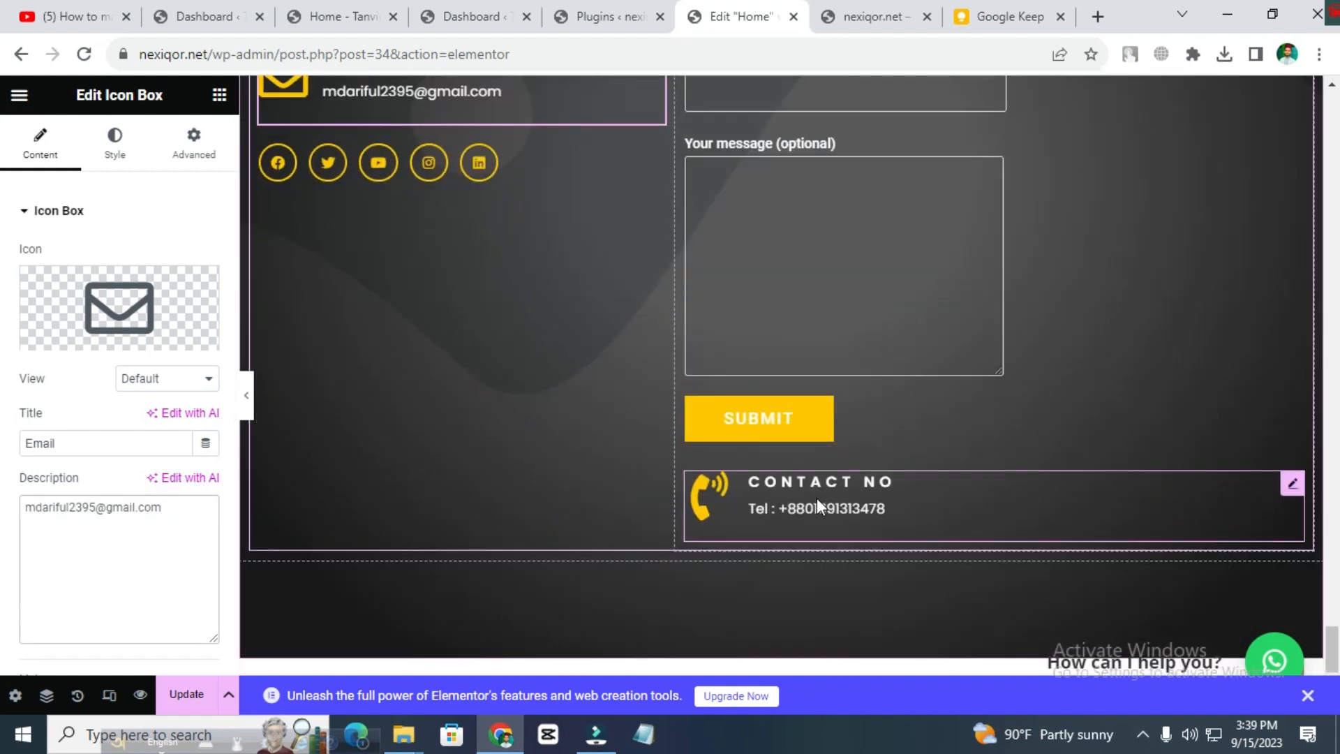
Step: Replace the Contact No box's description with the new phone number from saved notes
{"action": "left_click", "coordinate": [1289, 482]}
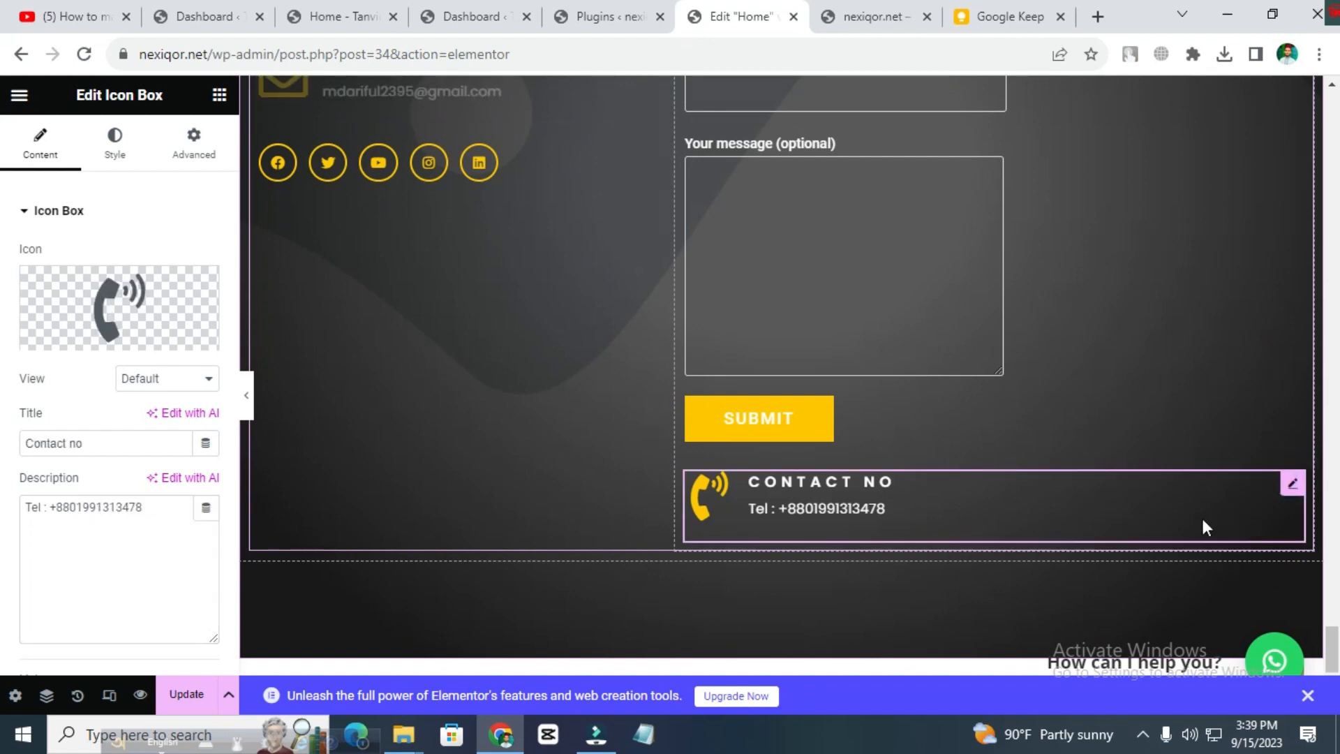
{"action": "left_click", "coordinate": [999, 9]}
{"action": "left_click_drag", "start_coordinate": [155, 510], "coordinate": [2, 510]}
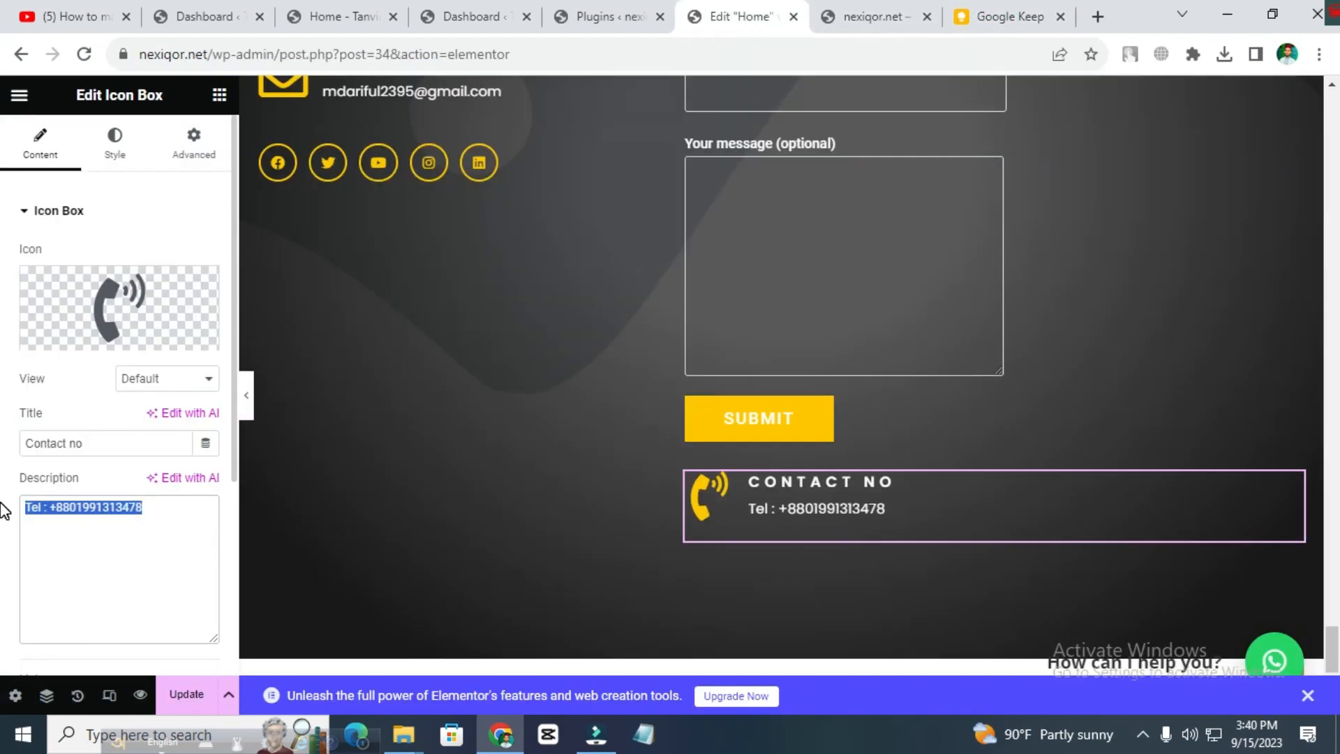
{"action": "key", "text": "ctrl+v"}
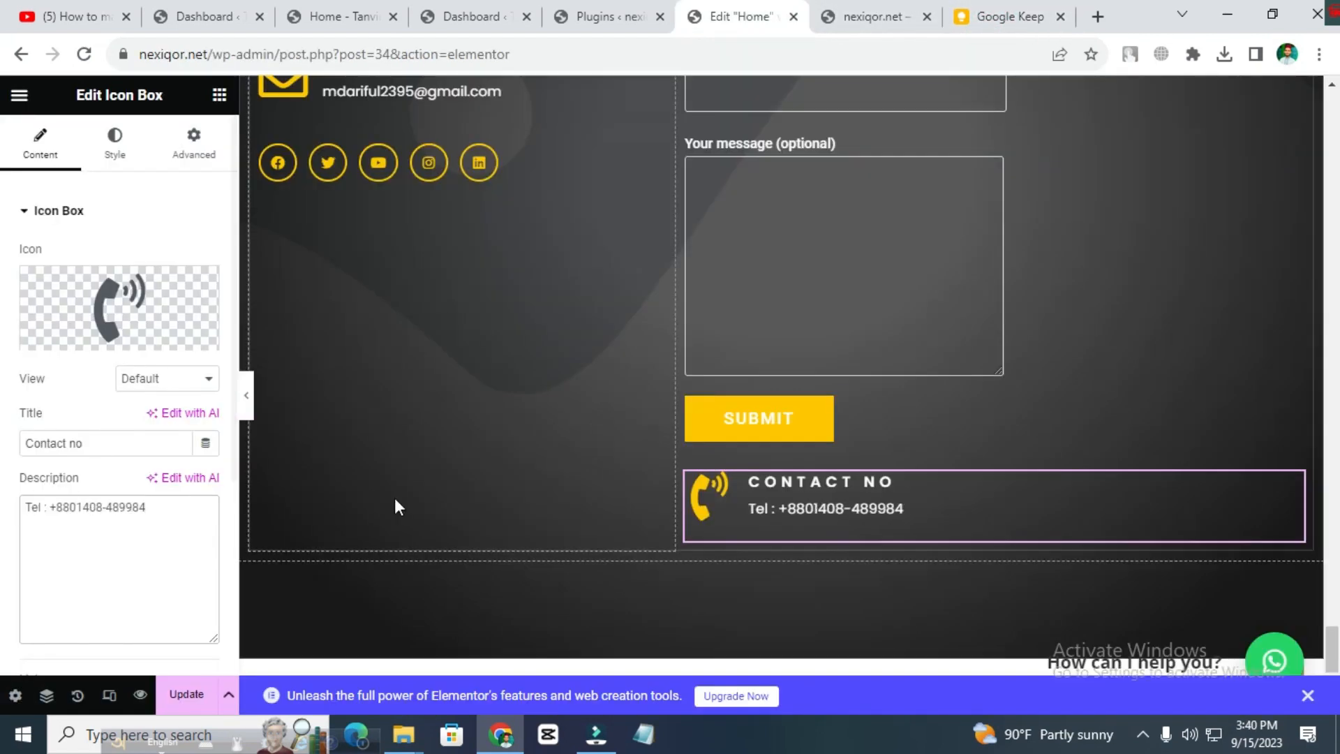
Step: Save the page with Update and switch to the live nexiqor.net homepage
{"action": "left_click", "coordinate": [186, 694]}
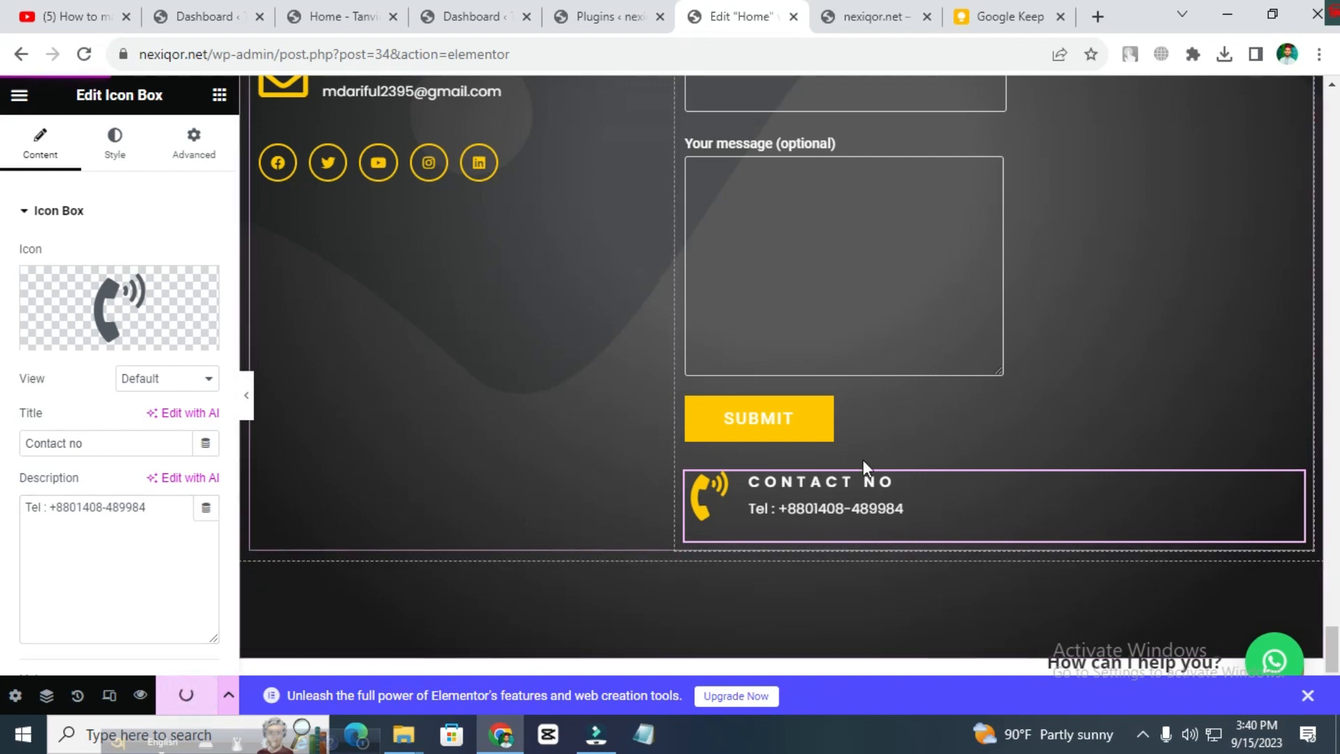
{"action": "scroll", "coordinate": [882, 455], "scroll_direction": "up", "scroll_amount": 10}
{"action": "scroll", "coordinate": [885, 465], "scroll_direction": "up", "scroll_amount": 15}
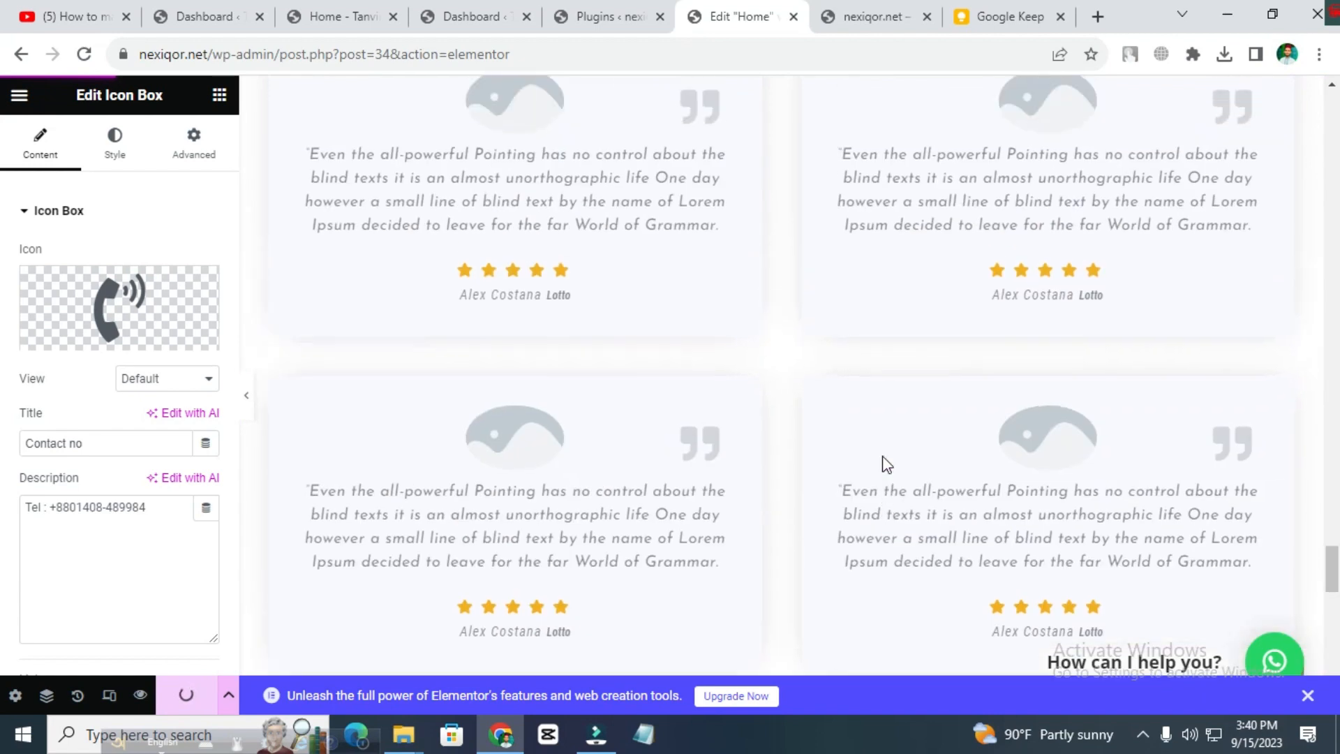
{"action": "scroll", "coordinate": [885, 466], "scroll_direction": "up", "scroll_amount": 5}
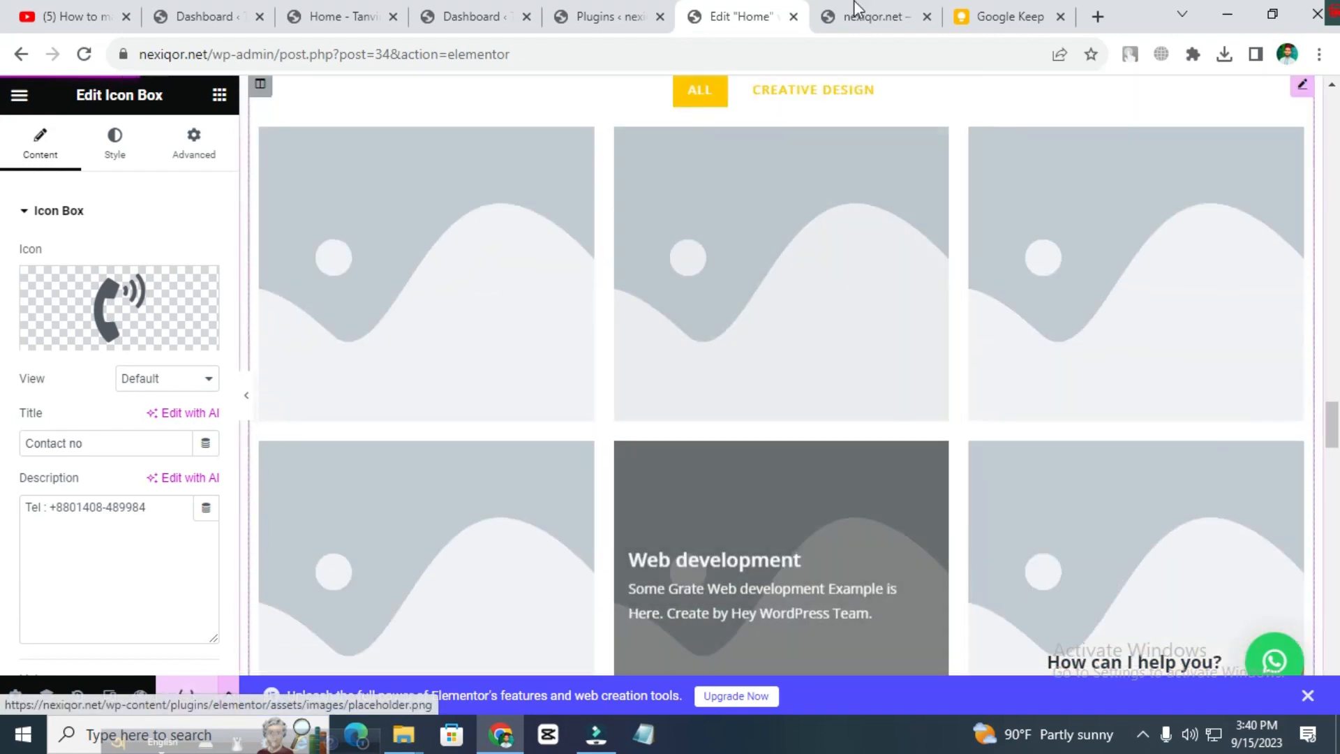
{"action": "left_click", "coordinate": [861, 23]}
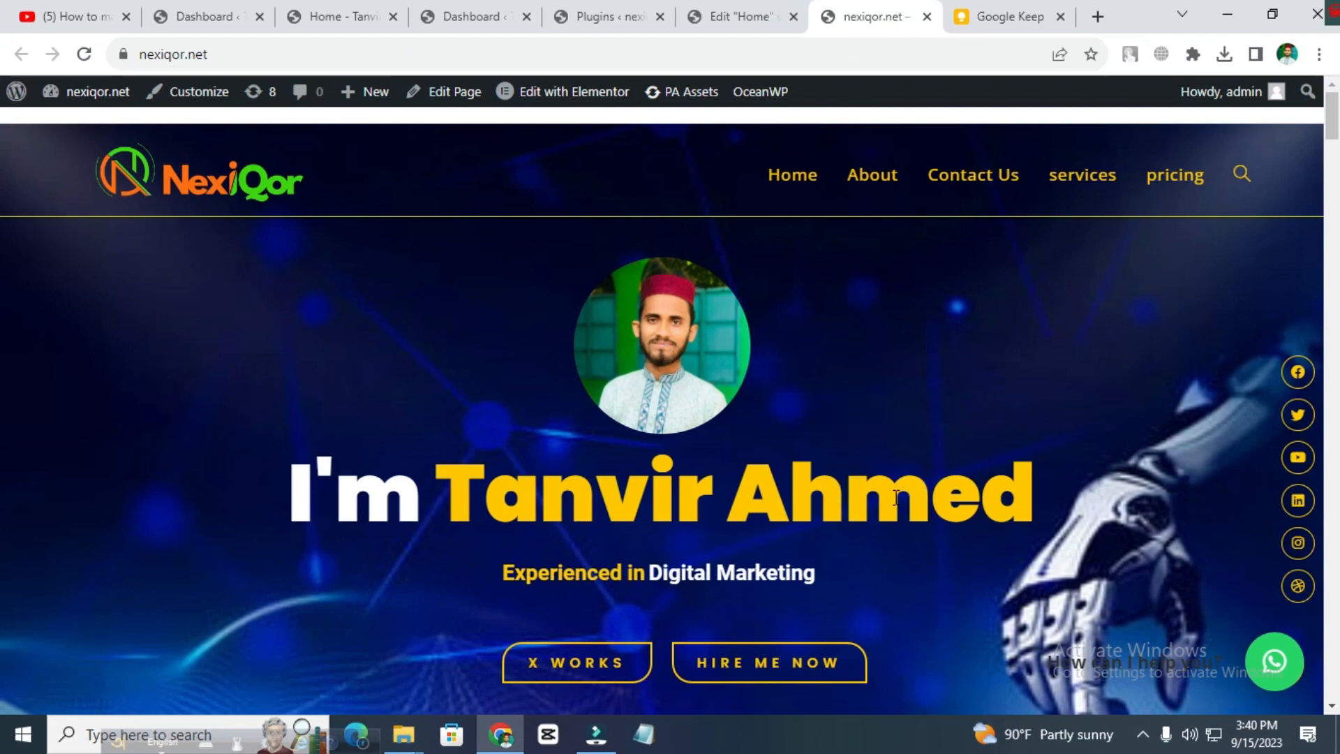
Step: Reload the live homepage and scroll through it to check the contact changes
{"action": "scroll", "coordinate": [896, 497], "scroll_direction": "down", "scroll_amount": 7}
{"action": "scroll", "coordinate": [907, 417], "scroll_direction": "up", "scroll_amount": 4}
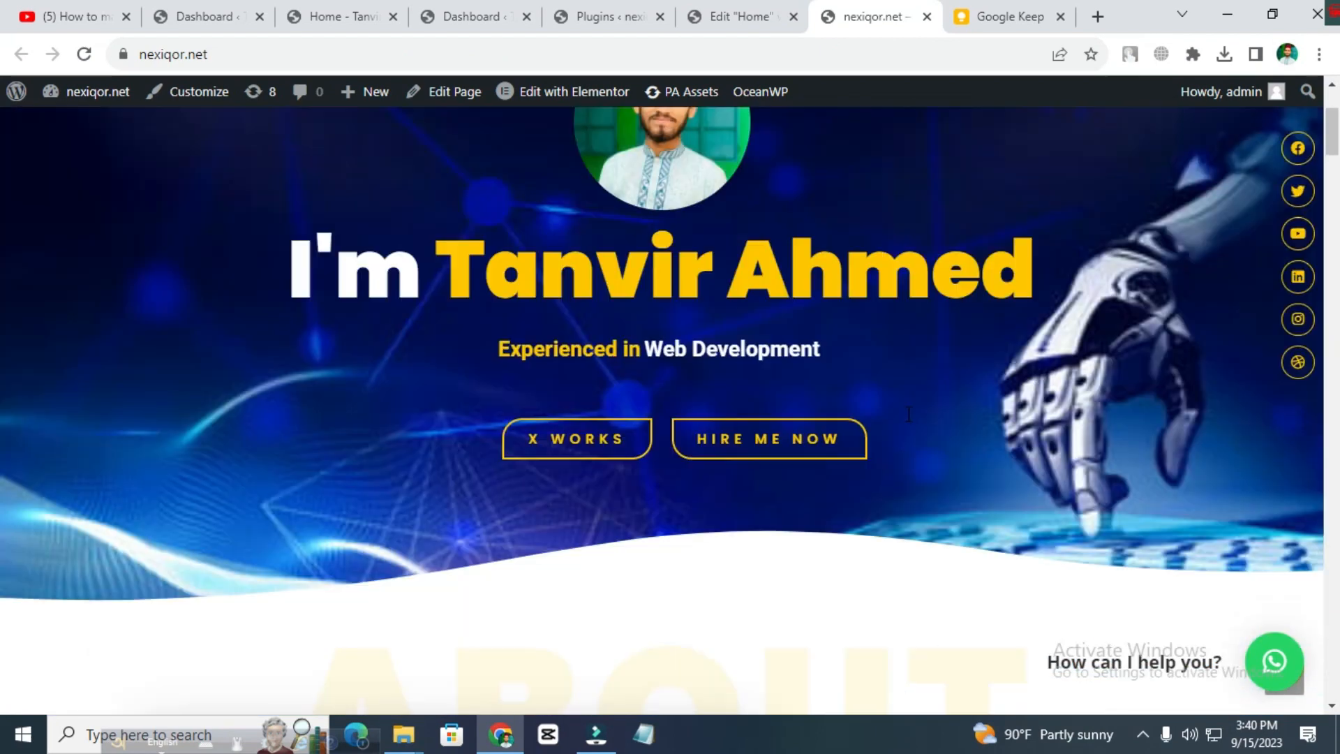
{"action": "scroll", "coordinate": [908, 415], "scroll_direction": "up", "scroll_amount": 3}
{"action": "left_click", "coordinate": [767, 18]}
{"action": "left_click", "coordinate": [892, 21]}
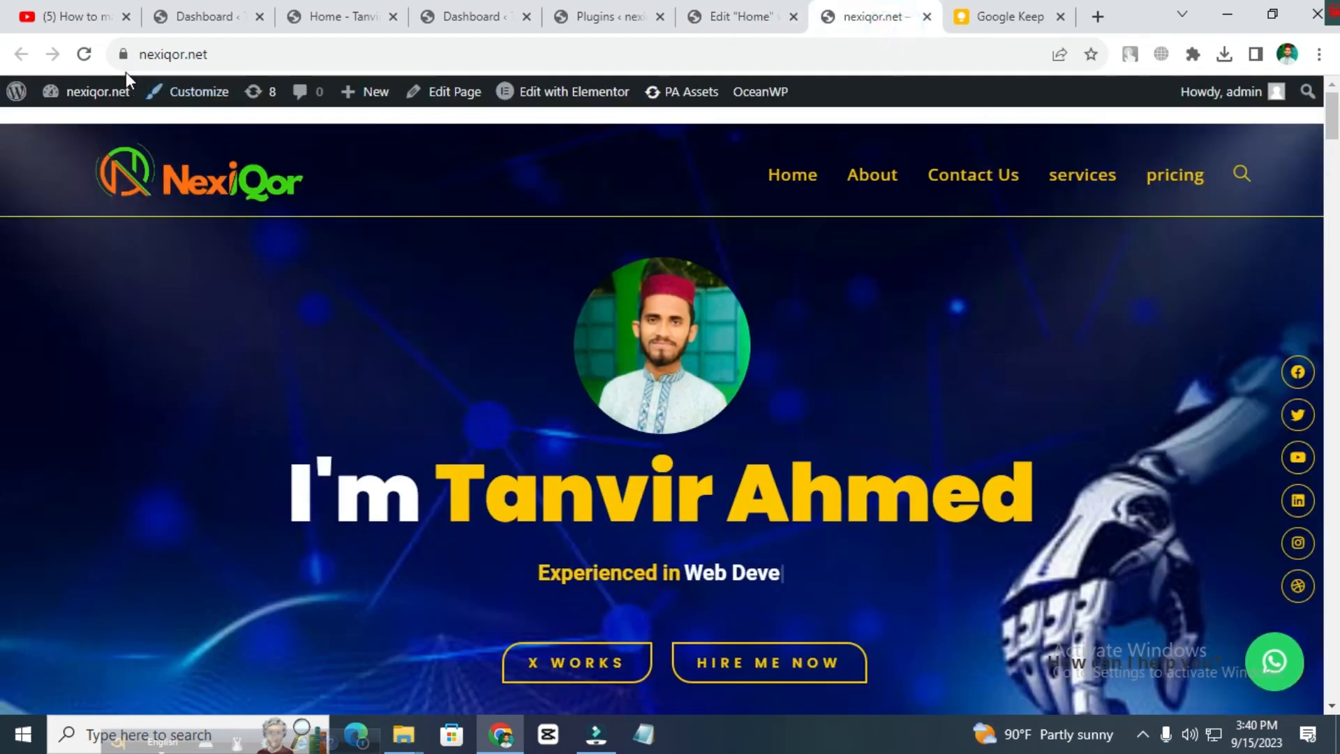
{"action": "left_click", "coordinate": [84, 54]}
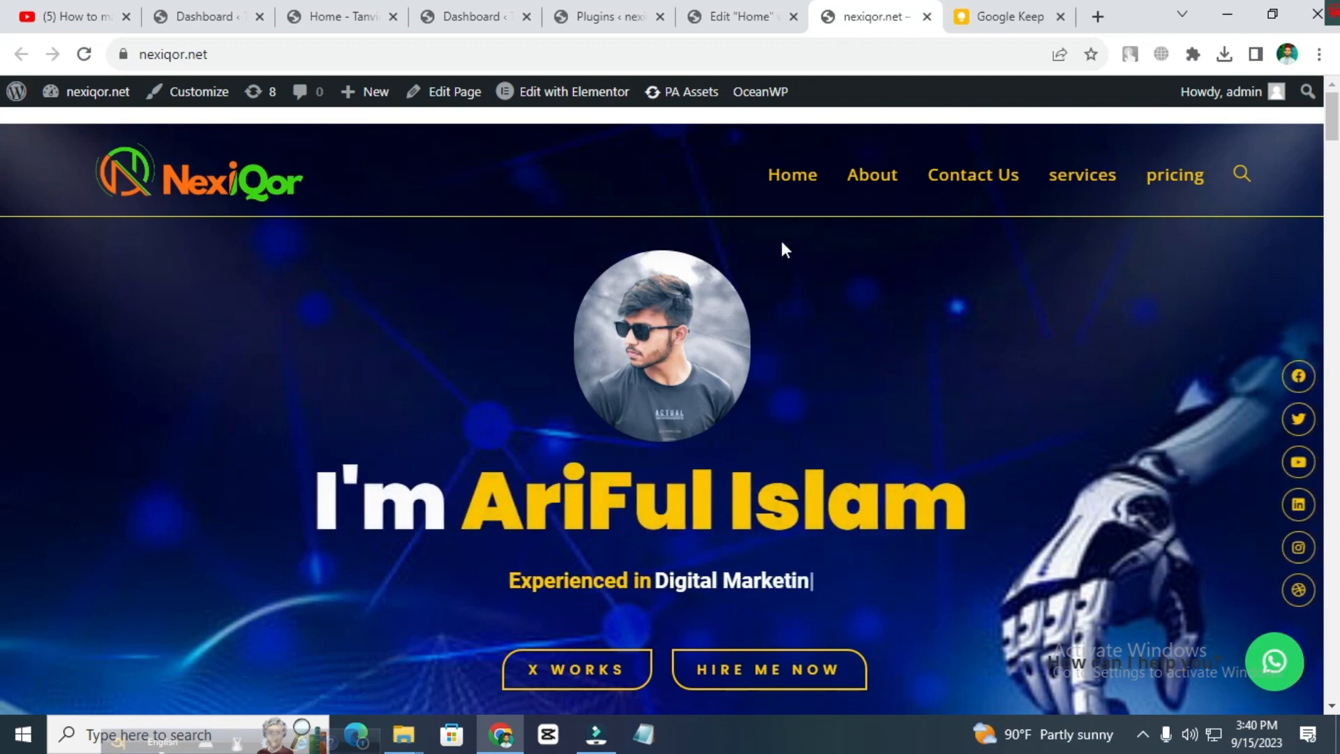
{"action": "scroll", "coordinate": [791, 305], "scroll_direction": "down", "scroll_amount": 4}
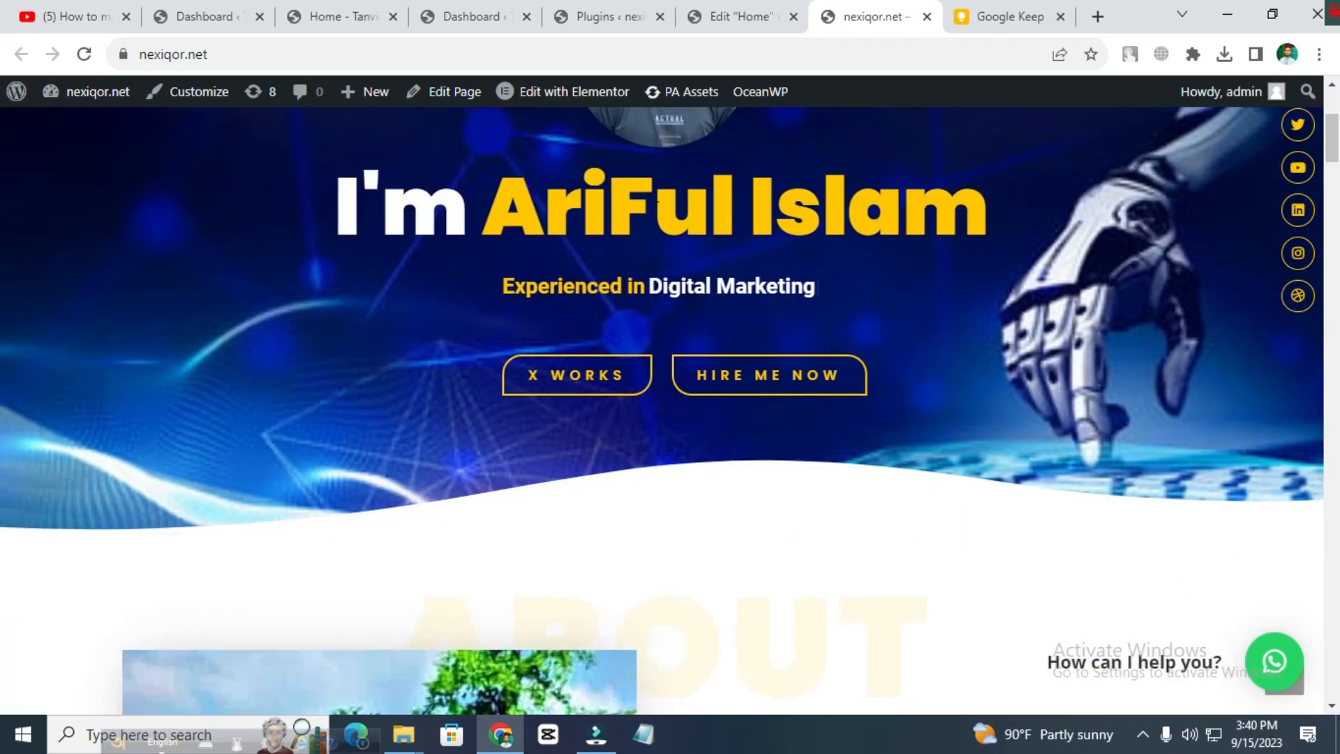
{"action": "scroll", "coordinate": [731, 325], "scroll_direction": "down", "scroll_amount": 20}
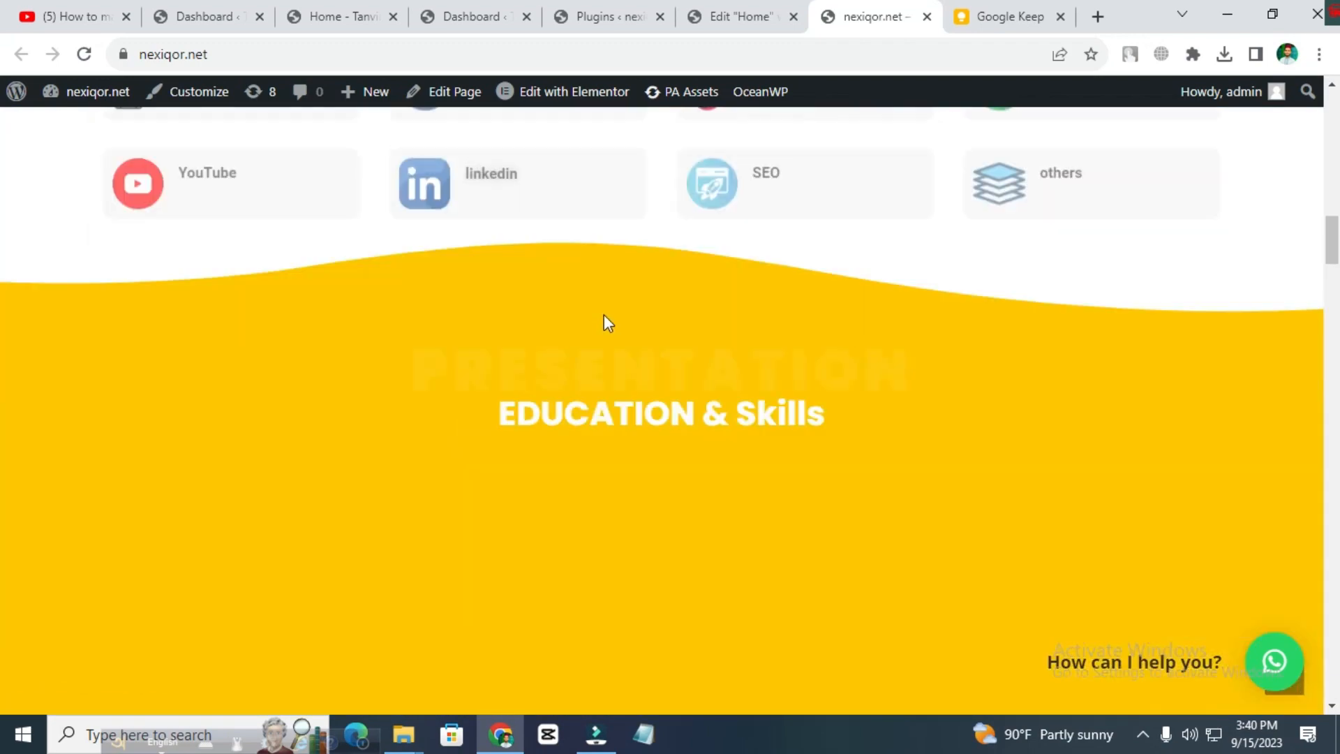
{"action": "scroll", "coordinate": [605, 315], "scroll_direction": "down", "scroll_amount": 18}
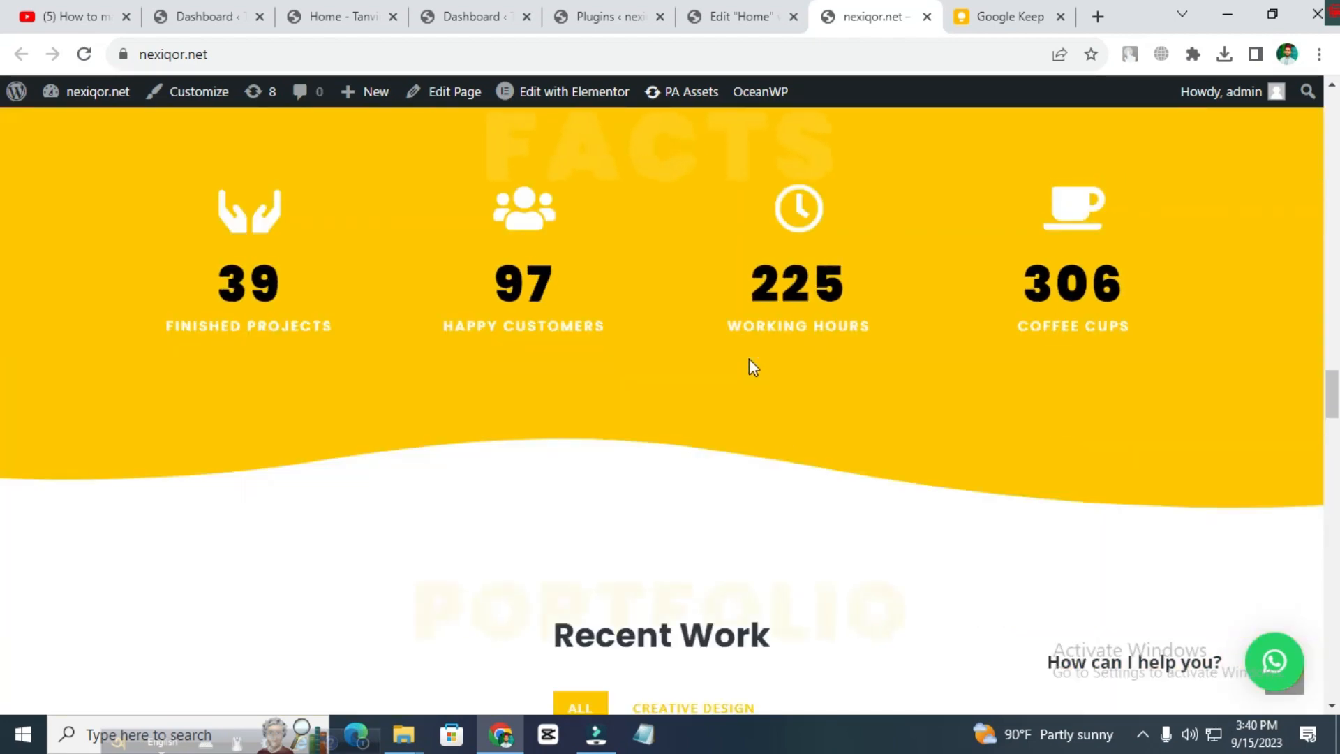
{"action": "scroll", "coordinate": [754, 363], "scroll_direction": "down", "scroll_amount": 10}
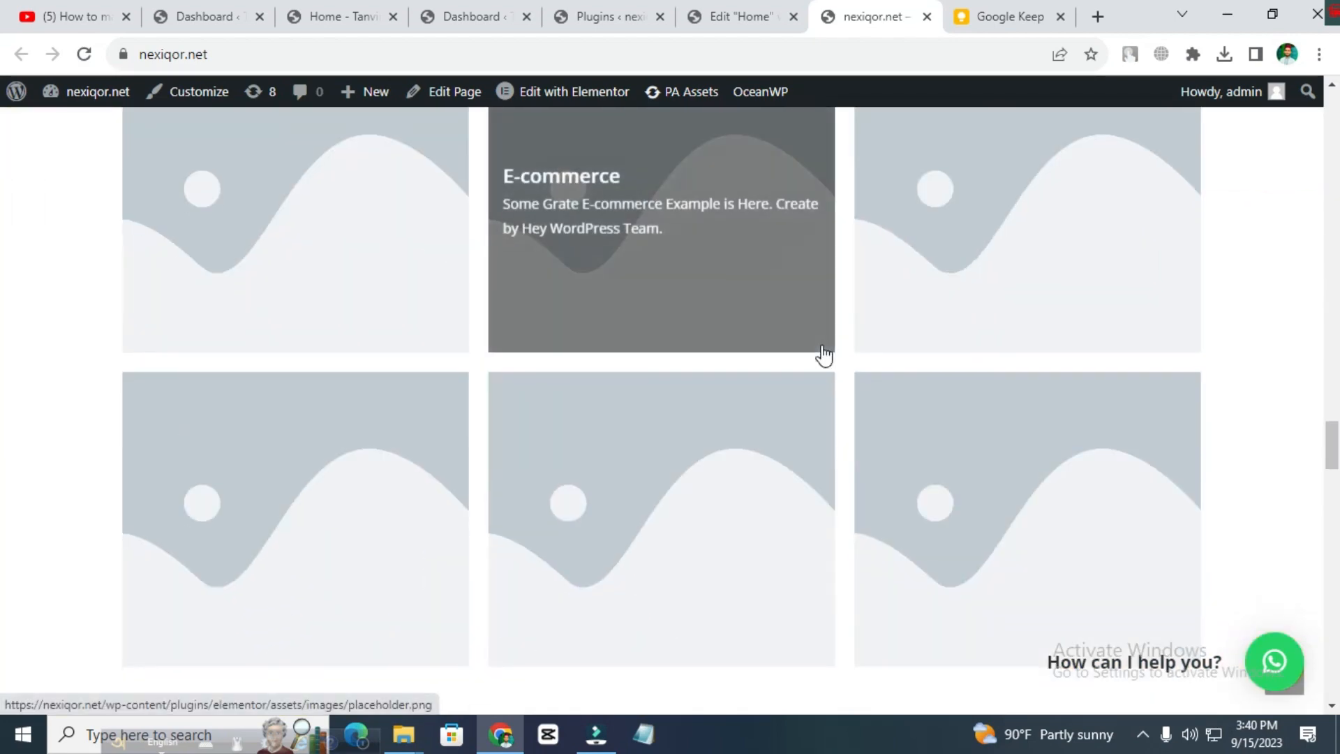
{"action": "scroll", "coordinate": [822, 347], "scroll_direction": "down", "scroll_amount": 15}
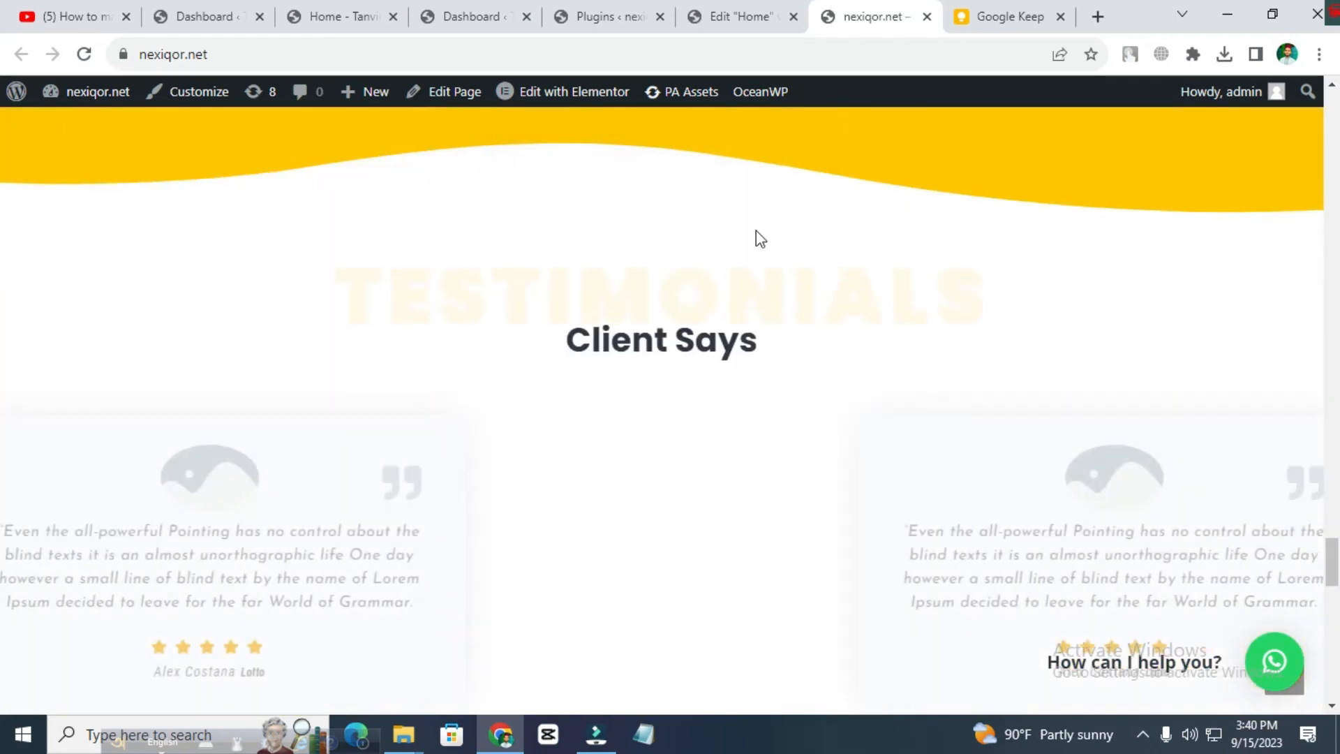
Step: Glance at the Plugins list, then return to the Elementor Home editor
{"action": "left_click", "coordinate": [722, 15]}
{"action": "left_click", "coordinate": [607, 17]}
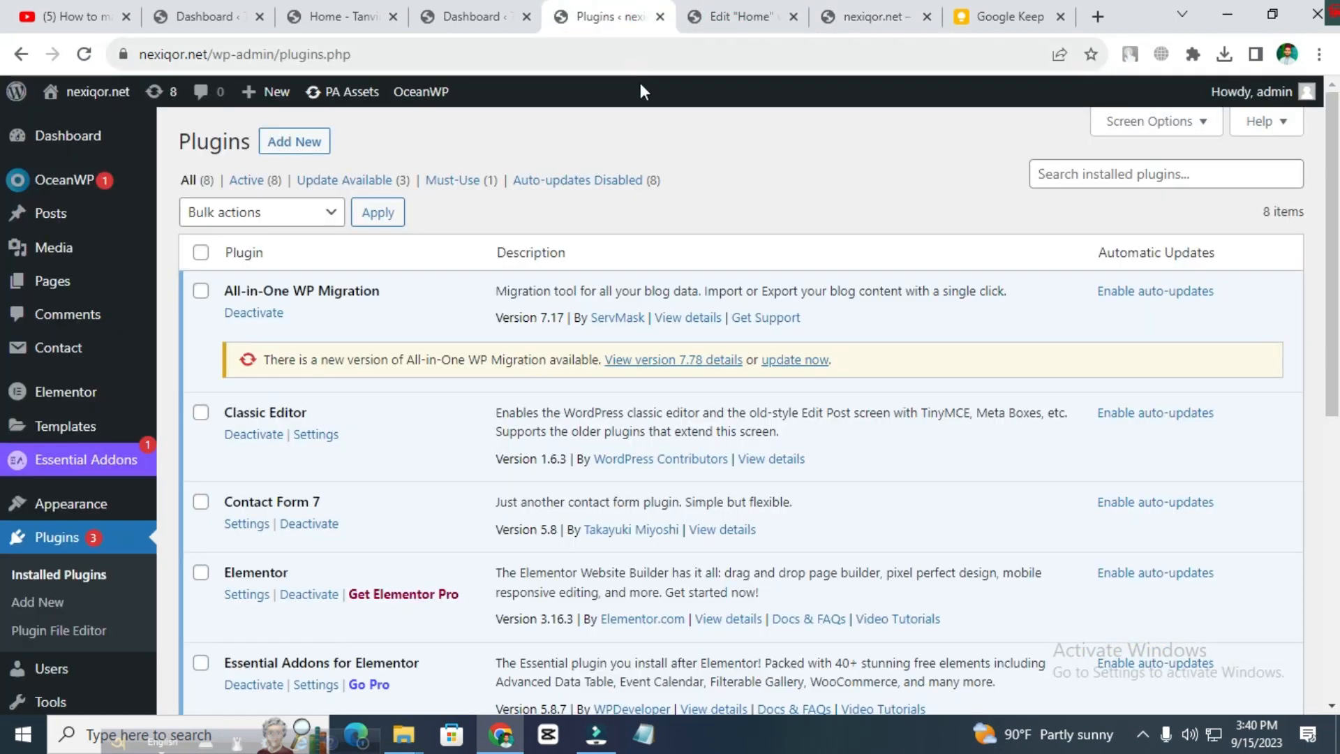
{"action": "left_click", "coordinate": [725, 17]}
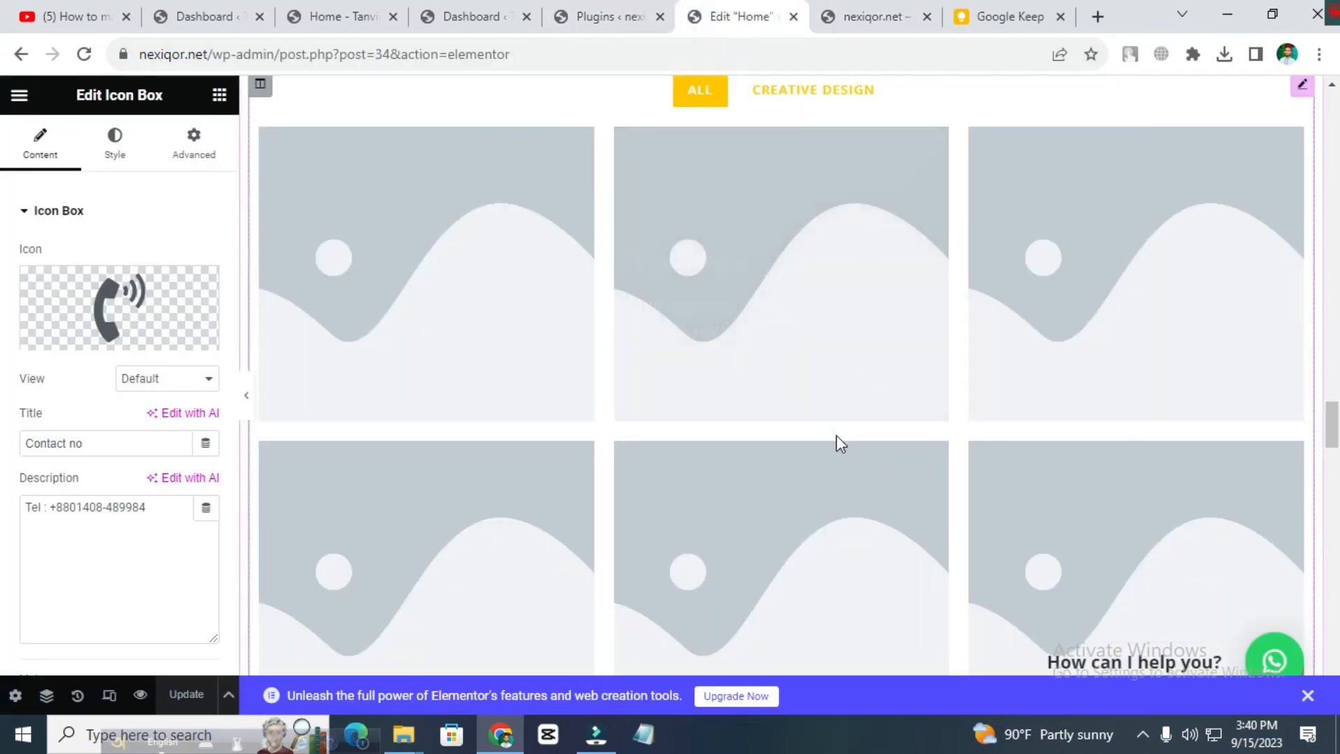
{"action": "scroll", "coordinate": [836, 436], "scroll_direction": "up", "scroll_amount": 10}
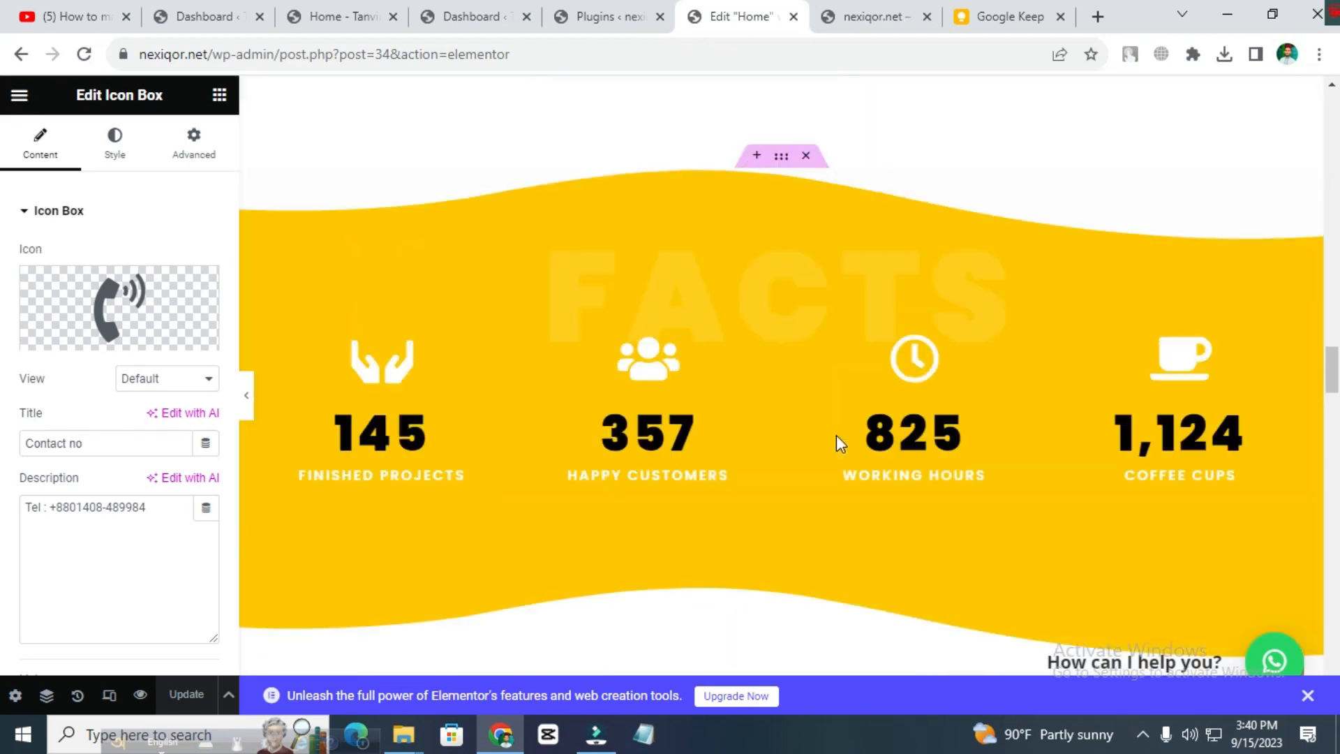
{"action": "scroll", "coordinate": [836, 434], "scroll_direction": "up", "scroll_amount": 15}
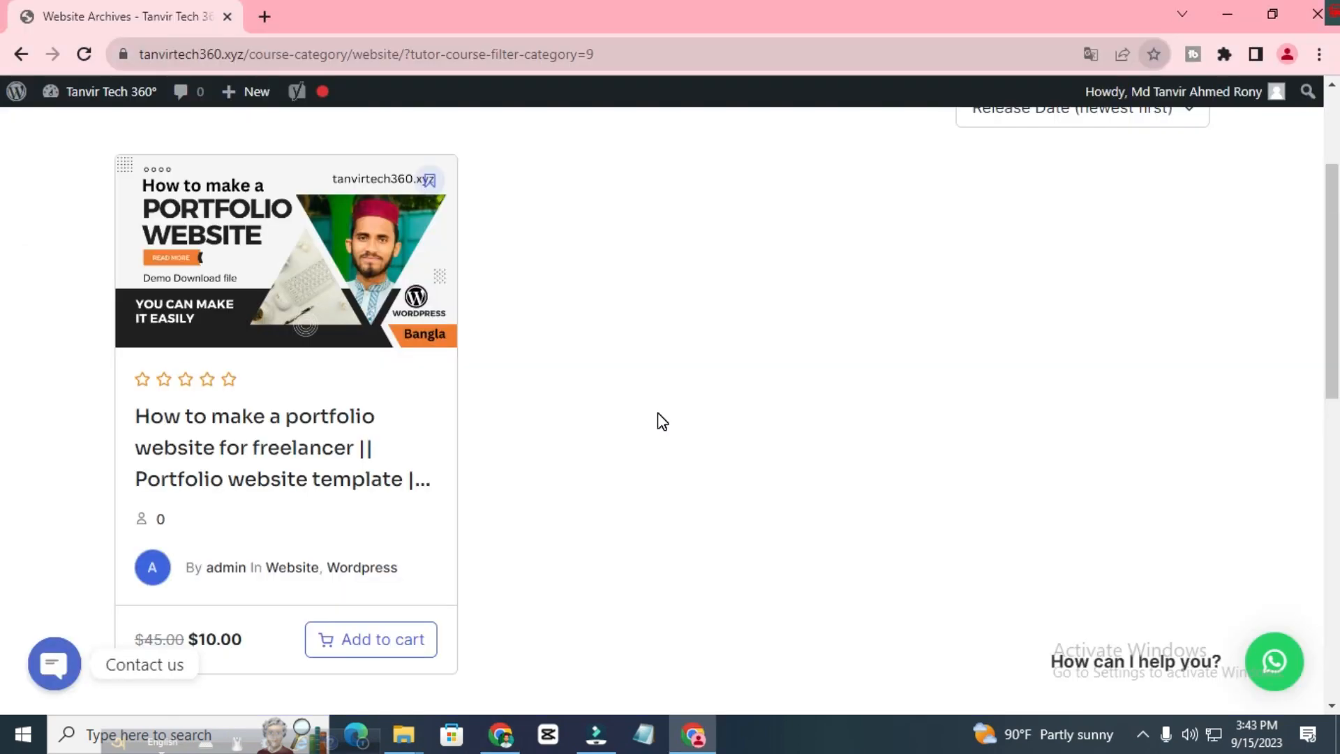
Step: Open the portfolio website course page and add the $10.00 course to the cart
{"action": "scroll", "coordinate": [532, 412], "scroll_direction": "up", "scroll_amount": 3}
{"action": "scroll", "coordinate": [514, 425], "scroll_direction": "down", "scroll_amount": 3}
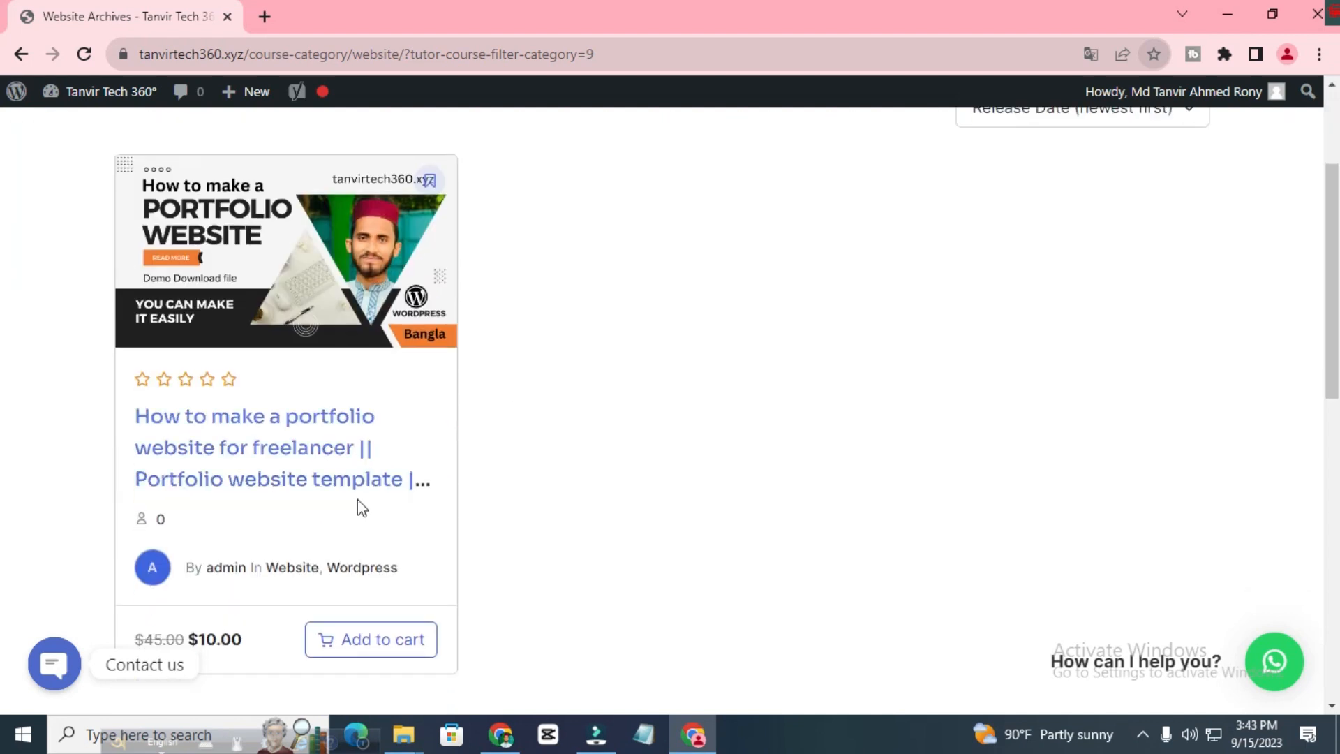
{"action": "left_click", "coordinate": [273, 435]}
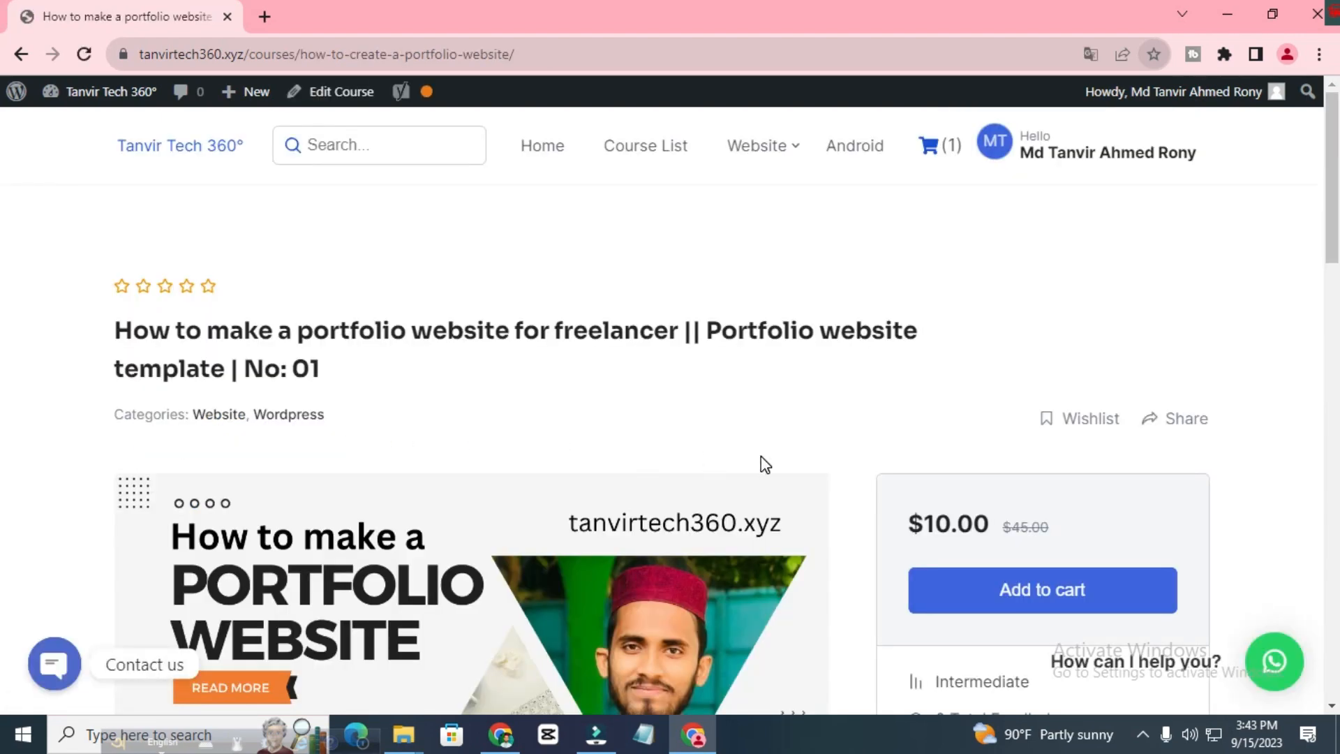
{"action": "scroll", "coordinate": [761, 456], "scroll_direction": "down", "scroll_amount": 4}
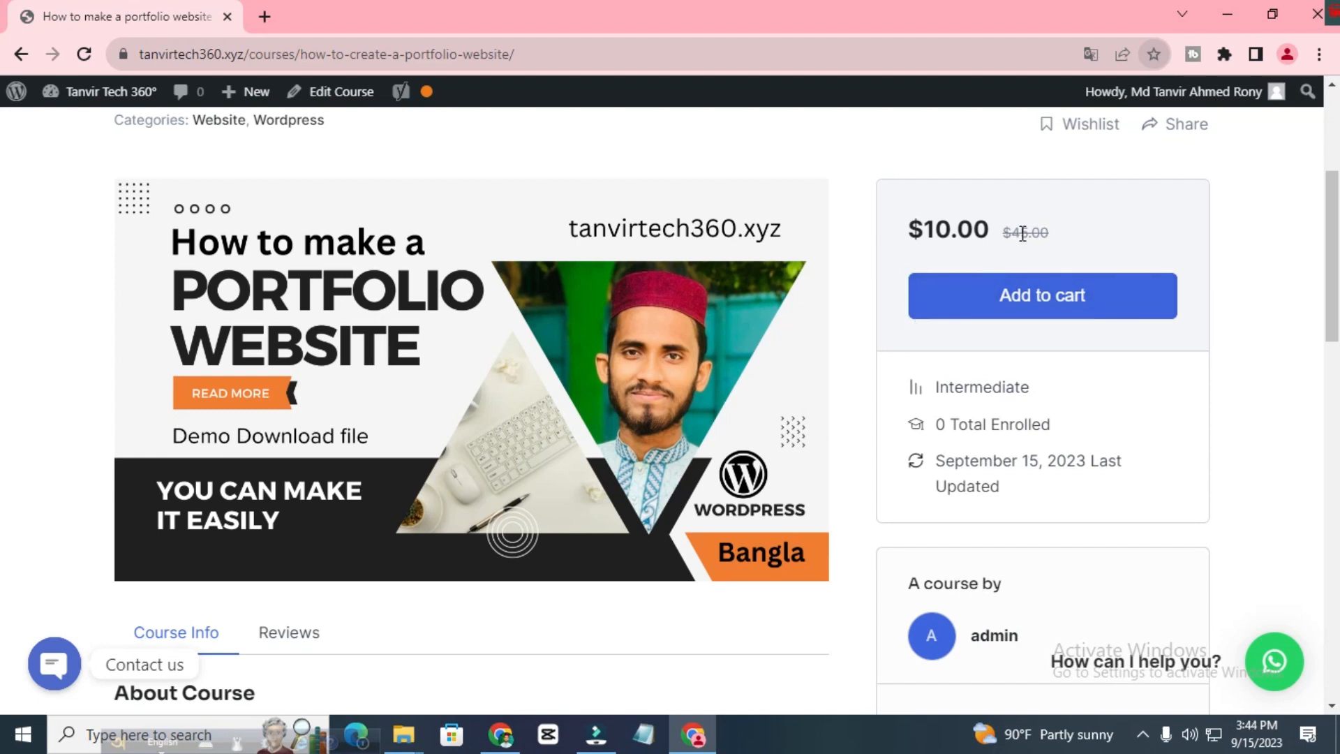
{"action": "double_click", "coordinate": [937, 236]}
{"action": "left_click", "coordinate": [936, 232]}
{"action": "scroll", "coordinate": [782, 323], "scroll_direction": "up", "scroll_amount": 3}
{"action": "scroll", "coordinate": [792, 316], "scroll_direction": "up", "scroll_amount": 1}
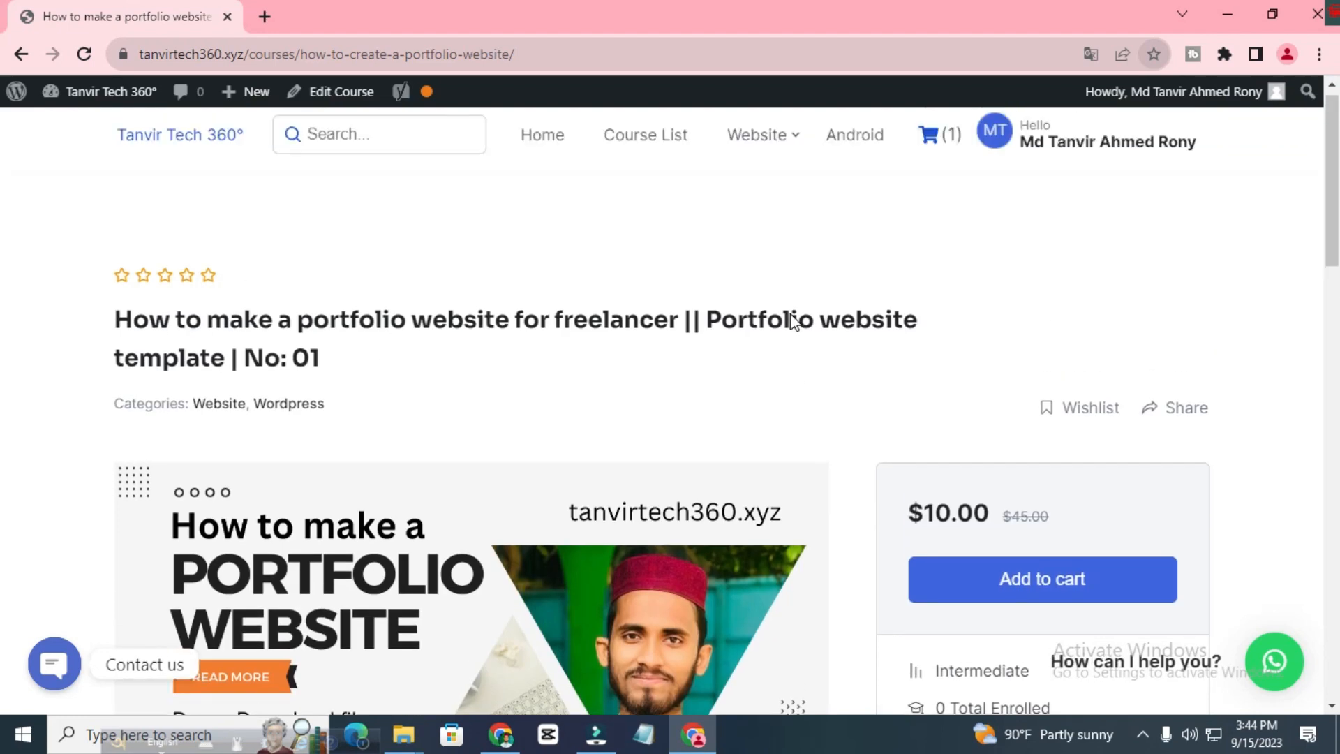
{"action": "scroll", "coordinate": [793, 317], "scroll_direction": "down", "scroll_amount": 3}
{"action": "left_click", "coordinate": [1059, 394]}
Step: Expand the Portfolio Templates and Password lesson lists, then open the cart
{"action": "scroll", "coordinate": [756, 368], "scroll_direction": "down", "scroll_amount": 3}
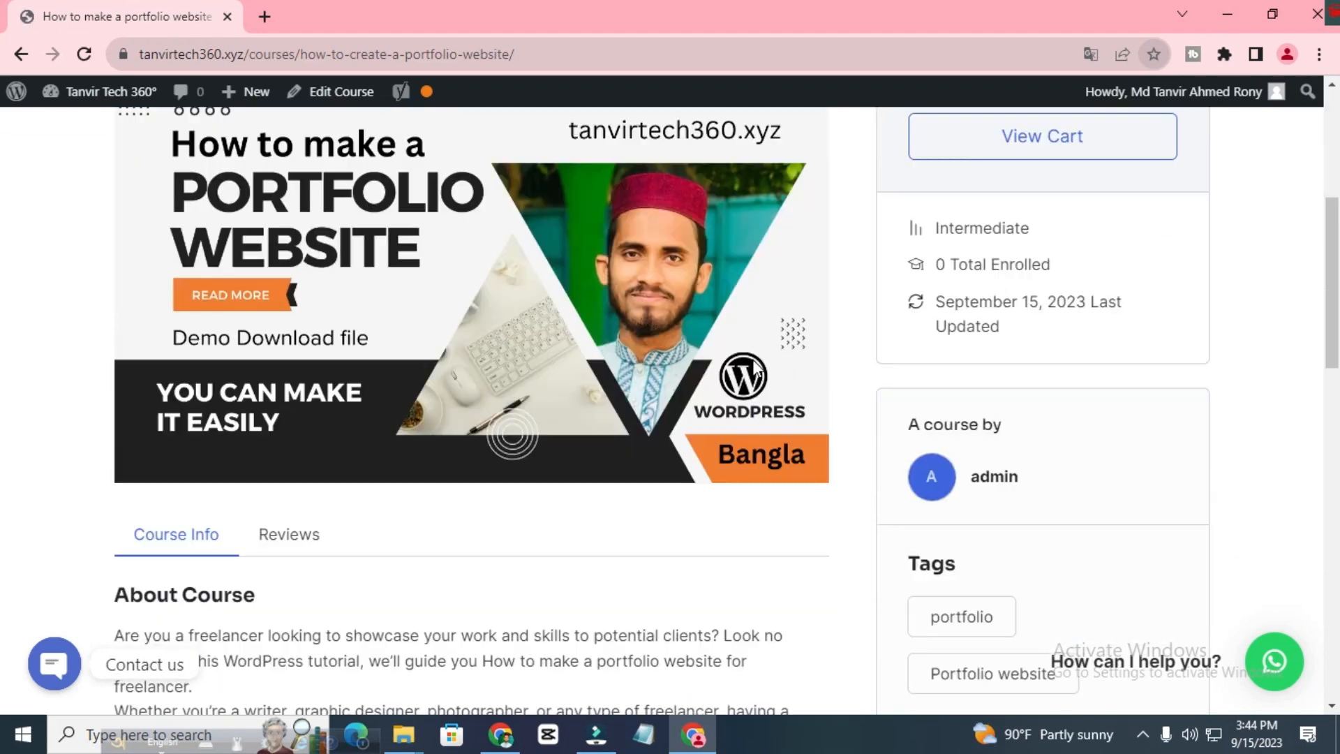
{"action": "scroll", "coordinate": [840, 394], "scroll_direction": "up", "scroll_amount": 3}
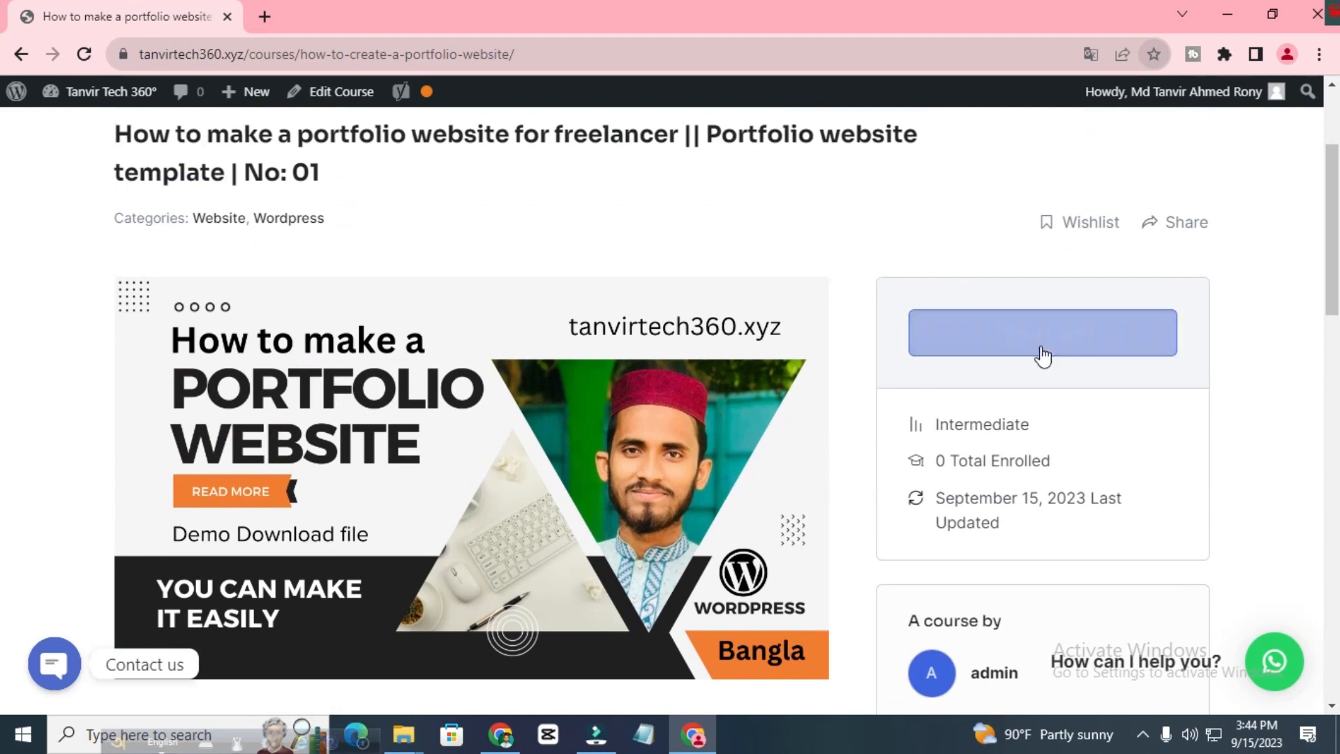
{"action": "scroll", "coordinate": [292, 394], "scroll_direction": "down", "scroll_amount": 15}
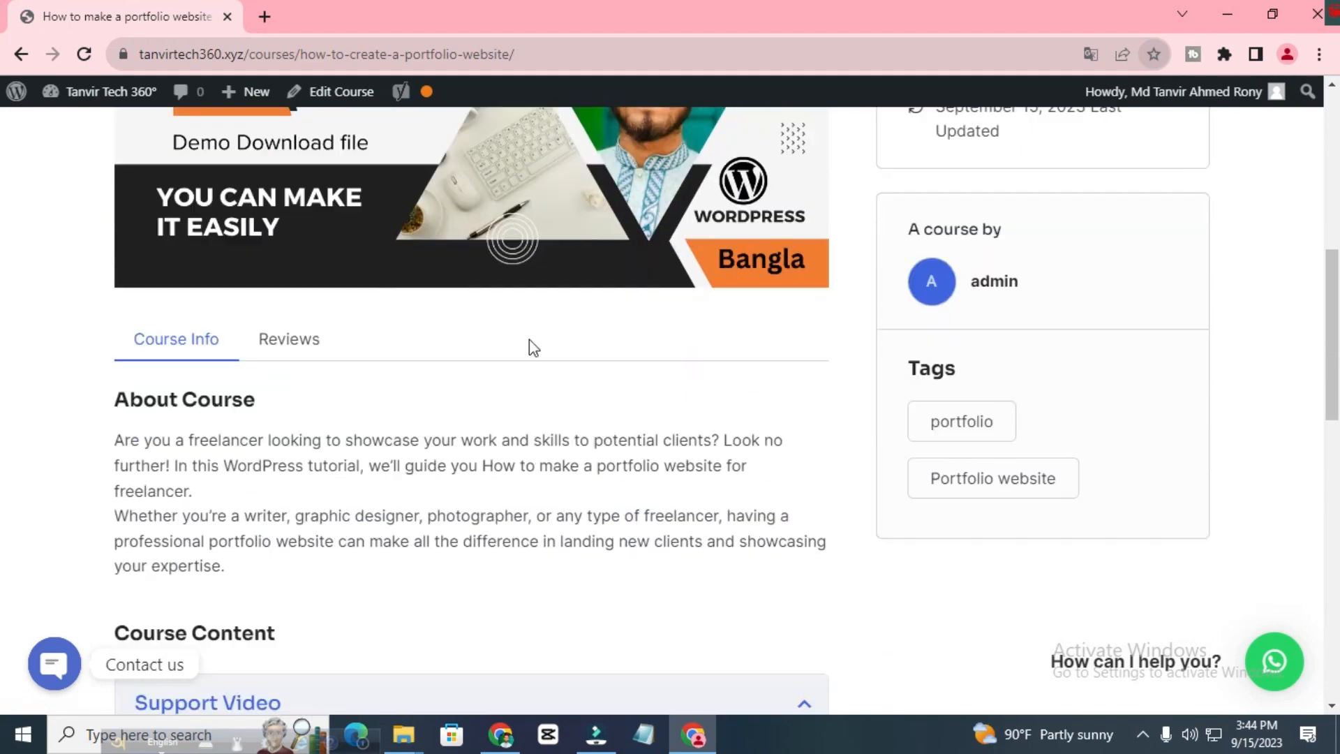
{"action": "scroll", "coordinate": [436, 370], "scroll_direction": "up", "scroll_amount": 3}
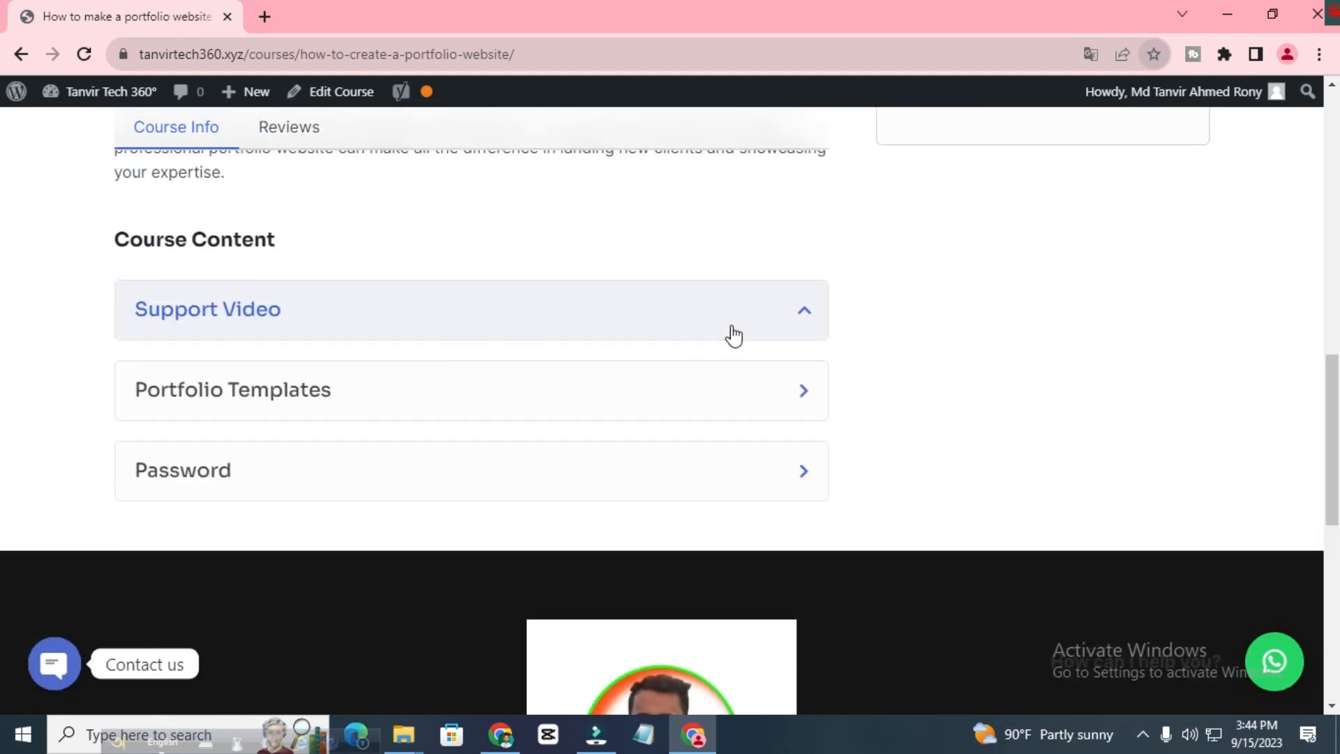
{"action": "left_click", "coordinate": [812, 384]}
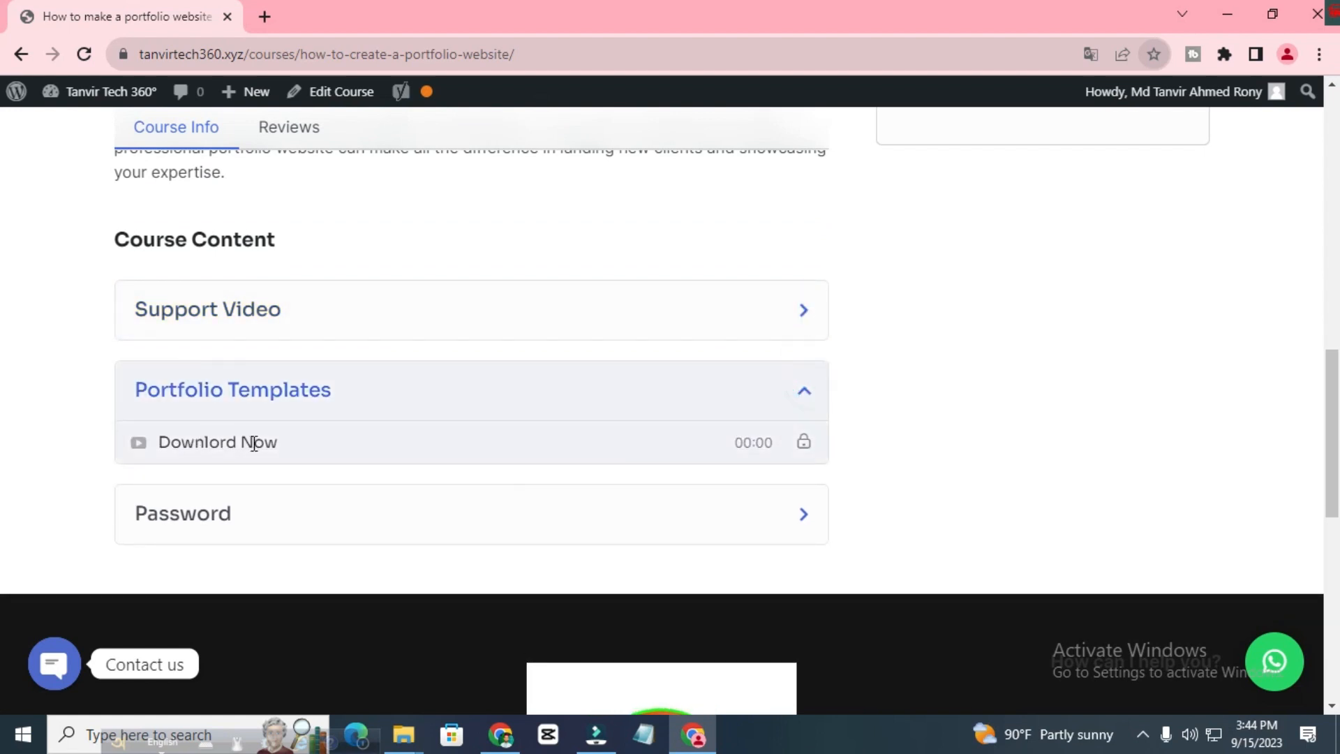
{"action": "left_click", "coordinate": [802, 513]}
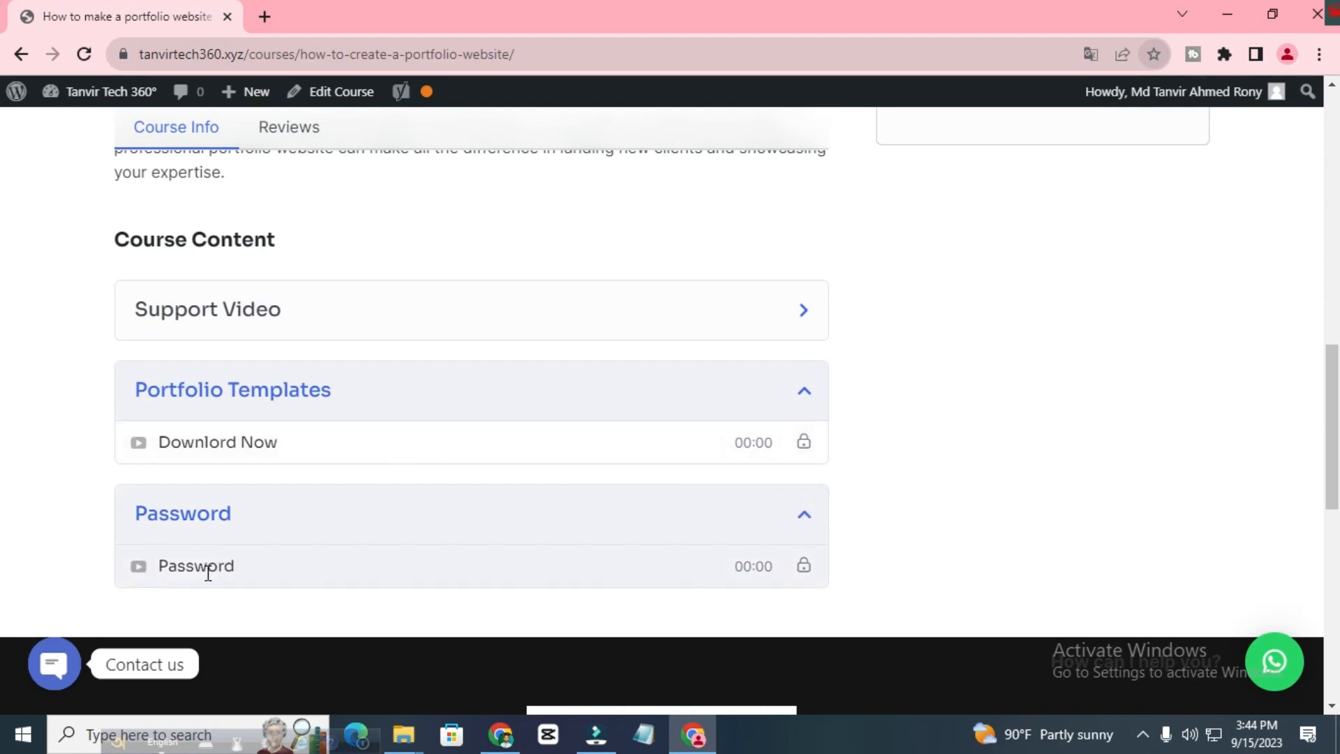
{"action": "scroll", "coordinate": [839, 439], "scroll_direction": "up", "scroll_amount": 10}
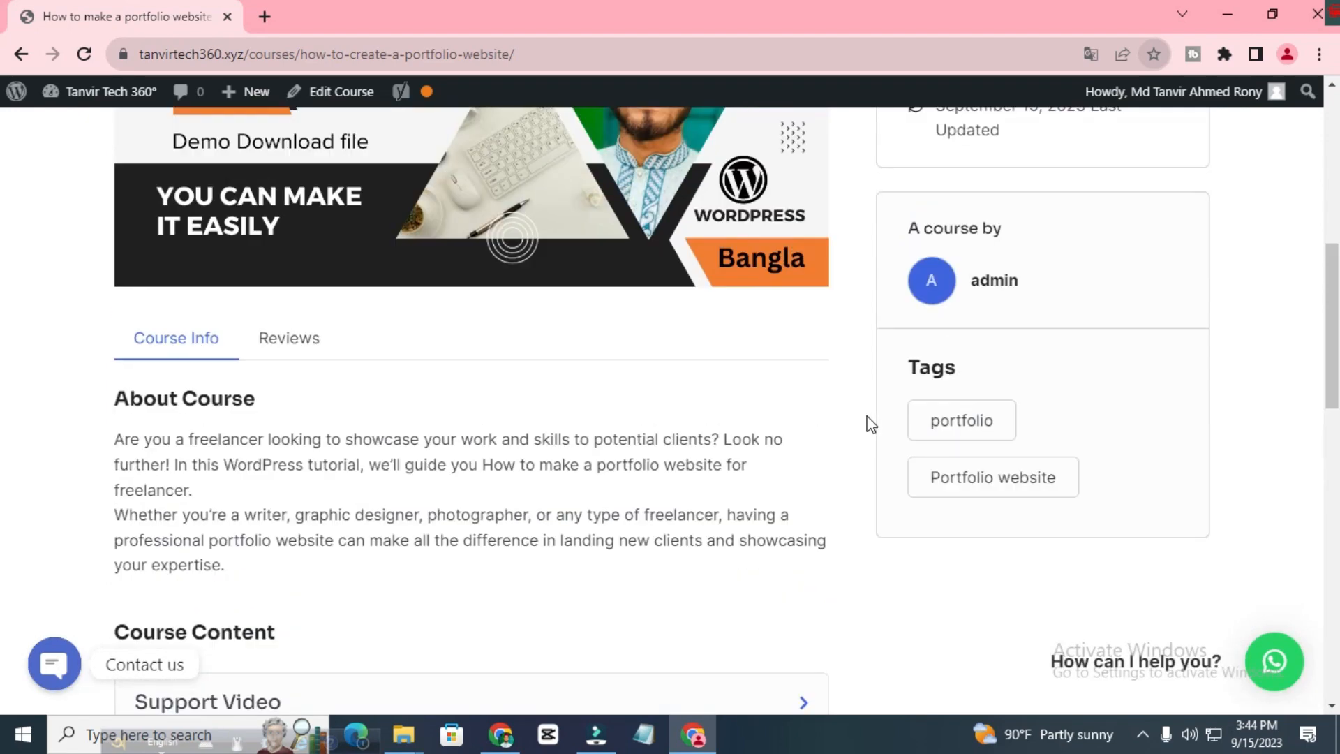
{"action": "scroll", "coordinate": [870, 422], "scroll_direction": "down", "scroll_amount": 6}
{"action": "scroll", "coordinate": [873, 422], "scroll_direction": "up", "scroll_amount": 7}
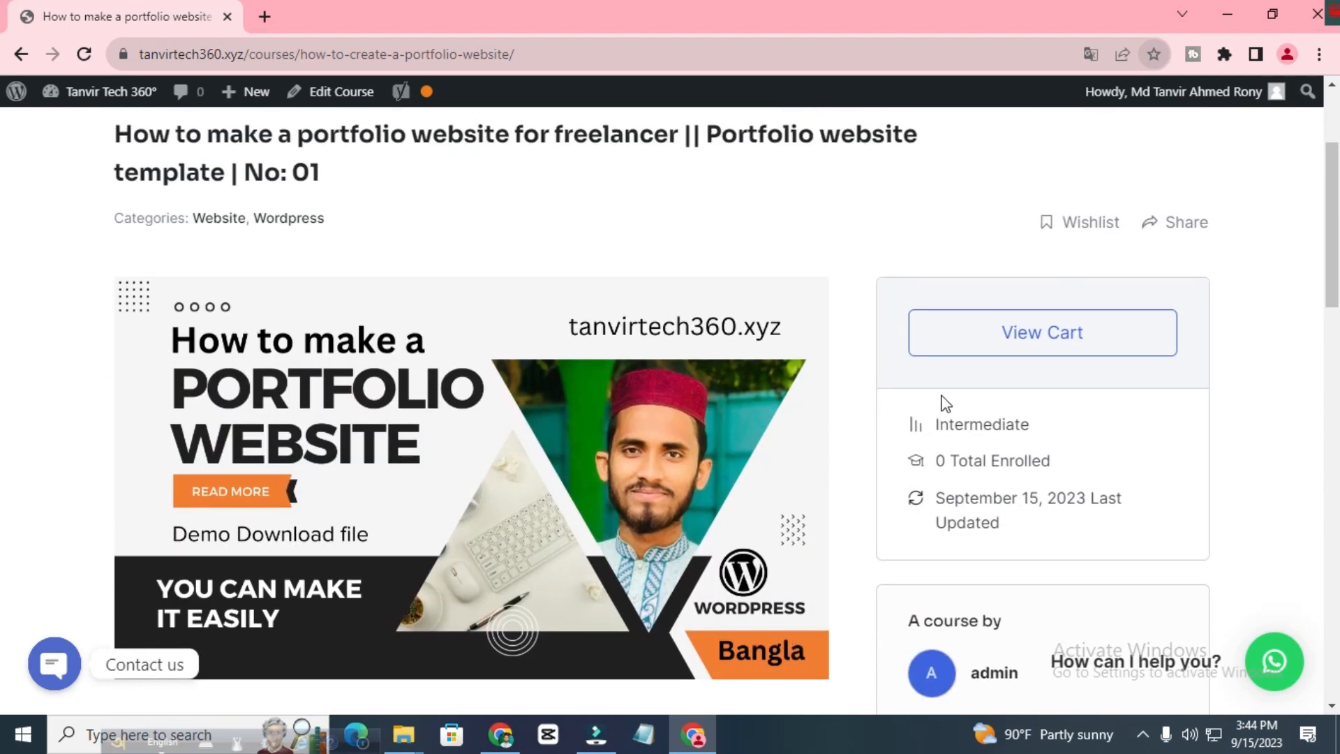
{"action": "left_click", "coordinate": [1073, 348]}
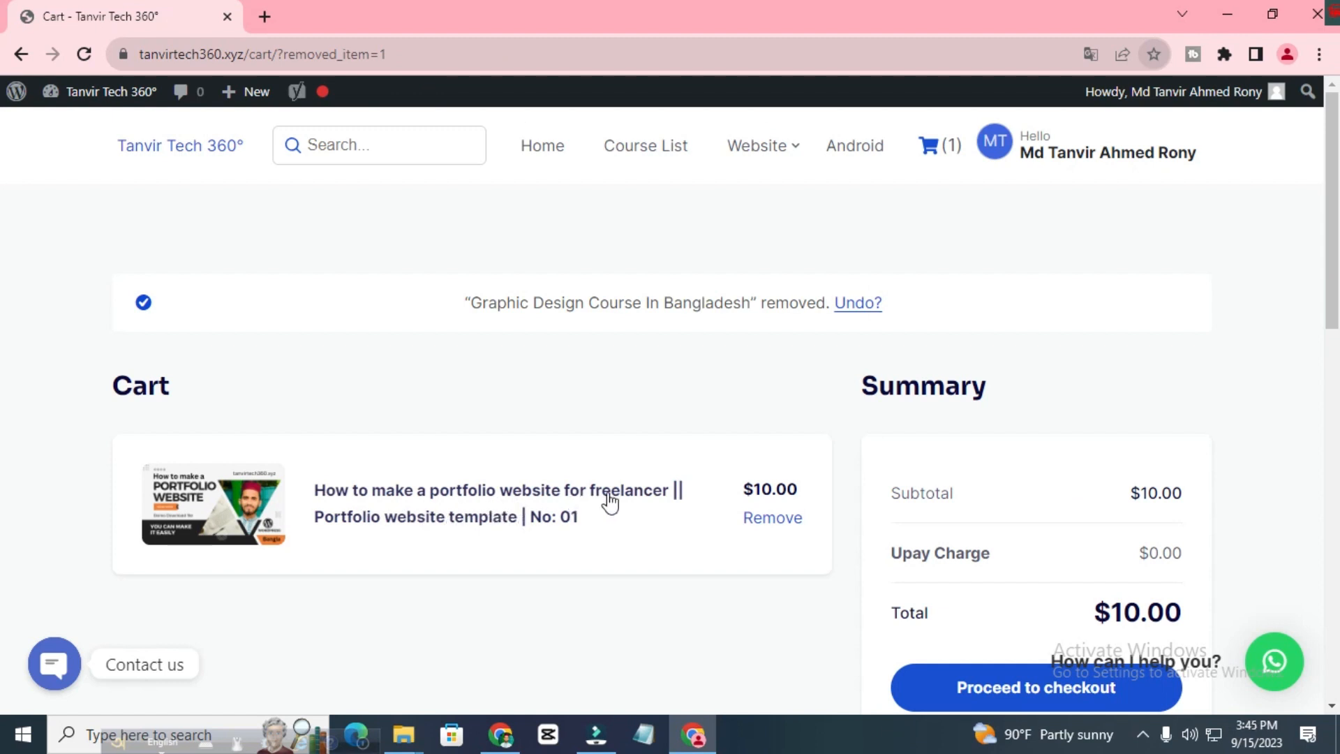
Step: Review the $10.00 cart total and proceed to checkout
{"action": "scroll", "coordinate": [933, 518], "scroll_direction": "down", "scroll_amount": 3}
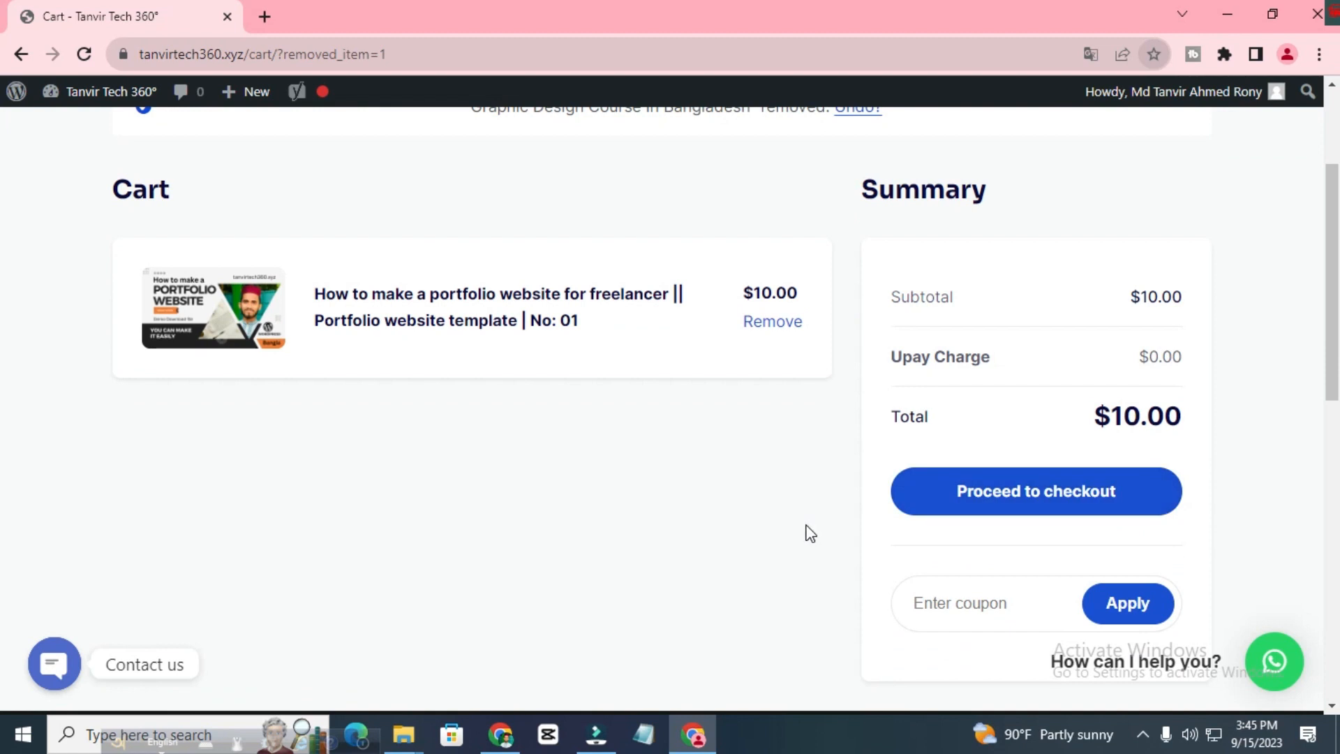
{"action": "left_click", "coordinate": [1114, 416]}
{"action": "left_click", "coordinate": [1084, 499]}
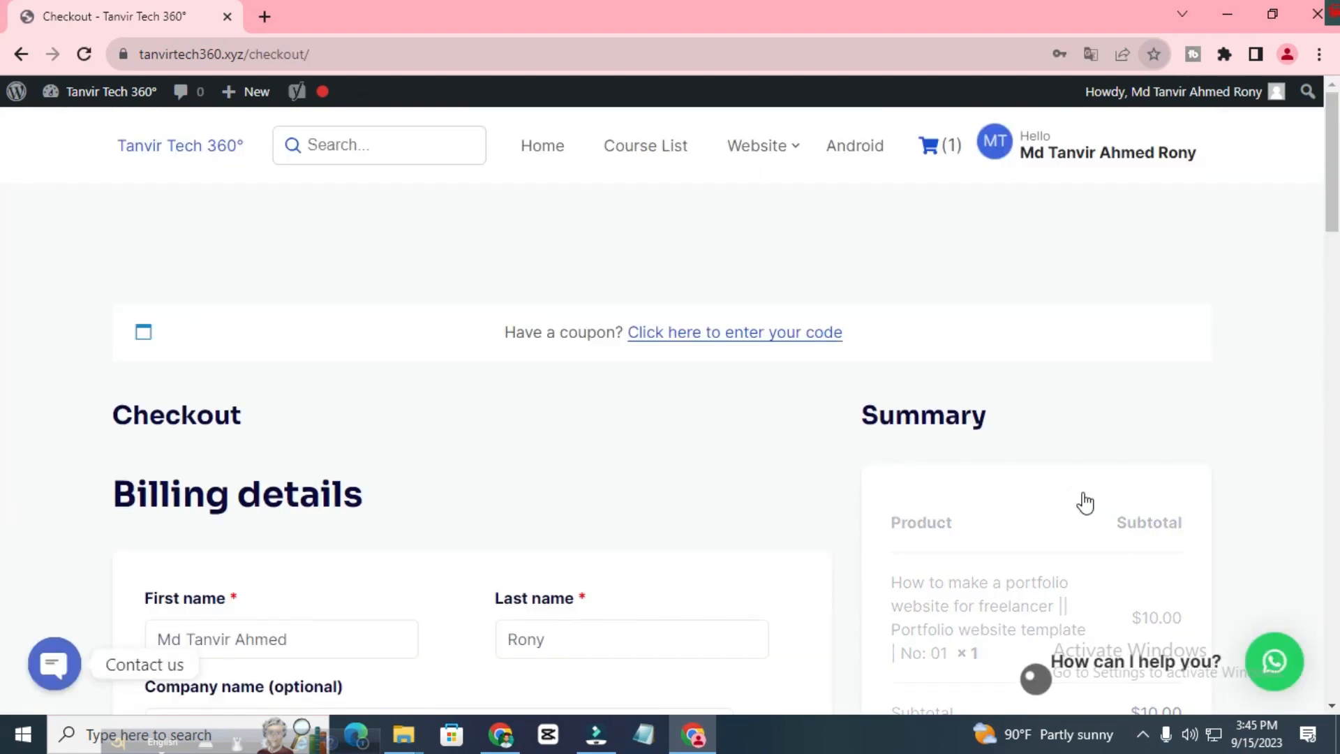
Step: Scroll through the checkout page reviewing billing details and the $10.00 order summary
{"action": "scroll", "coordinate": [1084, 501], "scroll_direction": "down", "scroll_amount": 5}
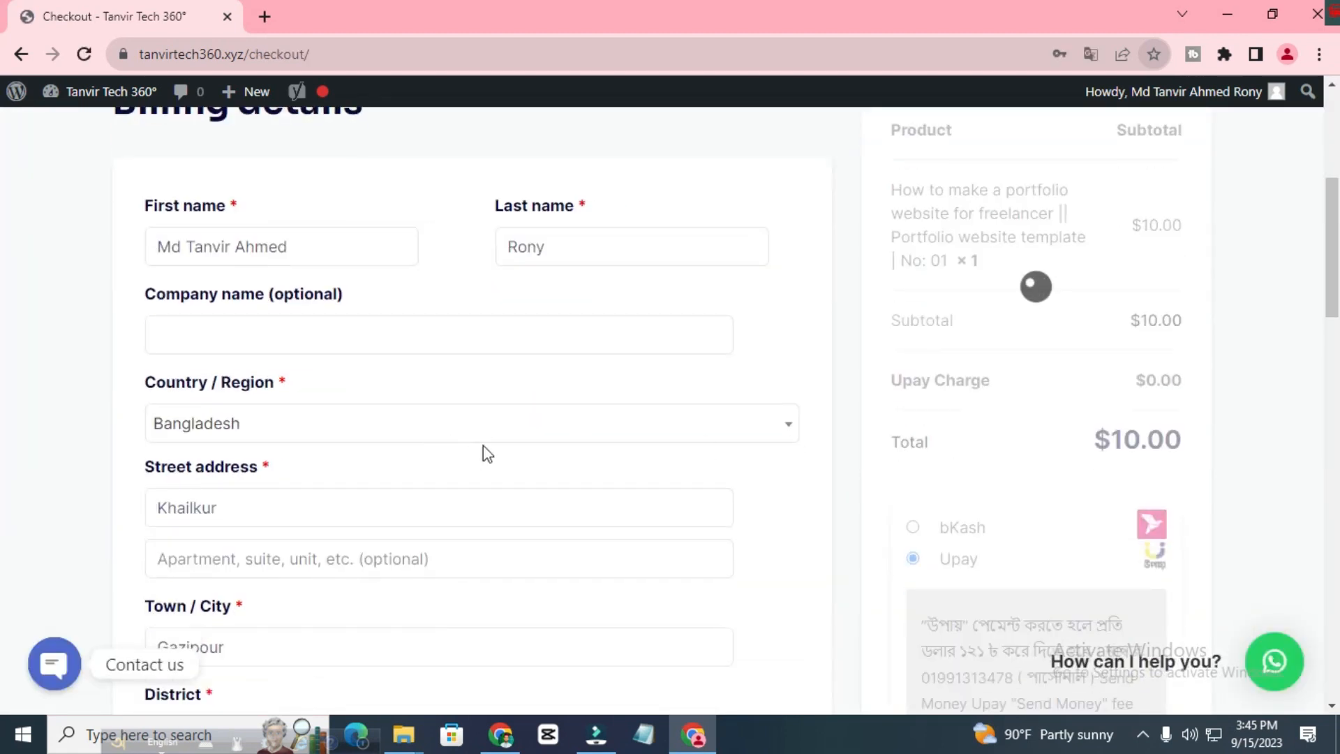
{"action": "scroll", "coordinate": [230, 273], "scroll_direction": "up", "scroll_amount": 1}
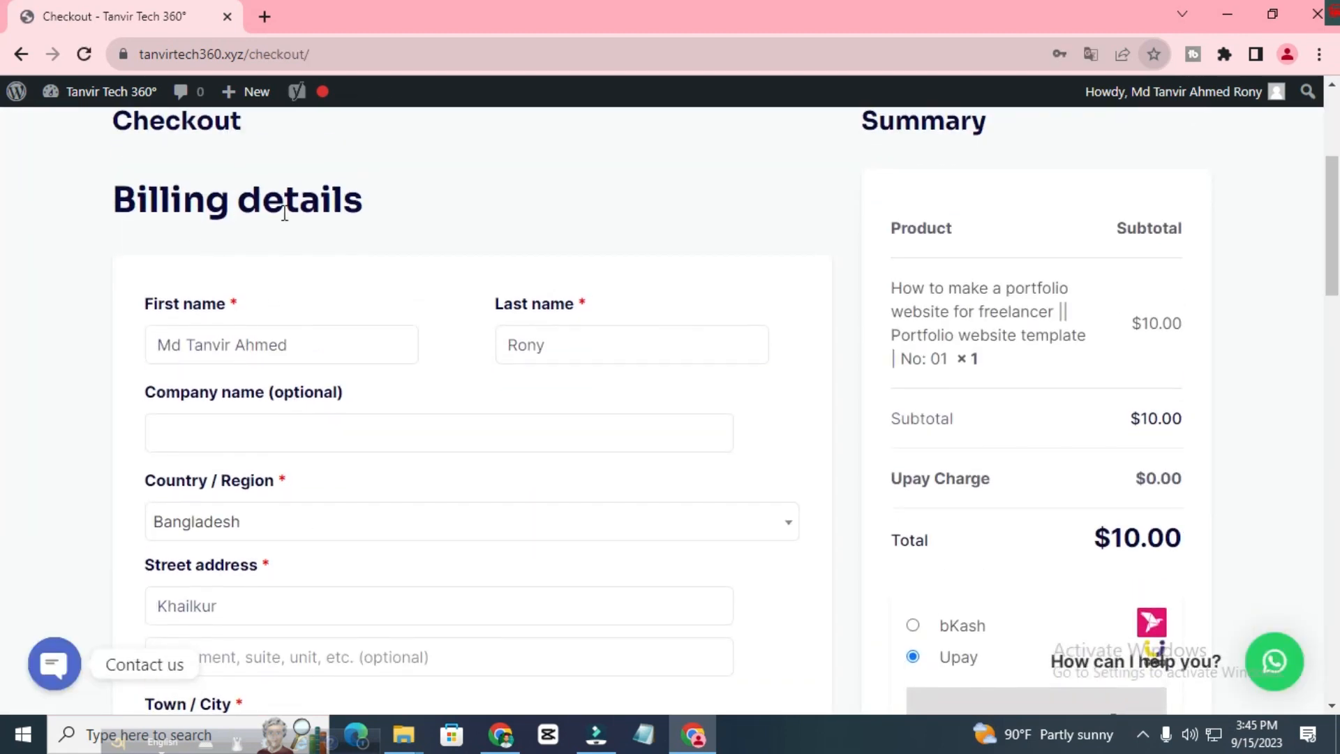
{"action": "scroll", "coordinate": [285, 214], "scroll_direction": "down", "scroll_amount": 1}
{"action": "left_click", "coordinate": [278, 233]}
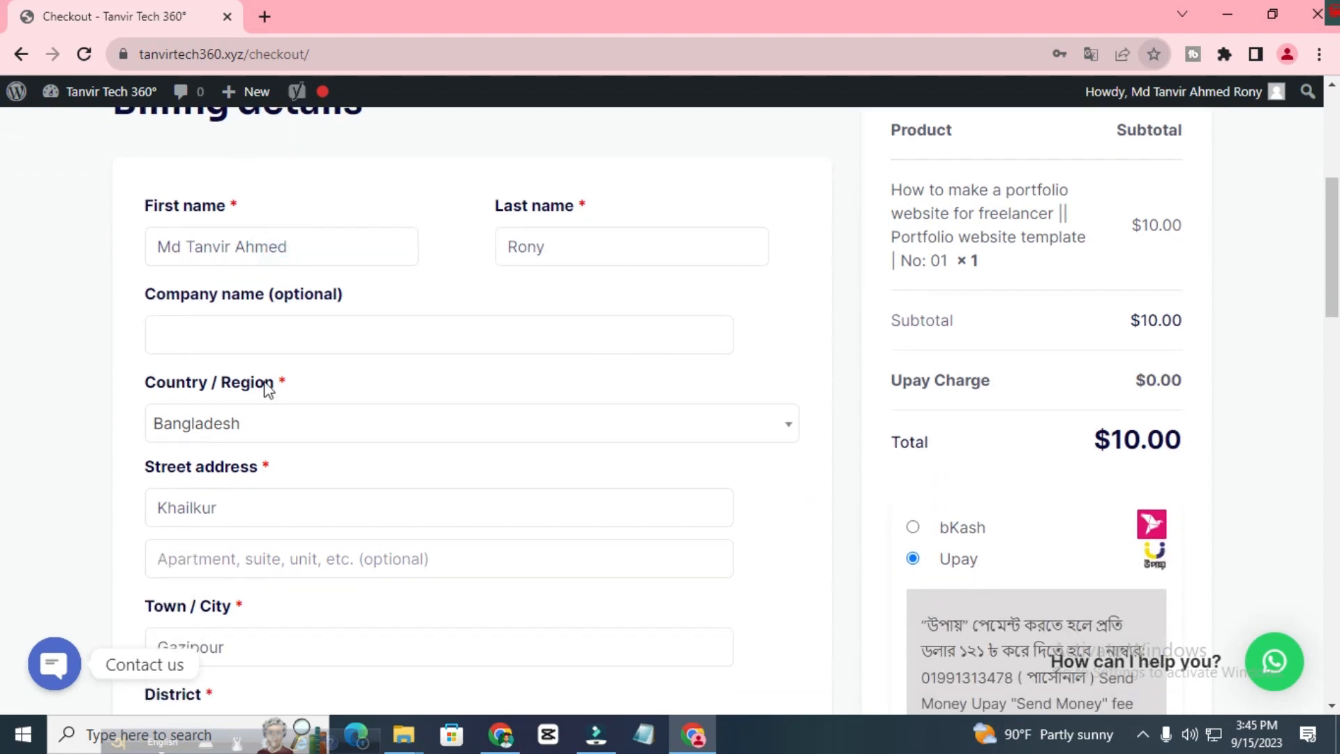
{"action": "scroll", "coordinate": [256, 380], "scroll_direction": "down", "scroll_amount": 2}
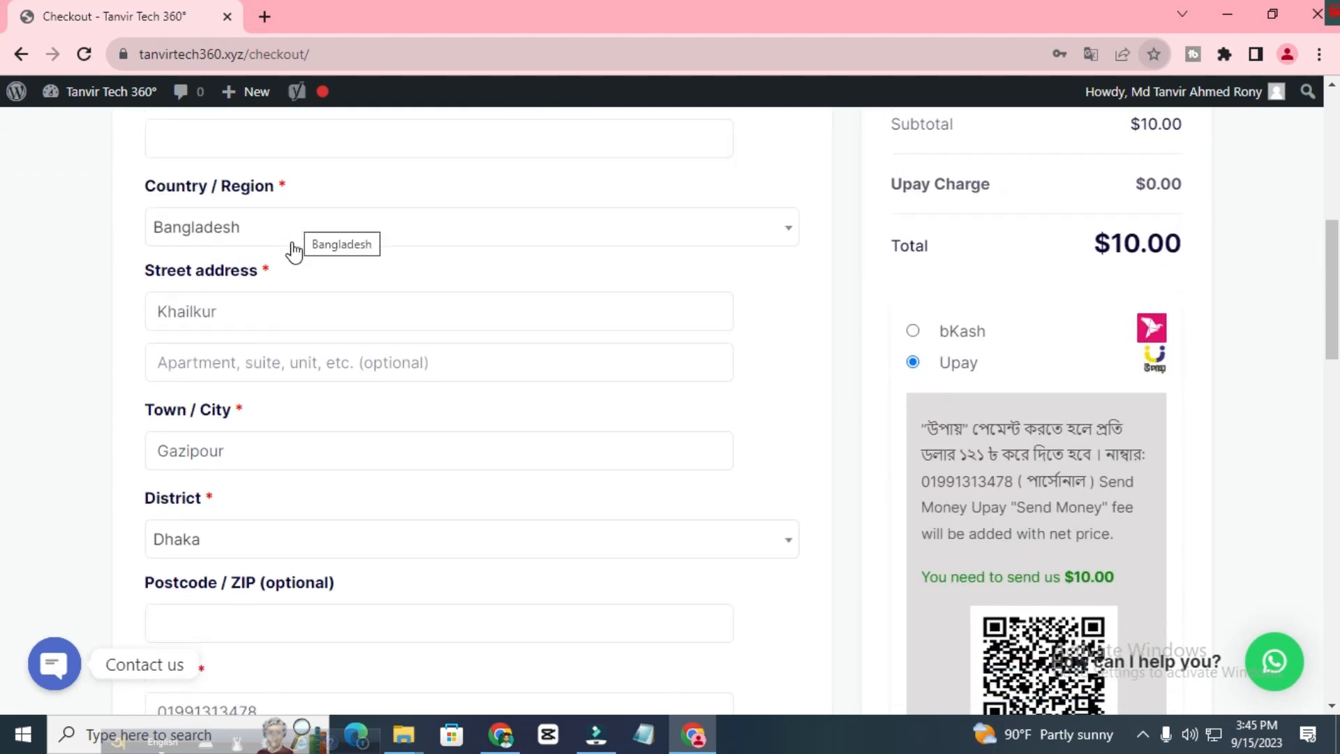
{"action": "scroll", "coordinate": [275, 360], "scroll_direction": "down", "scroll_amount": 1}
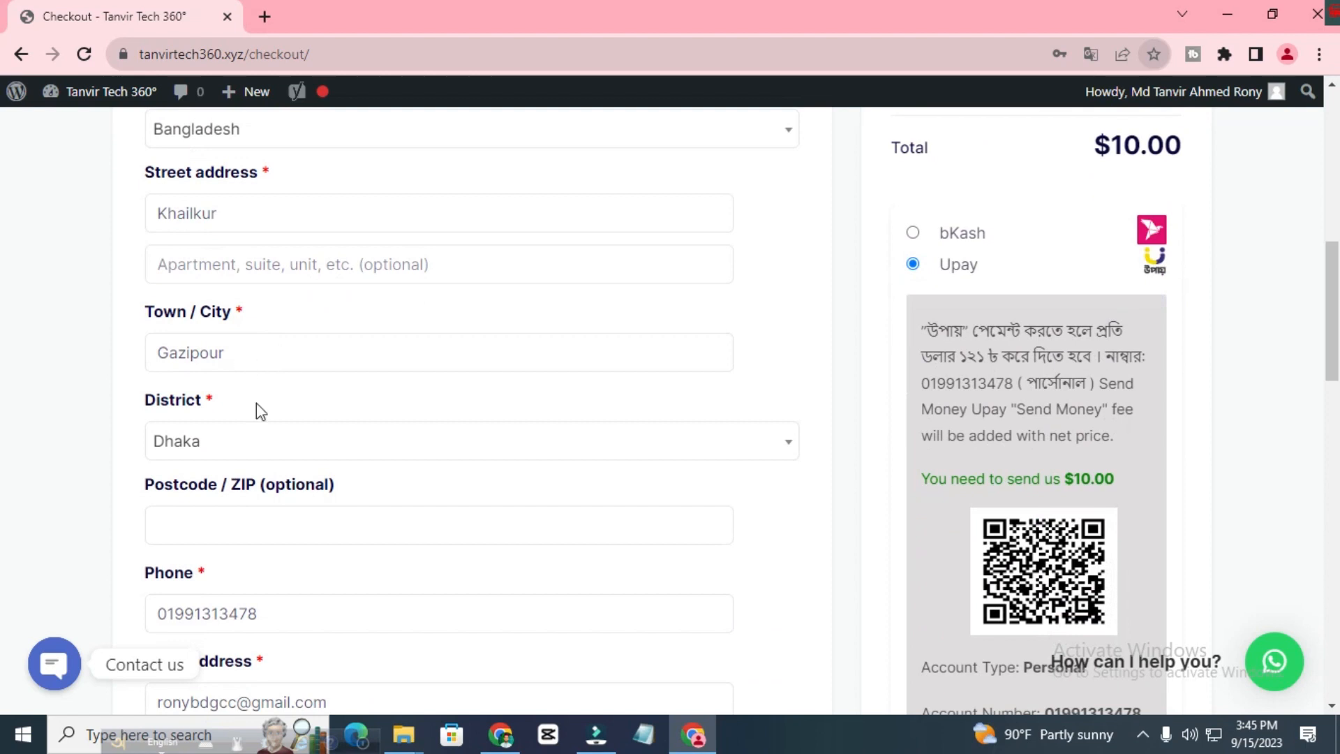
{"action": "scroll", "coordinate": [257, 446], "scroll_direction": "down", "scroll_amount": 1}
{"action": "scroll", "coordinate": [293, 418], "scroll_direction": "down", "scroll_amount": 1}
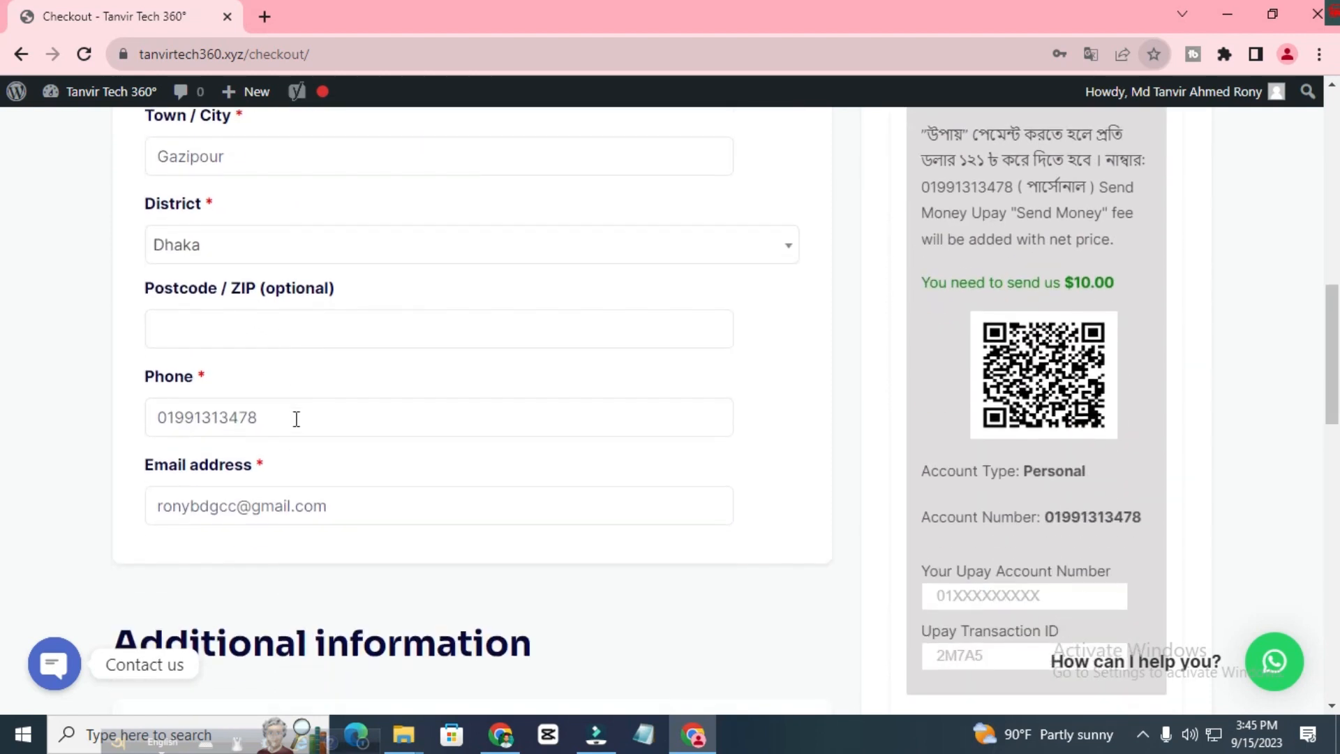
{"action": "scroll", "coordinate": [396, 491], "scroll_direction": "down", "scroll_amount": 1}
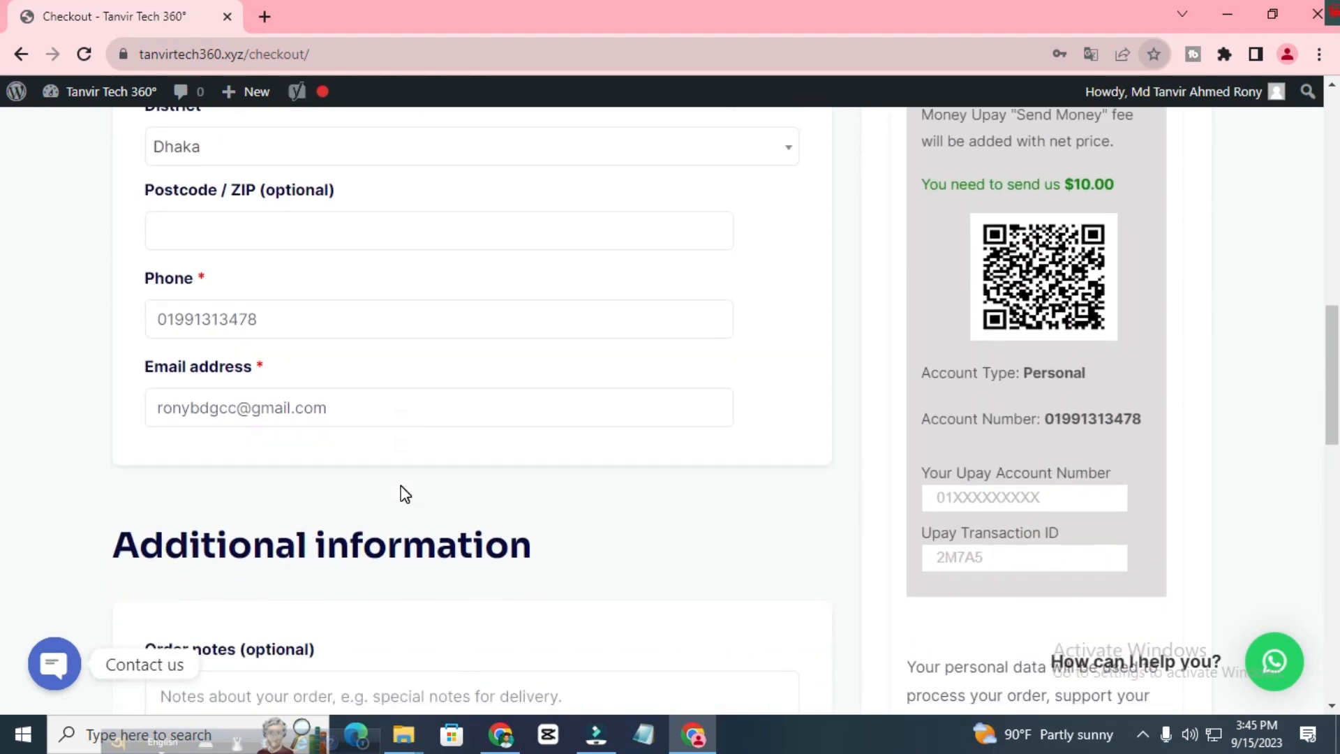
{"action": "scroll", "coordinate": [751, 454], "scroll_direction": "down", "scroll_amount": 3}
{"action": "scroll", "coordinate": [855, 471], "scroll_direction": "up", "scroll_amount": 10}
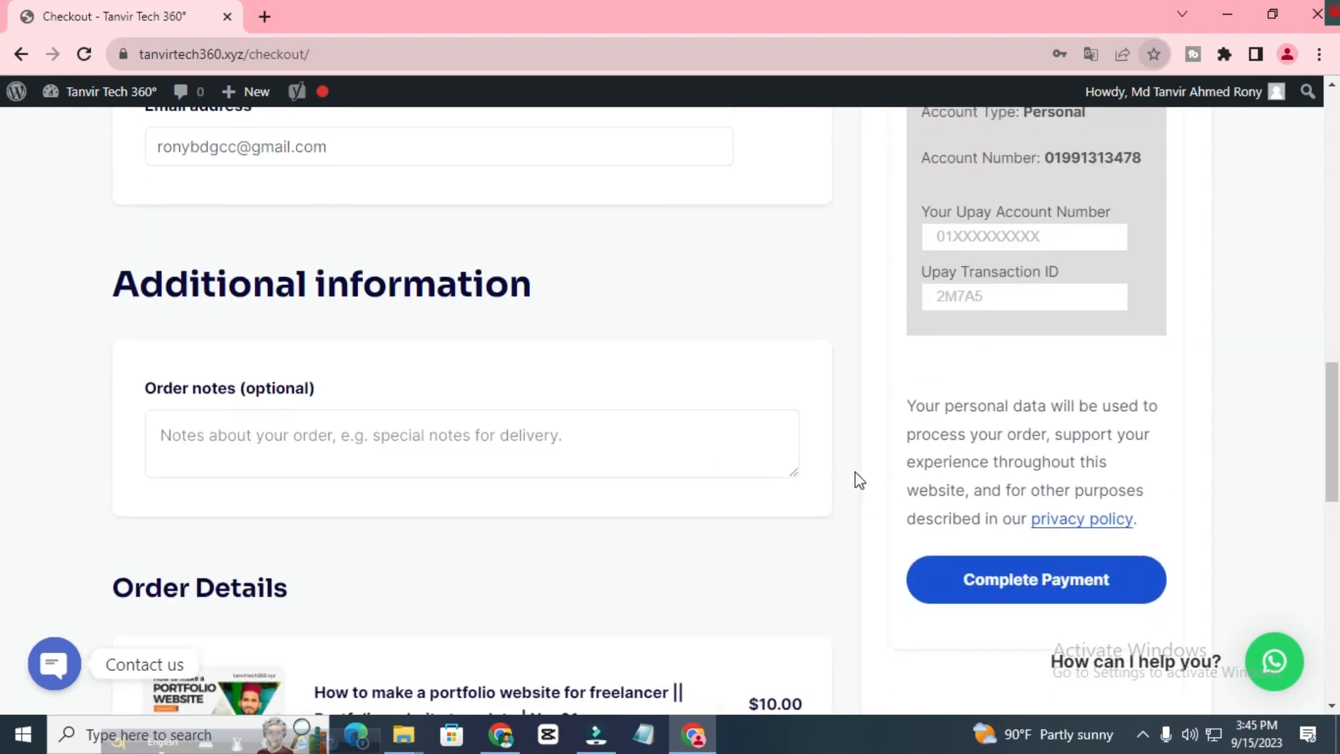
{"action": "scroll", "coordinate": [977, 463], "scroll_direction": "up", "scroll_amount": 2}
{"action": "scroll", "coordinate": [1102, 466], "scroll_direction": "down", "scroll_amount": 4}
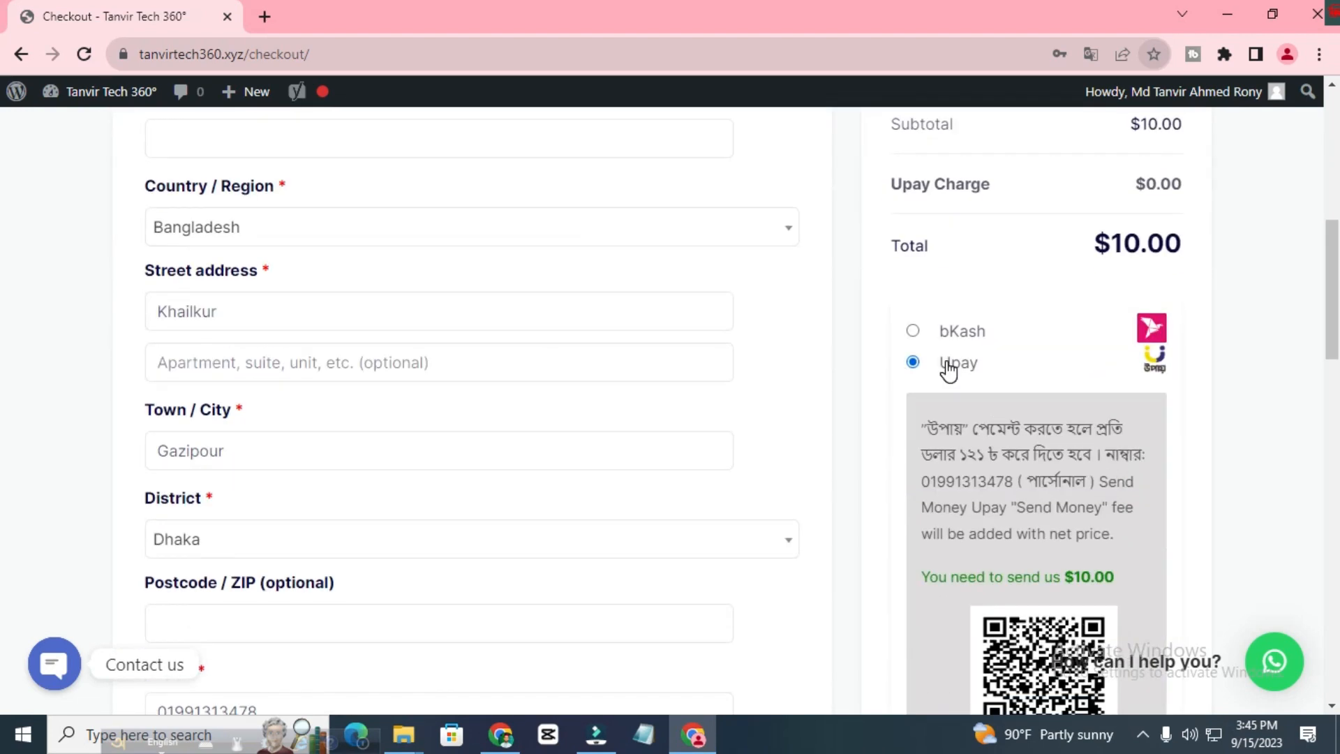
{"action": "scroll", "coordinate": [1020, 325], "scroll_direction": "down", "scroll_amount": 10}
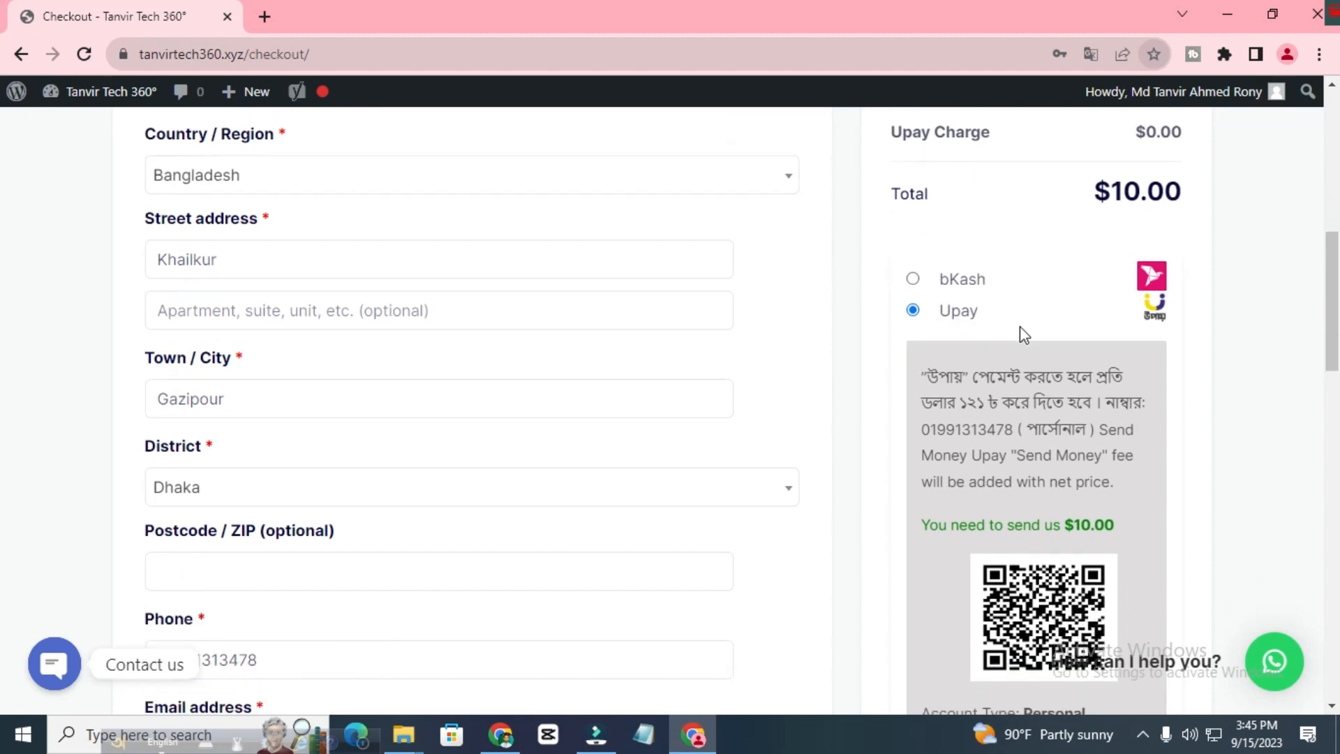
{"action": "scroll", "coordinate": [1051, 349], "scroll_direction": "up", "scroll_amount": 8}
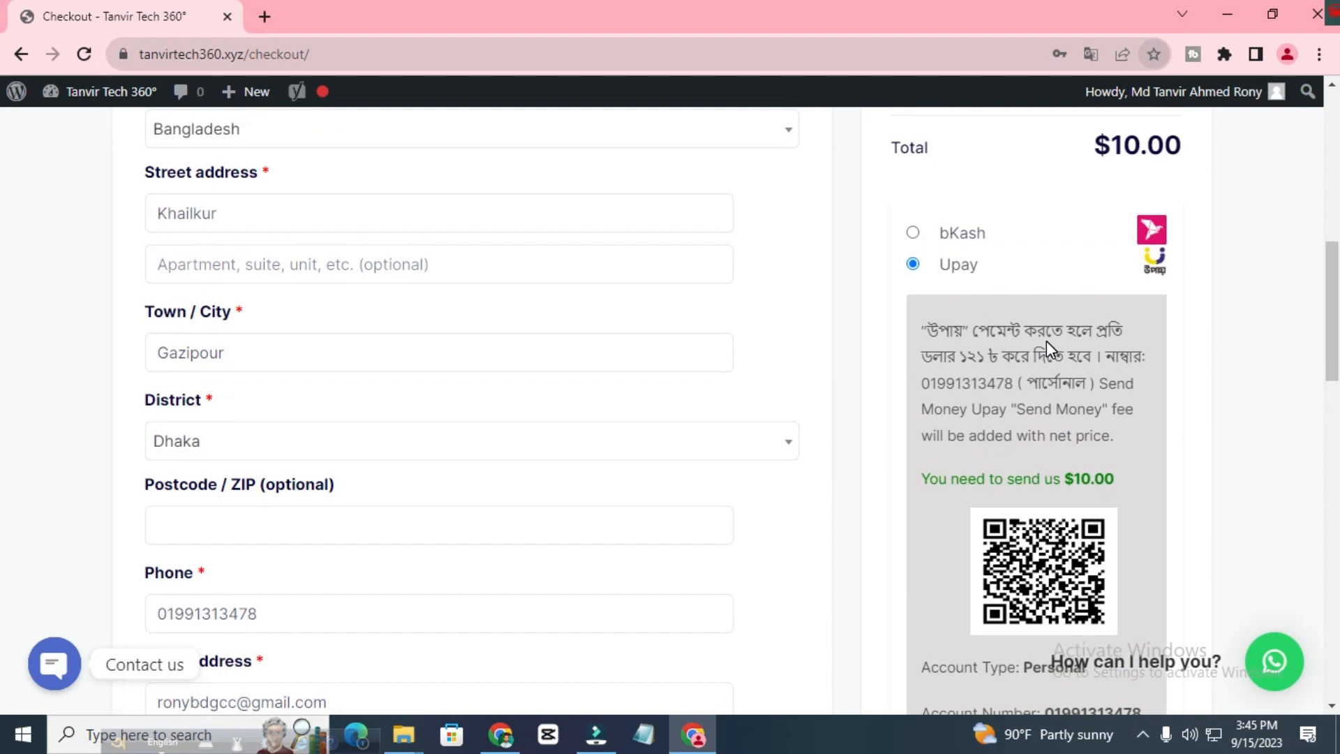
{"action": "scroll", "coordinate": [1047, 345], "scroll_direction": "up", "scroll_amount": 4}
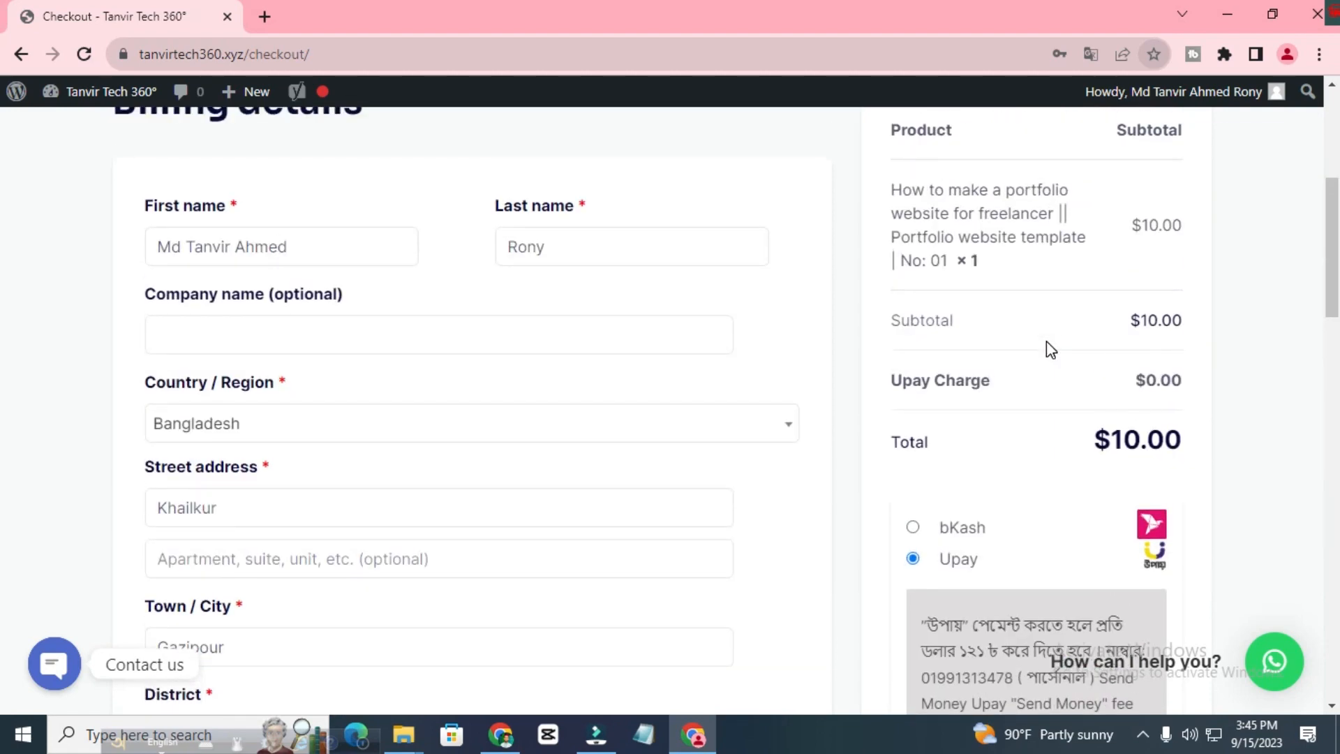
{"action": "scroll", "coordinate": [1051, 349], "scroll_direction": "up", "scroll_amount": 4}
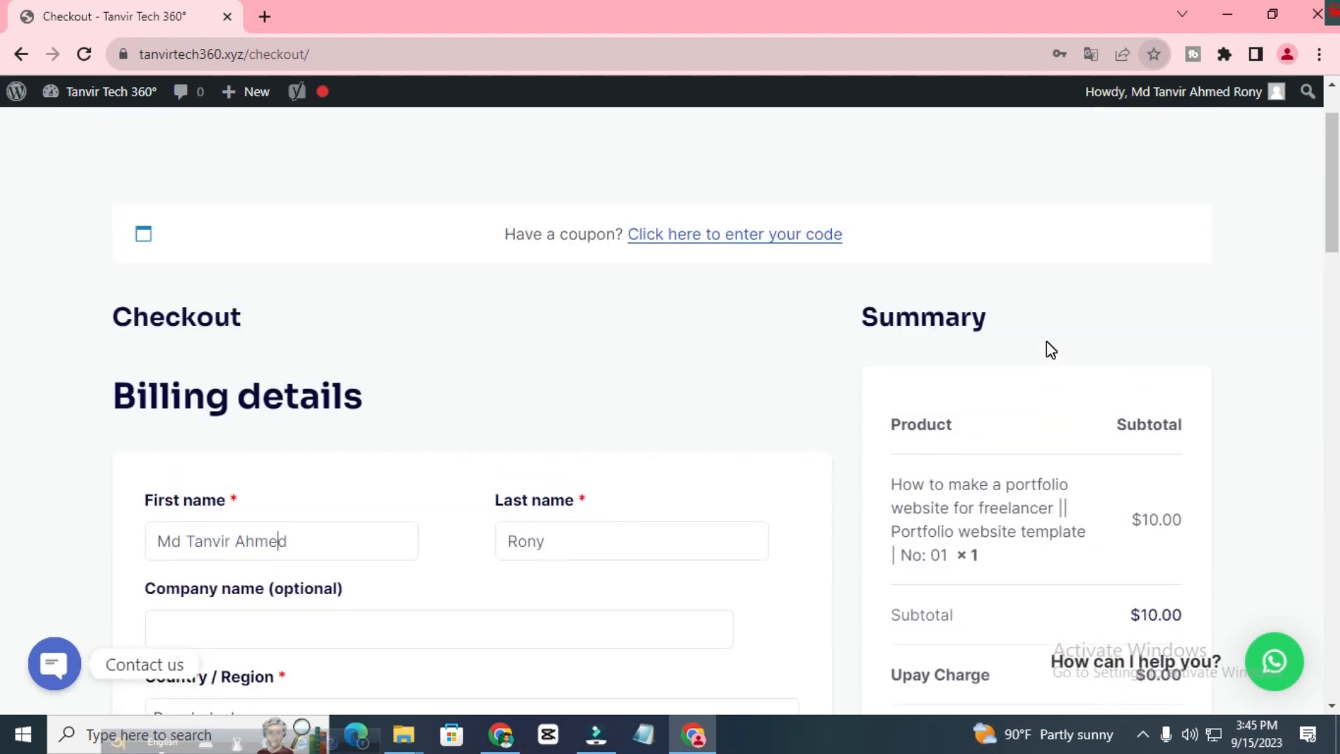
{"action": "scroll", "coordinate": [1046, 341], "scroll_direction": "down", "scroll_amount": 5}
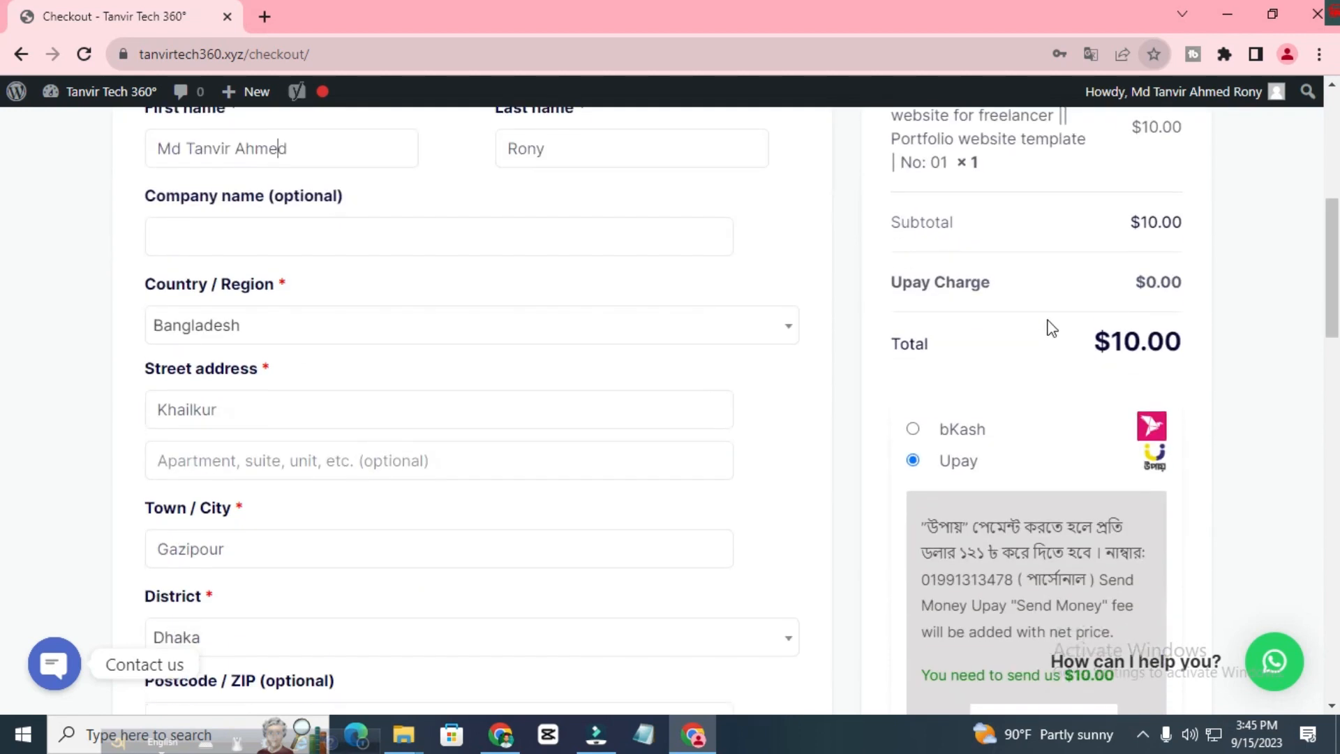
Step: Choose bKash as the payment method and review its per-dollar rate and send-money number
{"action": "left_click", "coordinate": [914, 425]}
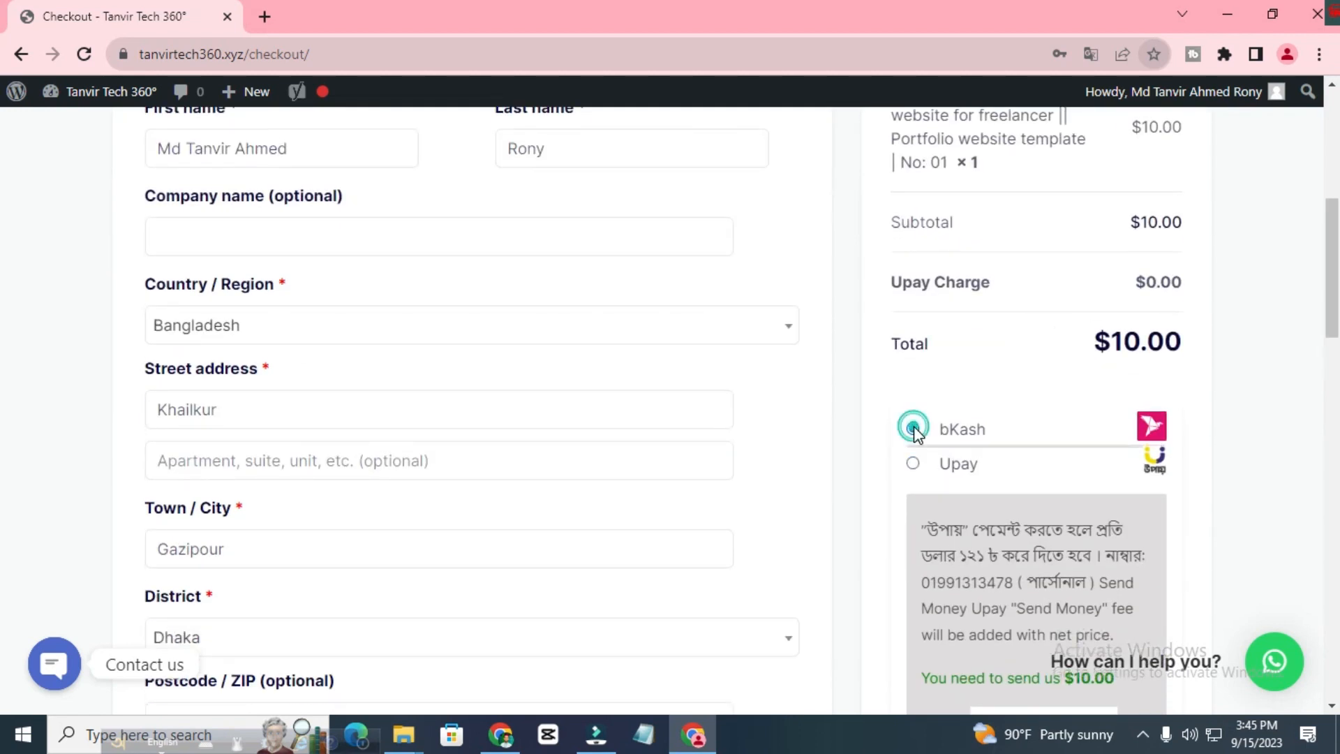
{"action": "scroll", "coordinate": [1051, 409], "scroll_direction": "down", "scroll_amount": 1}
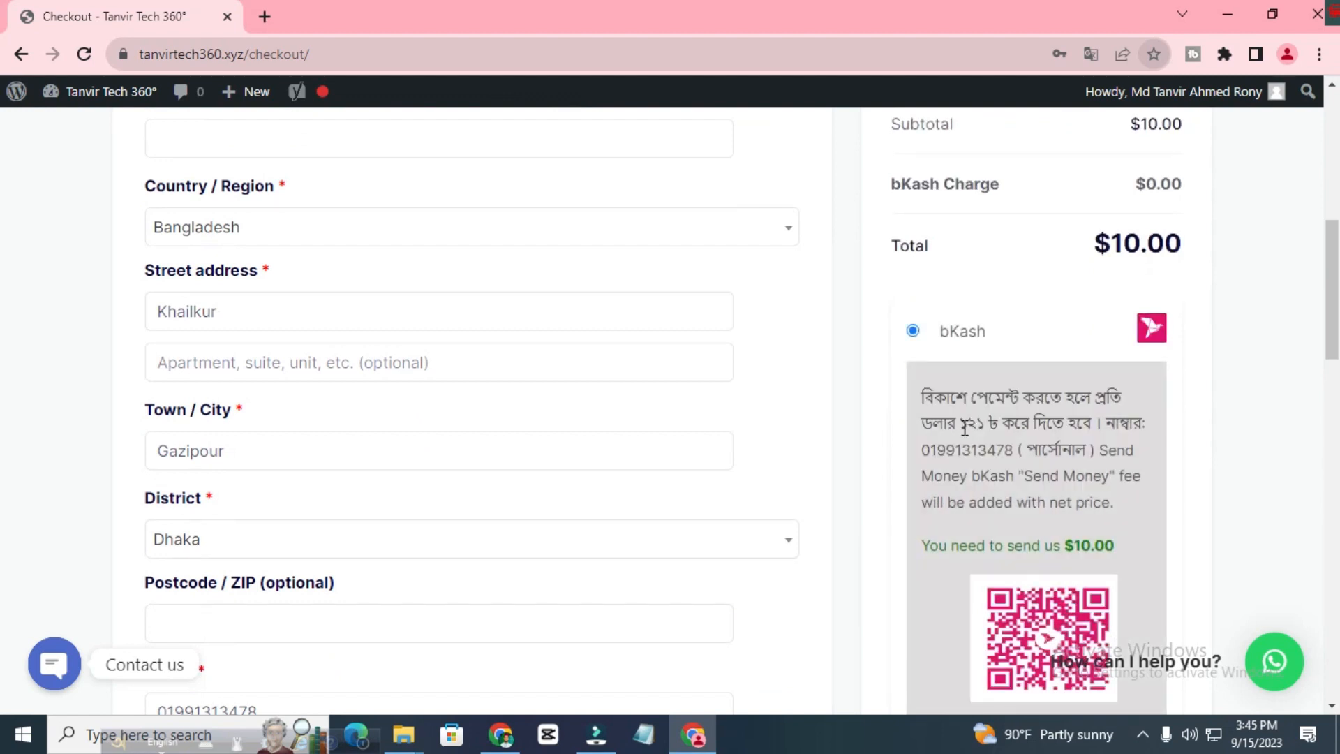
{"action": "double_click", "coordinate": [984, 424]}
{"action": "double_click", "coordinate": [926, 451]}
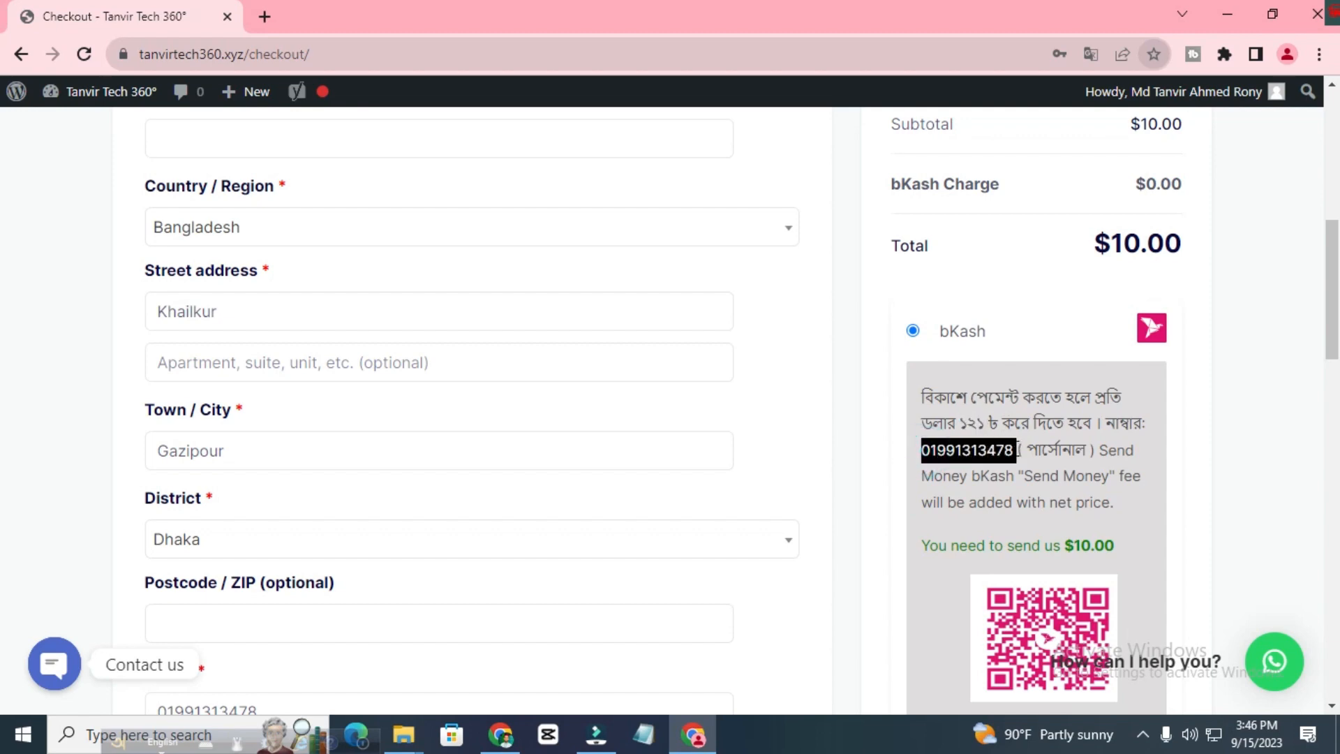
{"action": "scroll", "coordinate": [1012, 445], "scroll_direction": "down", "scroll_amount": 4}
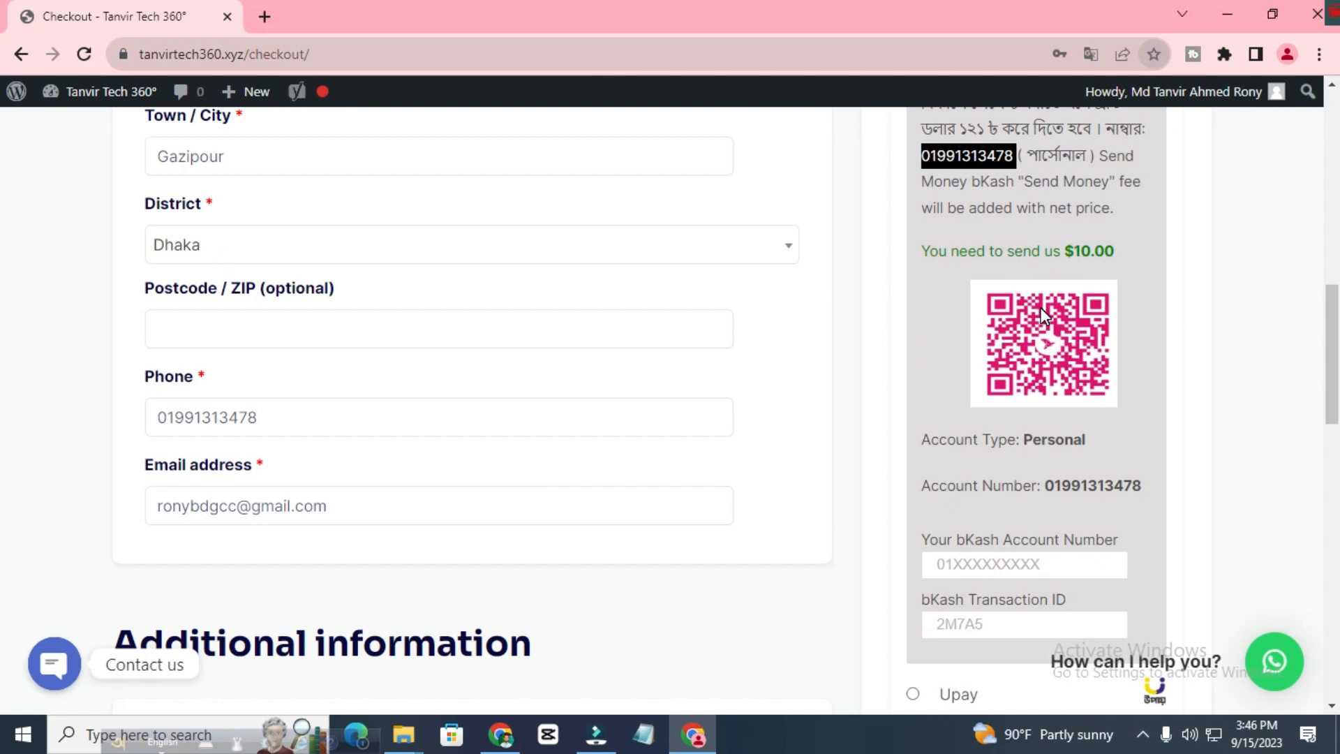
{"action": "scroll", "coordinate": [1040, 307], "scroll_direction": "down", "scroll_amount": 3}
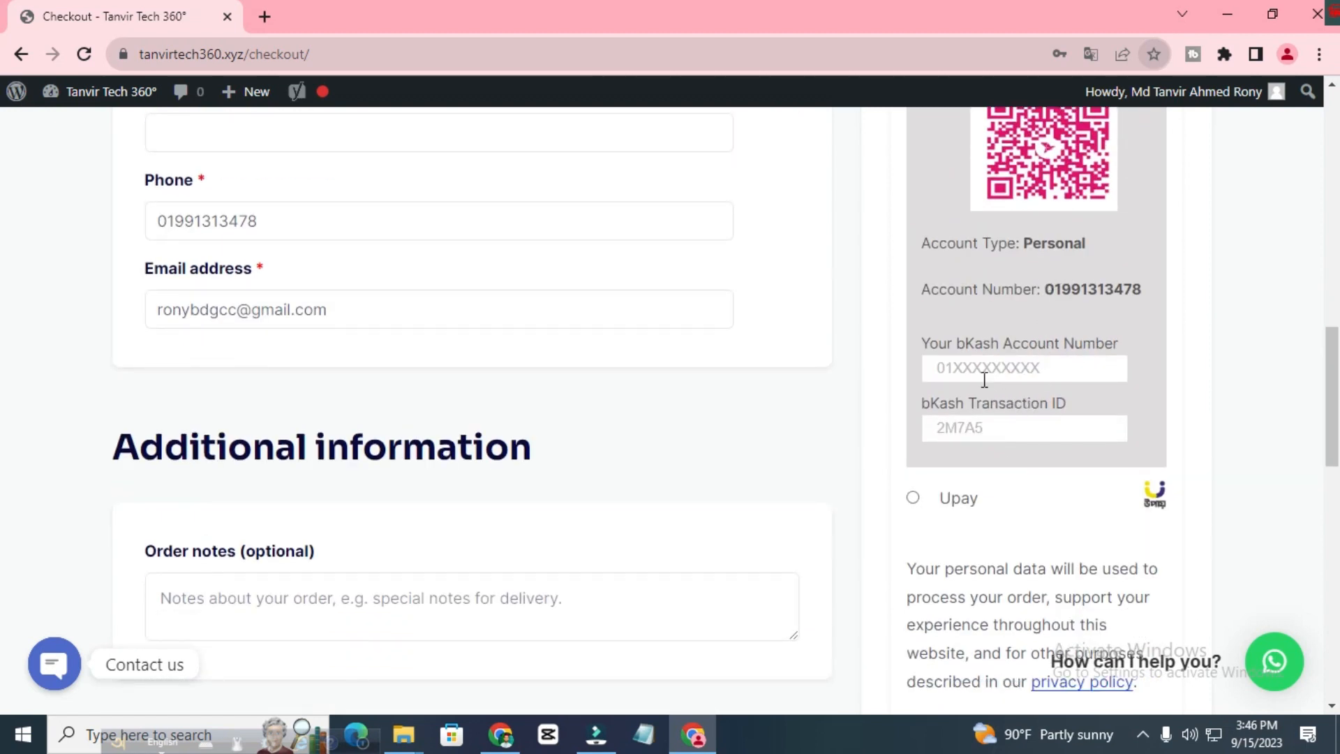
Step: Click into the bKash account number and transaction ID fields
{"action": "left_click", "coordinate": [1014, 368]}
{"action": "left_click", "coordinate": [990, 425]}
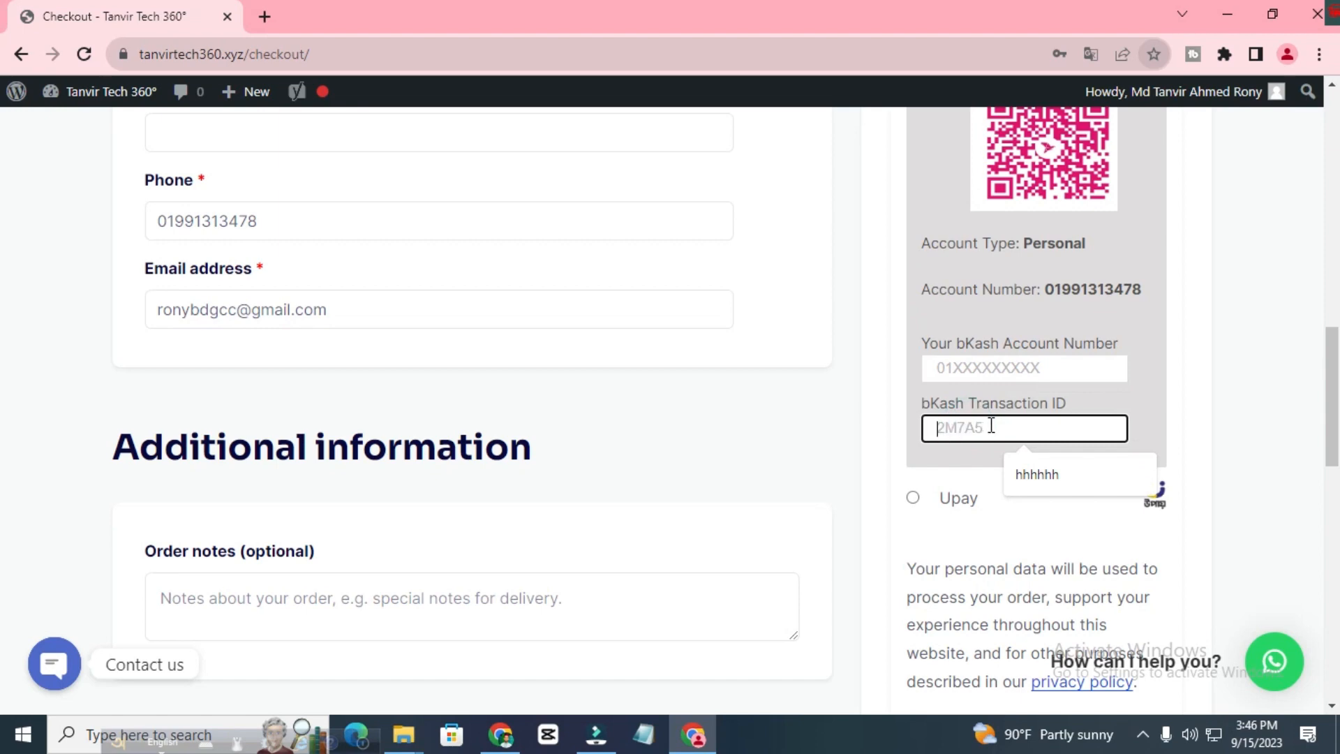
{"action": "left_click", "coordinate": [984, 427]}
{"action": "scroll", "coordinate": [1036, 445], "scroll_direction": "down", "scroll_amount": 3}
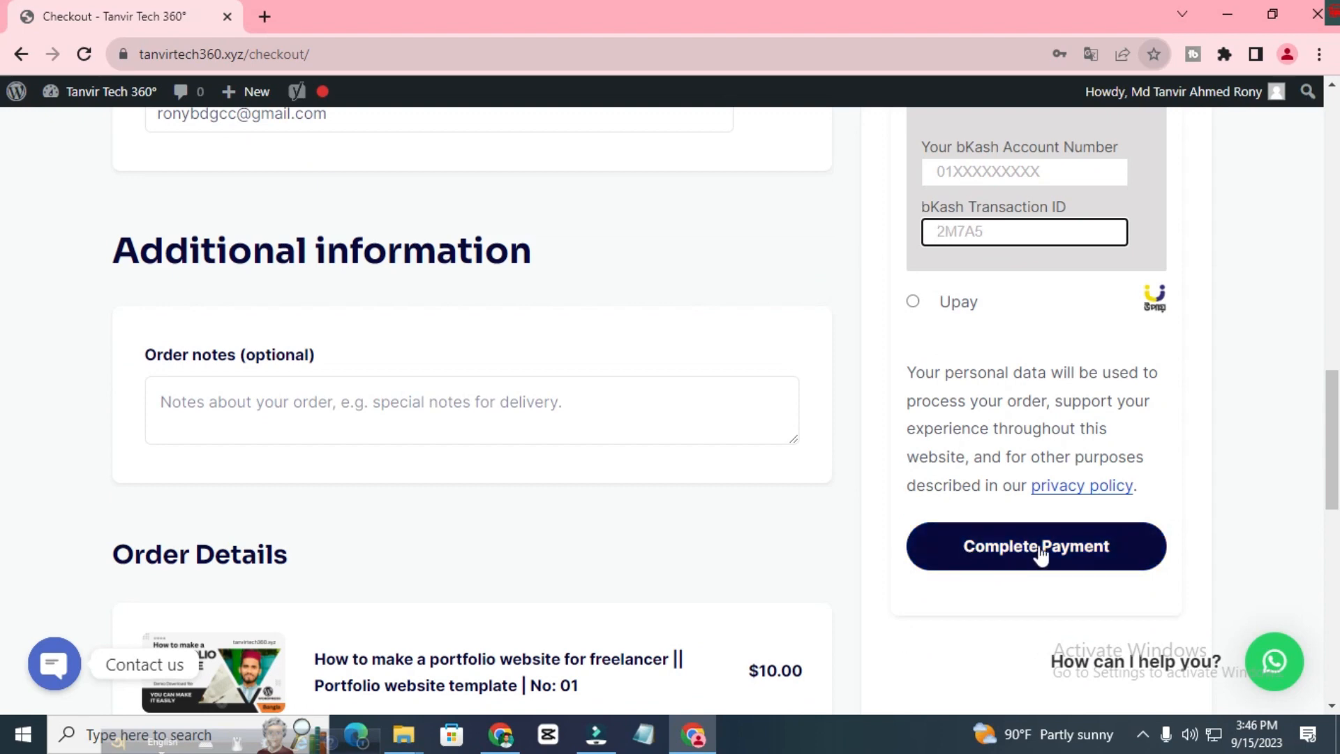
{"action": "scroll", "coordinate": [1079, 556], "scroll_direction": "up", "scroll_amount": 6}
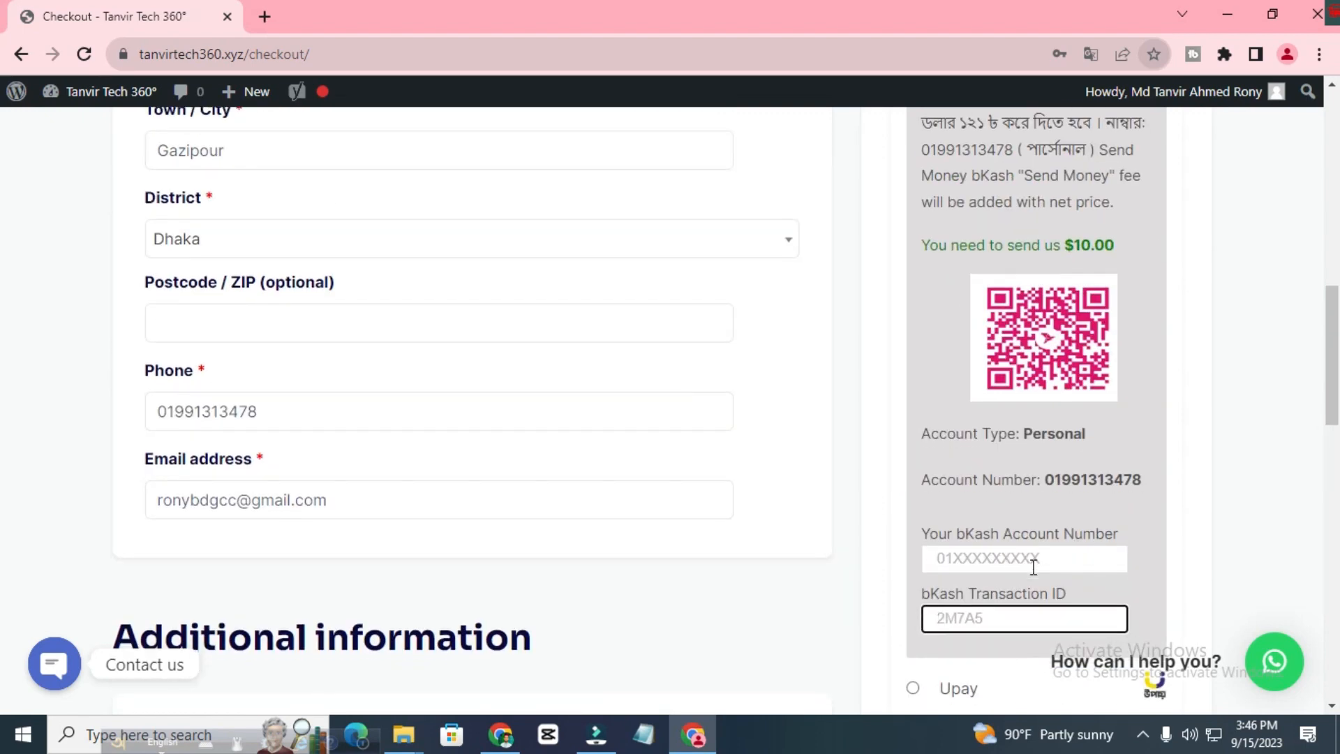
{"action": "scroll", "coordinate": [1078, 556], "scroll_direction": "down", "scroll_amount": 8}
{"action": "scroll", "coordinate": [1104, 535], "scroll_direction": "up", "scroll_amount": 12}
{"action": "scroll", "coordinate": [1103, 536], "scroll_direction": "up", "scroll_amount": 7}
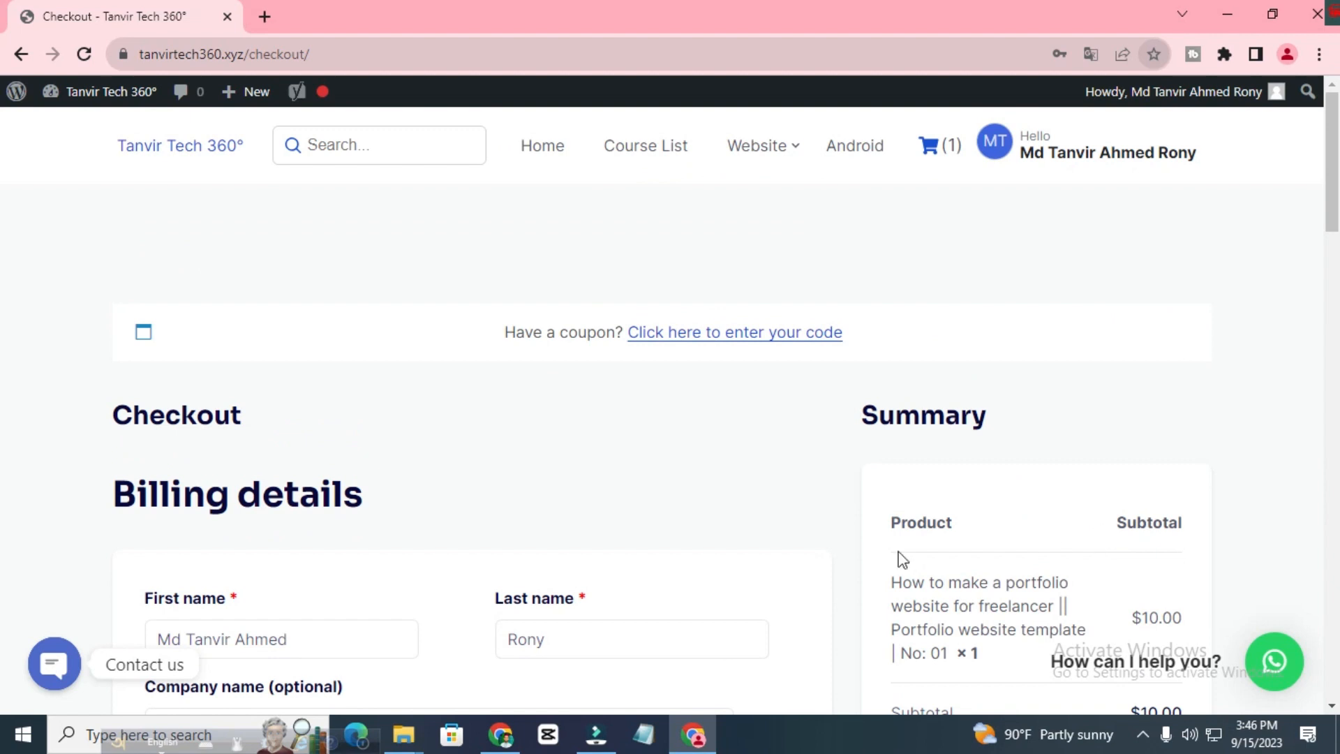
Step: Go to the Dashboard from the avatar menu and view Enrolled Courses, listing WatchTime Complete Trick
{"action": "mouse_move", "coordinate": [1040, 150]}
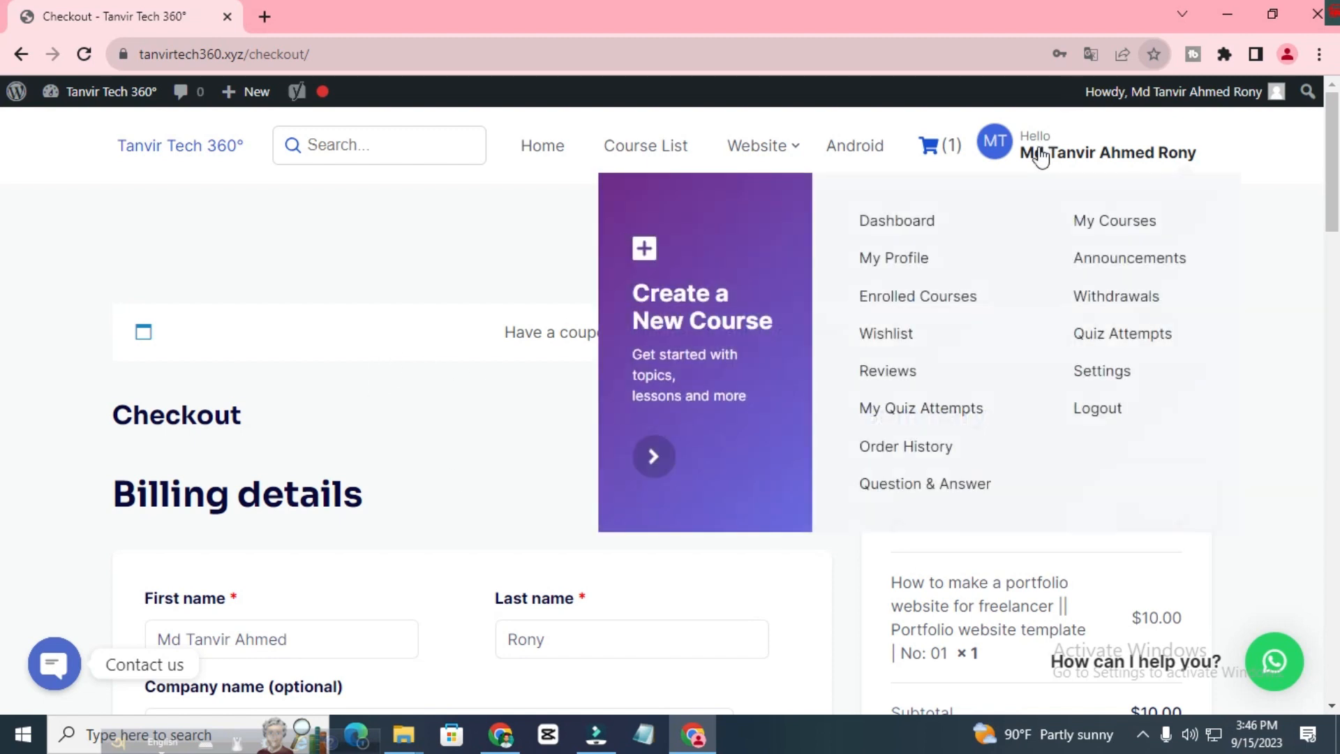
{"action": "left_click", "coordinate": [912, 223]}
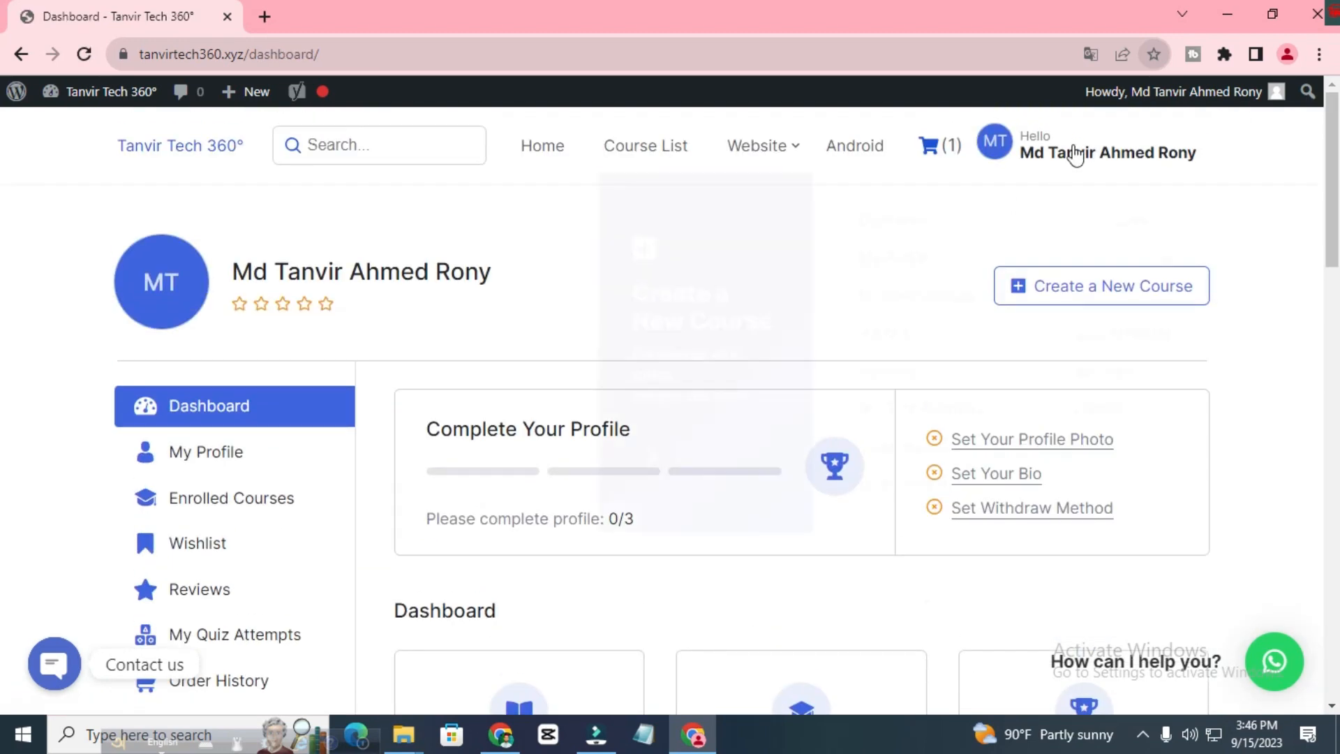
{"action": "mouse_move", "coordinate": [1075, 154]}
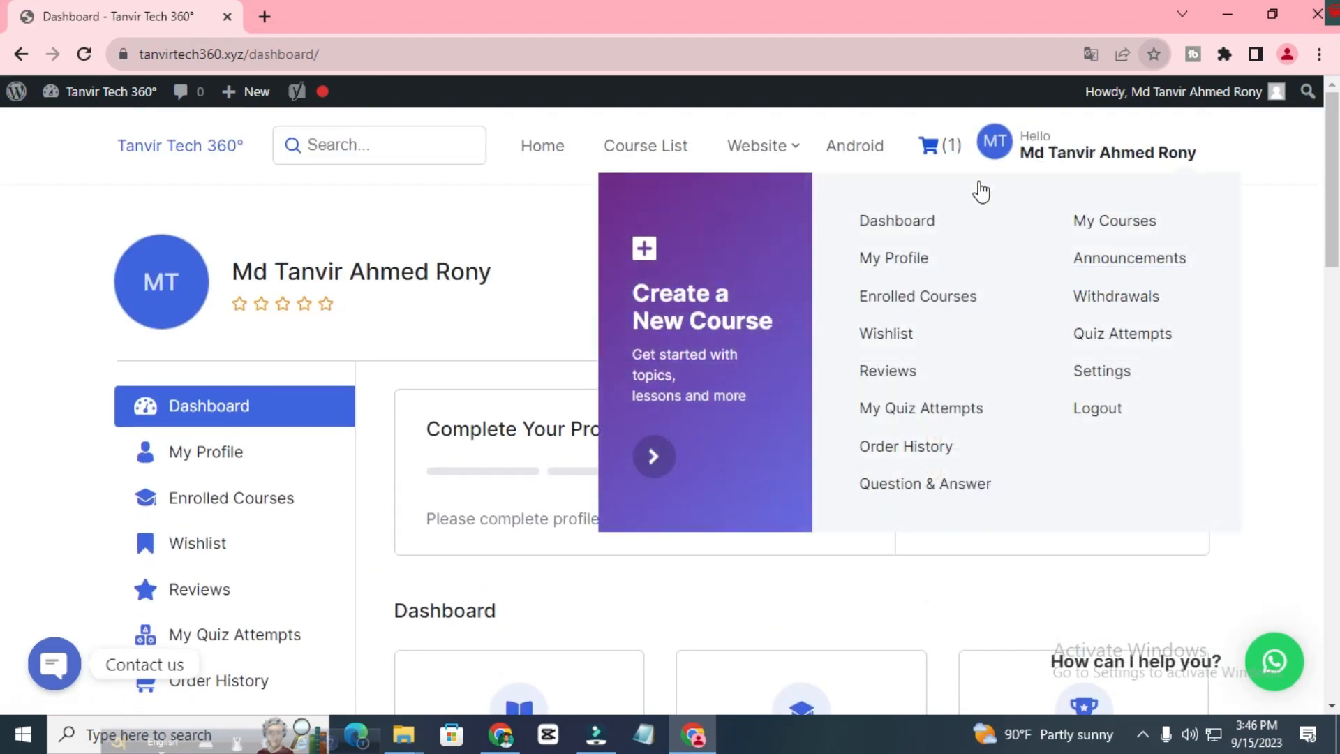
{"action": "scroll", "coordinate": [543, 306], "scroll_direction": "down", "scroll_amount": 5}
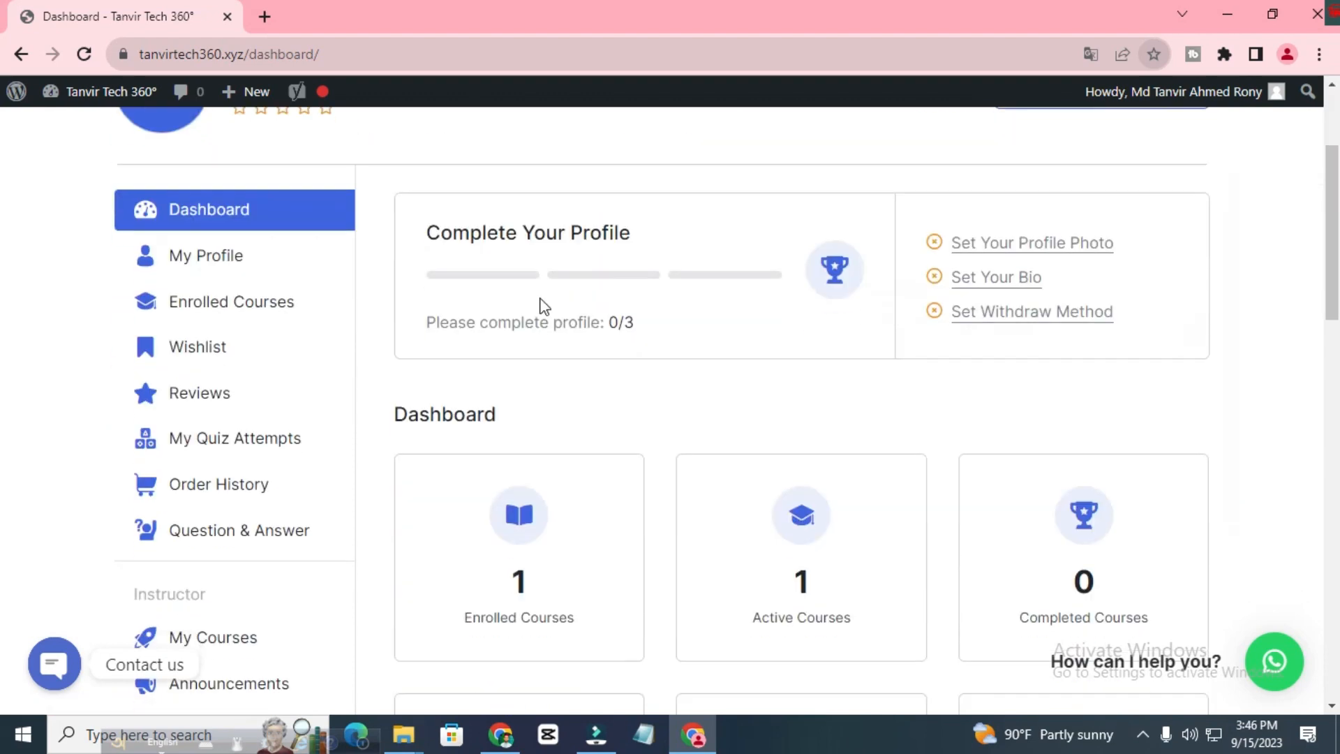
{"action": "scroll", "coordinate": [784, 375], "scroll_direction": "down", "scroll_amount": 6}
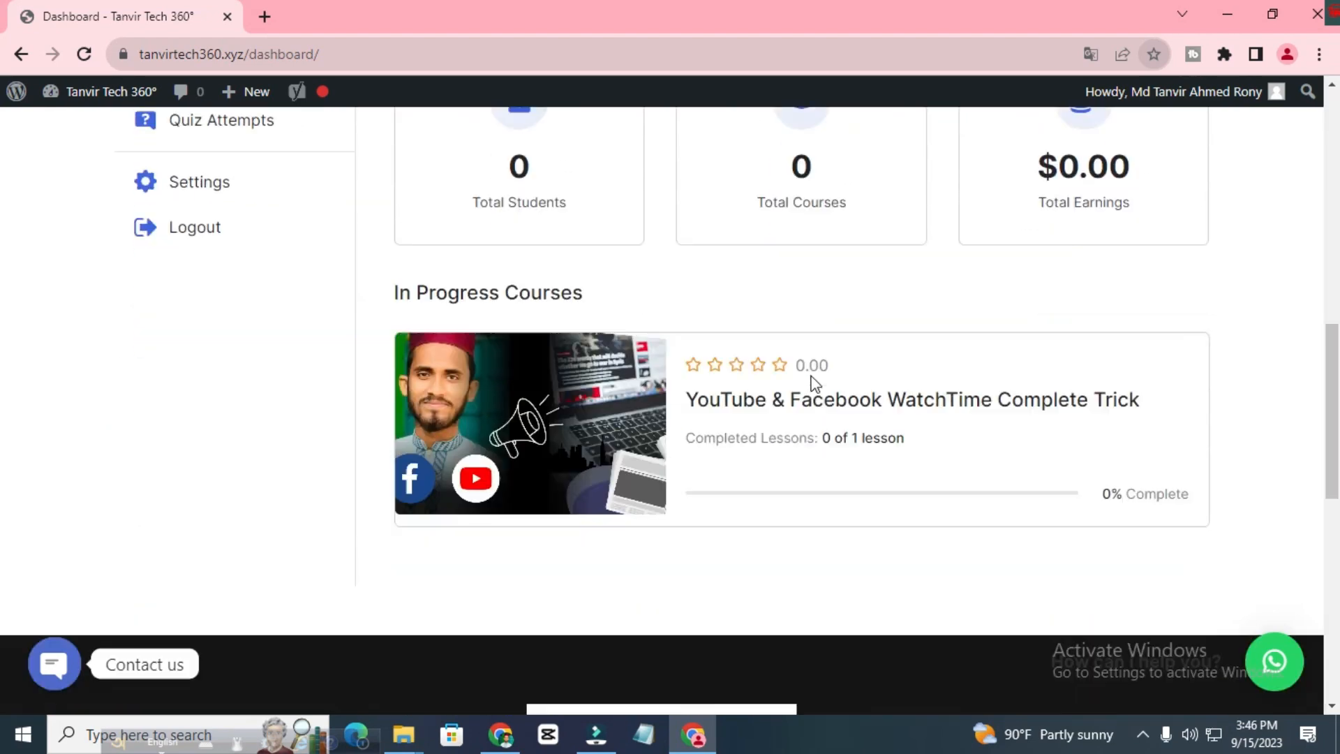
{"action": "scroll", "coordinate": [810, 380], "scroll_direction": "up", "scroll_amount": 5}
{"action": "scroll", "coordinate": [815, 383], "scroll_direction": "up", "scroll_amount": 3}
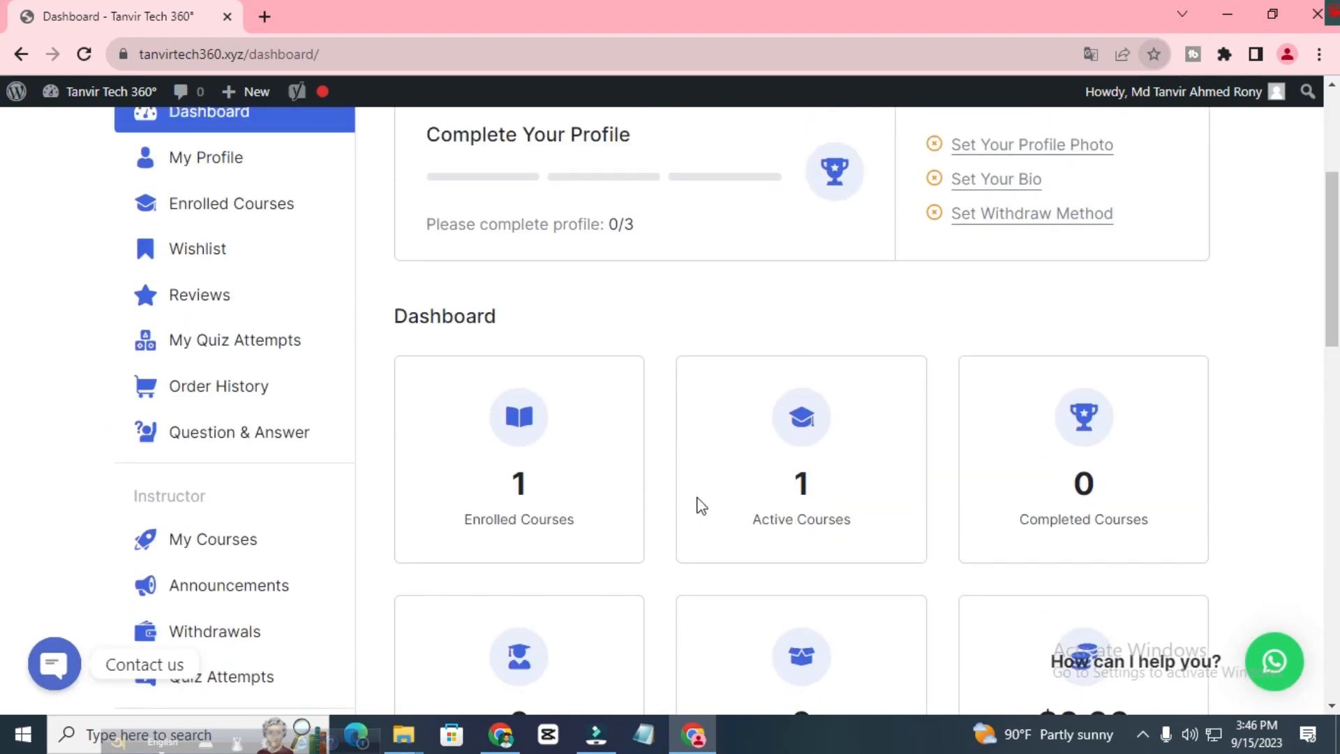
{"action": "left_click", "coordinate": [279, 209]}
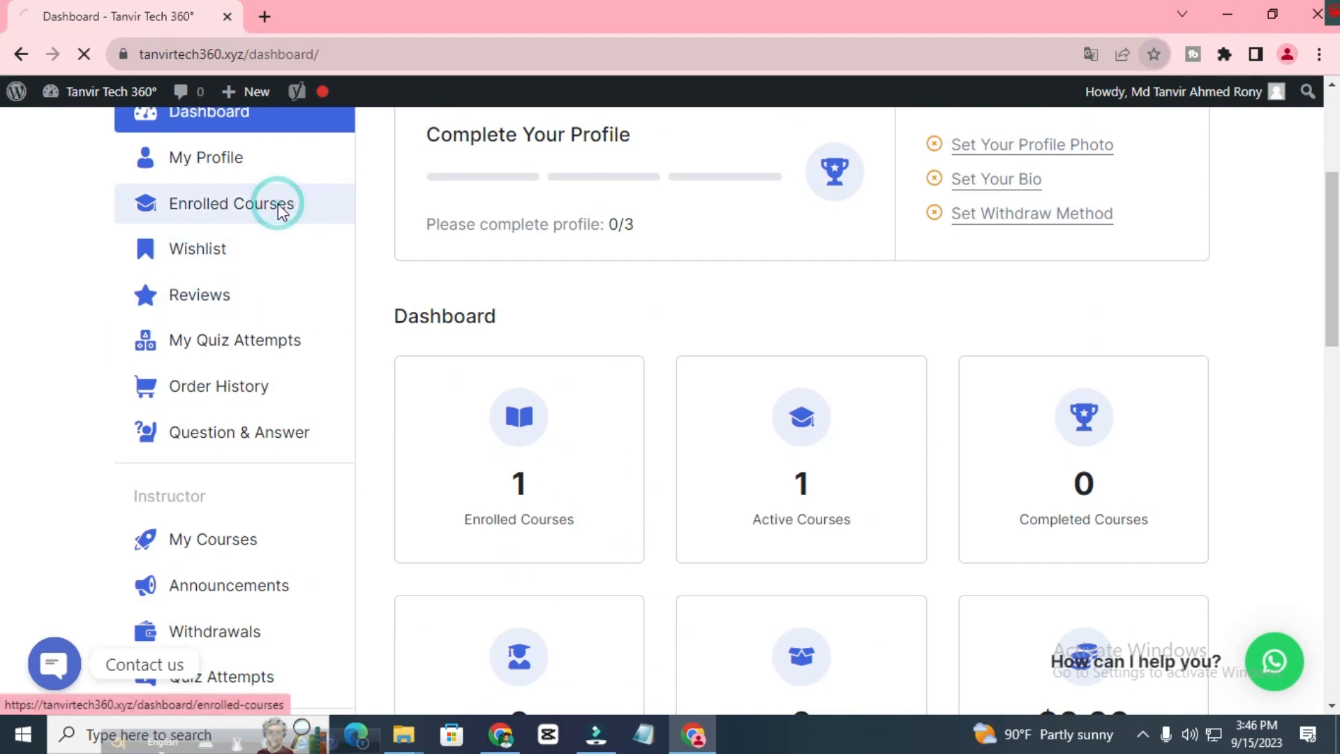
{"action": "scroll", "coordinate": [787, 421], "scroll_direction": "down", "scroll_amount": 4}
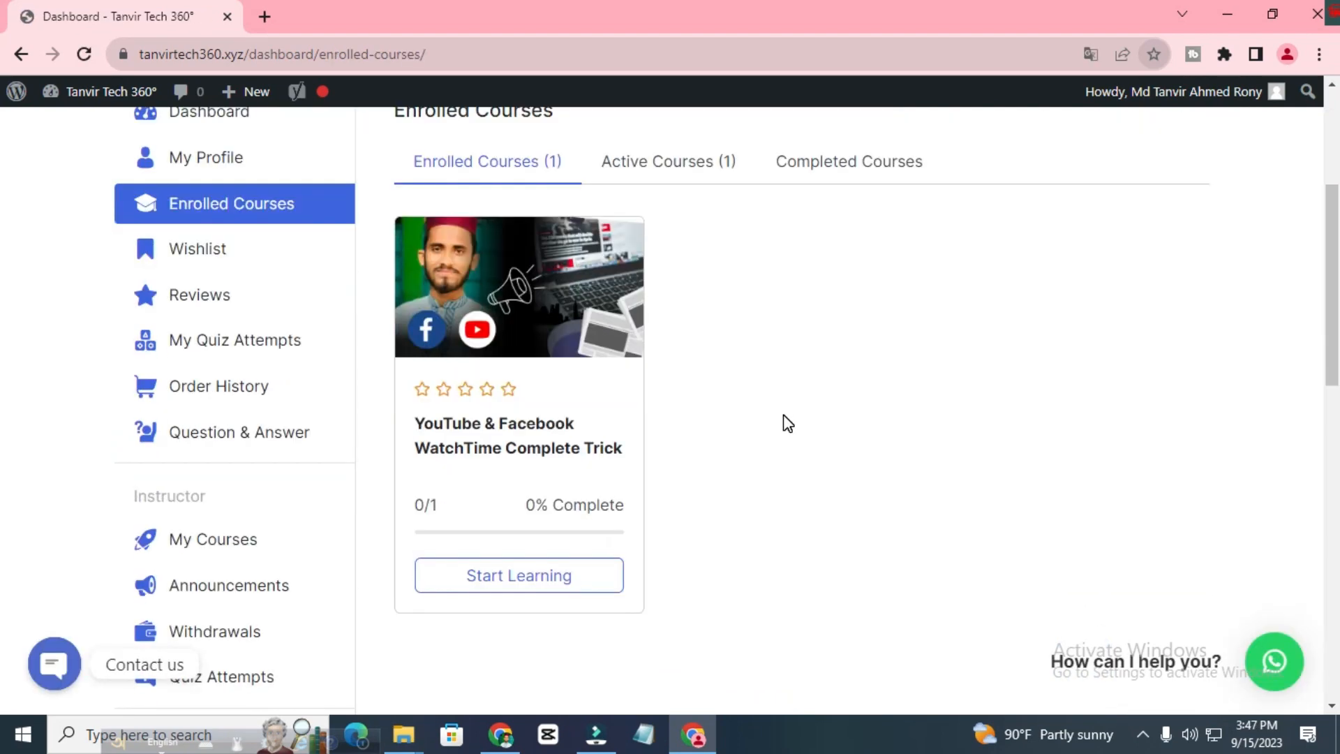
{"action": "scroll", "coordinate": [782, 431], "scroll_direction": "up", "scroll_amount": 3}
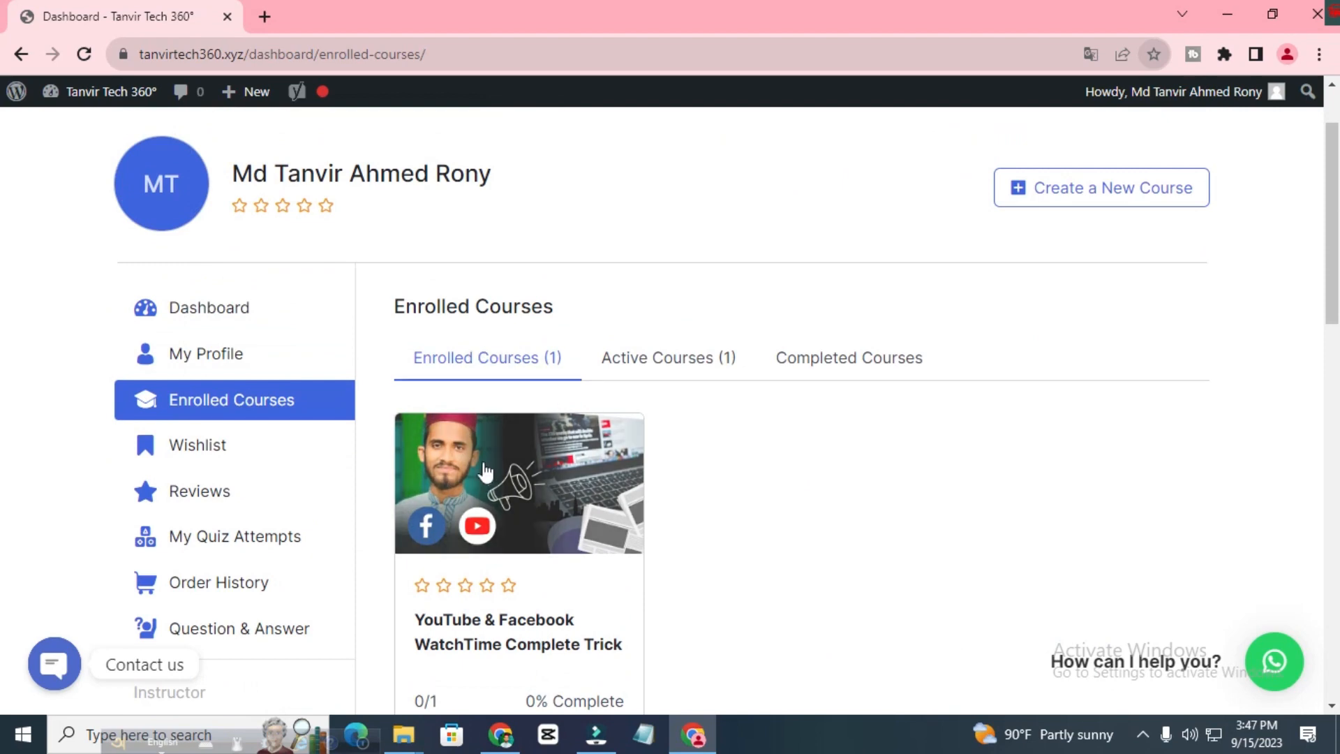
{"action": "scroll", "coordinate": [628, 433], "scroll_direction": "down", "scroll_amount": 3}
Step: Open the WatchTime course, expand Downlord Link and open the Downlord Now lesson
{"action": "left_click", "coordinate": [576, 425]}
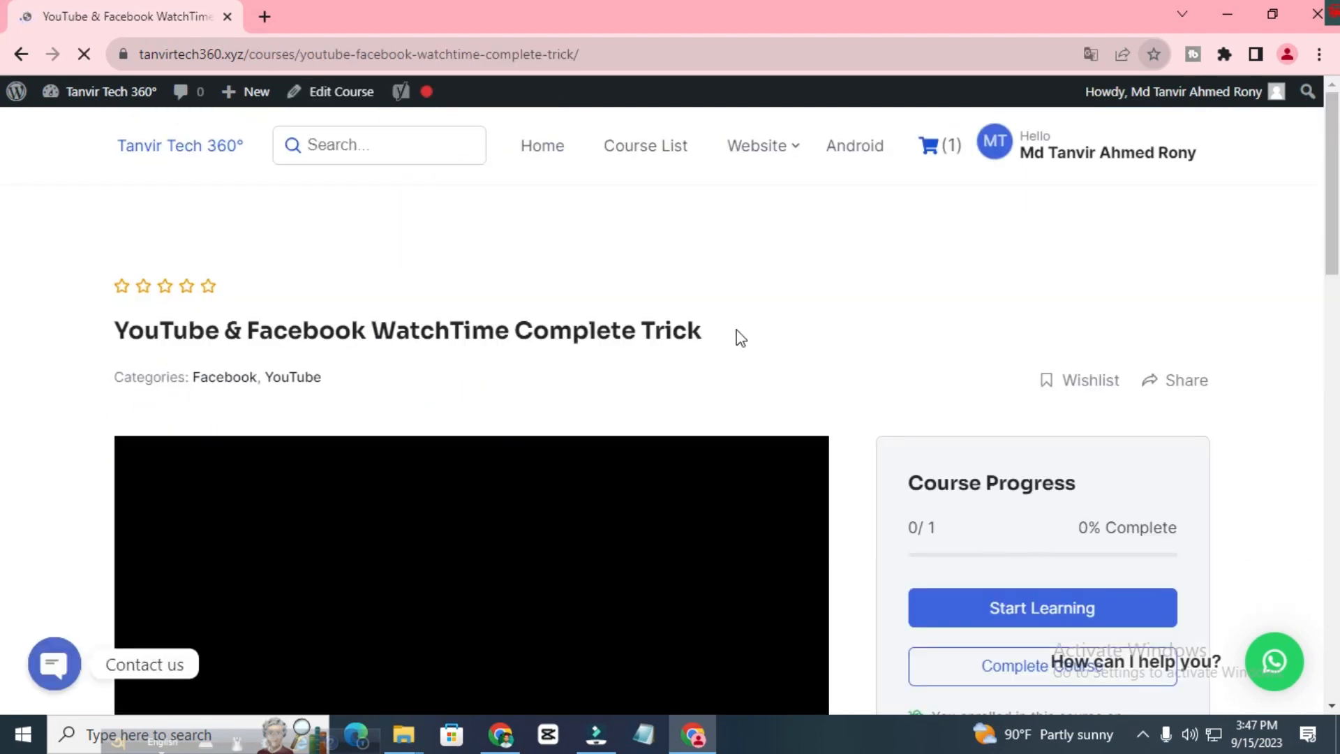
{"action": "scroll", "coordinate": [736, 335], "scroll_direction": "down", "scroll_amount": 4}
{"action": "scroll", "coordinate": [553, 410], "scroll_direction": "down", "scroll_amount": 10}
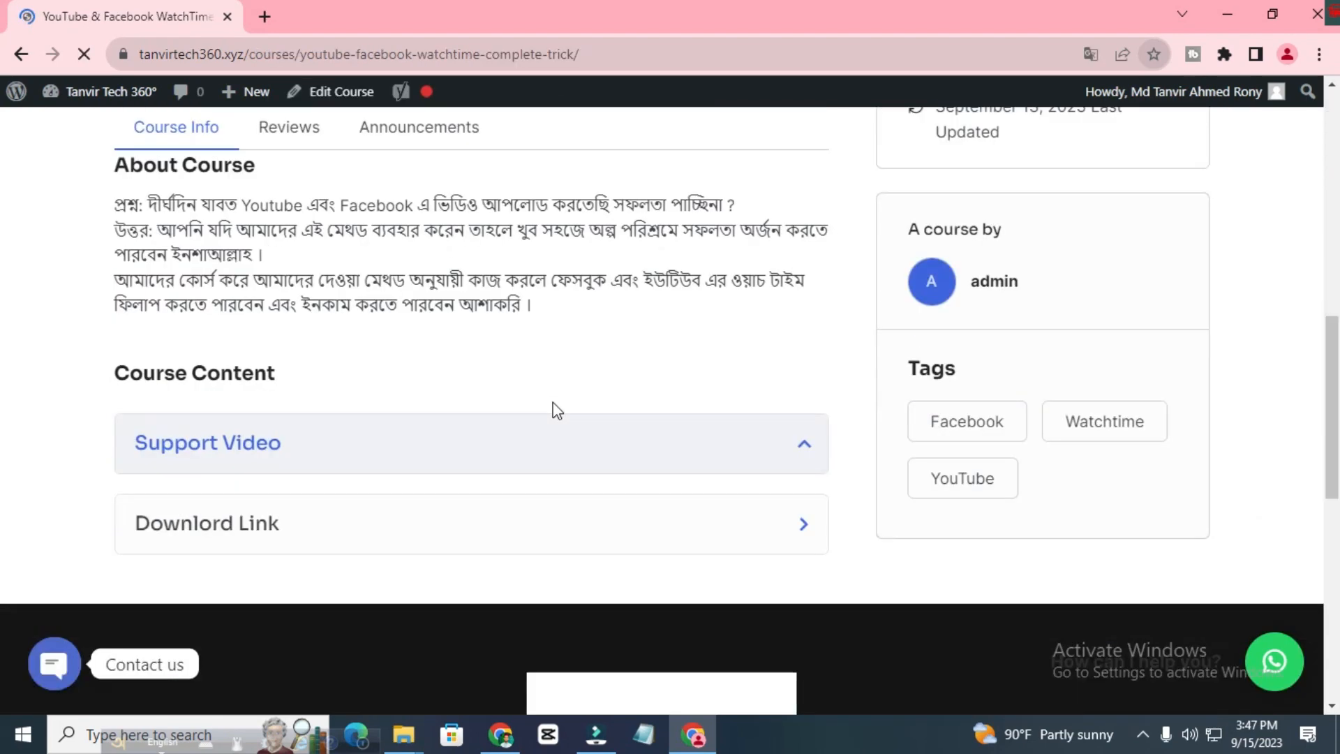
{"action": "left_click", "coordinate": [802, 328]}
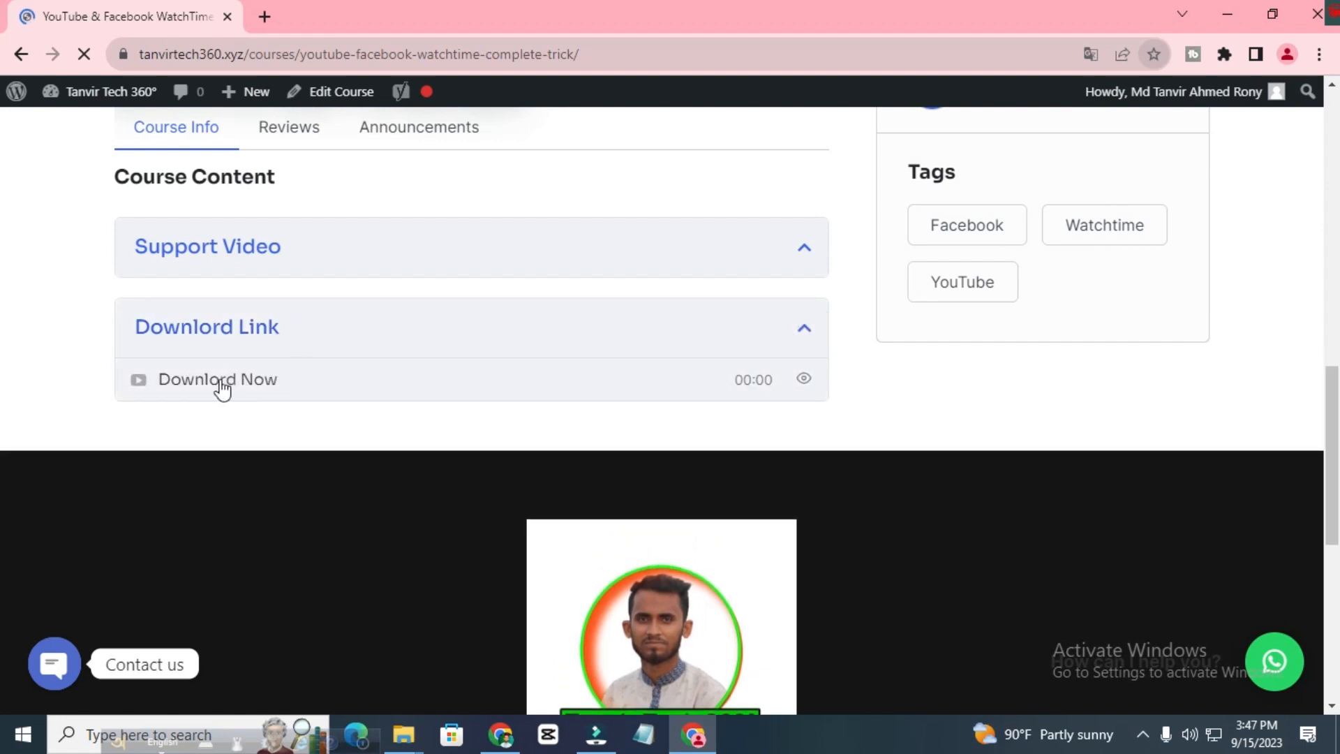
{"action": "left_click", "coordinate": [181, 381]}
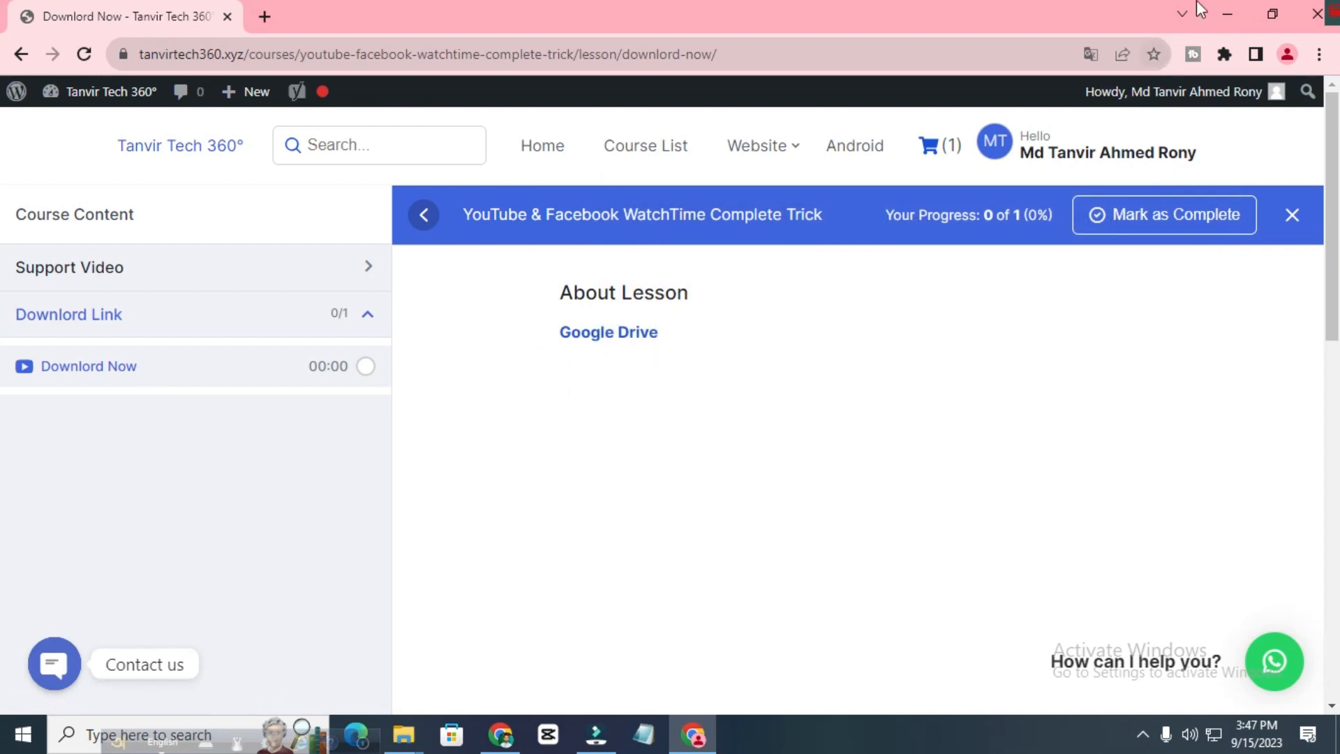
Step: Minimize the browser, open Info > portfolio website templates, then bring the browser back
{"action": "left_click", "coordinate": [1229, 14]}
{"action": "left_click", "coordinate": [1228, 14]}
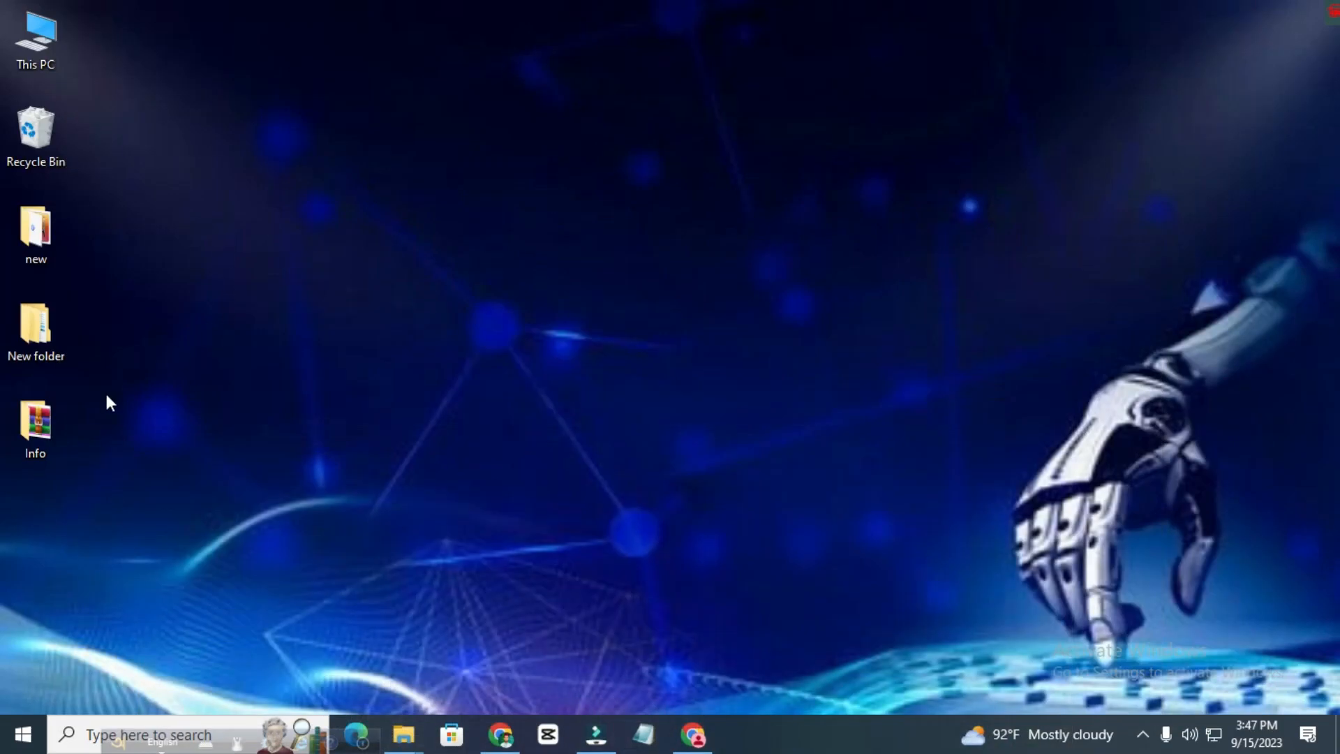
{"action": "double_click", "coordinate": [53, 405]}
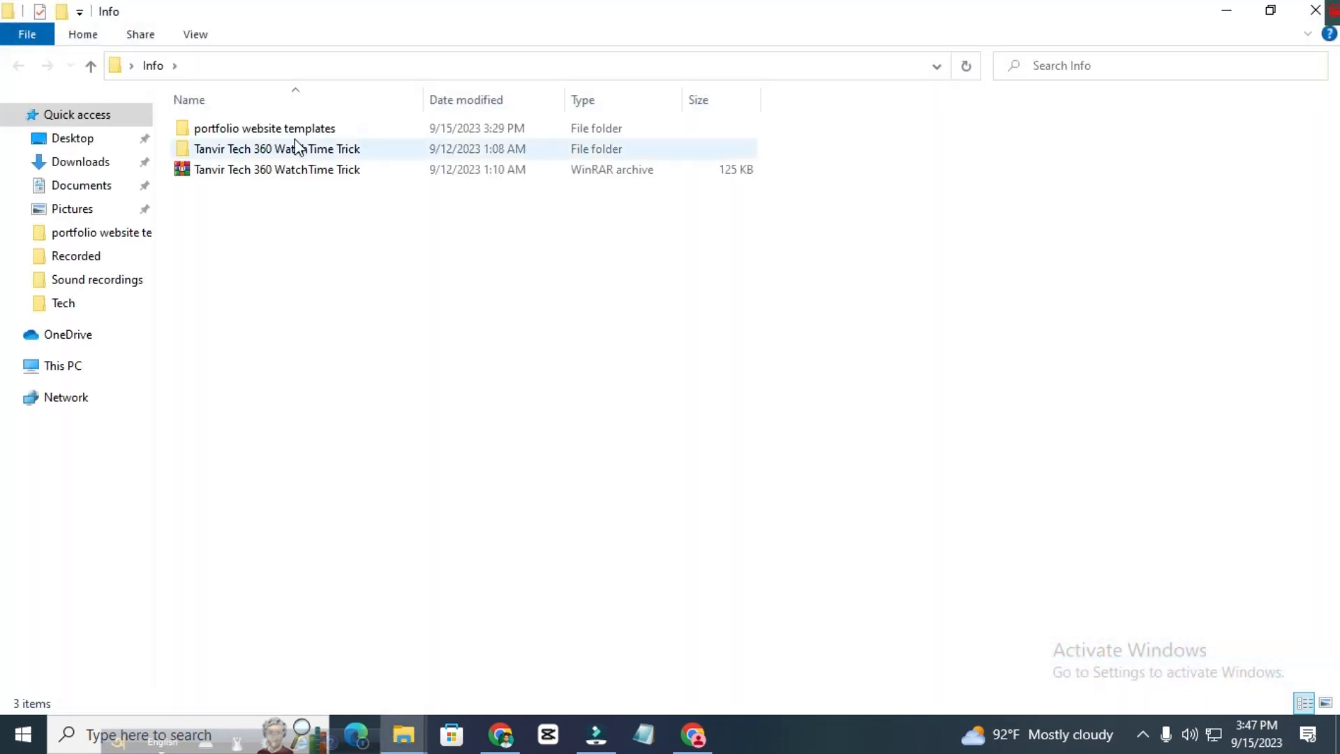
{"action": "double_click", "coordinate": [319, 128]}
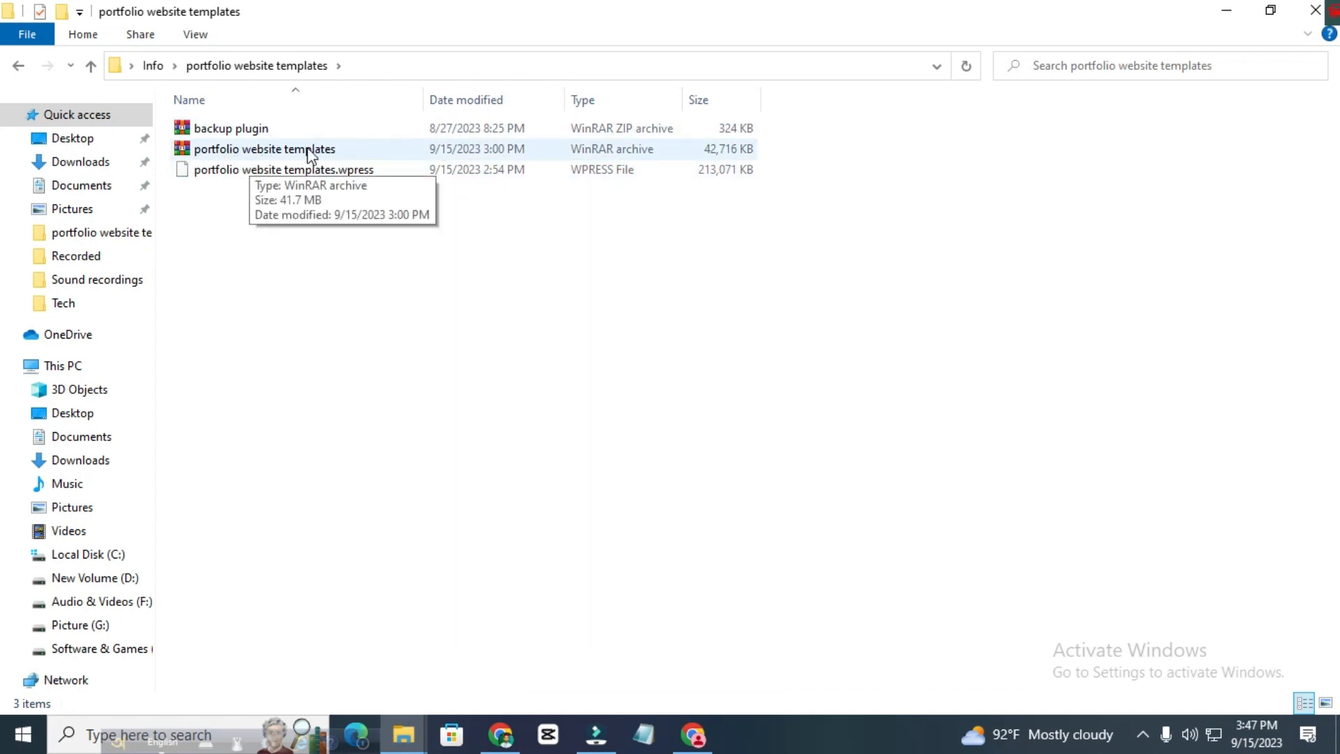
{"action": "left_click", "coordinate": [511, 736]}
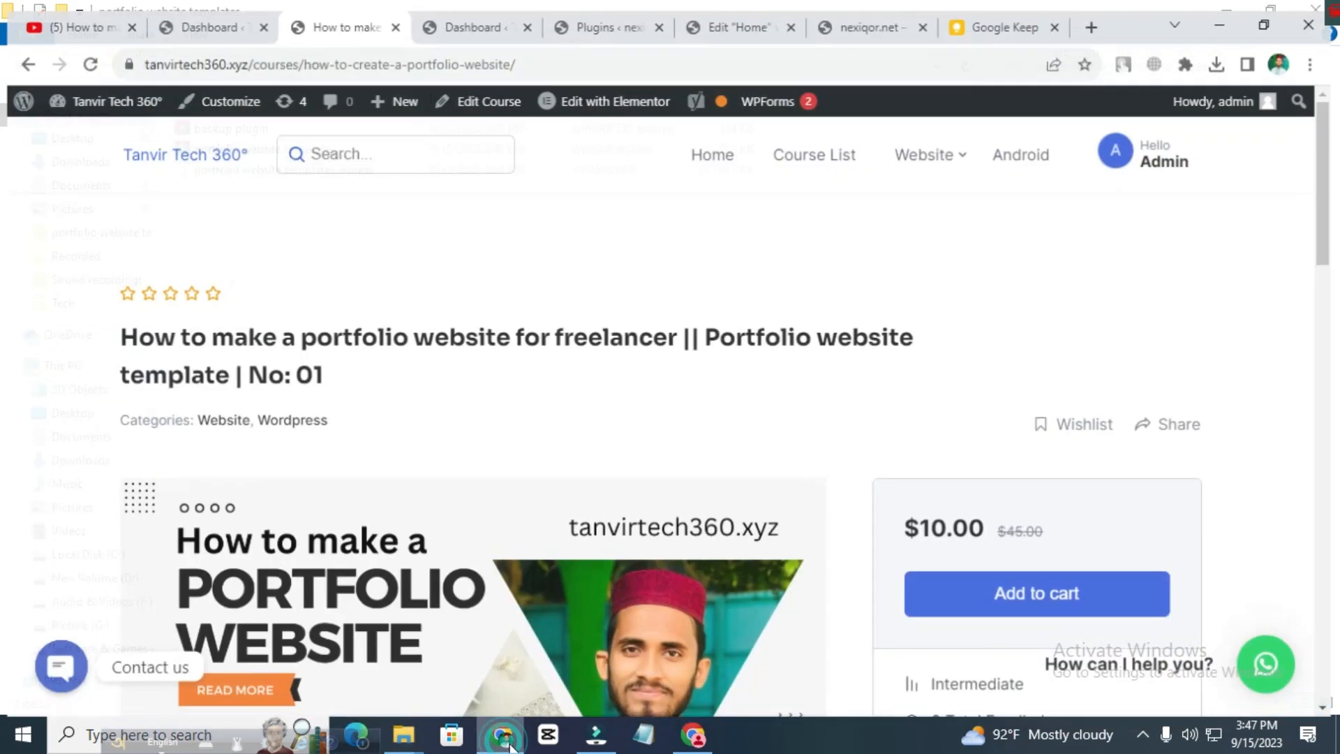
Step: From the nexiqor.net dashboard, go to Plugins > Add New and reveal the Upload Plugin panel
{"action": "left_click", "coordinate": [211, 6]}
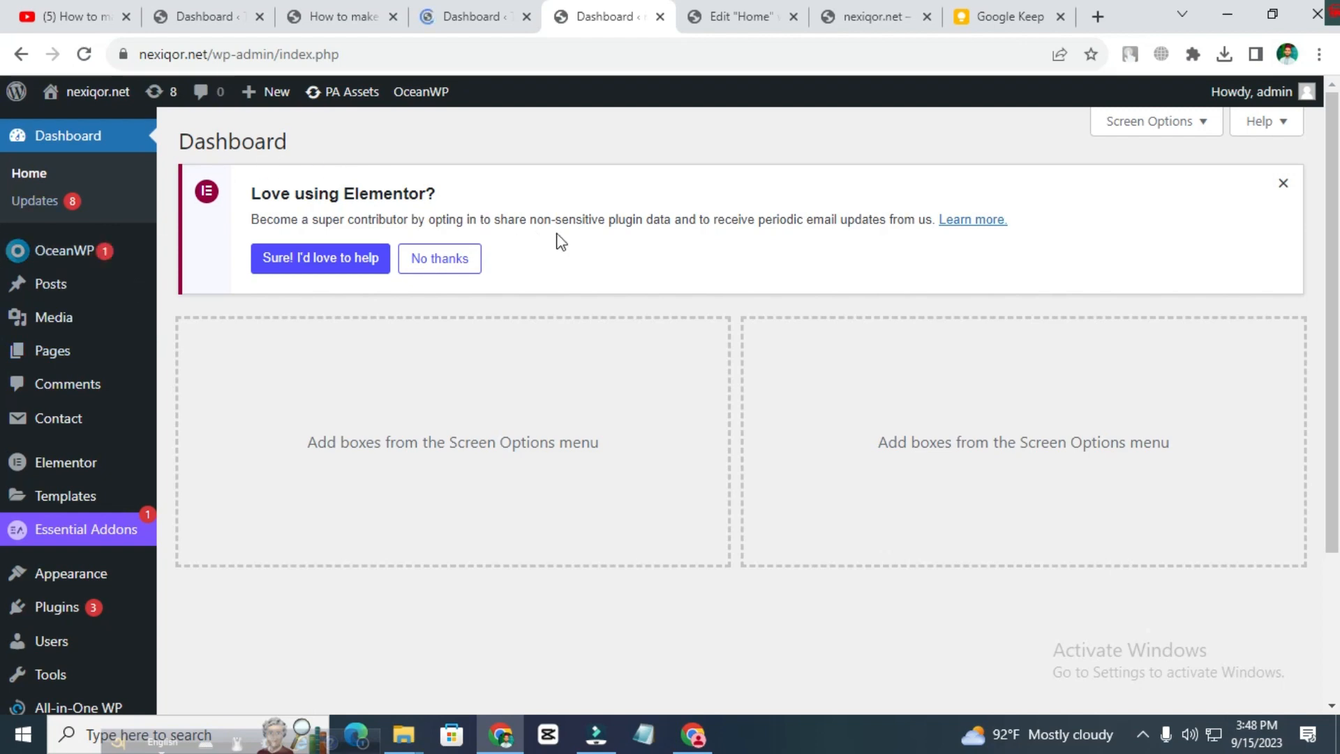
{"action": "scroll", "coordinate": [473, 292], "scroll_direction": "down", "scroll_amount": 4}
{"action": "scroll", "coordinate": [473, 291], "scroll_direction": "up", "scroll_amount": 4}
{"action": "scroll", "coordinate": [475, 291], "scroll_direction": "down", "scroll_amount": 3}
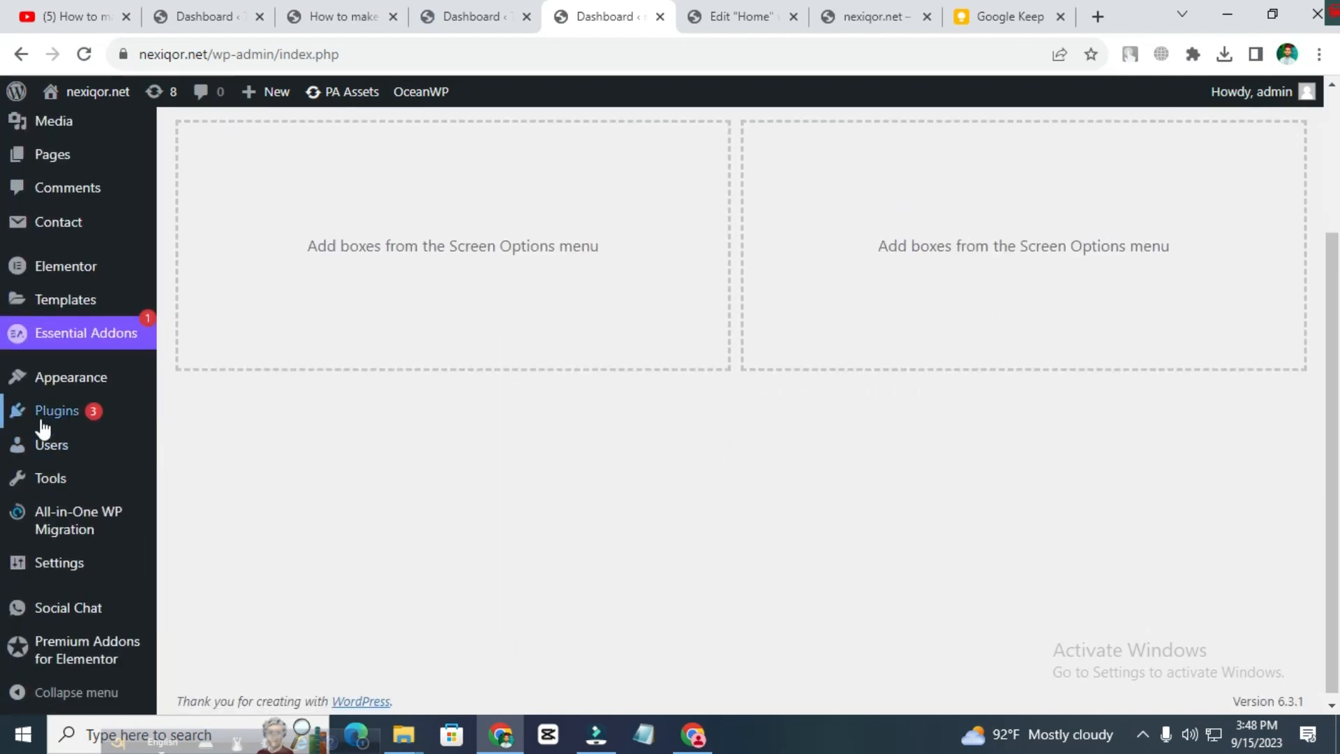
{"action": "mouse_move", "coordinate": [8, 422]}
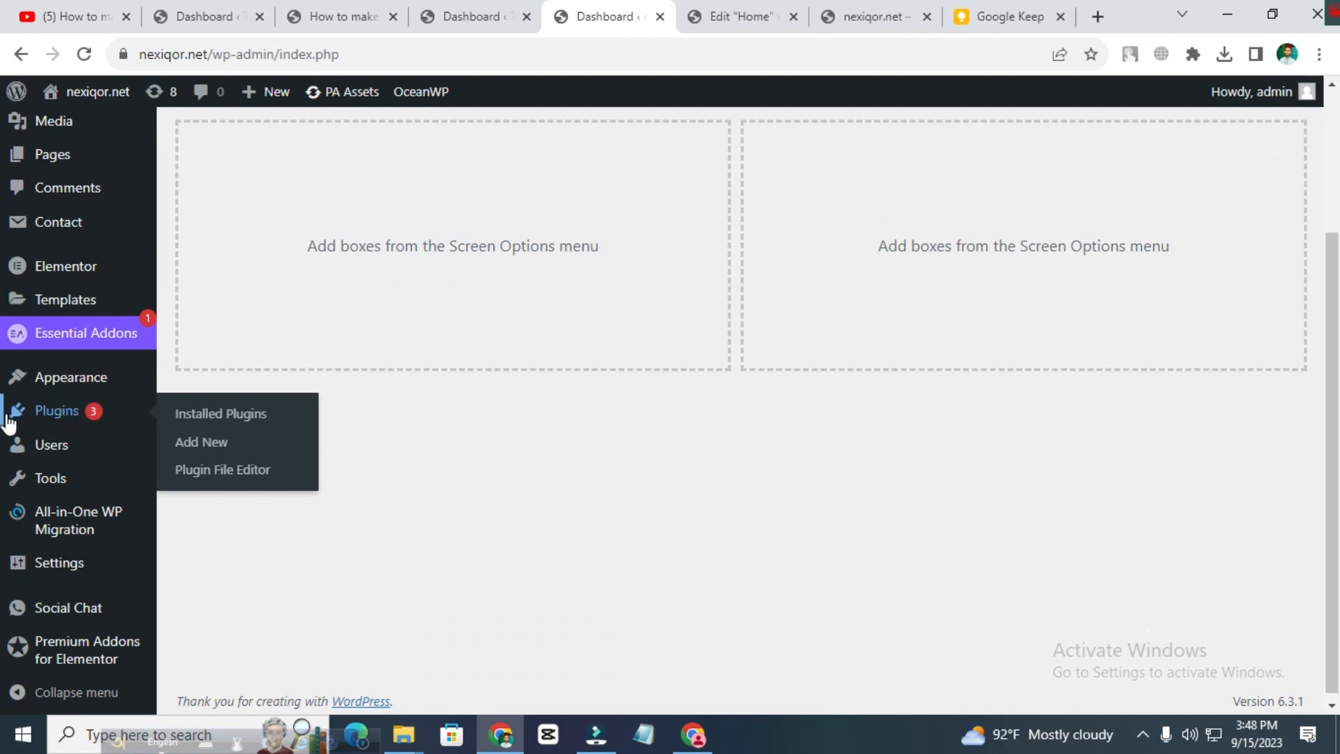
{"action": "left_click", "coordinate": [206, 439]}
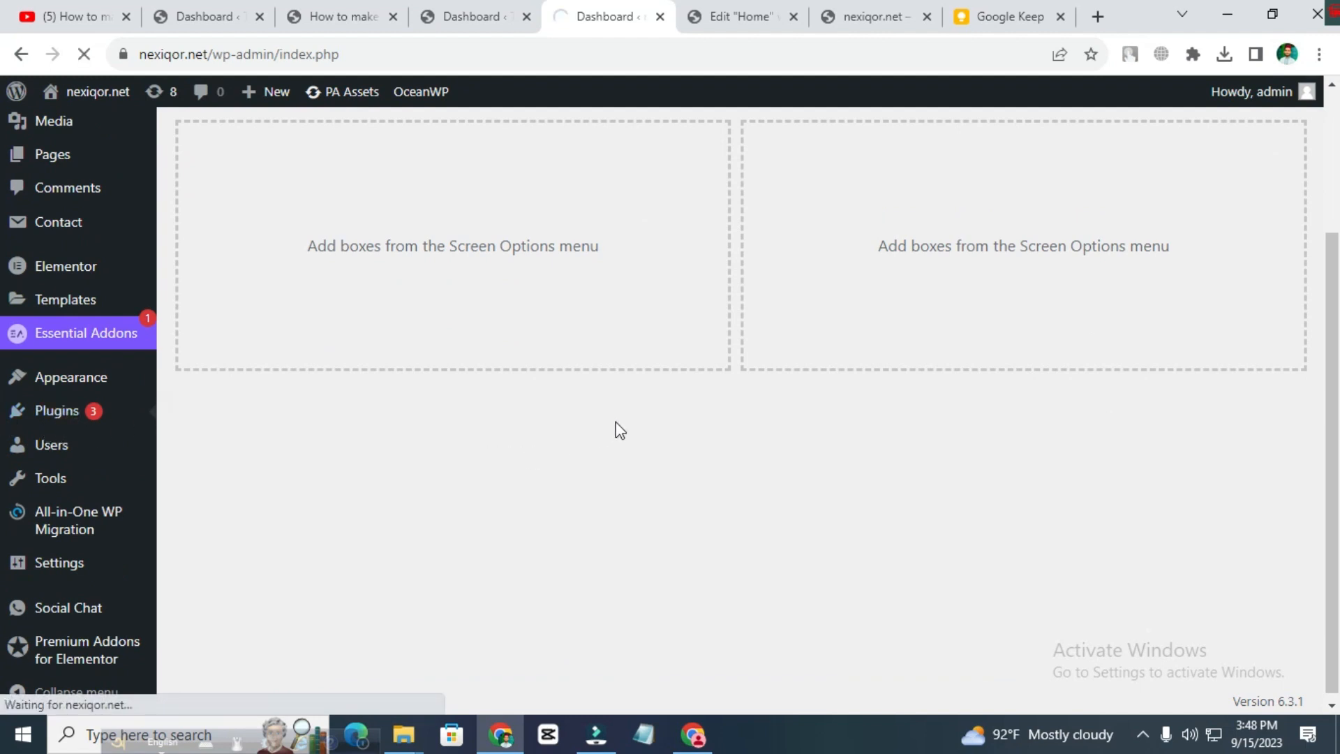
{"action": "left_click", "coordinate": [740, 17]}
{"action": "left_click", "coordinate": [570, 13]}
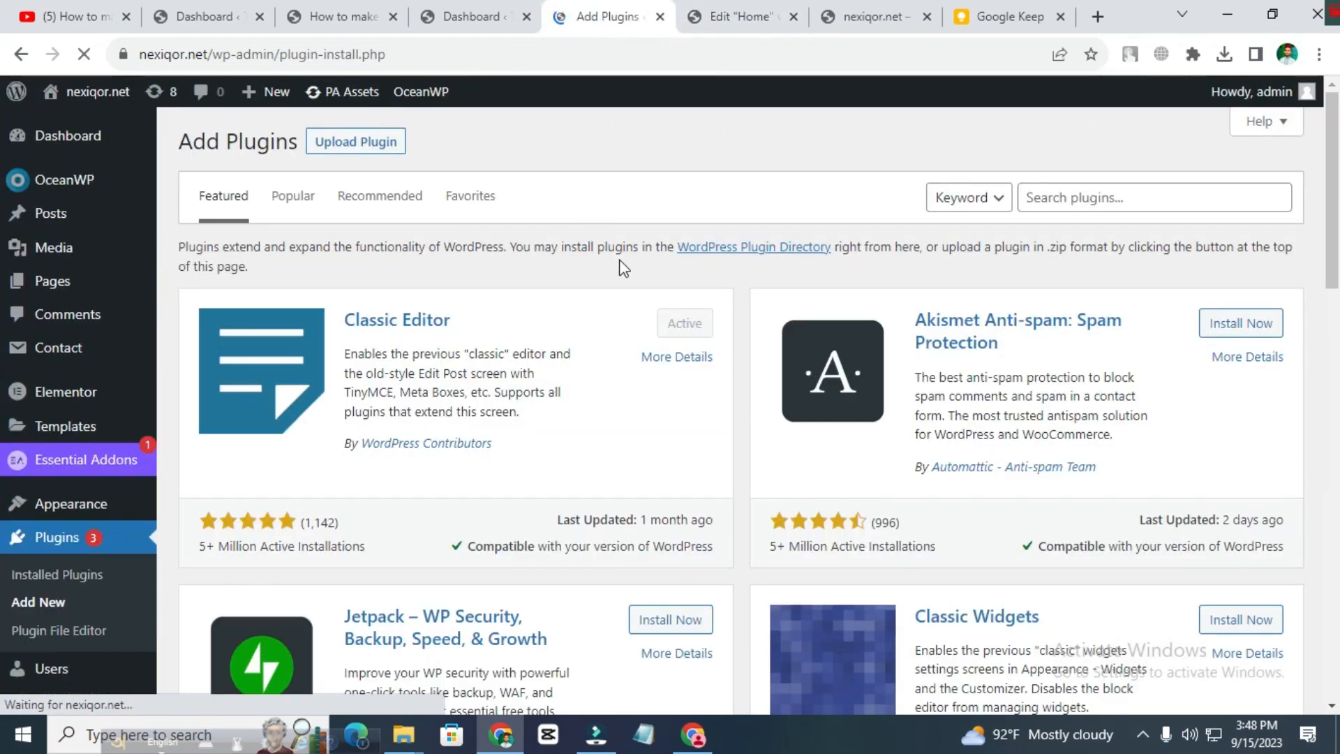
{"action": "scroll", "coordinate": [621, 263], "scroll_direction": "down", "scroll_amount": 4}
{"action": "scroll", "coordinate": [638, 263], "scroll_direction": "up", "scroll_amount": 4}
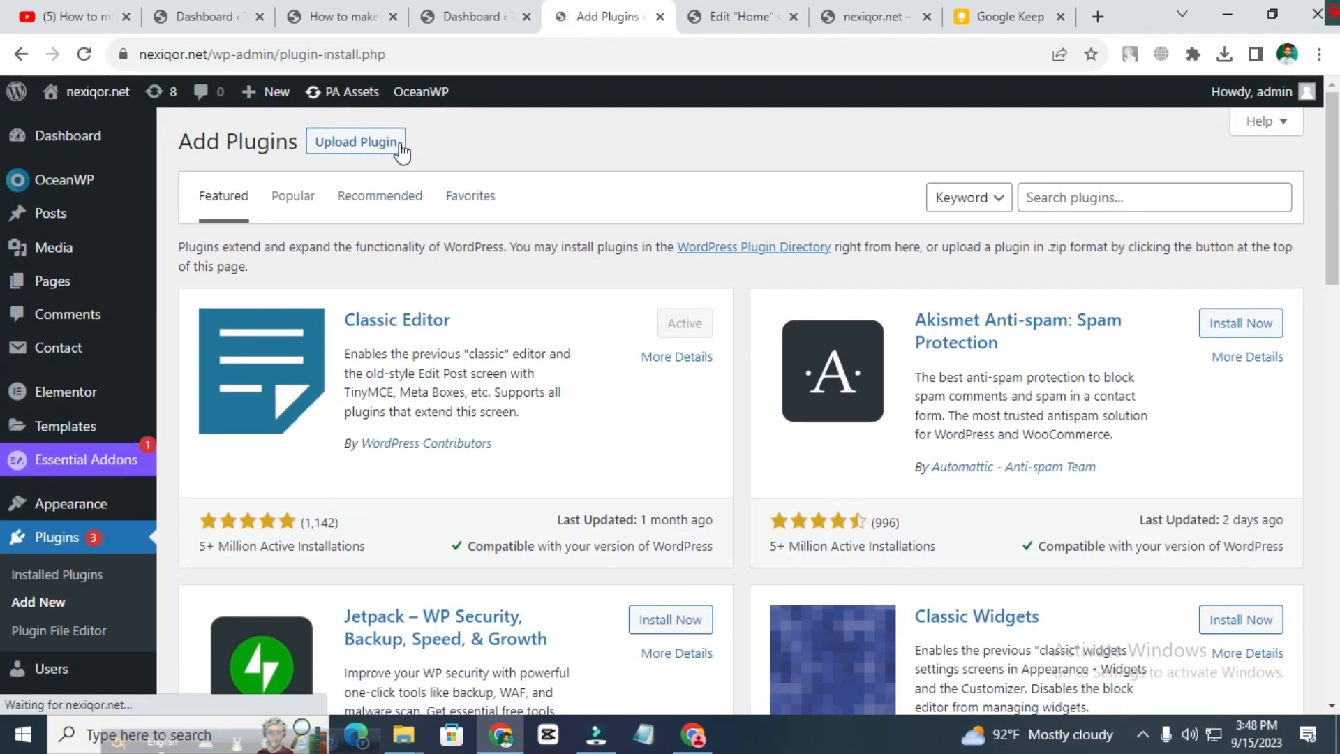
{"action": "left_click", "coordinate": [364, 147]}
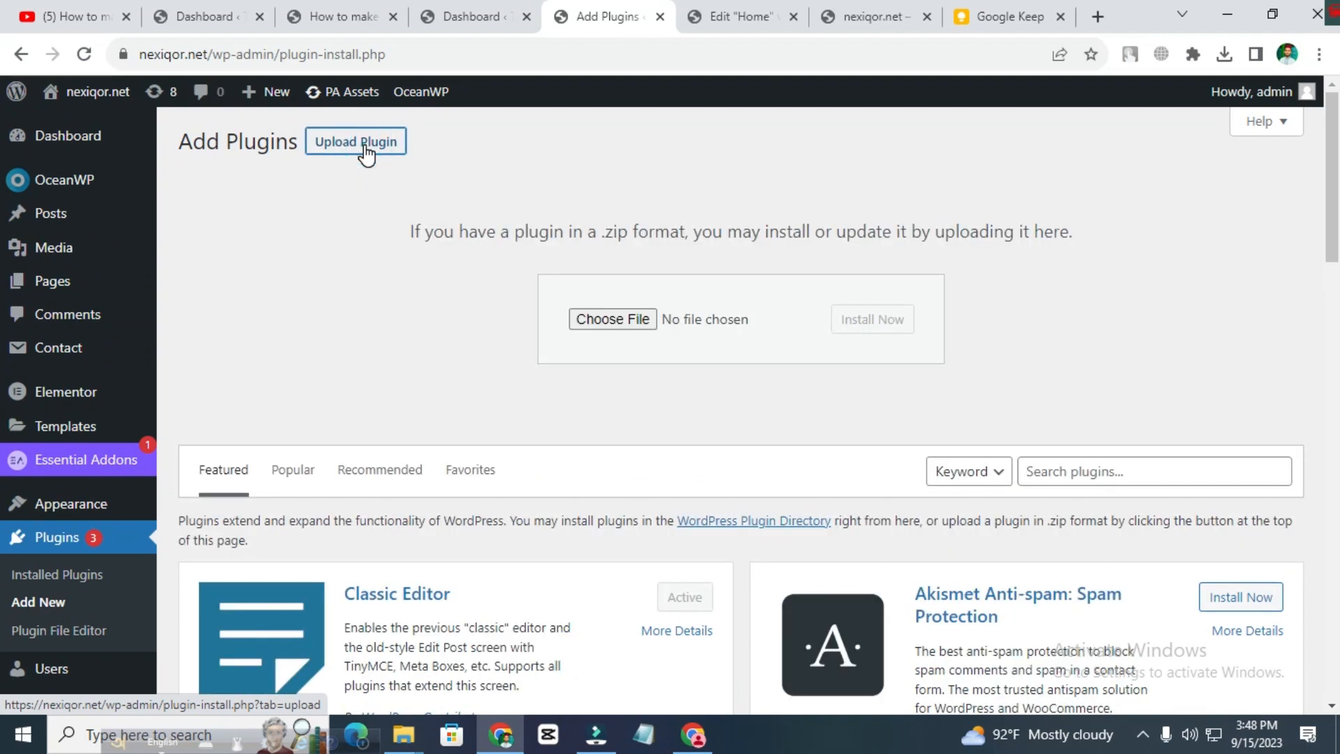
Step: Choose backup plugin.zip from Desktop > Info > portfolio website templates as the plugin upload
{"action": "left_click", "coordinate": [608, 320]}
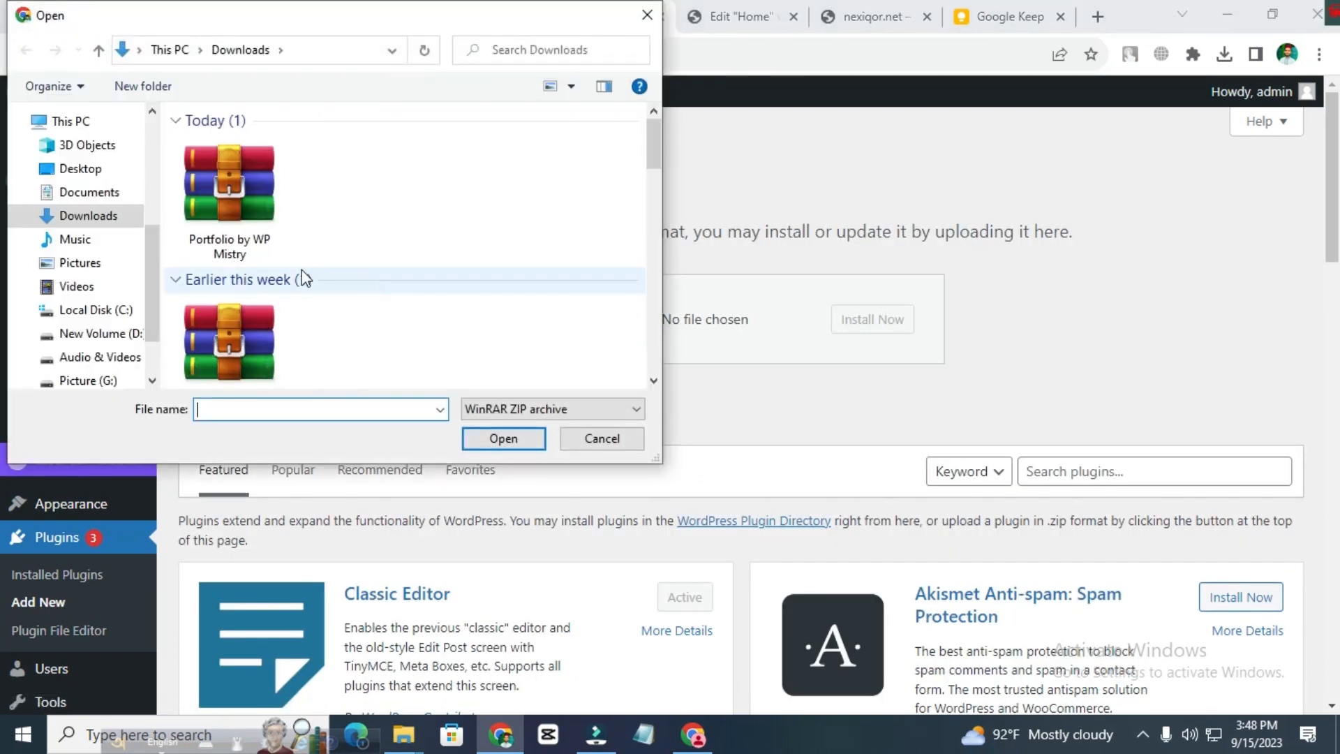
{"action": "left_click", "coordinate": [81, 168]}
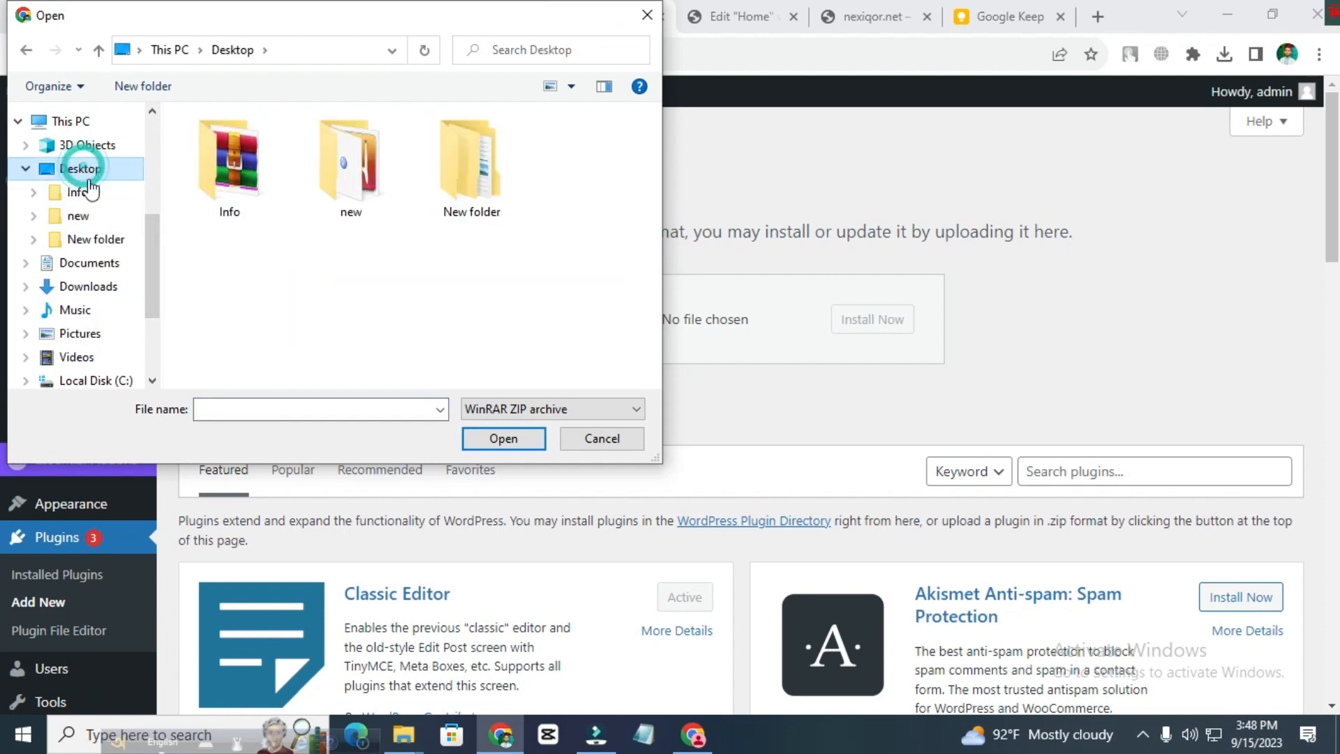
{"action": "double_click", "coordinate": [244, 161]}
{"action": "left_click", "coordinate": [235, 144]}
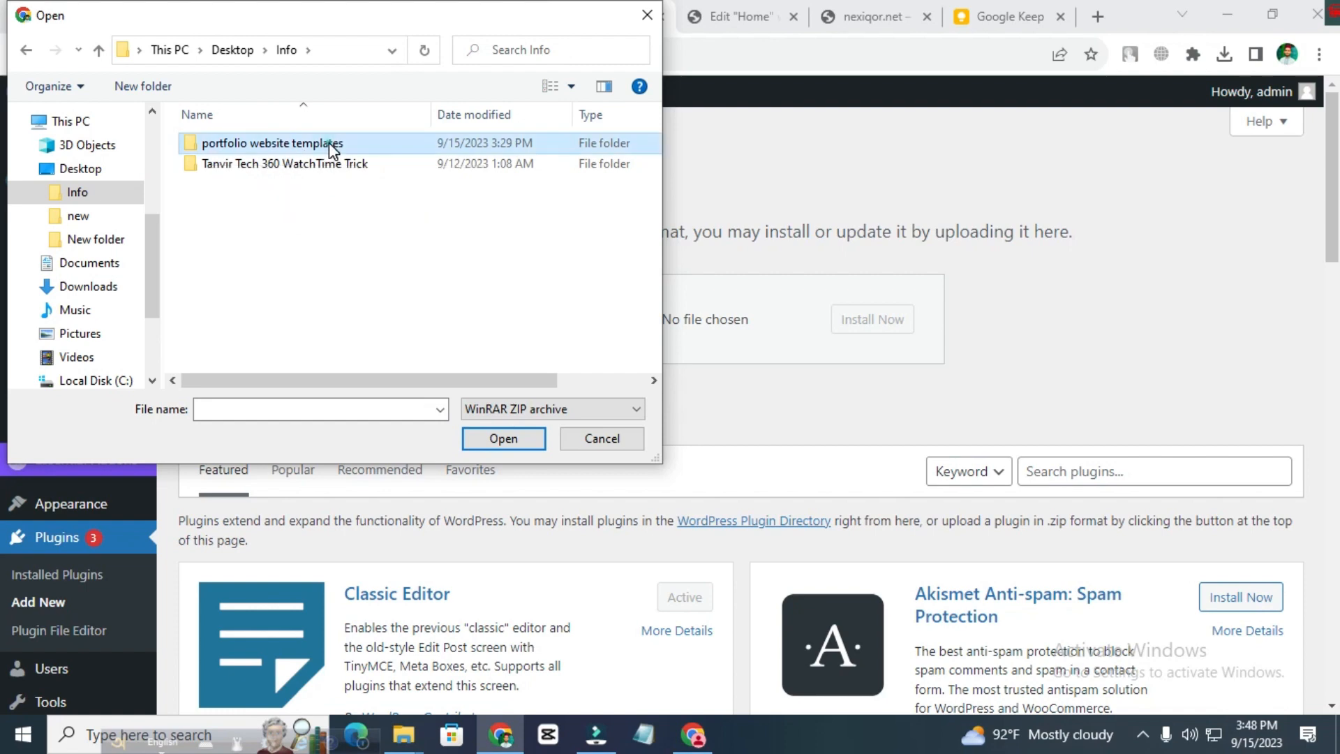
{"action": "double_click", "coordinate": [329, 142]}
{"action": "left_click", "coordinate": [261, 158]}
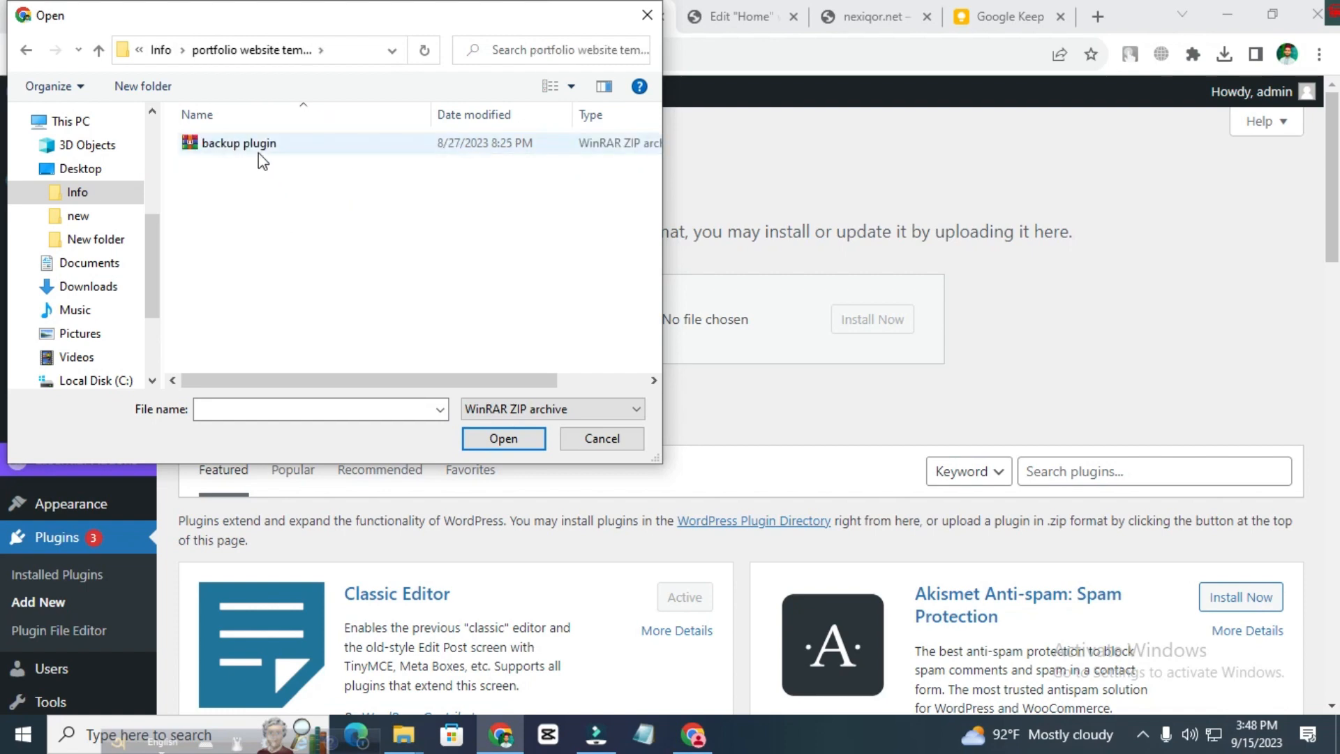
{"action": "left_click", "coordinate": [505, 439]}
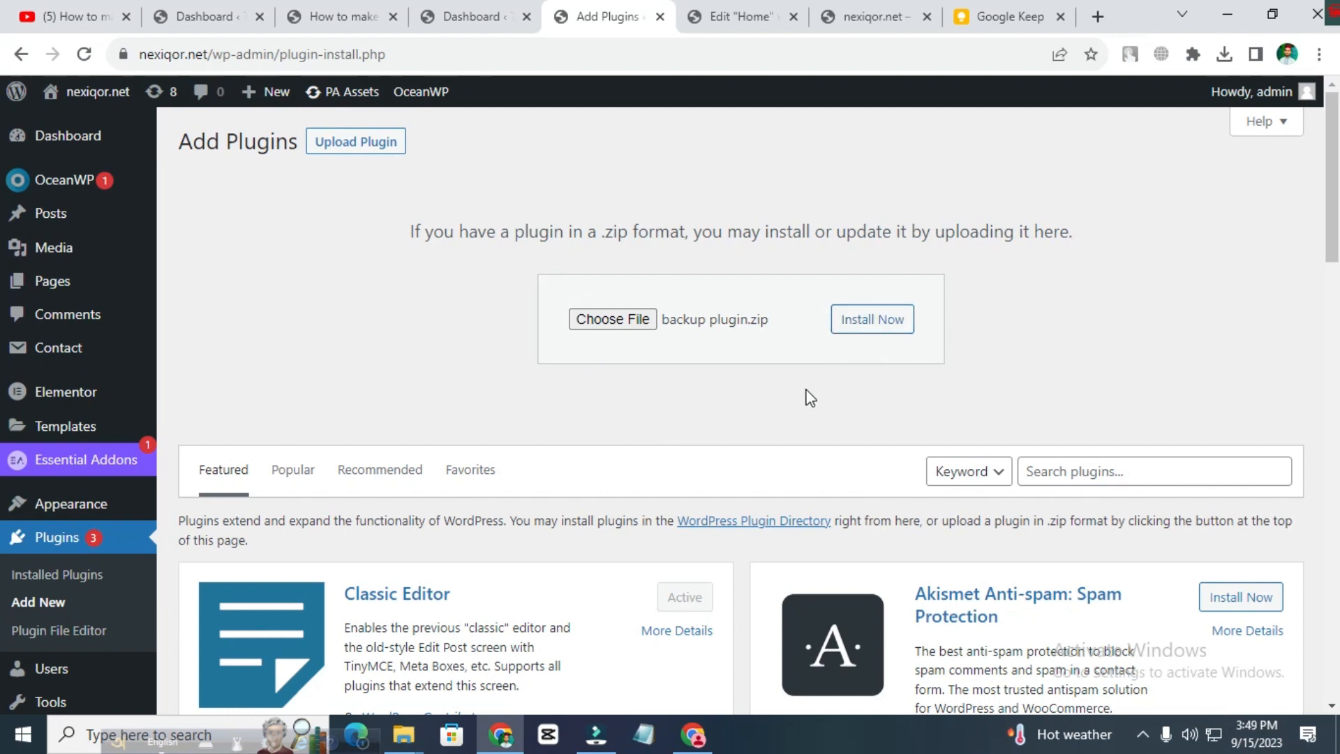
Step: Install the All-in-One WP Migration plugin and view it in the Installed Plugins list
{"action": "scroll", "coordinate": [574, 431], "scroll_direction": "down", "scroll_amount": 3}
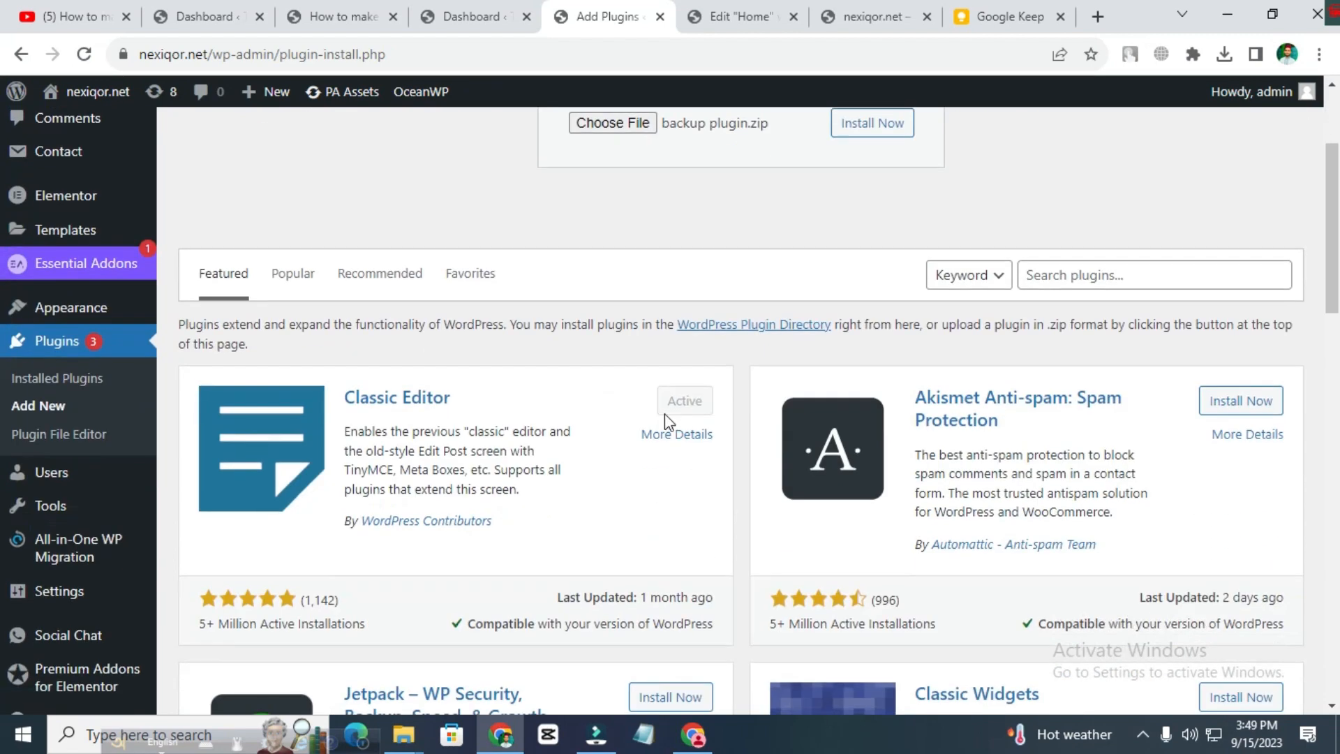
{"action": "left_click", "coordinate": [48, 405]}
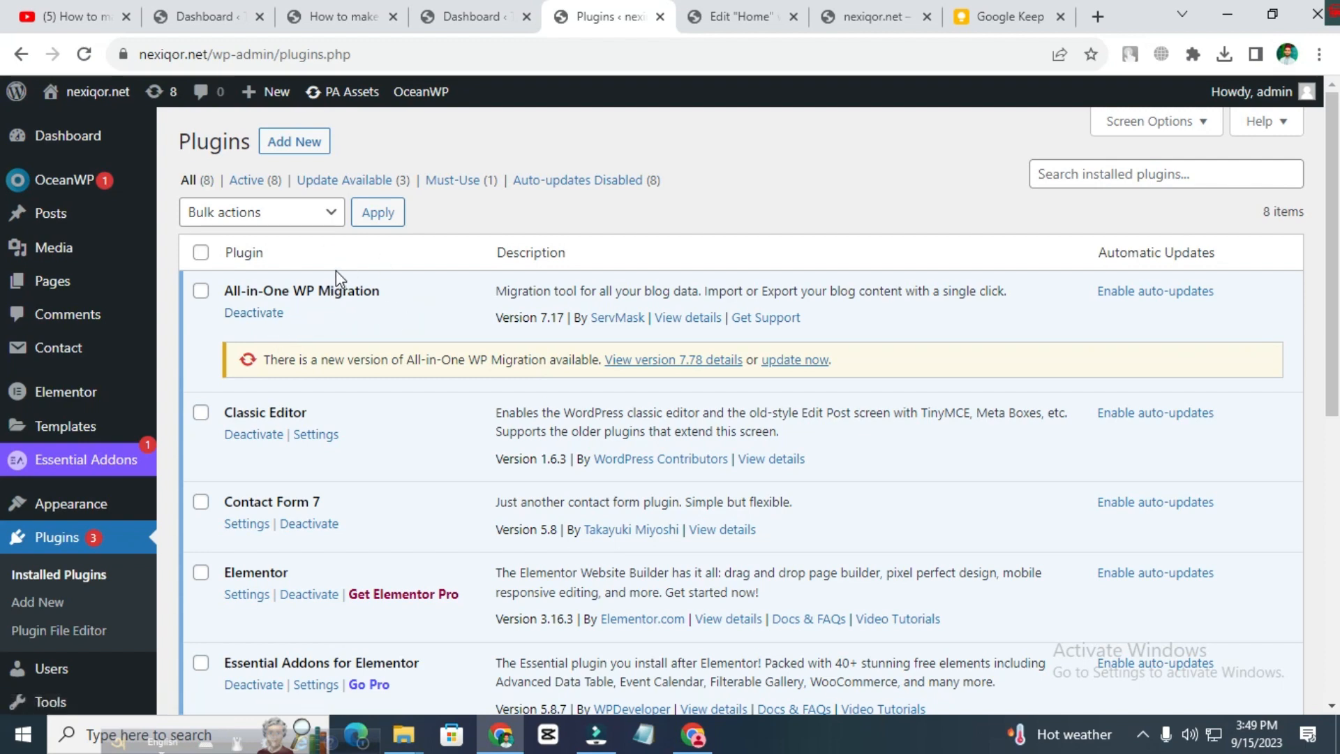
{"action": "scroll", "coordinate": [349, 279], "scroll_direction": "down", "scroll_amount": 3}
{"action": "scroll", "coordinate": [300, 307], "scroll_direction": "up", "scroll_amount": 3}
Step: Open All-in-One WP Migration's Import page from the admin sidebar
{"action": "scroll", "coordinate": [279, 335], "scroll_direction": "down", "scroll_amount": 3}
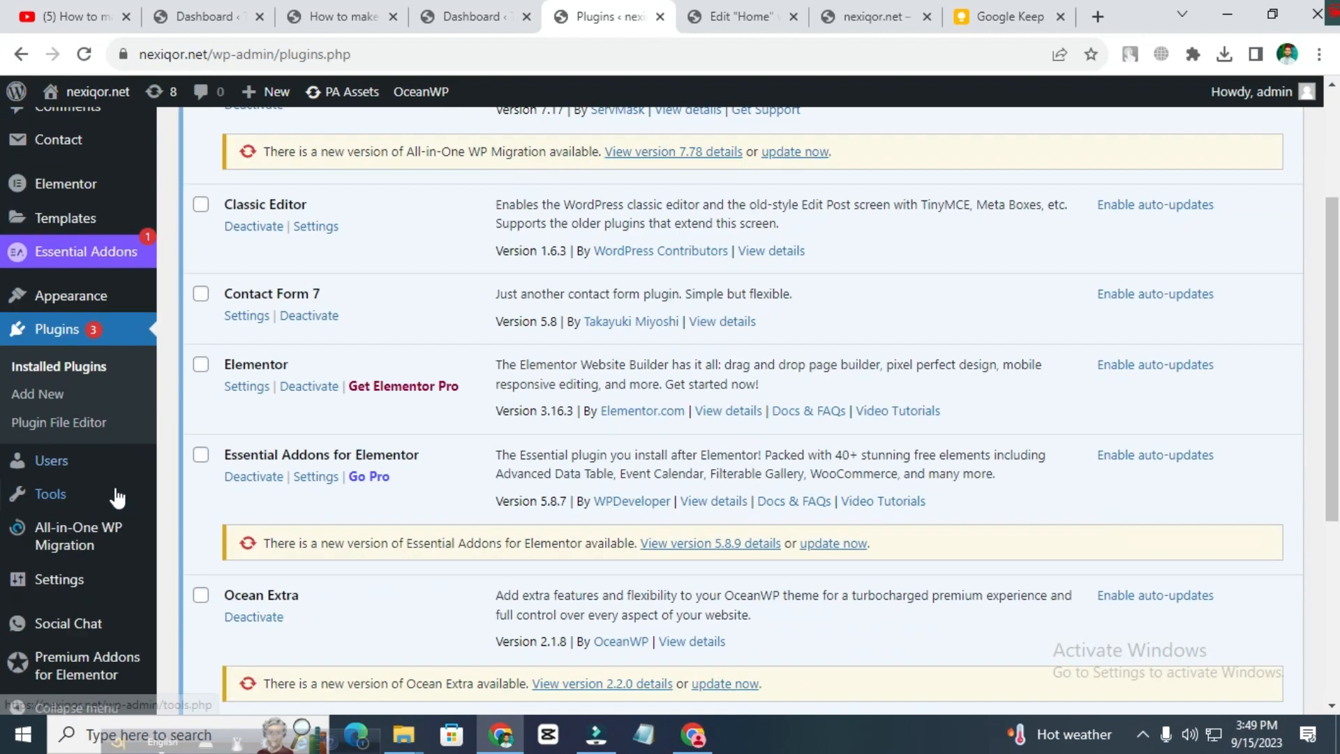
{"action": "mouse_move", "coordinate": [93, 481]}
{"action": "mouse_move", "coordinate": [84, 518]}
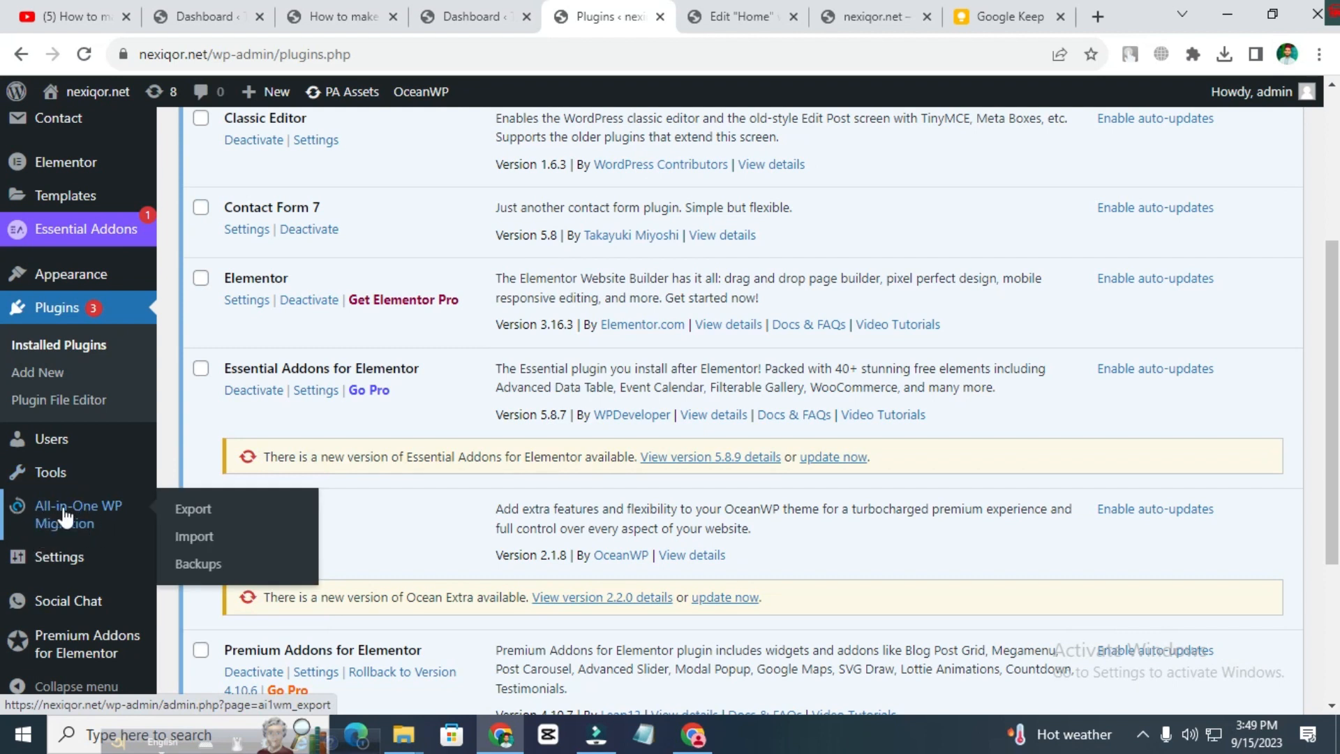
{"action": "left_click", "coordinate": [194, 541]}
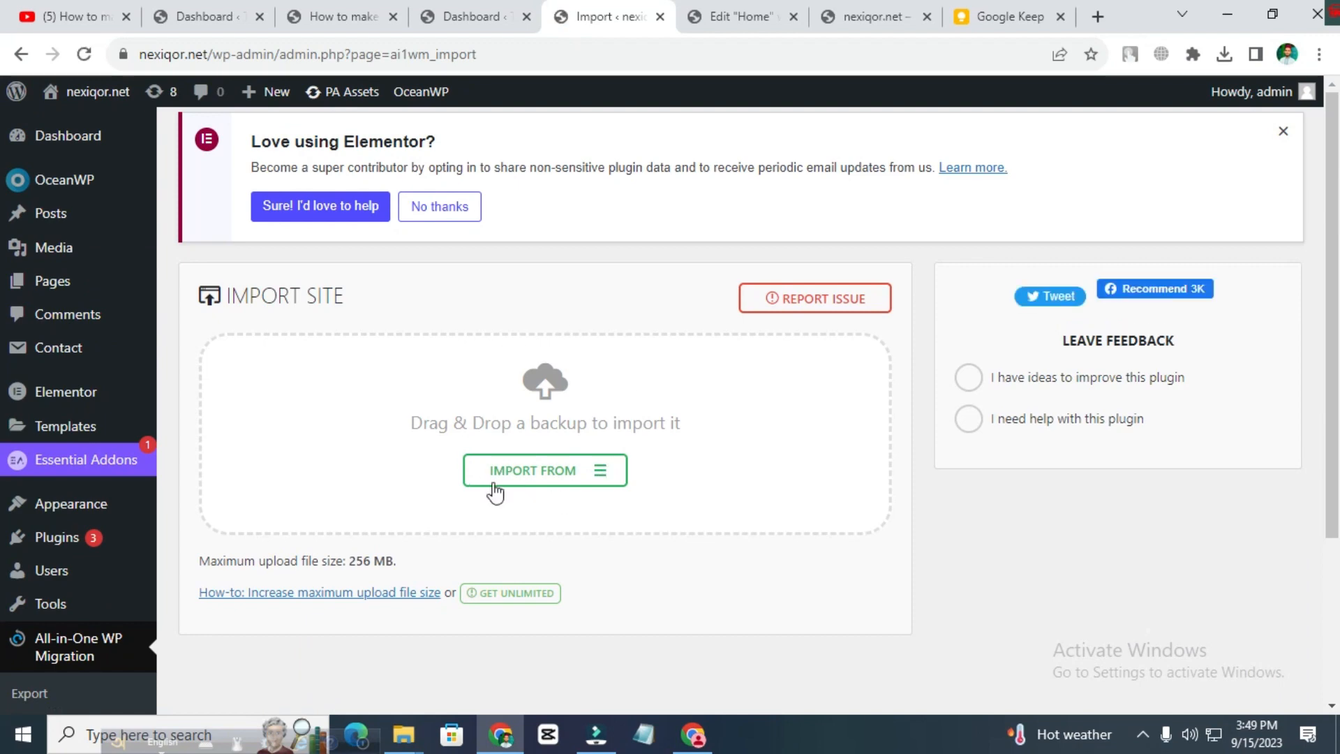
{"action": "left_click", "coordinate": [576, 471]}
{"action": "left_click", "coordinate": [514, 501]}
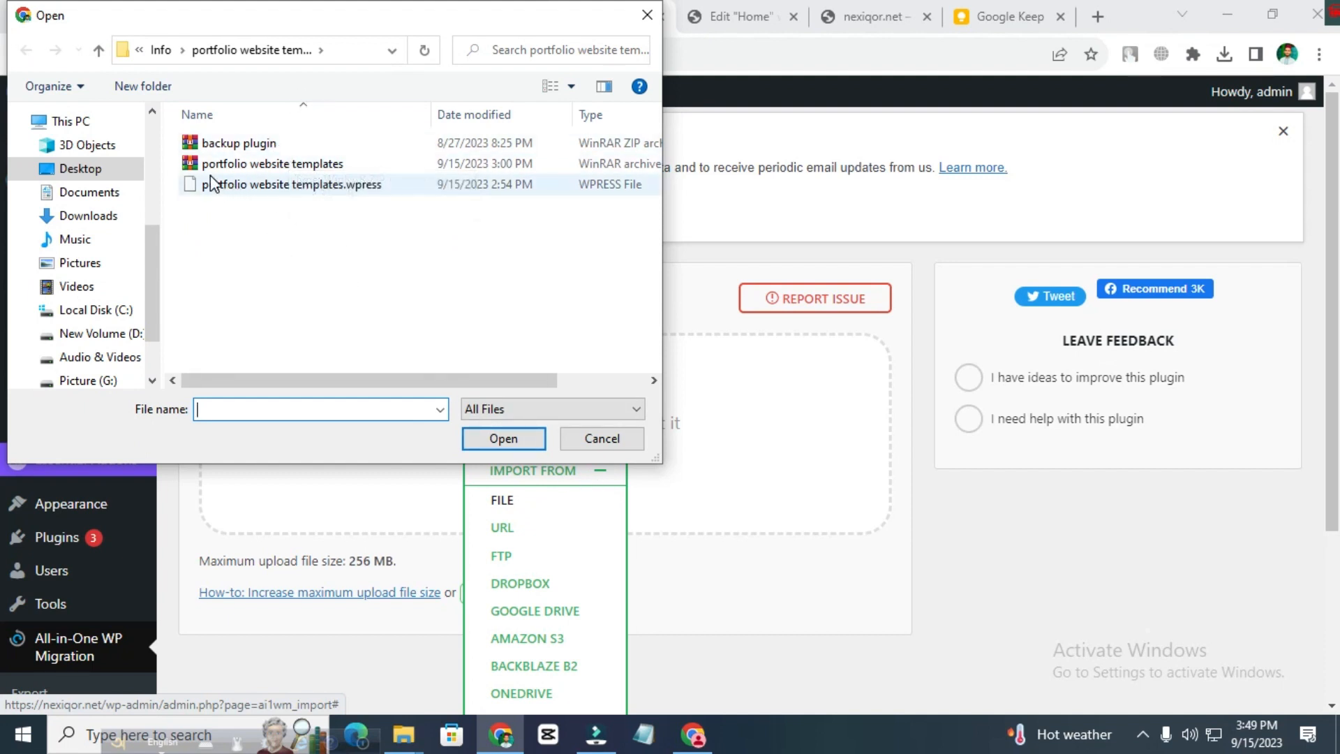
{"action": "left_click", "coordinate": [314, 166]}
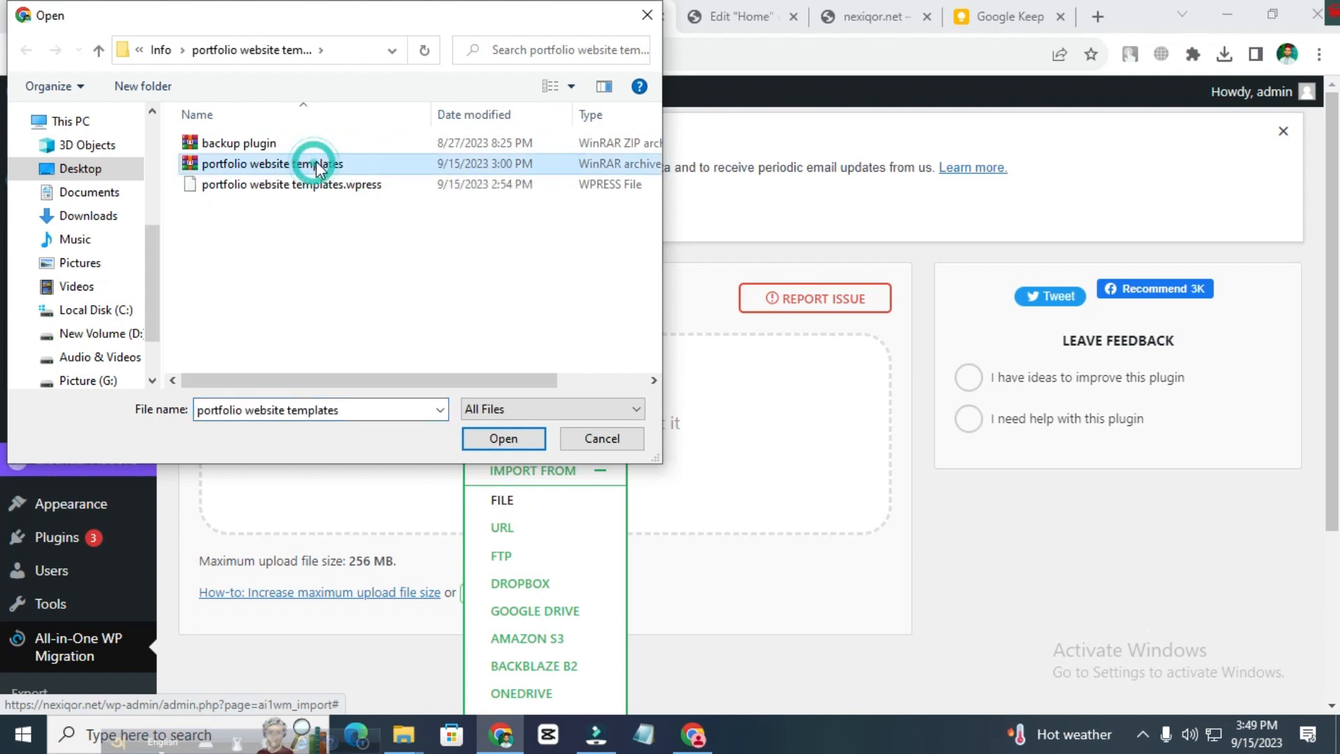
{"action": "left_click", "coordinate": [354, 184]}
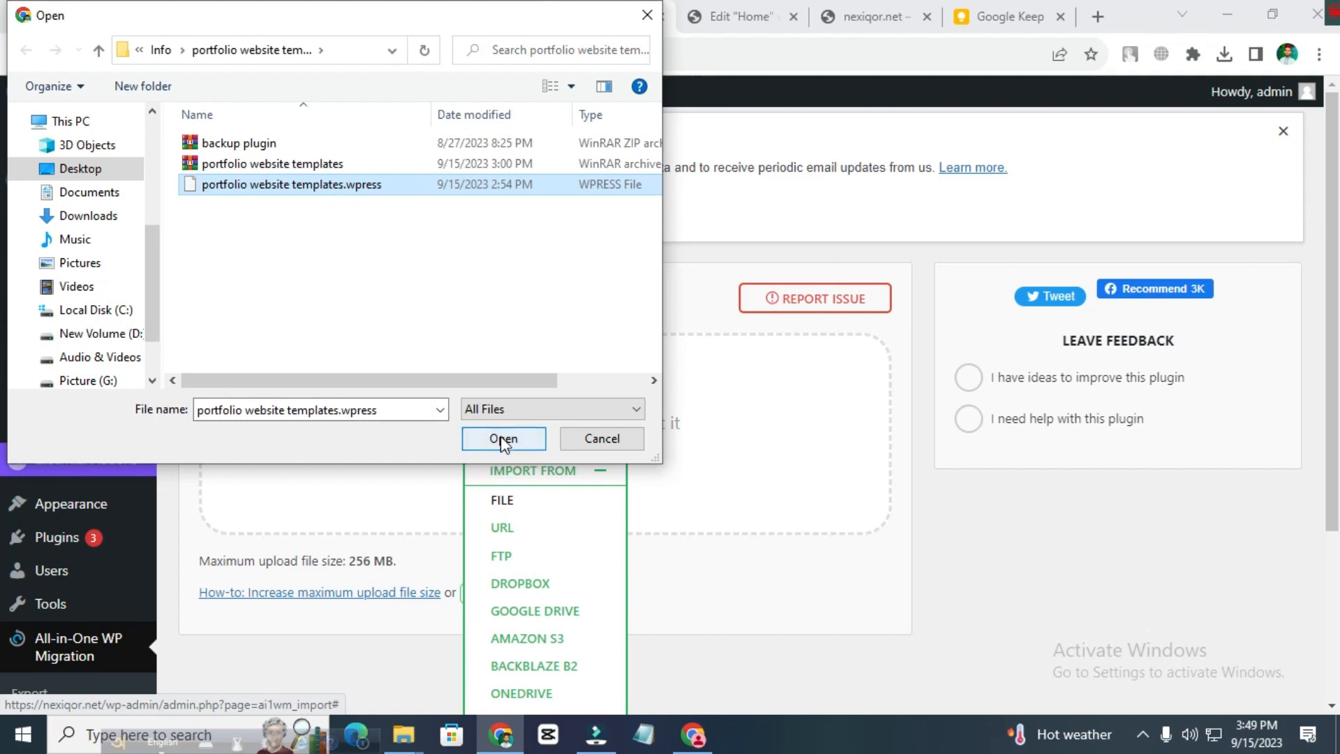
{"action": "left_click", "coordinate": [602, 439]}
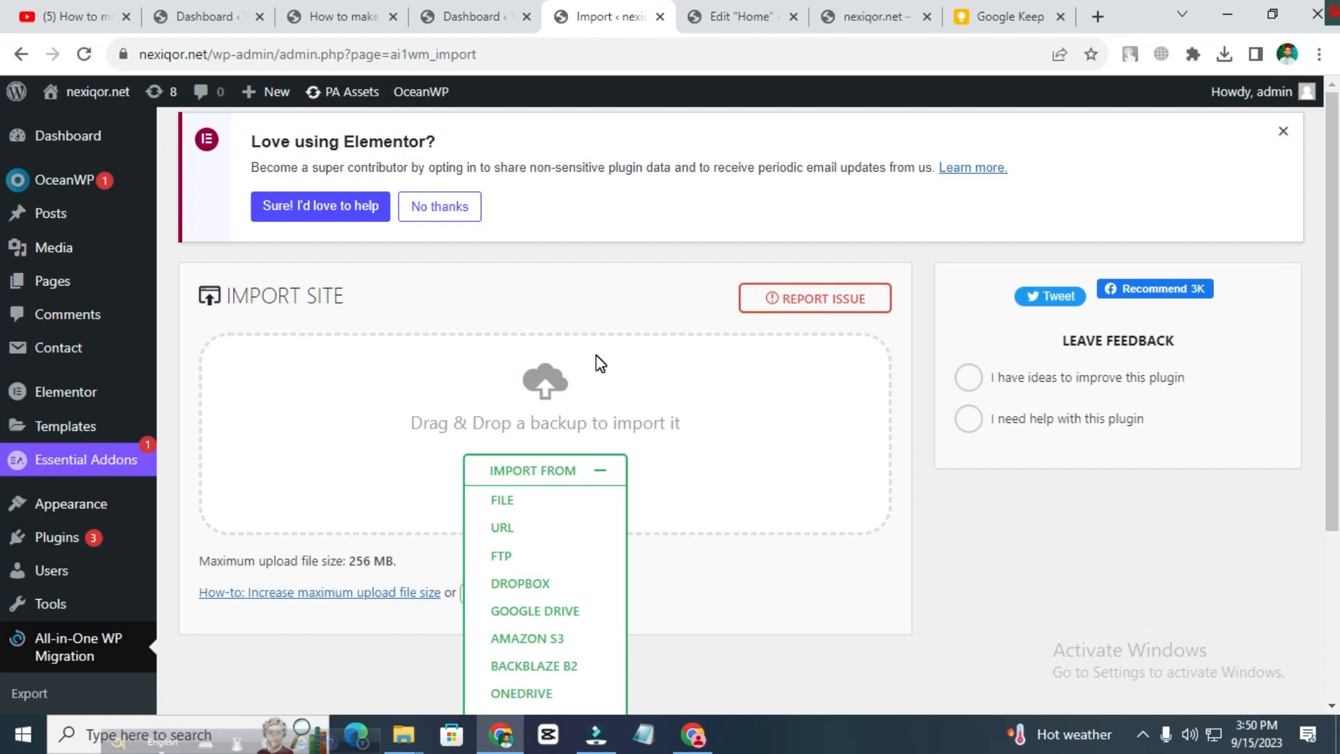
Step: Reload the import page, then reload and check the live nexiqor.net homepage
{"action": "left_click", "coordinate": [572, 270]}
{"action": "left_click", "coordinate": [83, 55]}
{"action": "left_click", "coordinate": [719, 15]}
{"action": "left_click", "coordinate": [851, 10]}
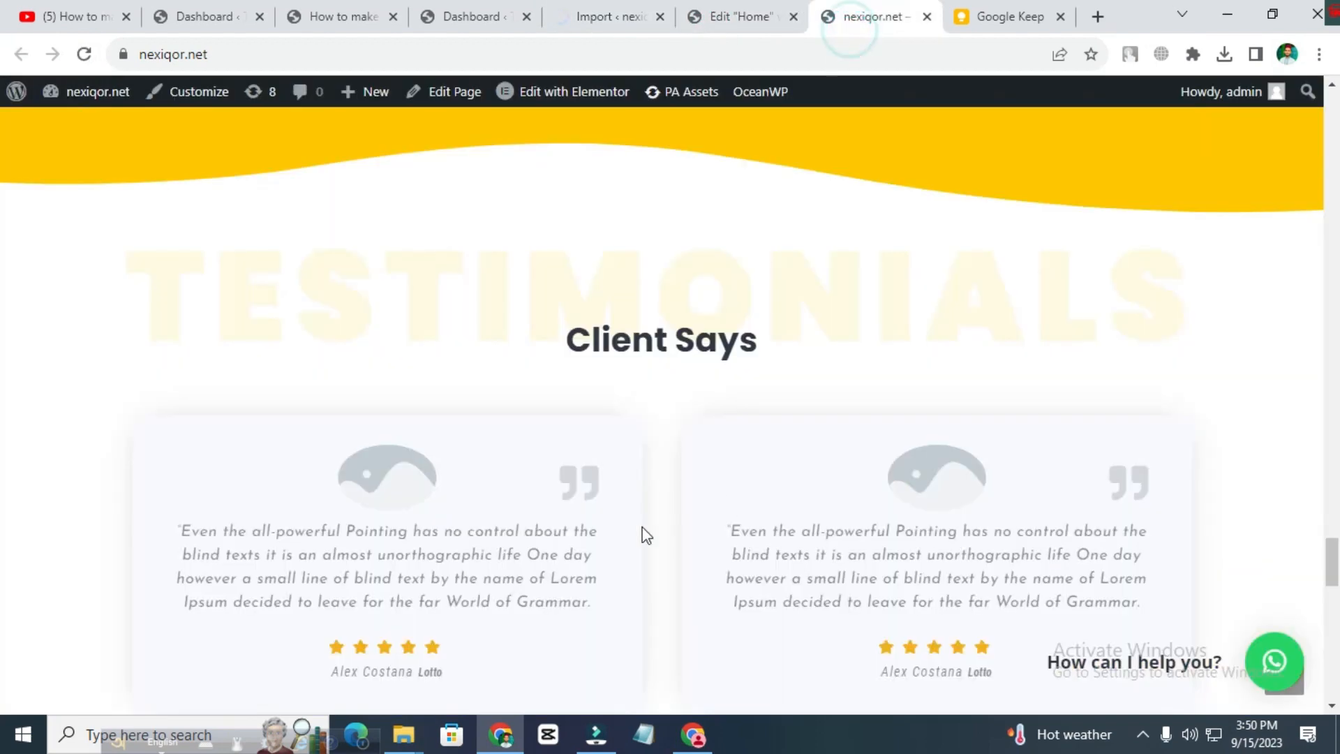
{"action": "scroll", "coordinate": [640, 533], "scroll_direction": "up", "scroll_amount": 8}
{"action": "left_click", "coordinate": [85, 55]}
{"action": "scroll", "coordinate": [735, 404], "scroll_direction": "up", "scroll_amount": 15}
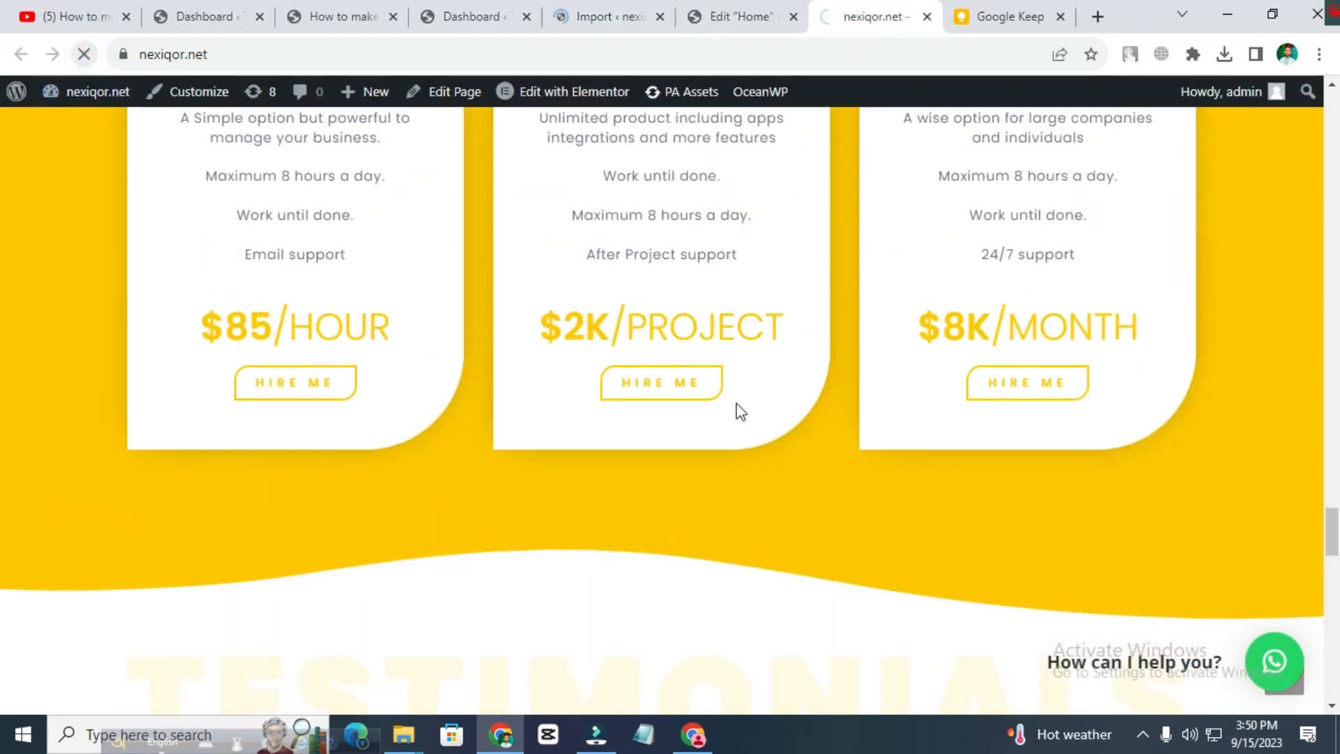
{"action": "scroll", "coordinate": [642, 446], "scroll_direction": "up", "scroll_amount": 5}
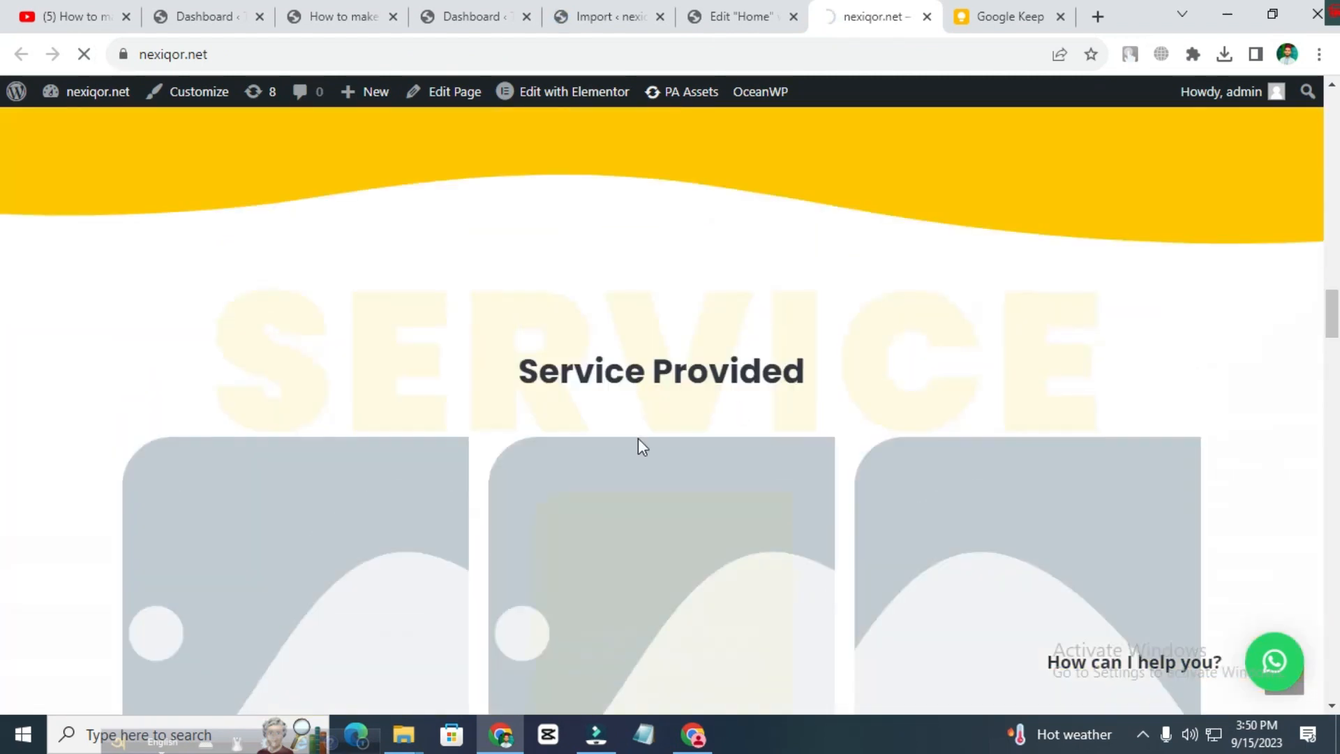
Step: Return to the All-in-One WP Migration import page and scroll through it
{"action": "left_click", "coordinate": [604, 17]}
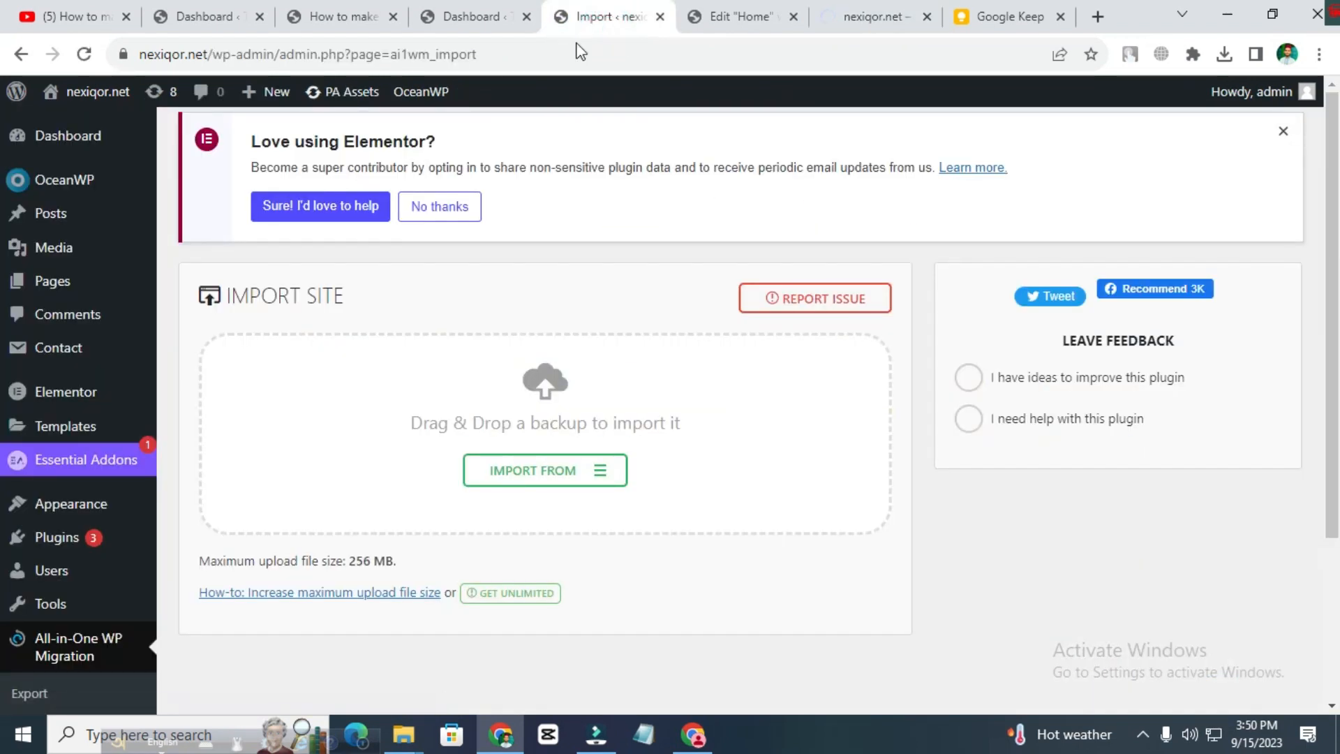
{"action": "scroll", "coordinate": [62, 393], "scroll_direction": "down", "scroll_amount": 1}
{"action": "scroll", "coordinate": [62, 393], "scroll_direction": "down", "scroll_amount": 1}
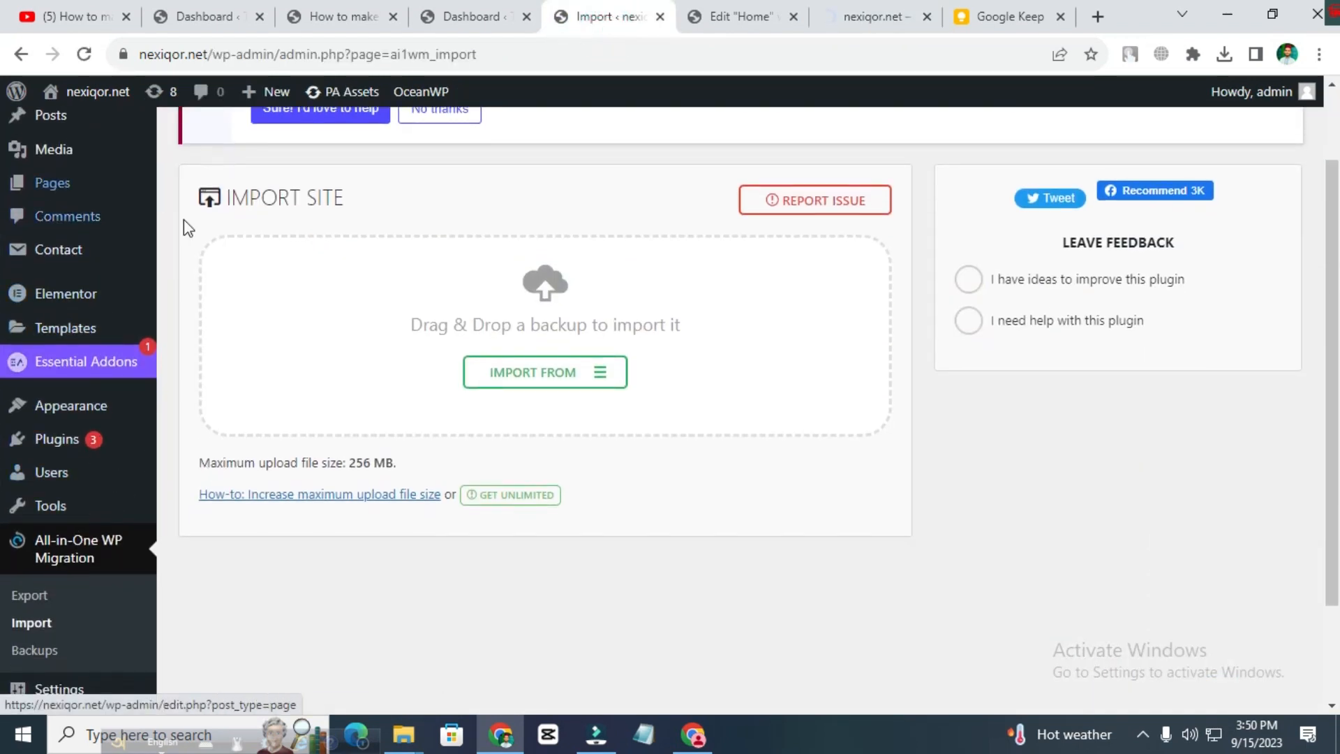
{"action": "scroll", "coordinate": [542, 392], "scroll_direction": "up", "scroll_amount": 2}
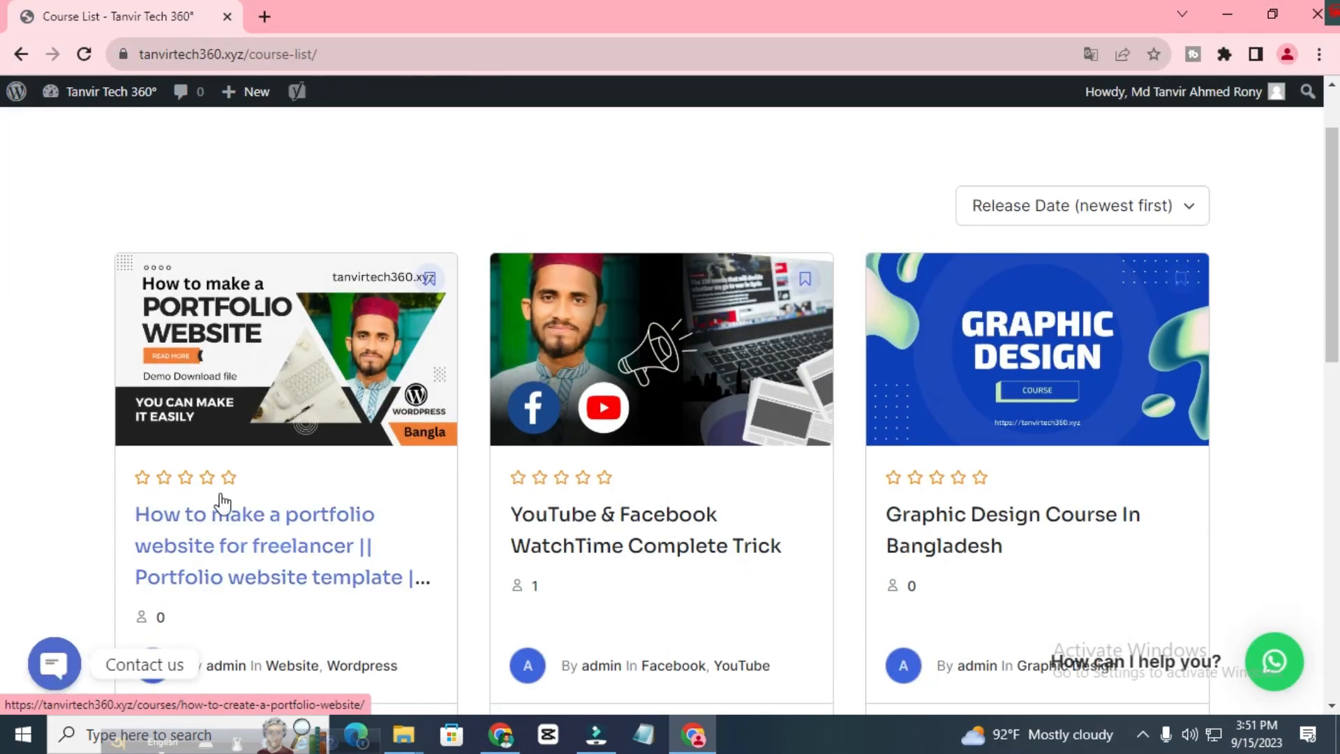
Step: Open the portfolio website course page and expand its Password section
{"action": "left_click", "coordinate": [286, 514]}
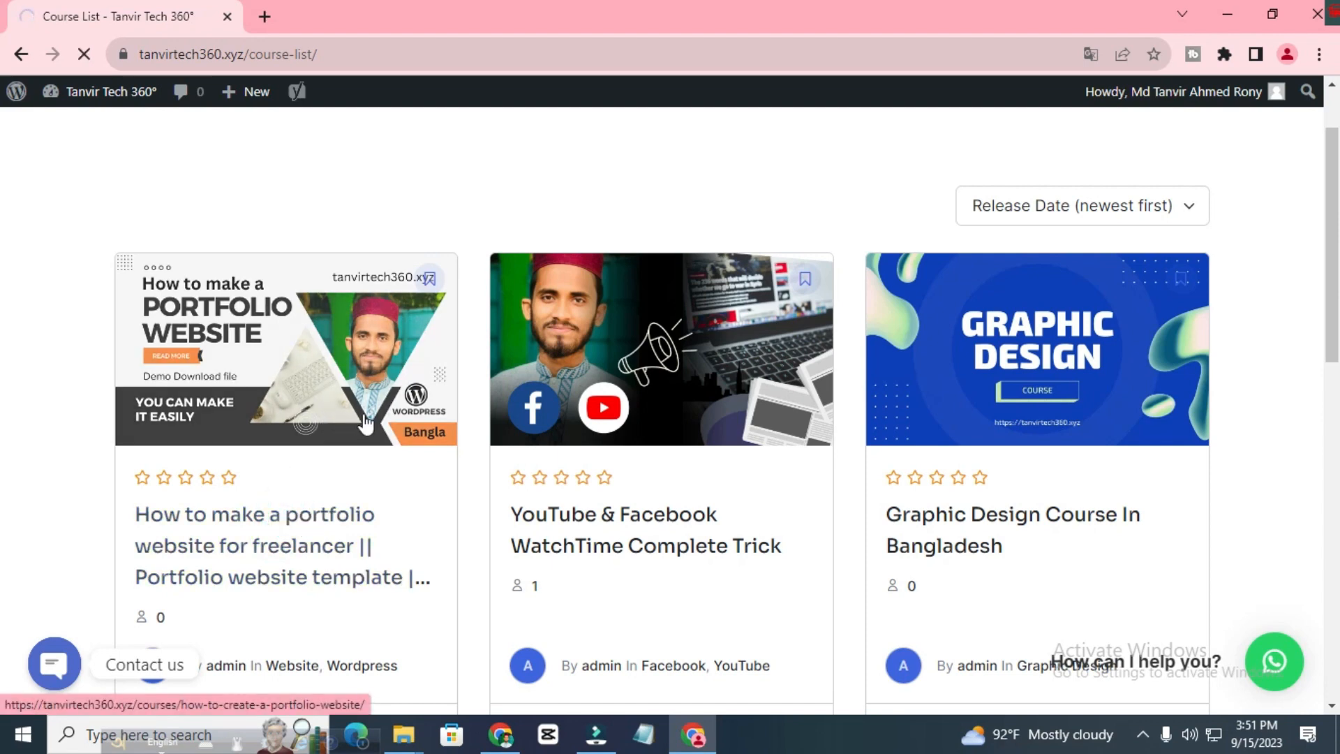
{"action": "scroll", "coordinate": [572, 391], "scroll_direction": "down", "scroll_amount": 15}
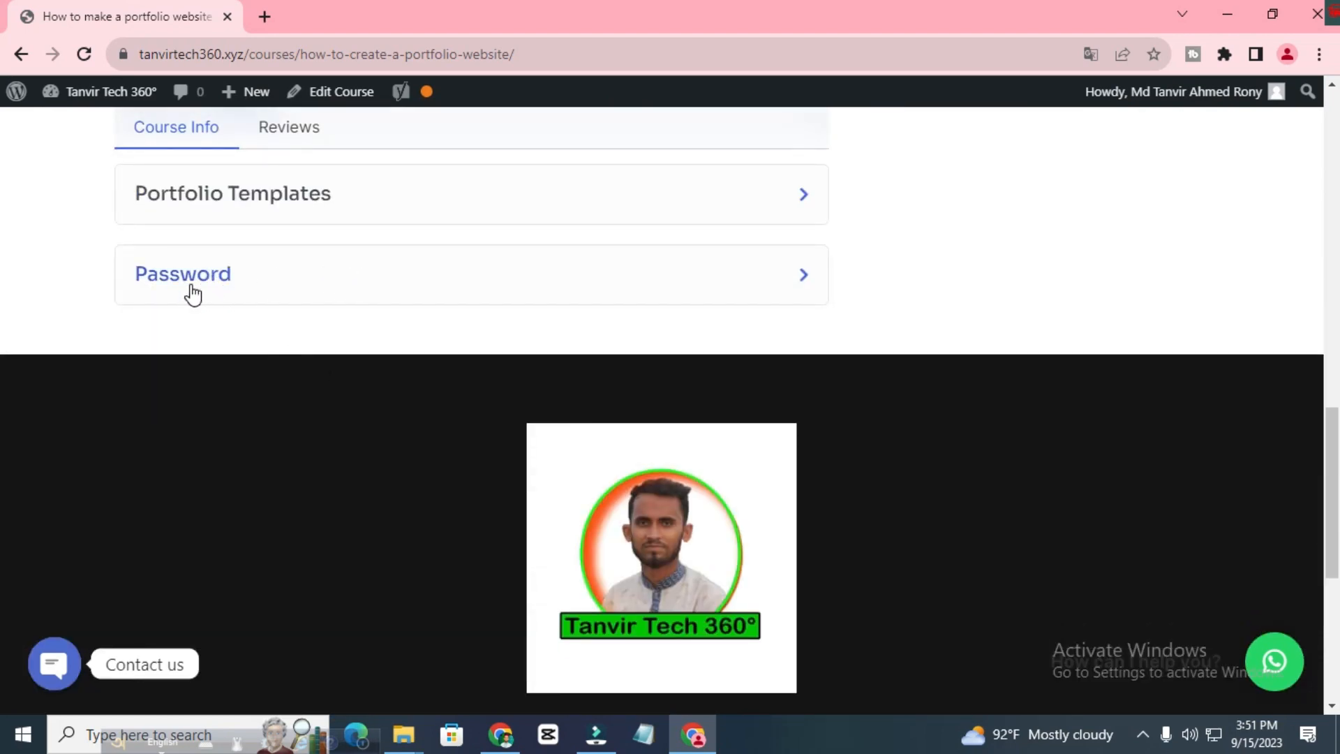
{"action": "left_click", "coordinate": [805, 279]}
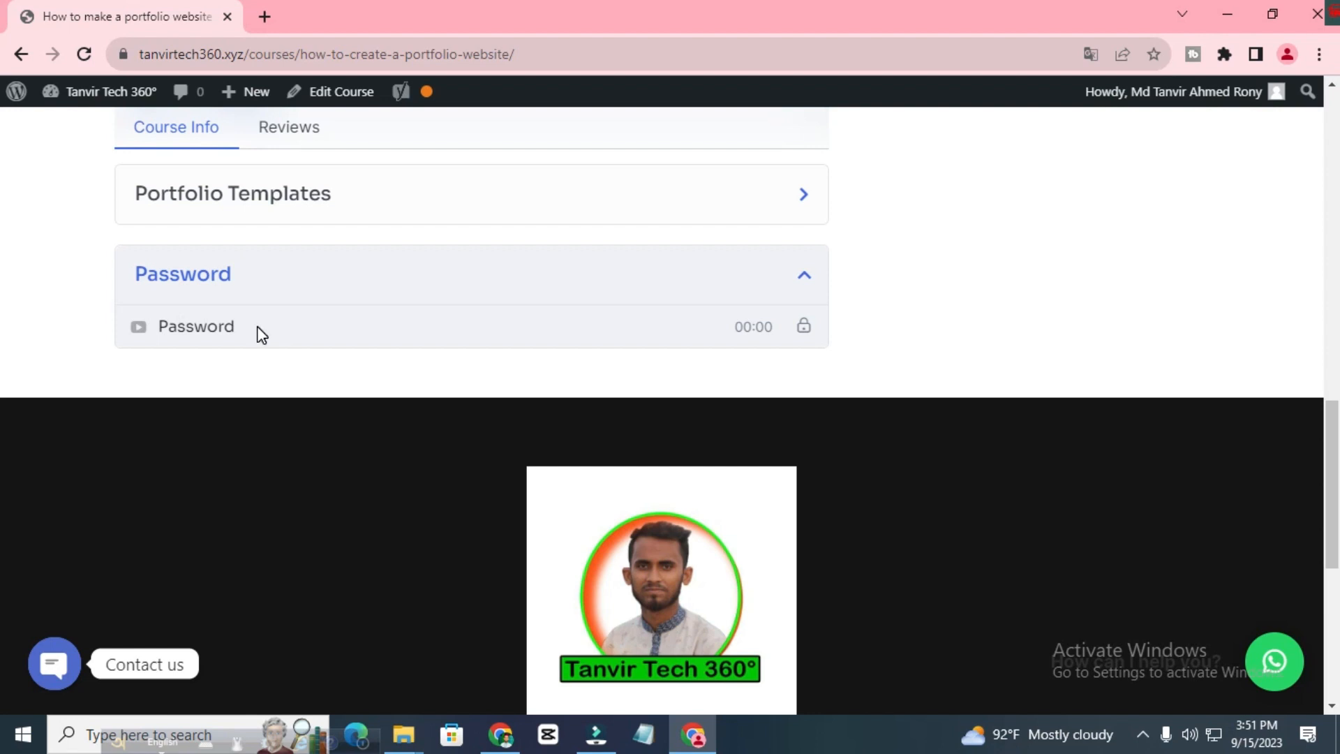
{"action": "scroll", "coordinate": [399, 419], "scroll_direction": "up", "scroll_amount": 3}
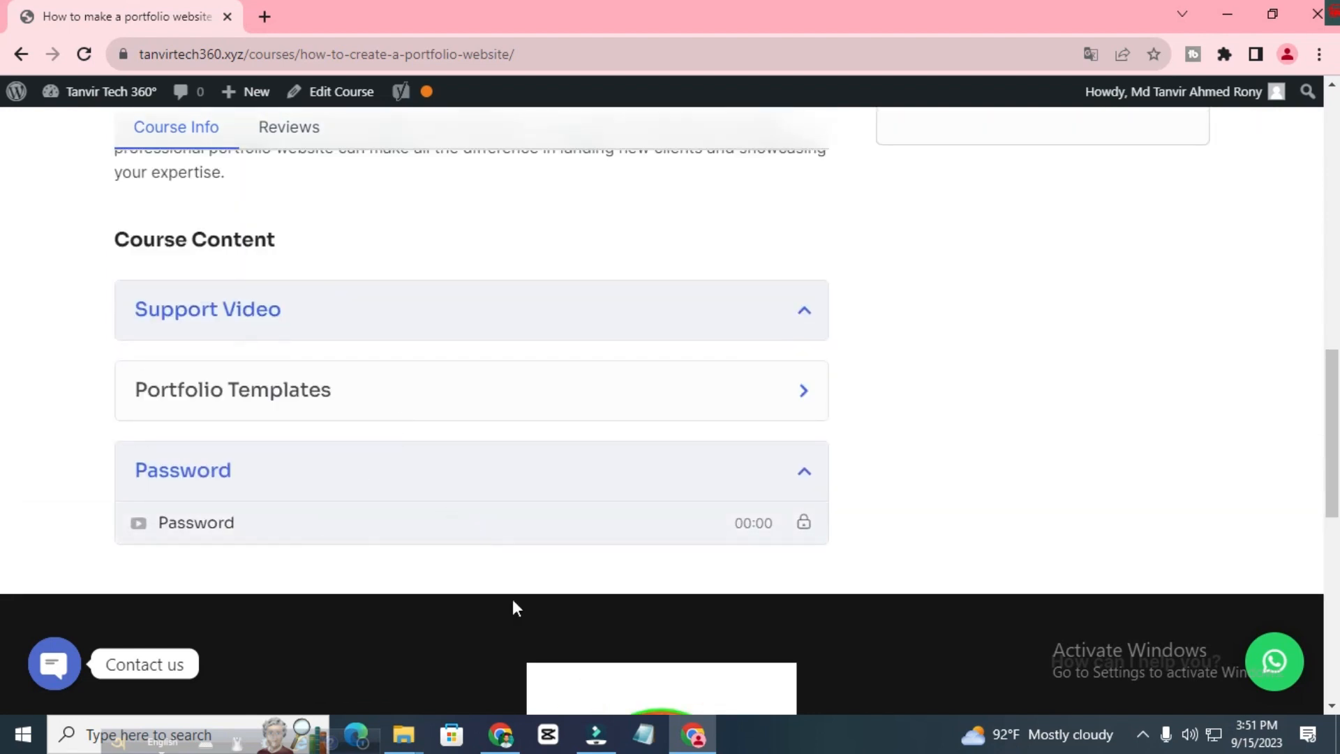
{"action": "left_click", "coordinate": [501, 735]}
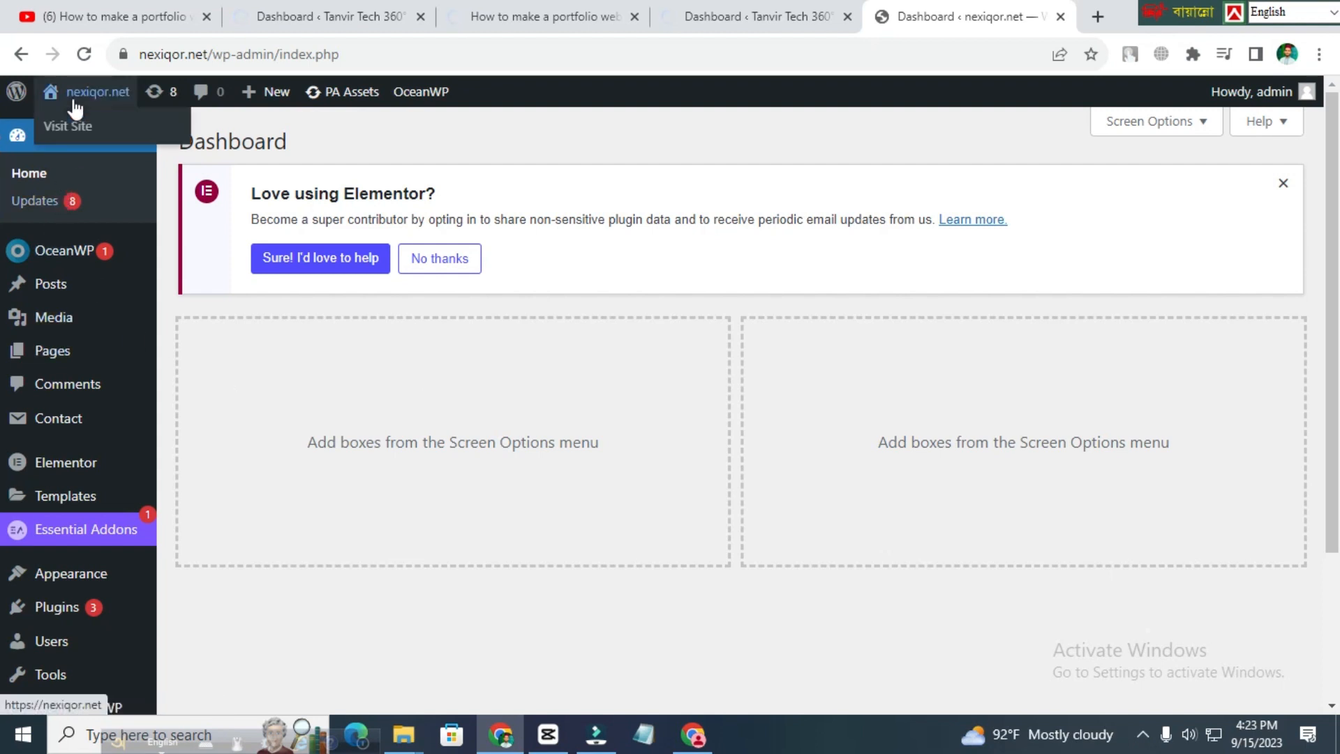
Step: Show the All Pages list containing Home and Rony
{"action": "mouse_move", "coordinate": [56, 351]}
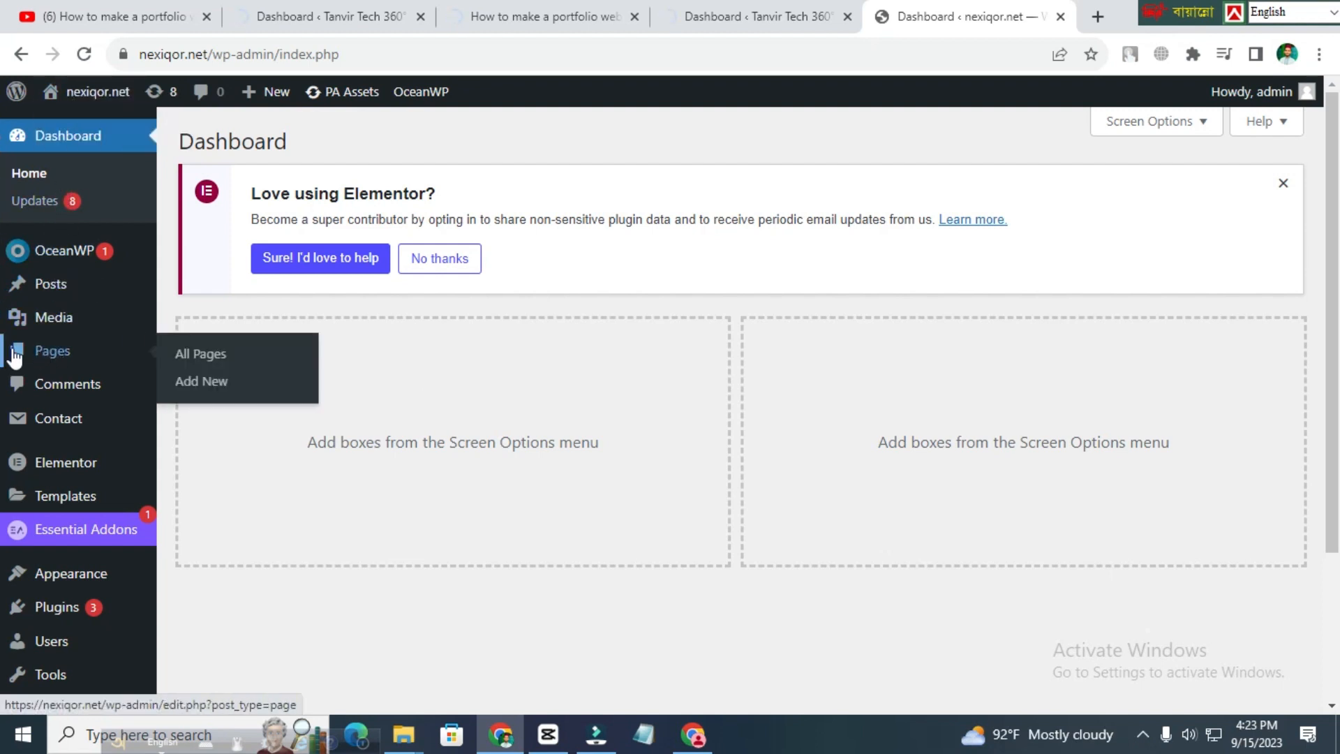
{"action": "left_click", "coordinate": [219, 360]}
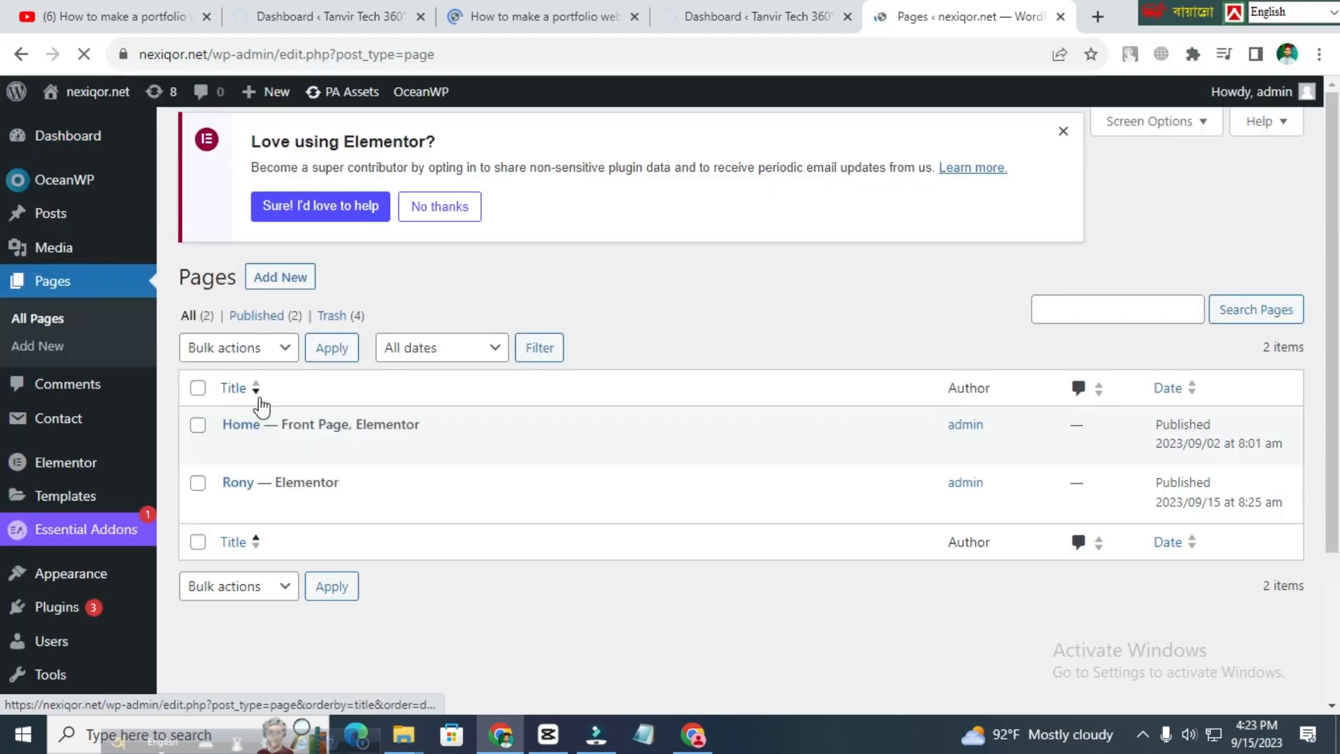
{"action": "scroll", "coordinate": [97, 185], "scroll_direction": "down", "scroll_amount": 3}
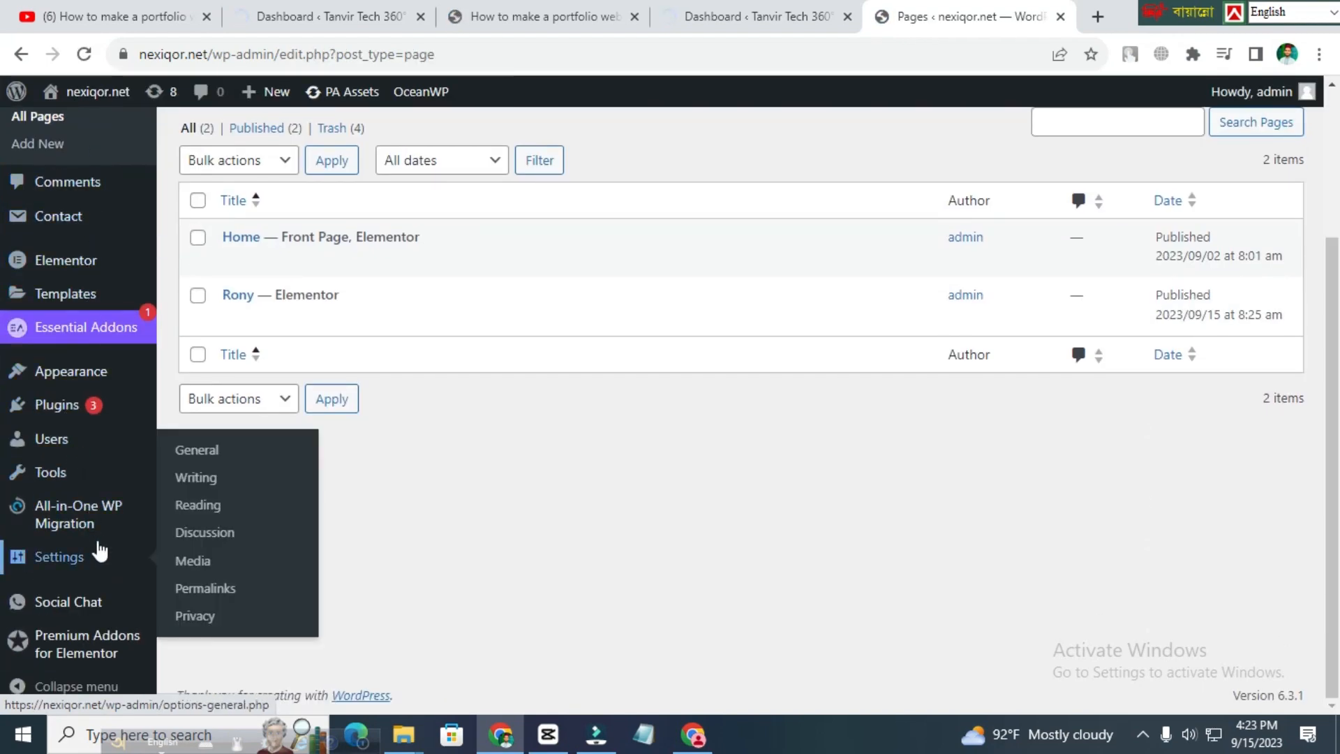
{"action": "scroll", "coordinate": [90, 533], "scroll_direction": "up", "scroll_amount": 3}
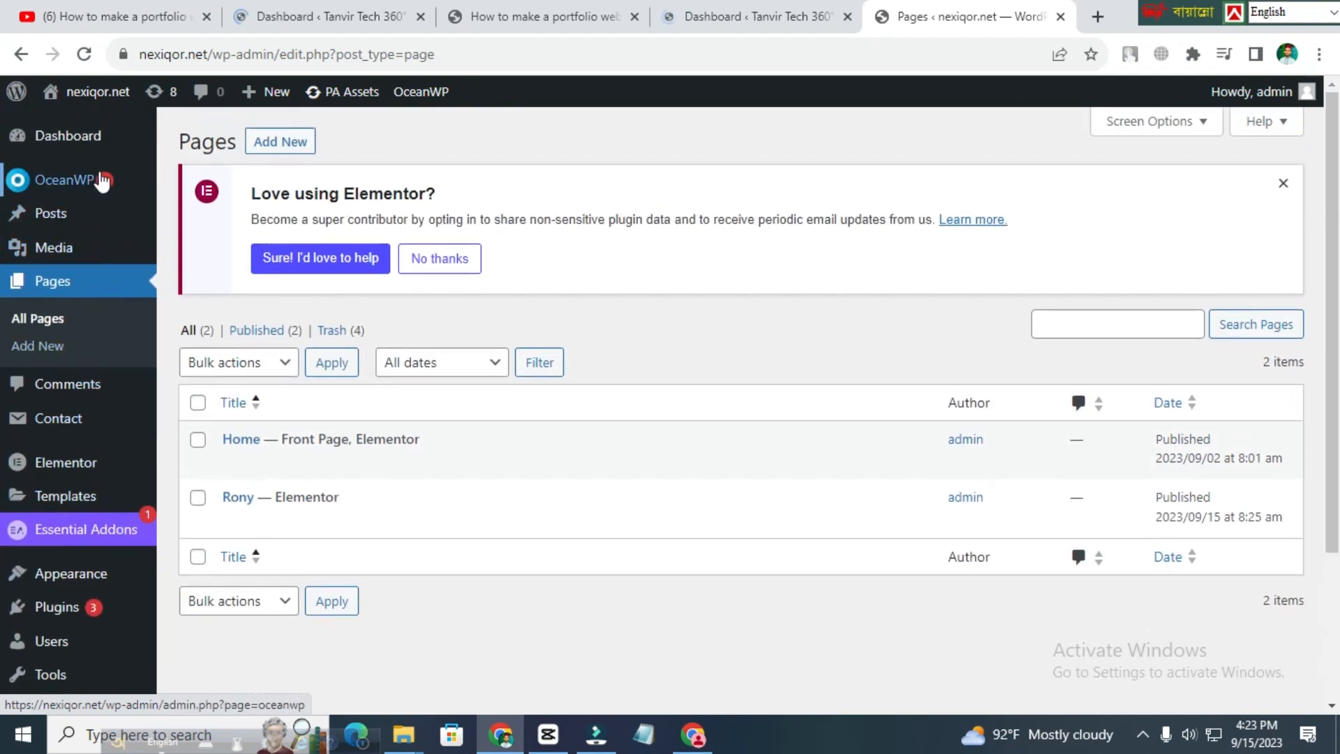
Step: Dismiss the Elementor notice and open the Home page with Elementor
{"action": "mouse_move", "coordinate": [102, 178]}
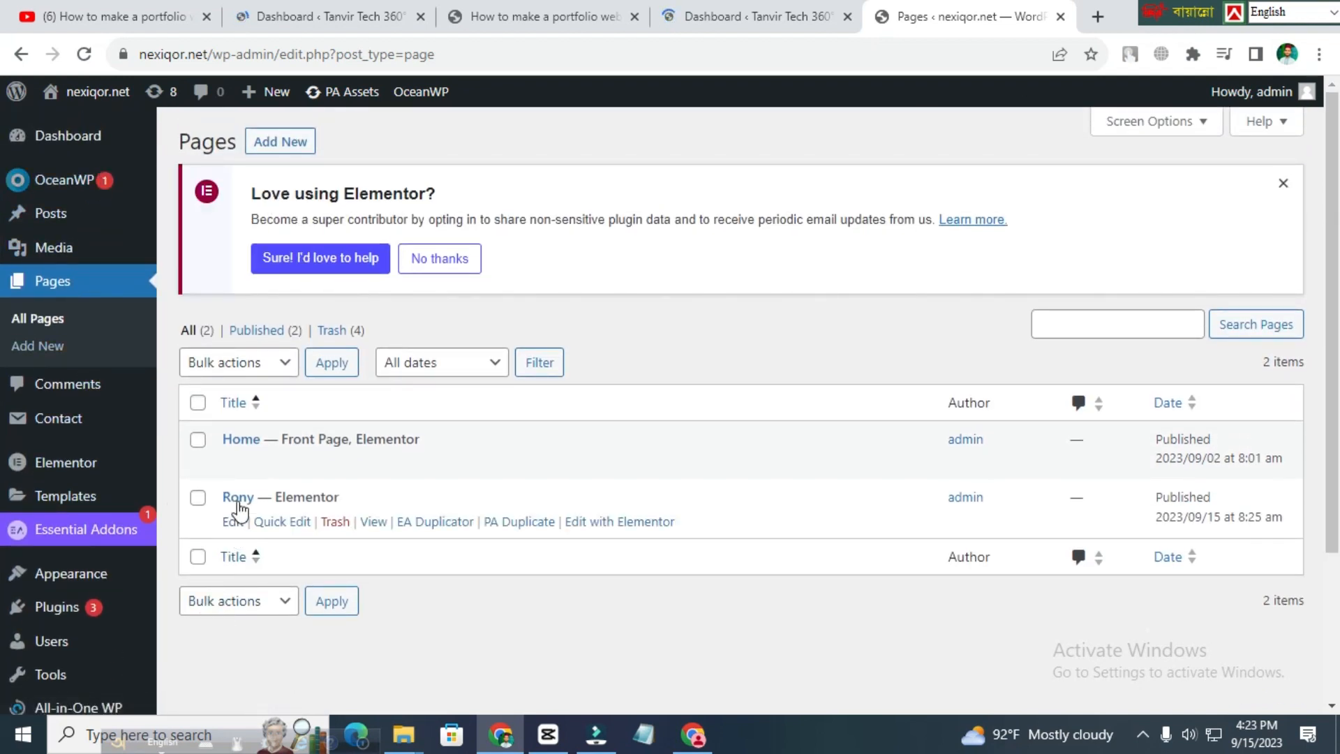
{"action": "left_click", "coordinate": [1283, 184]}
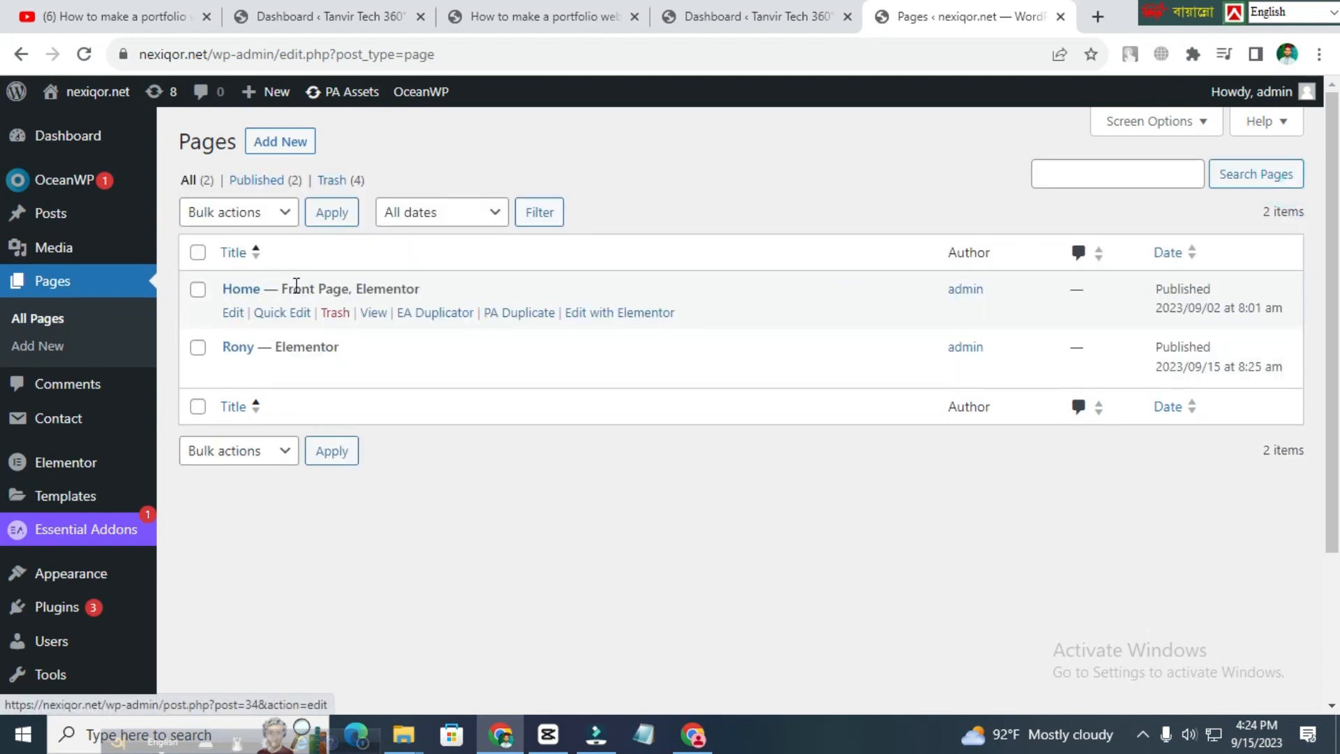
{"action": "left_click", "coordinate": [598, 313]}
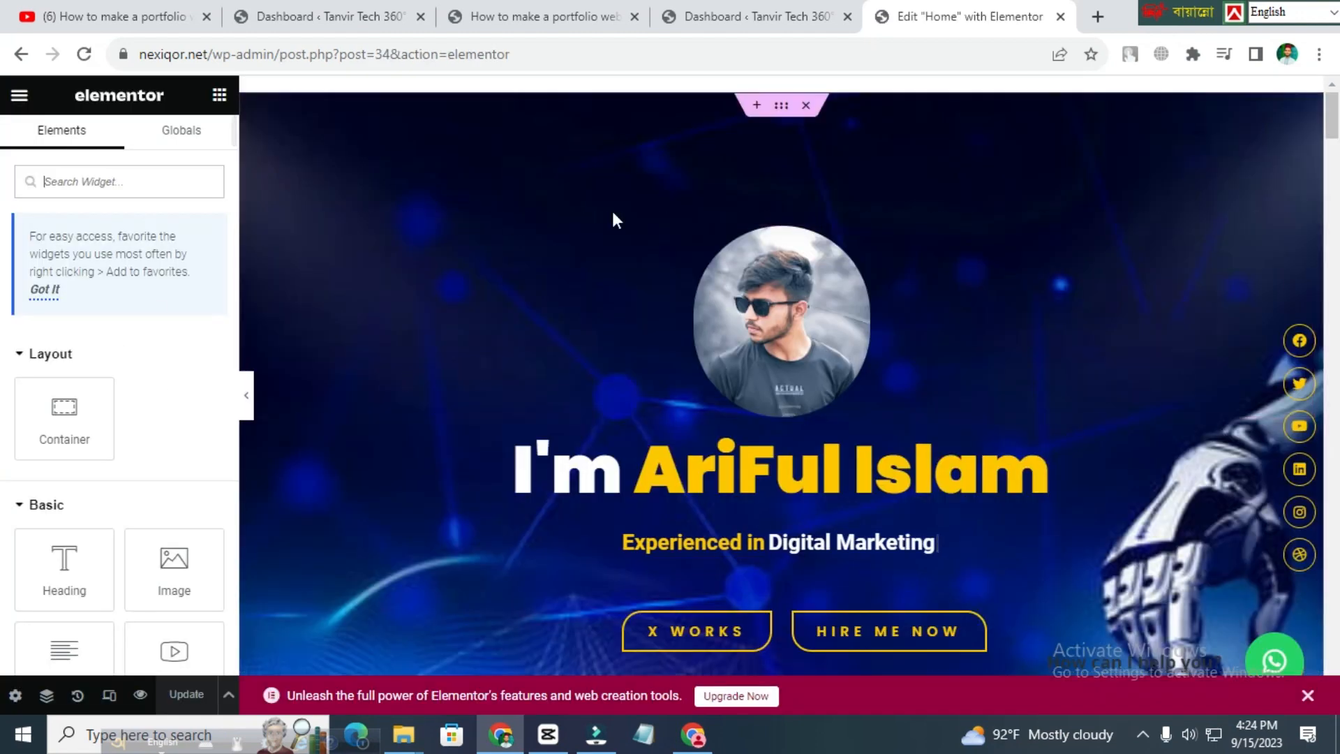
Step: Review the imported Home page in Elementor from the hero down to the contact form
{"action": "scroll", "coordinate": [979, 396], "scroll_direction": "down", "scroll_amount": 4}
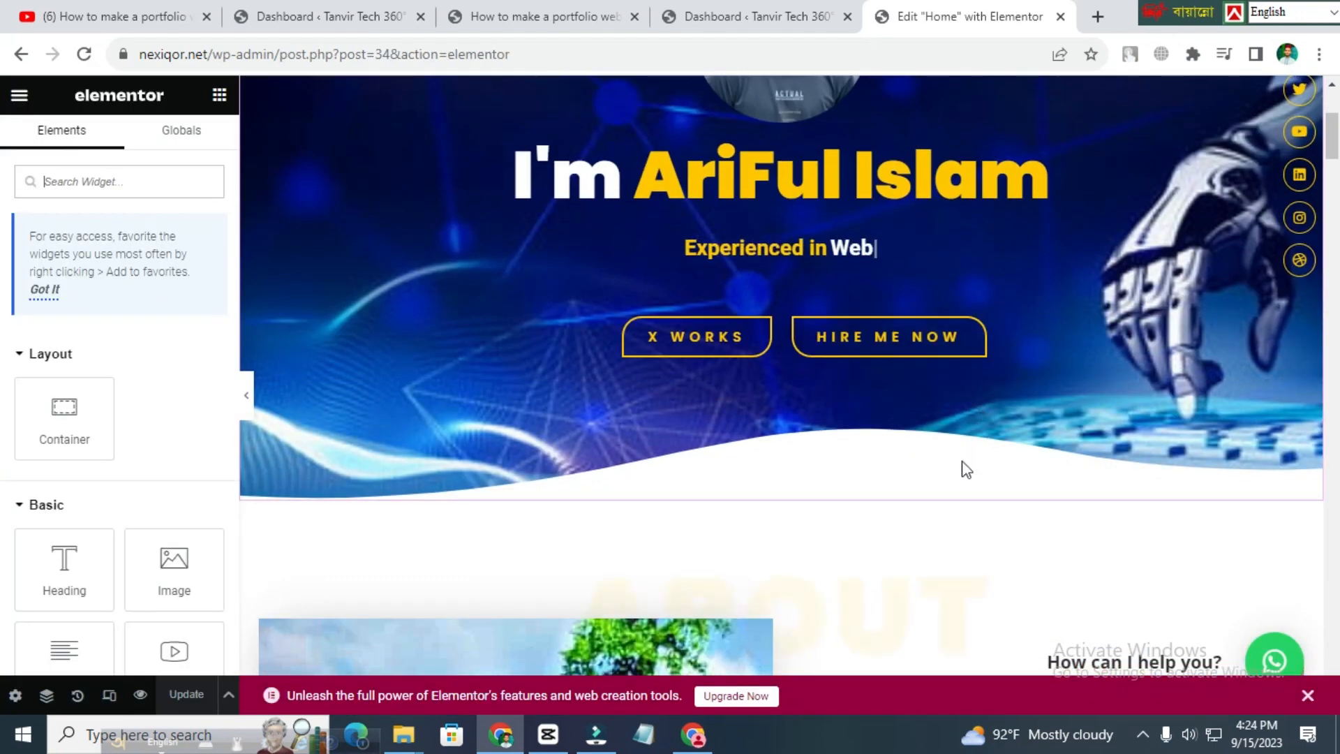
{"action": "scroll", "coordinate": [947, 472], "scroll_direction": "down", "scroll_amount": 18}
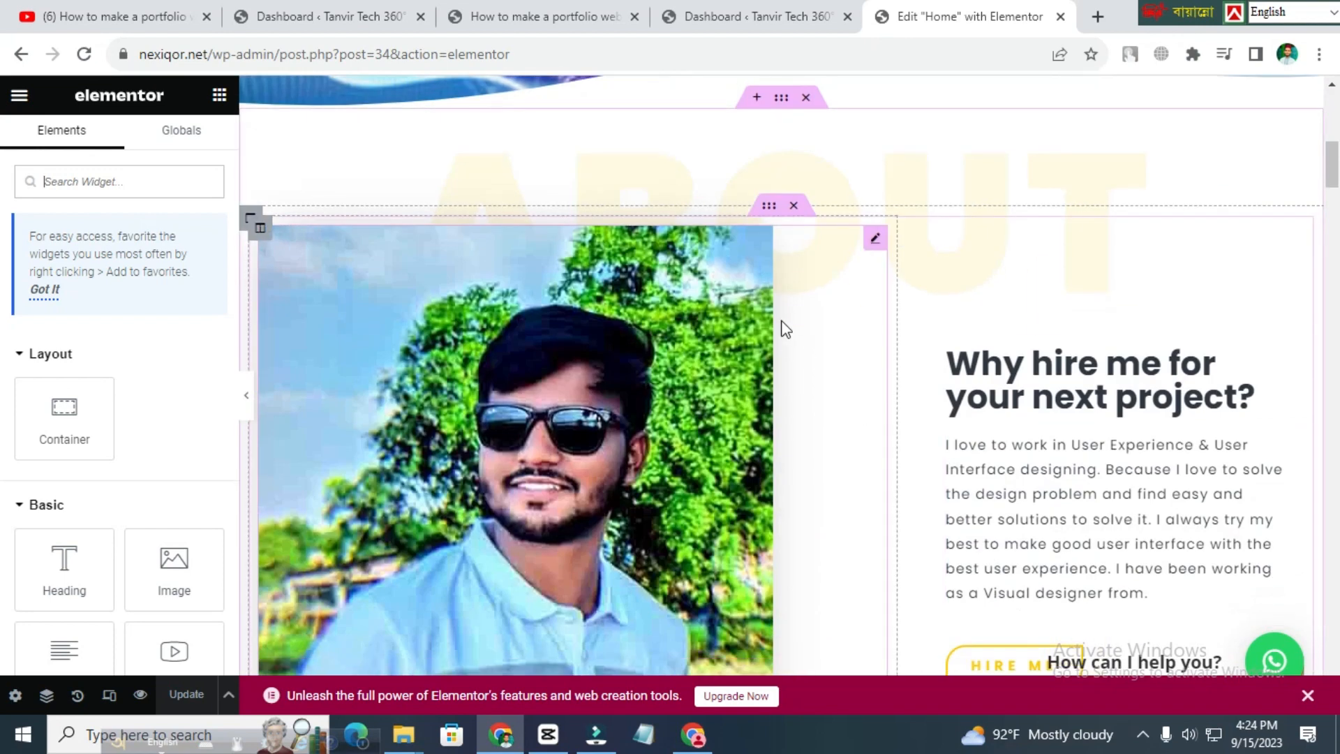
{"action": "scroll", "coordinate": [796, 328], "scroll_direction": "down", "scroll_amount": 18}
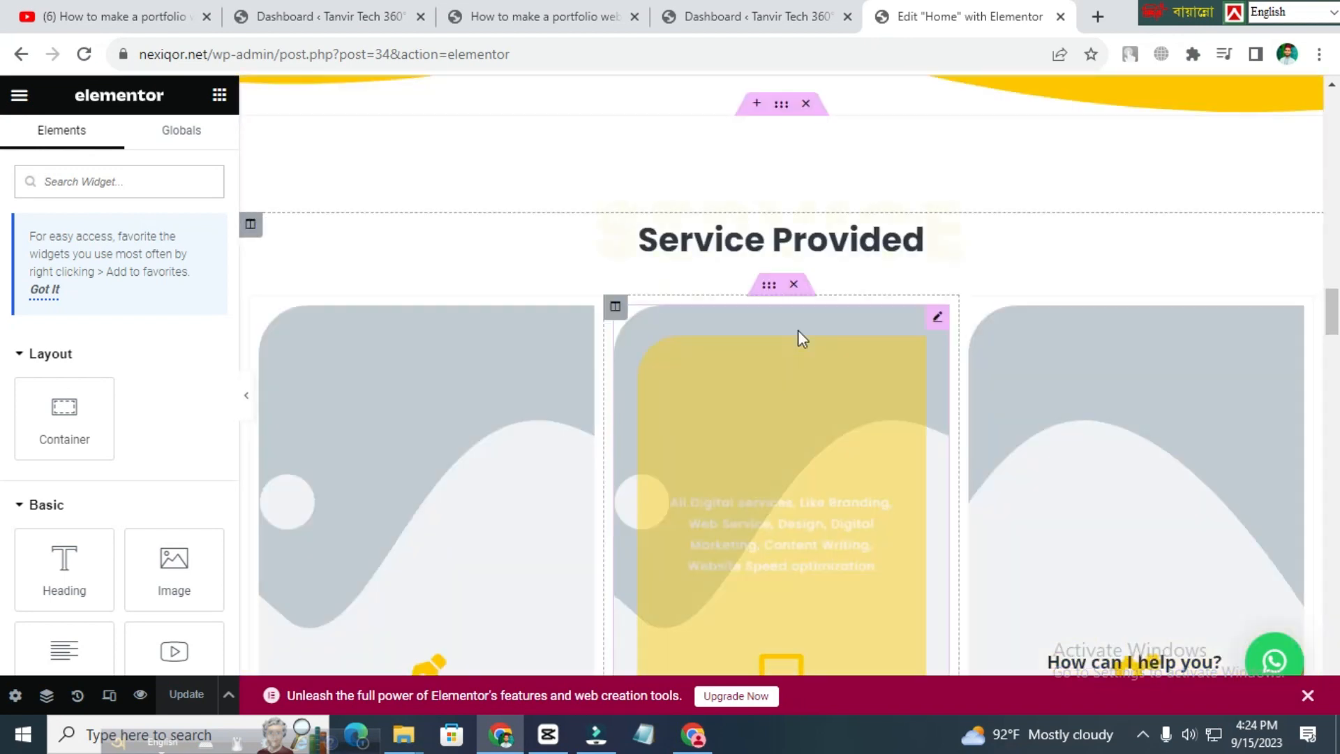
{"action": "scroll", "coordinate": [797, 364], "scroll_direction": "down", "scroll_amount": 15}
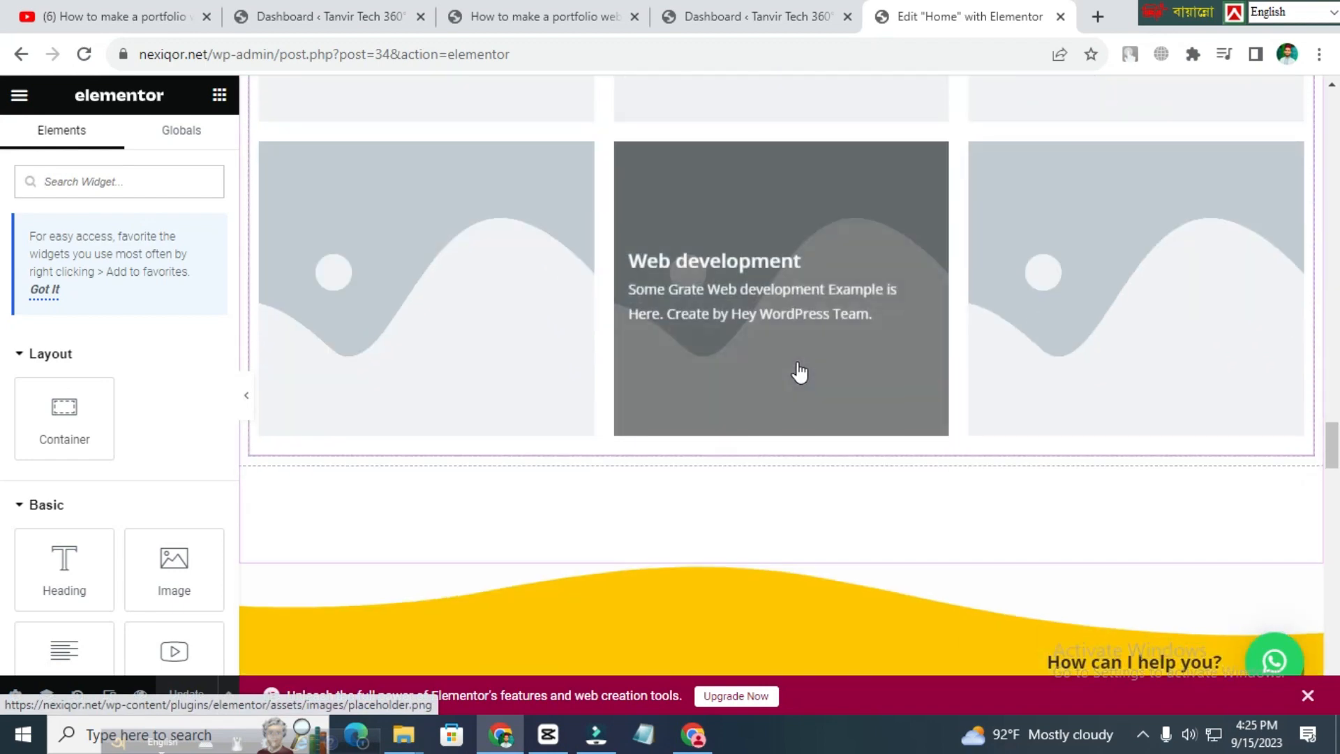
{"action": "scroll", "coordinate": [838, 362], "scroll_direction": "down", "scroll_amount": 10}
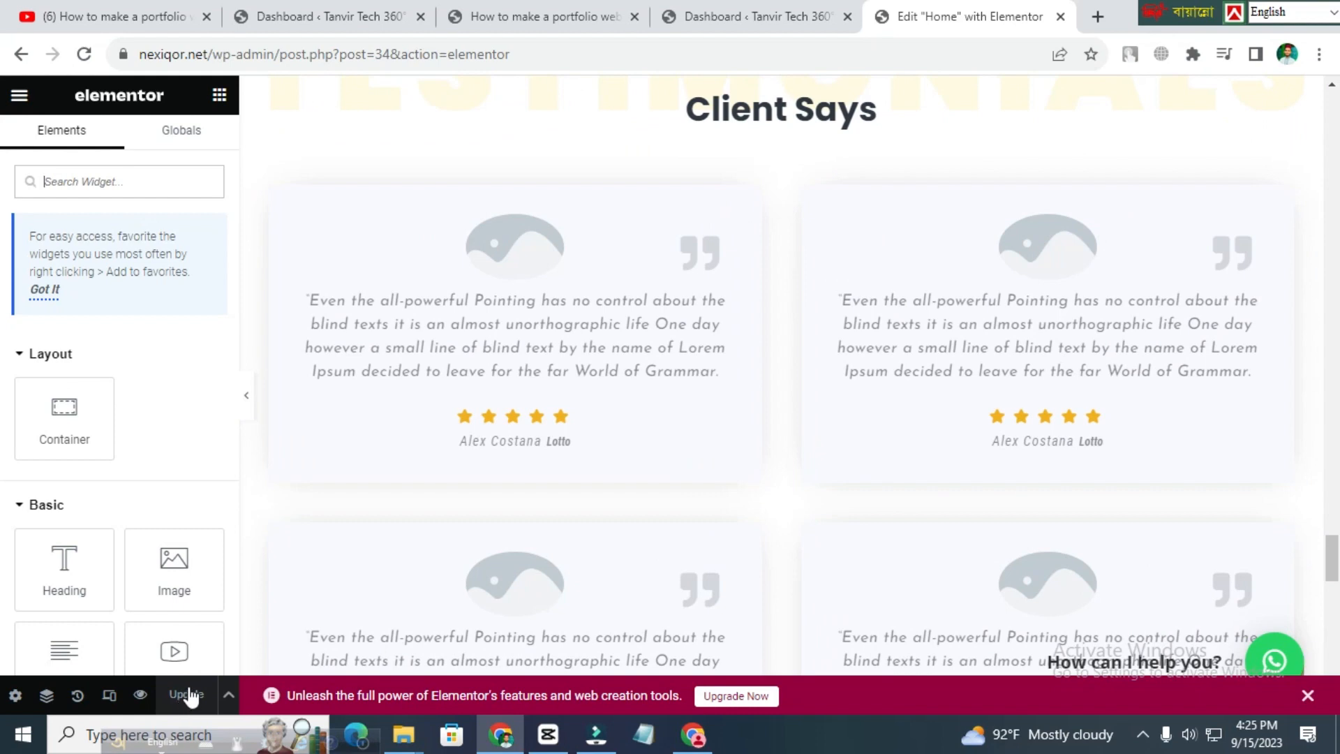
{"action": "scroll", "coordinate": [860, 402], "scroll_direction": "down", "scroll_amount": 10}
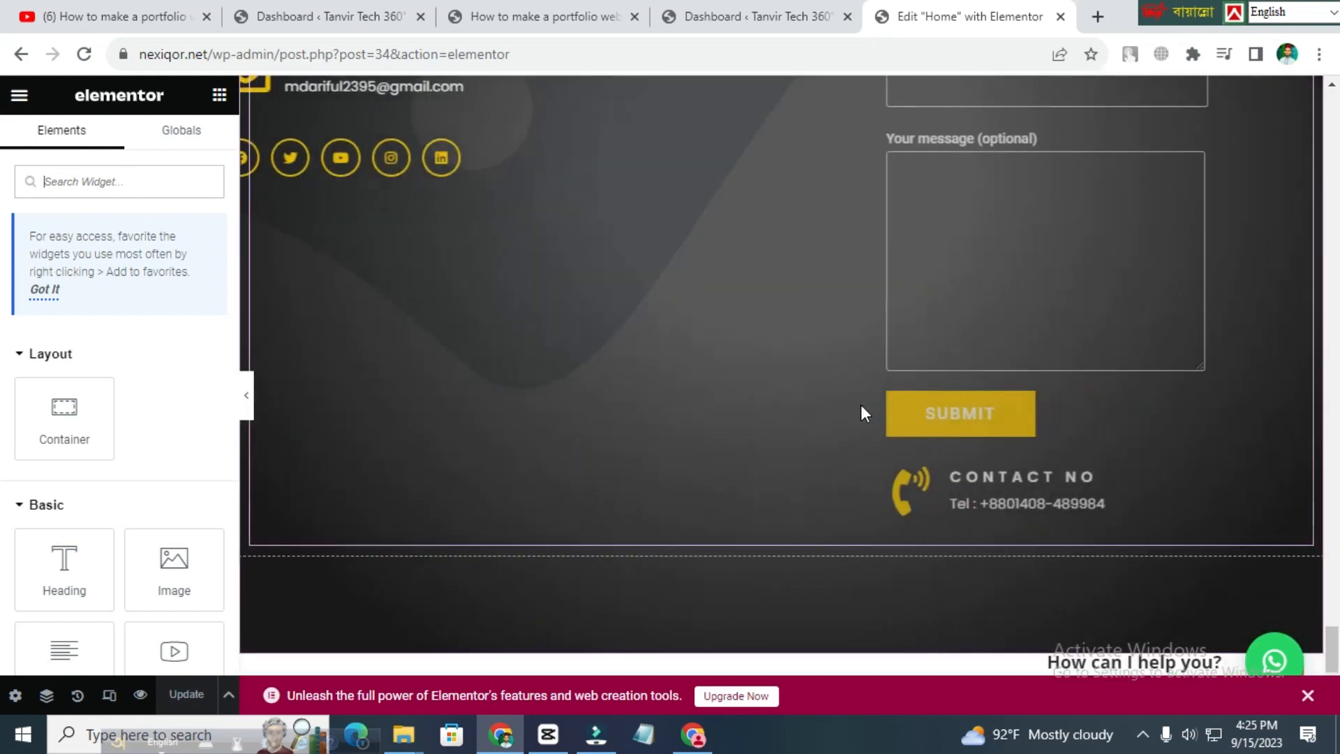
{"action": "scroll", "coordinate": [861, 405], "scroll_direction": "down", "scroll_amount": 5}
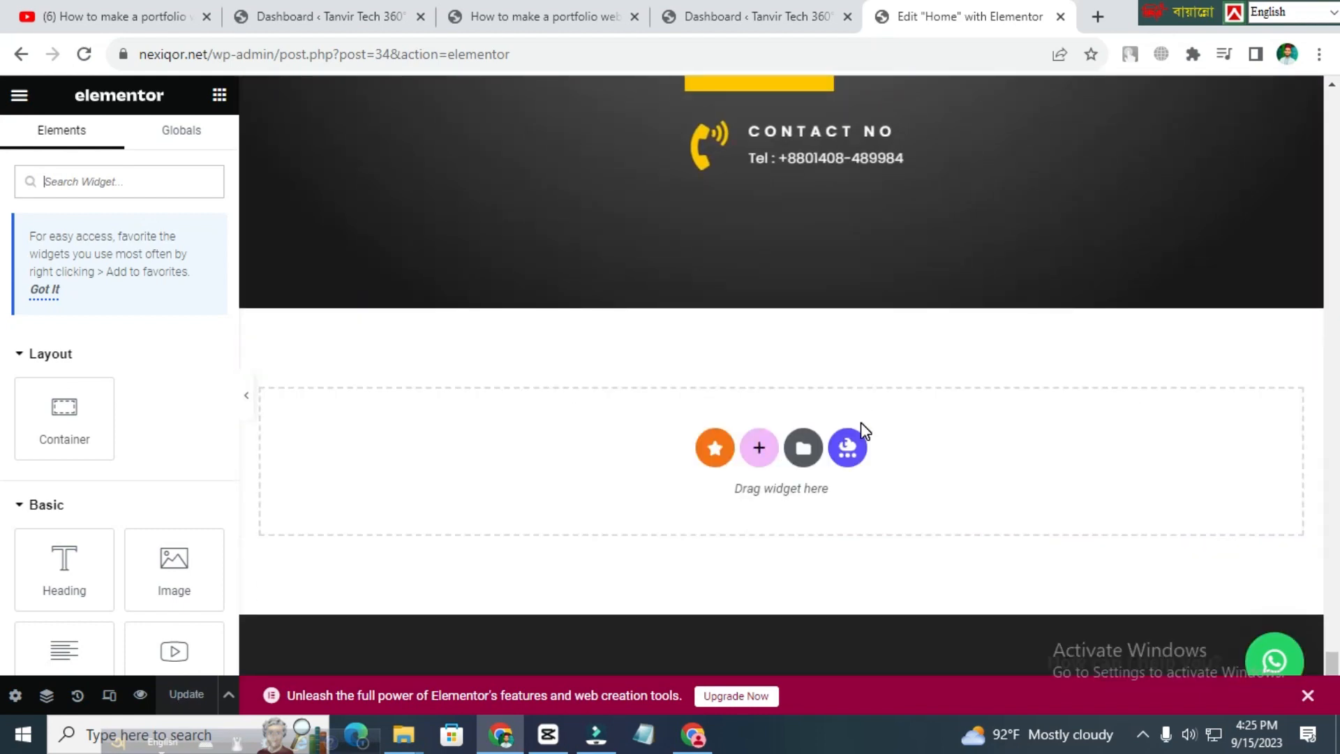
{"action": "scroll", "coordinate": [861, 422], "scroll_direction": "up", "scroll_amount": 15}
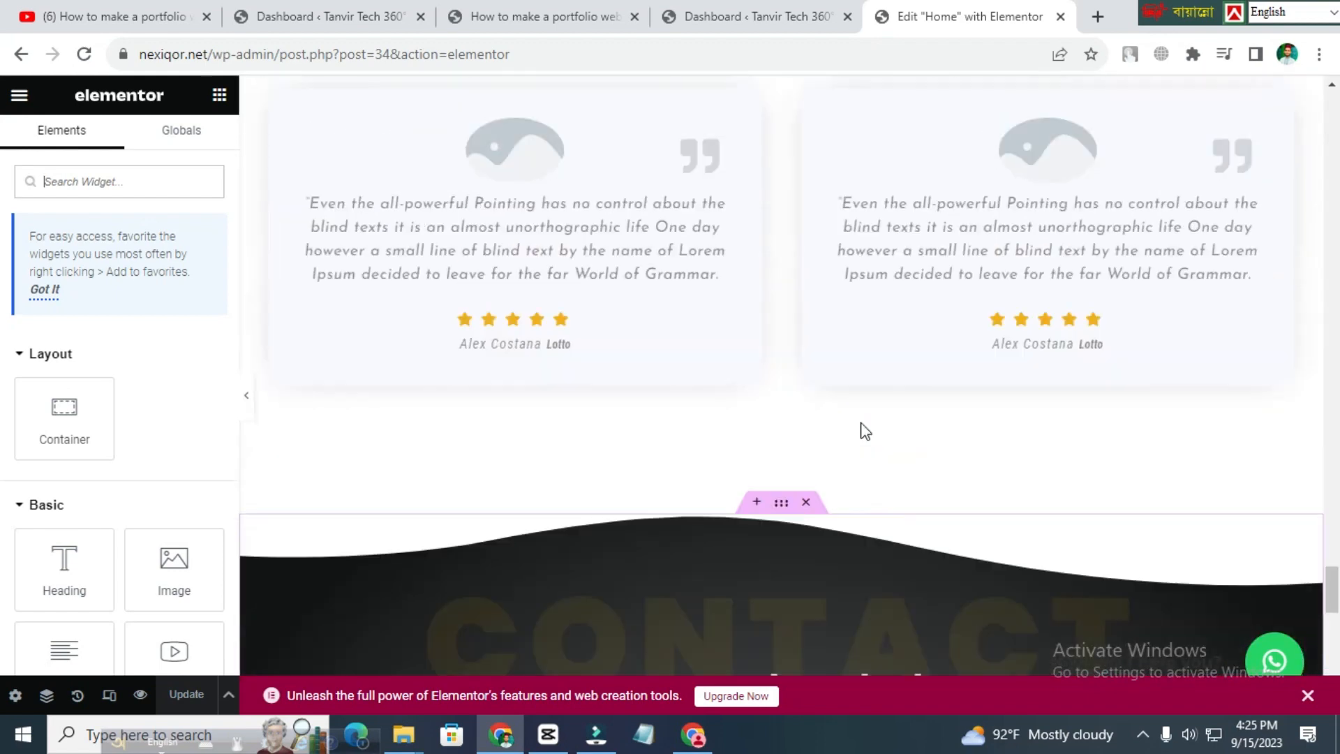
{"action": "scroll", "coordinate": [863, 425], "scroll_direction": "up", "scroll_amount": 15}
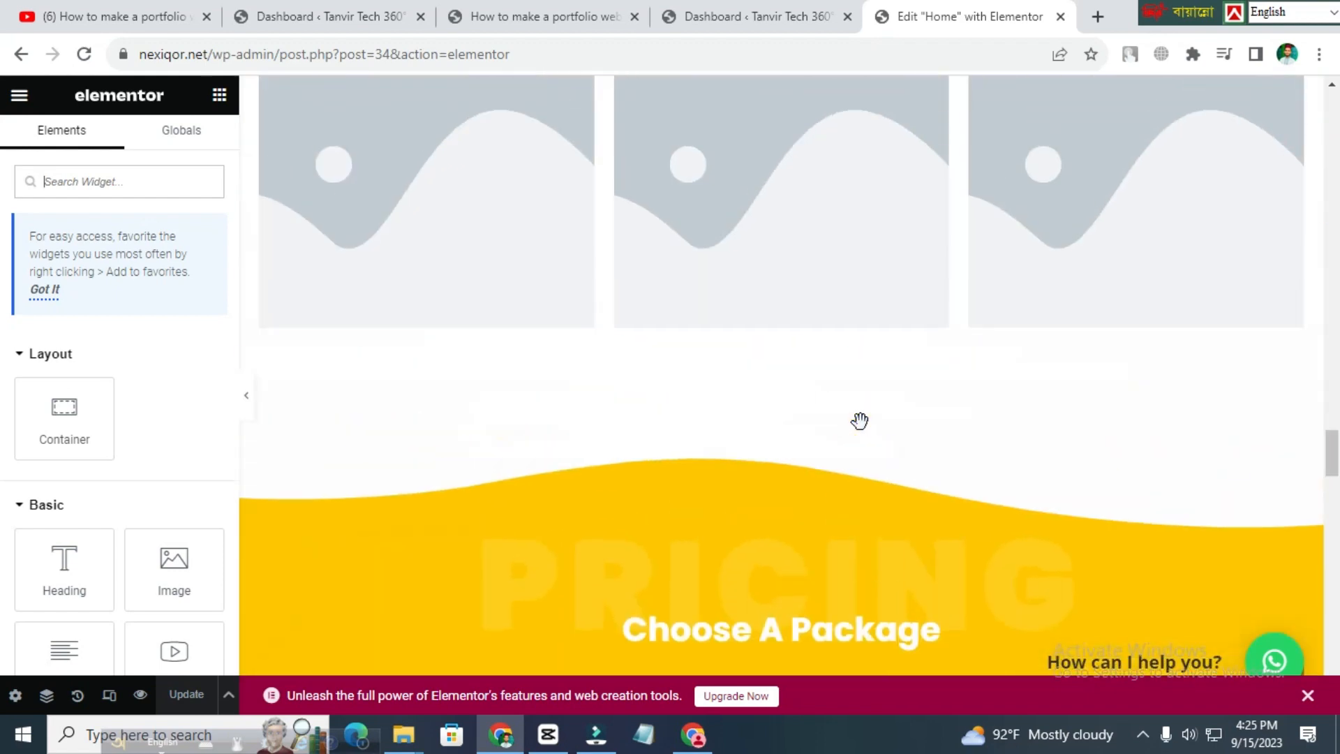
{"action": "scroll", "coordinate": [860, 421], "scroll_direction": "up", "scroll_amount": 3}
{"action": "left_click", "coordinate": [508, 18]}
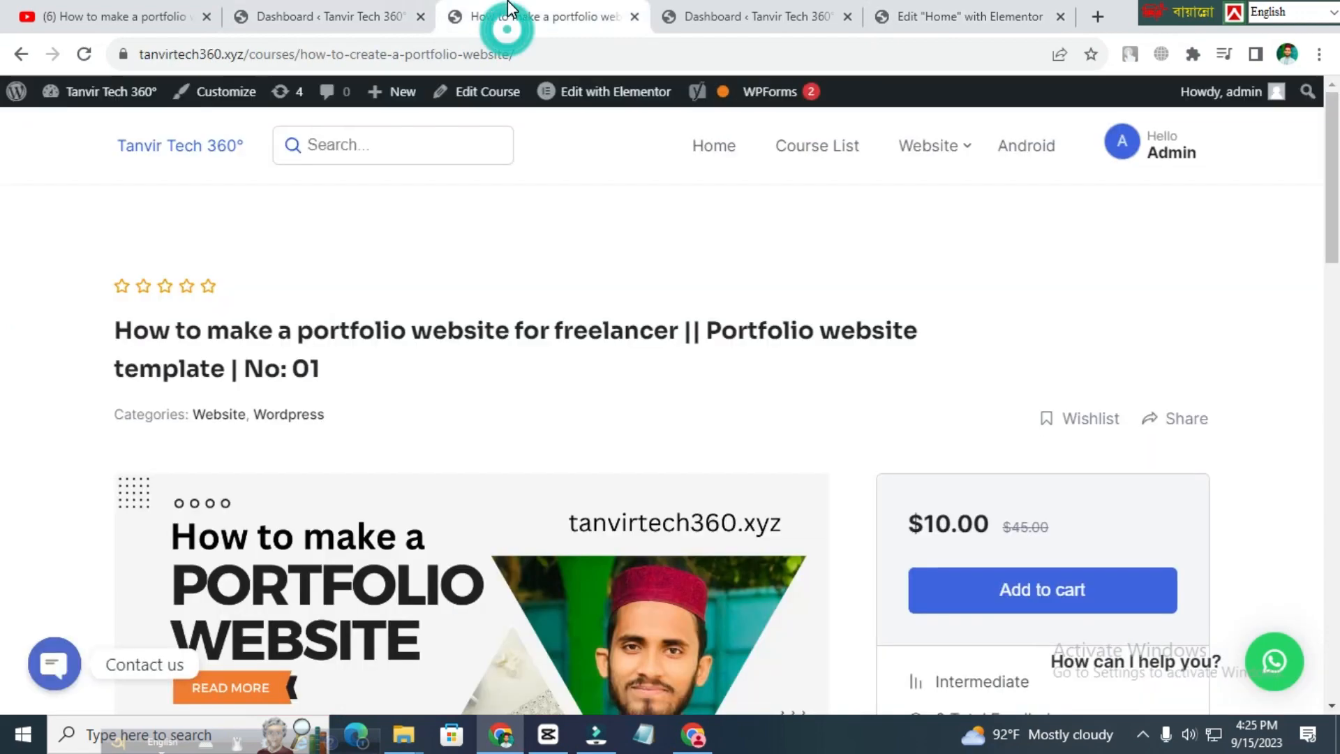
Step: Open the WhatsApp support chat on the course page, then return to the Tanvir Tech 360 dashboard
{"action": "left_click", "coordinate": [1283, 668]}
{"action": "scroll", "coordinate": [698, 380], "scroll_direction": "down", "scroll_amount": 20}
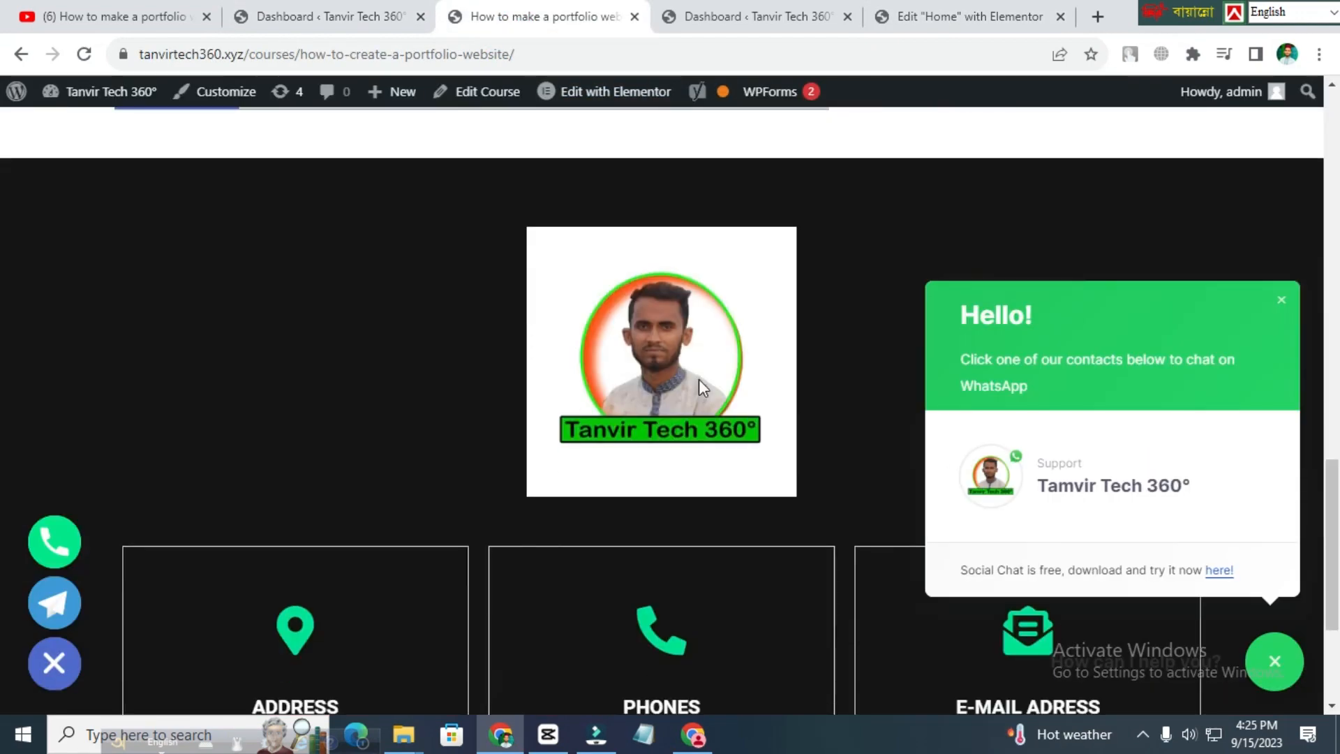
{"action": "scroll", "coordinate": [700, 387], "scroll_direction": "up", "scroll_amount": 20}
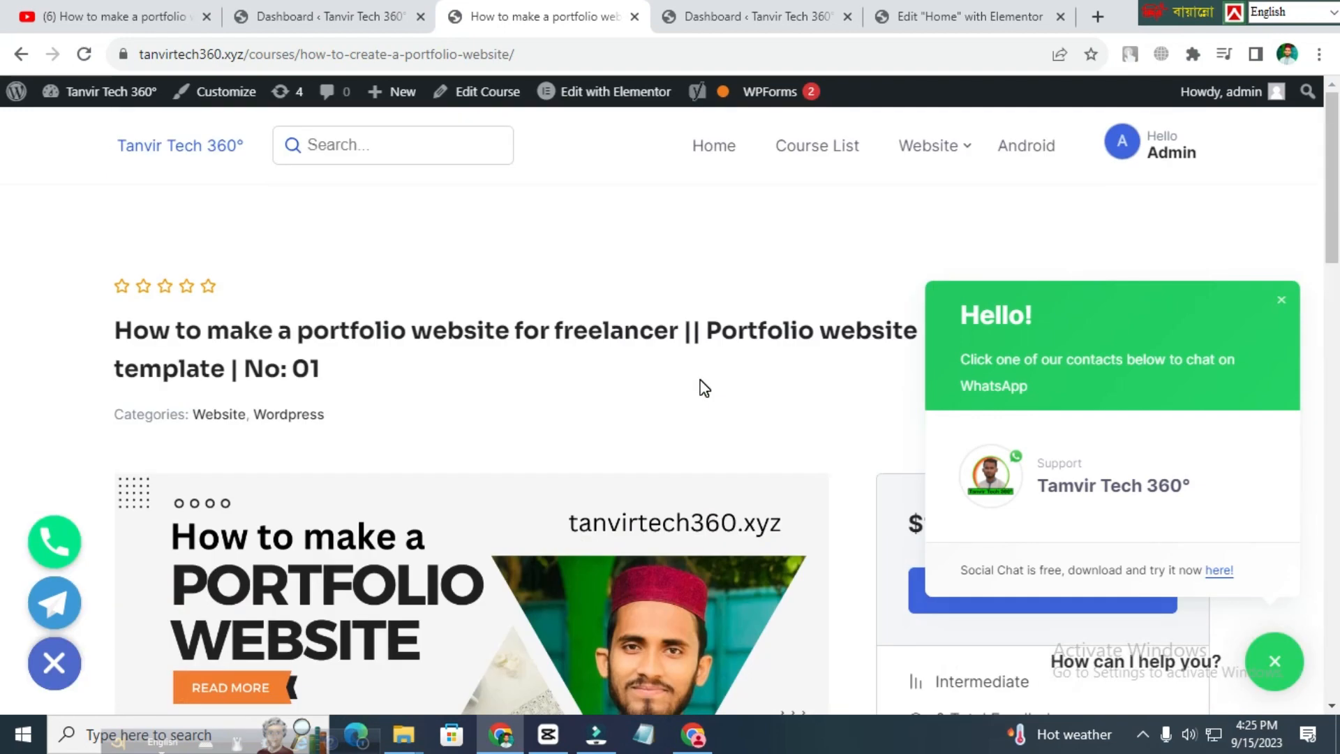
{"action": "scroll", "coordinate": [704, 387], "scroll_direction": "down", "scroll_amount": 4}
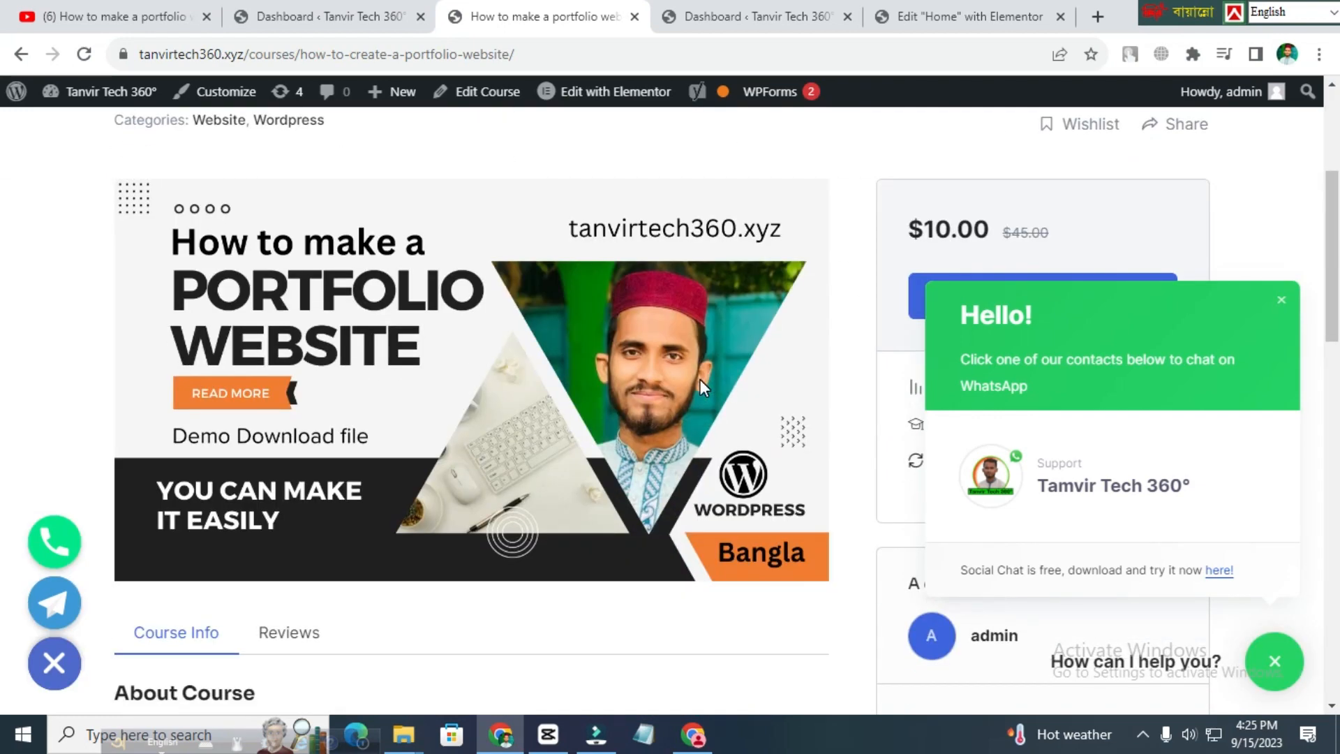
{"action": "left_click", "coordinate": [965, 17]}
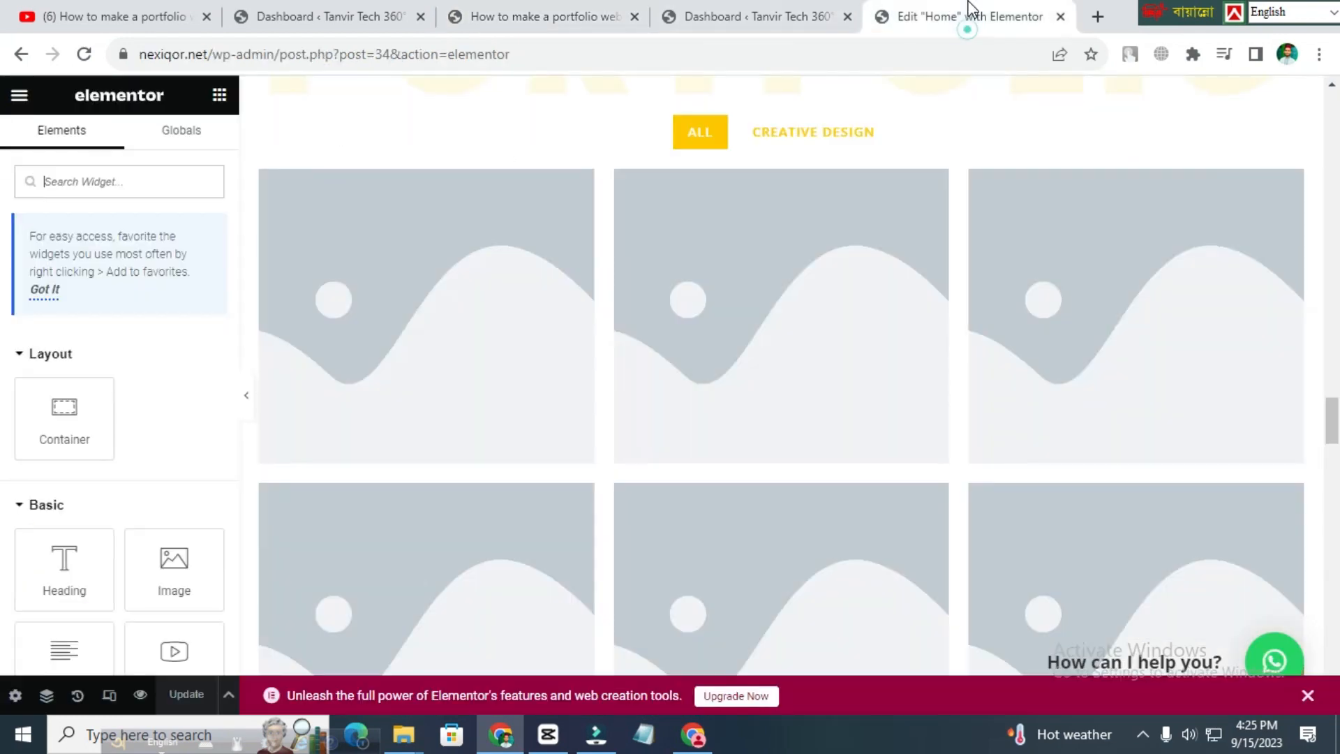
{"action": "left_click", "coordinate": [757, 16]}
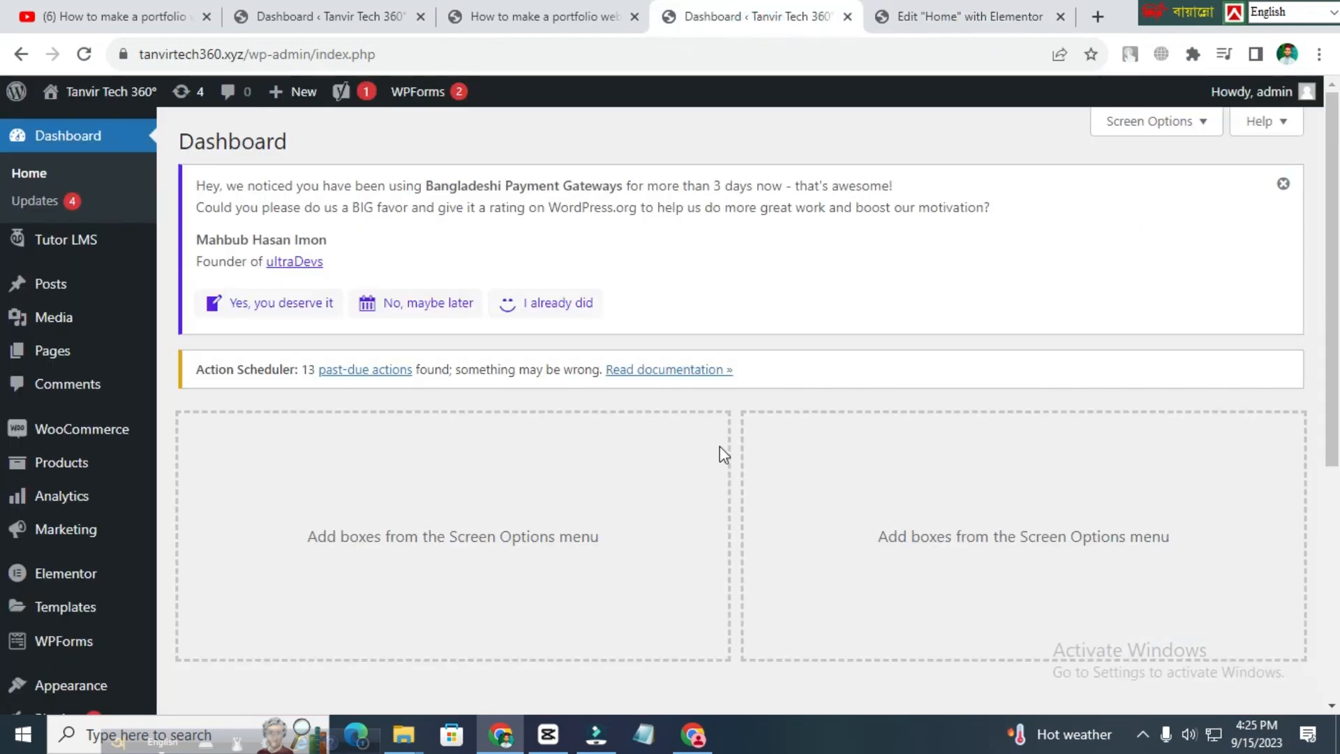